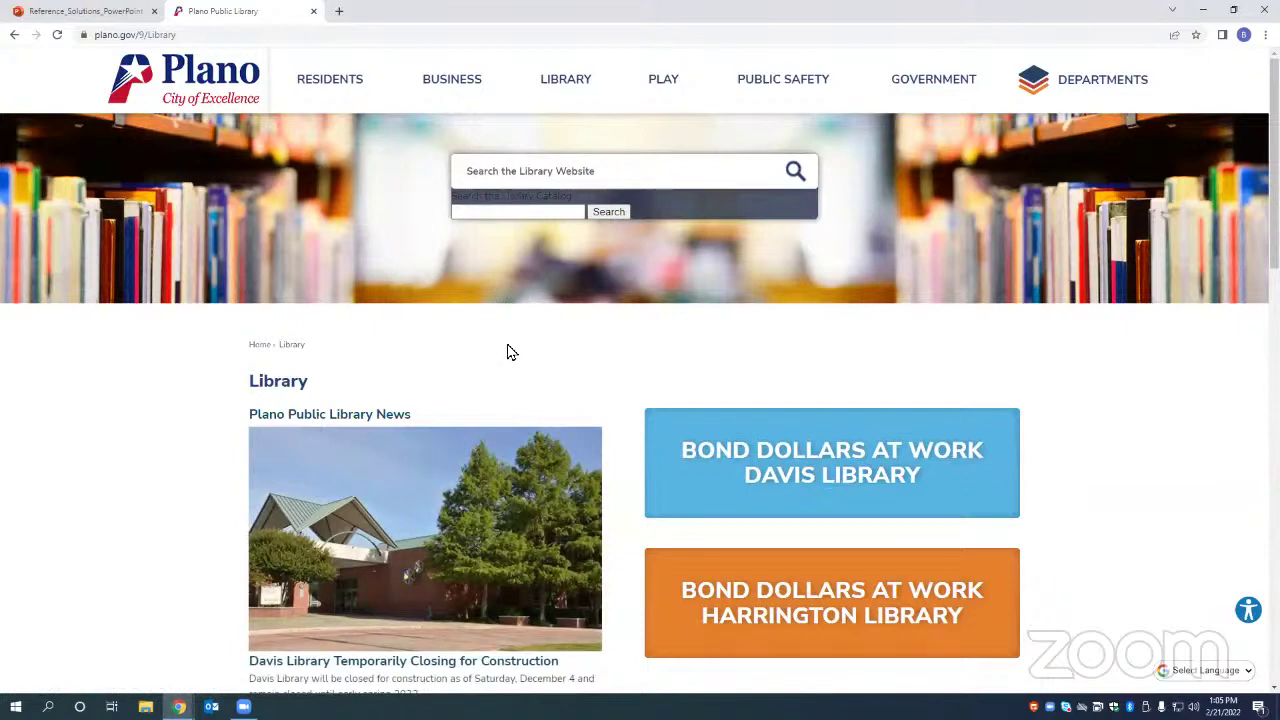
Step: Open the library's Research & Learn page and go to its Business & Career resources
{"action": "mouse_move", "coordinate": [555, 102]}
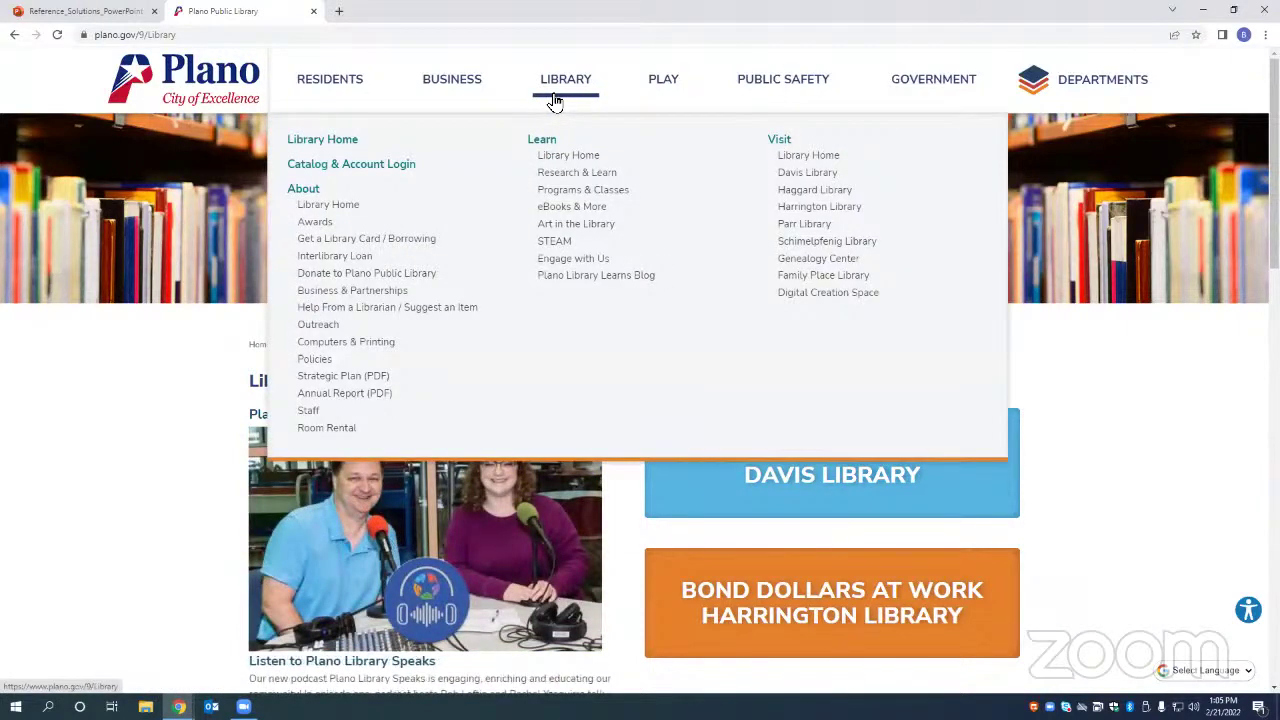
{"action": "left_click", "coordinate": [576, 174]}
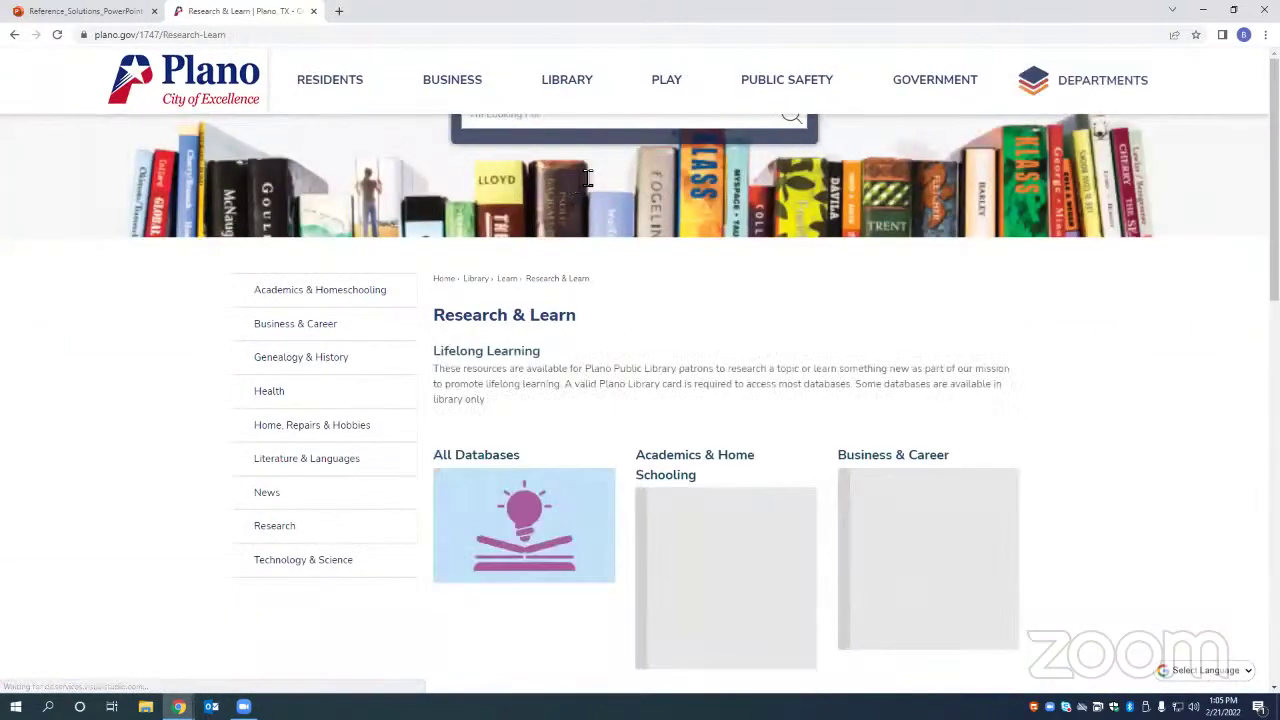
{"action": "scroll", "coordinate": [800, 292], "scroll_direction": "down", "scroll_amount": 3}
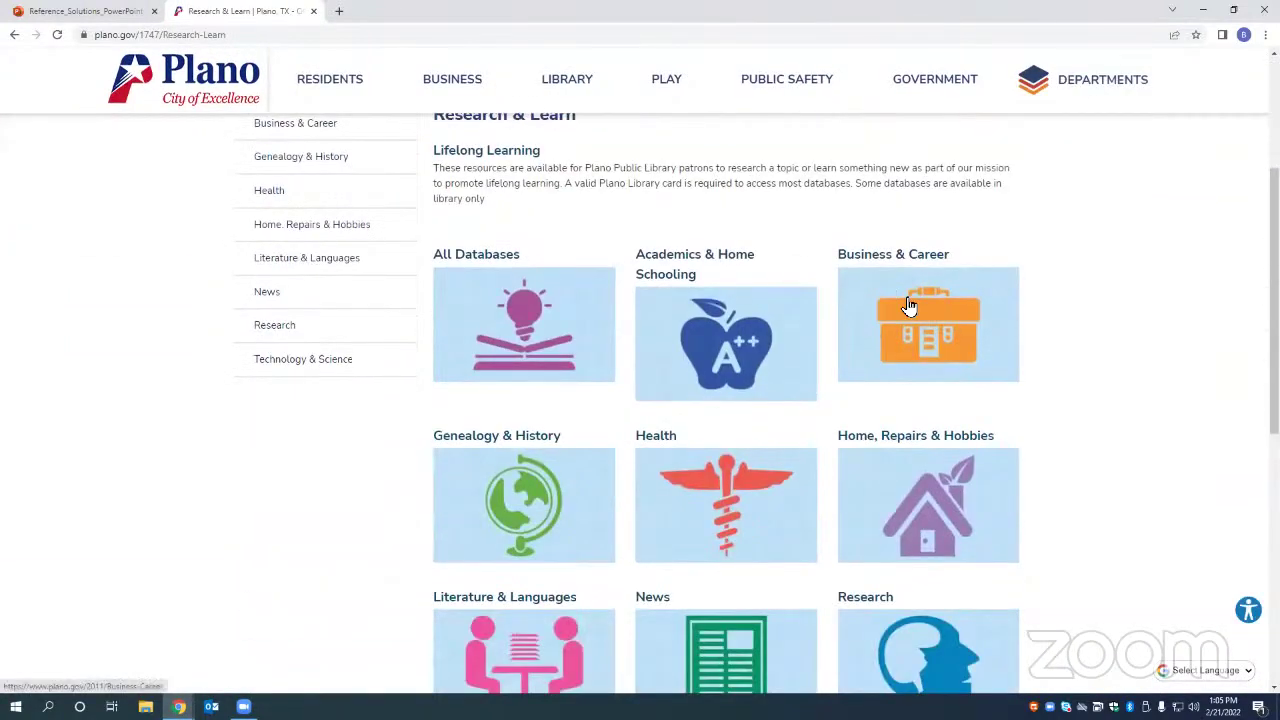
{"action": "left_click", "coordinate": [898, 302]}
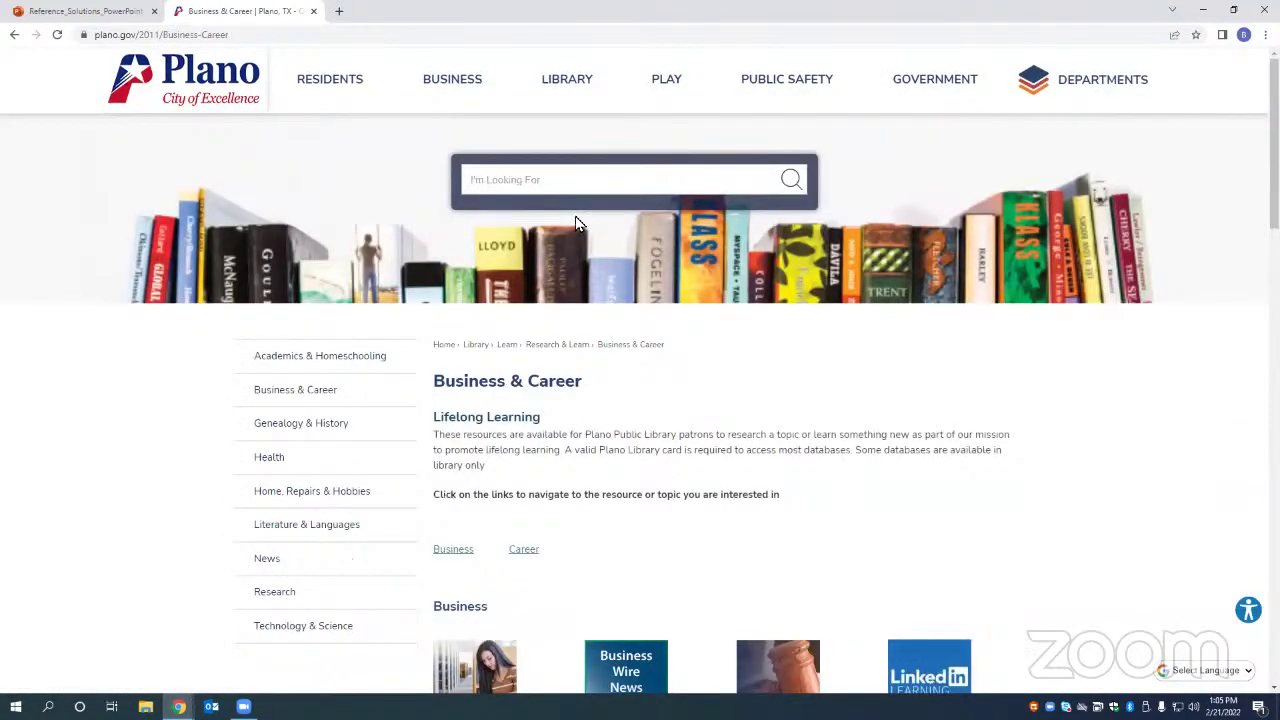
Step: Access the Reference Solutions database from the Business resources
{"action": "scroll", "coordinate": [570, 220], "scroll_direction": "down", "scroll_amount": 5}
{"action": "scroll", "coordinate": [560, 220], "scroll_direction": "down", "scroll_amount": 3}
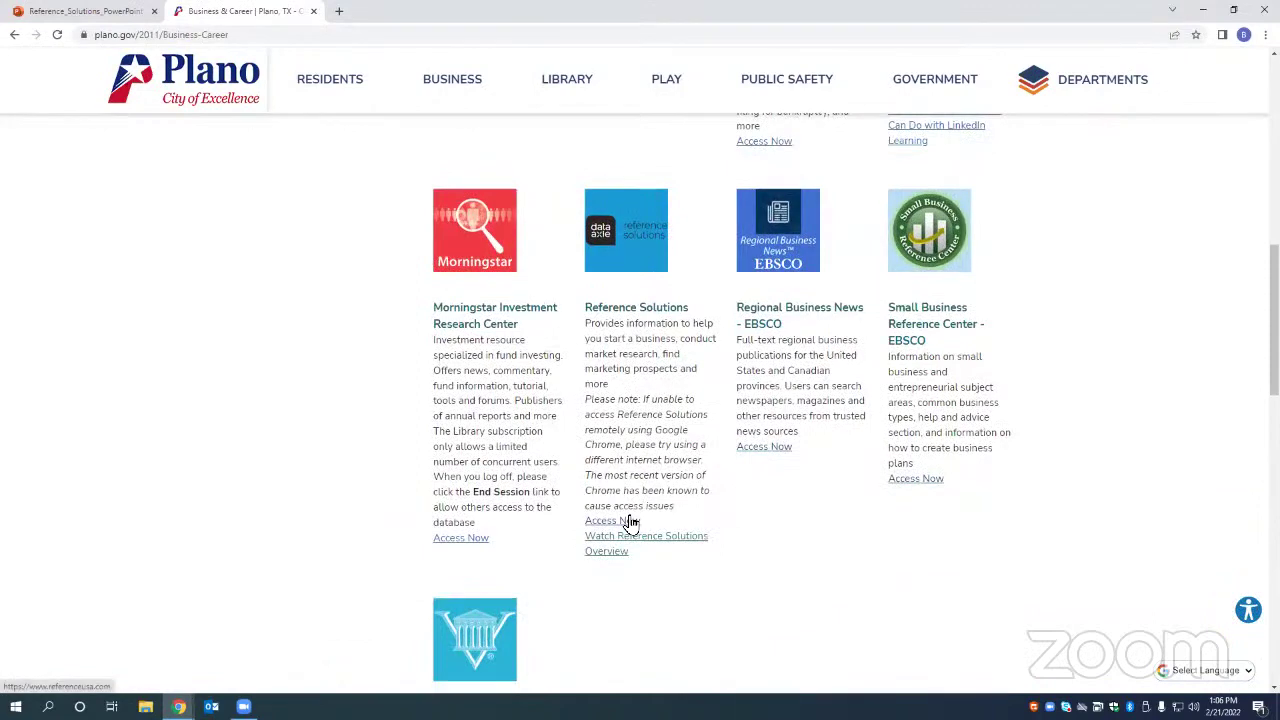
{"action": "left_click", "coordinate": [629, 521]}
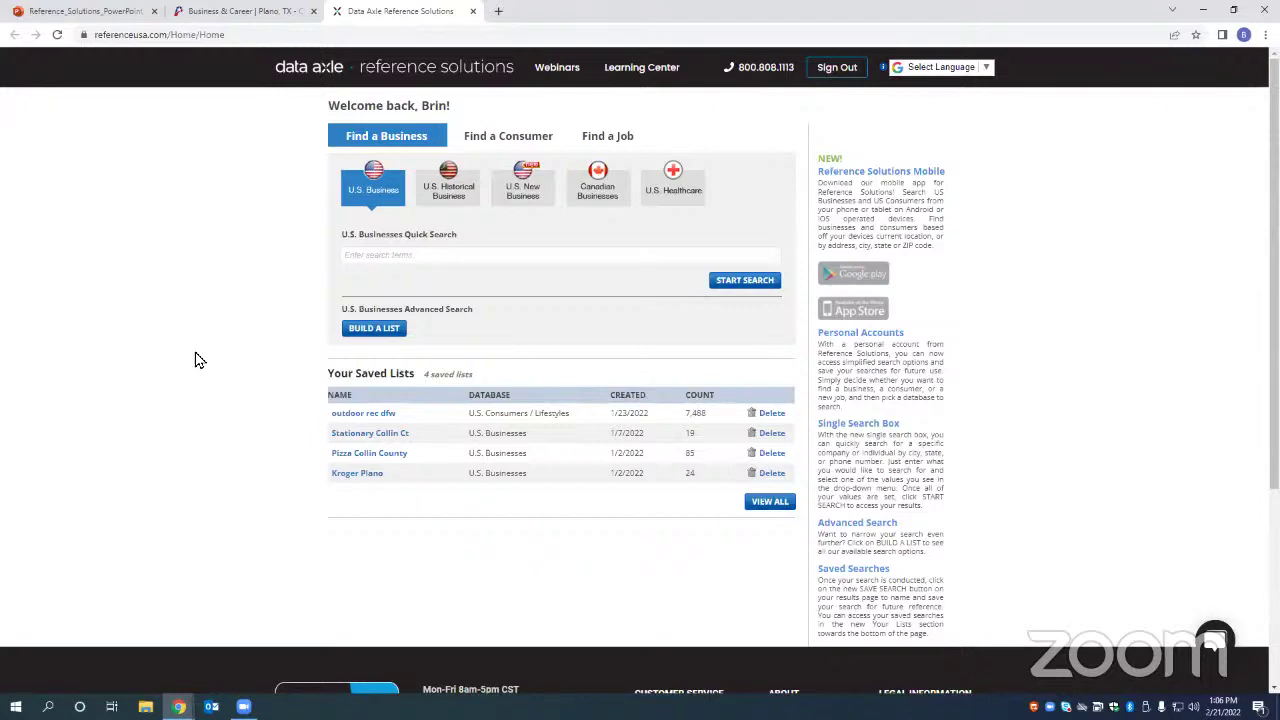
Step: Look over the personalized home page with its saved lists and sign out of the personal account
{"action": "scroll", "coordinate": [193, 358], "scroll_direction": "down", "scroll_amount": 3}
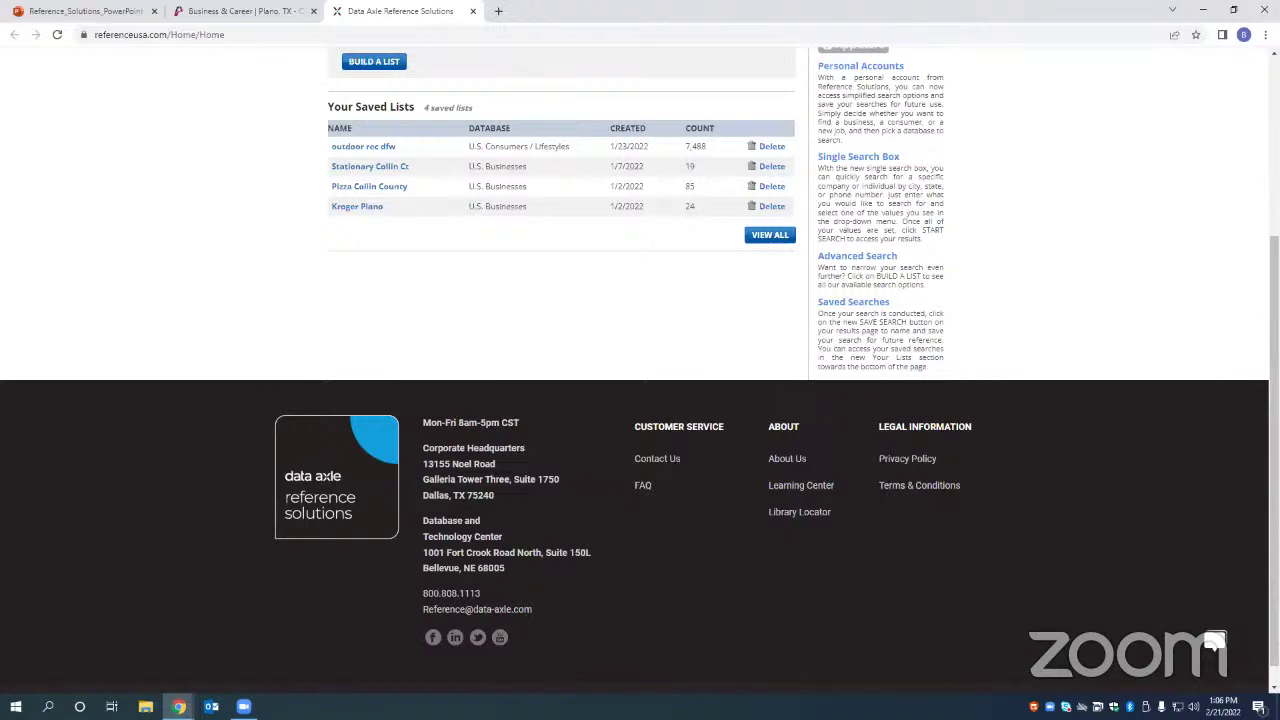
{"action": "scroll", "coordinate": [617, 414], "scroll_direction": "up", "scroll_amount": 3}
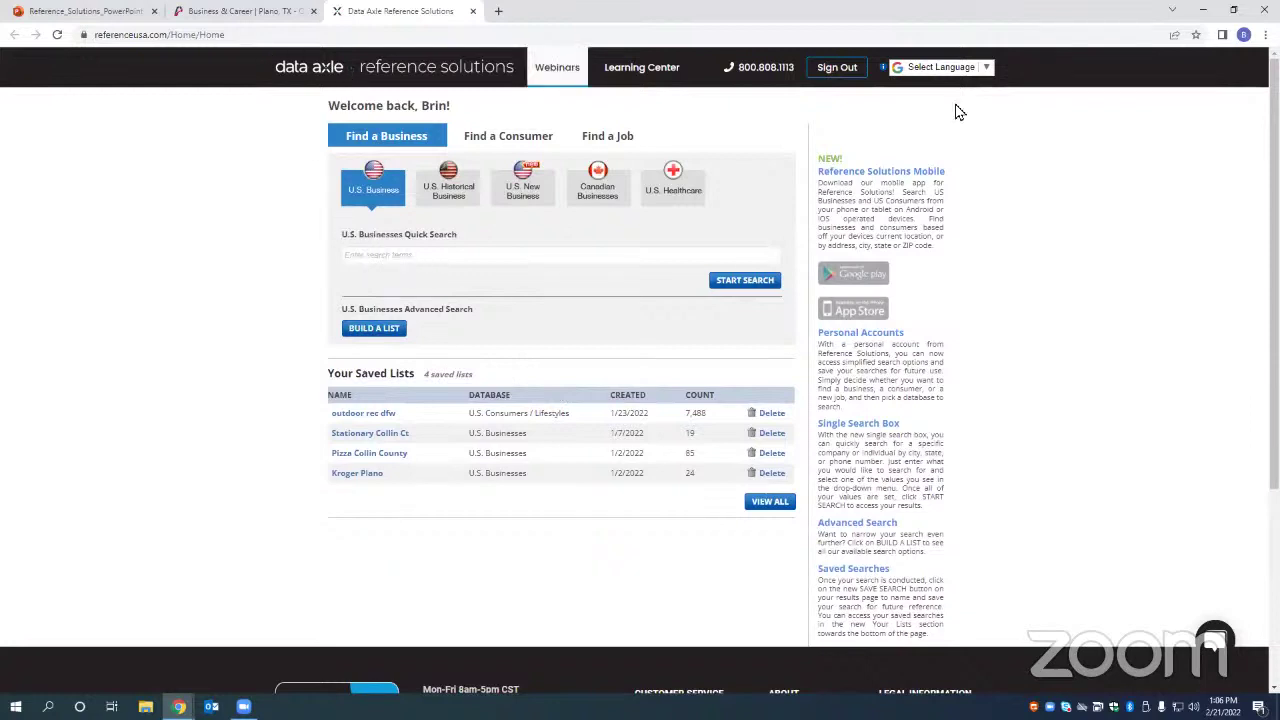
{"action": "left_click", "coordinate": [823, 73]}
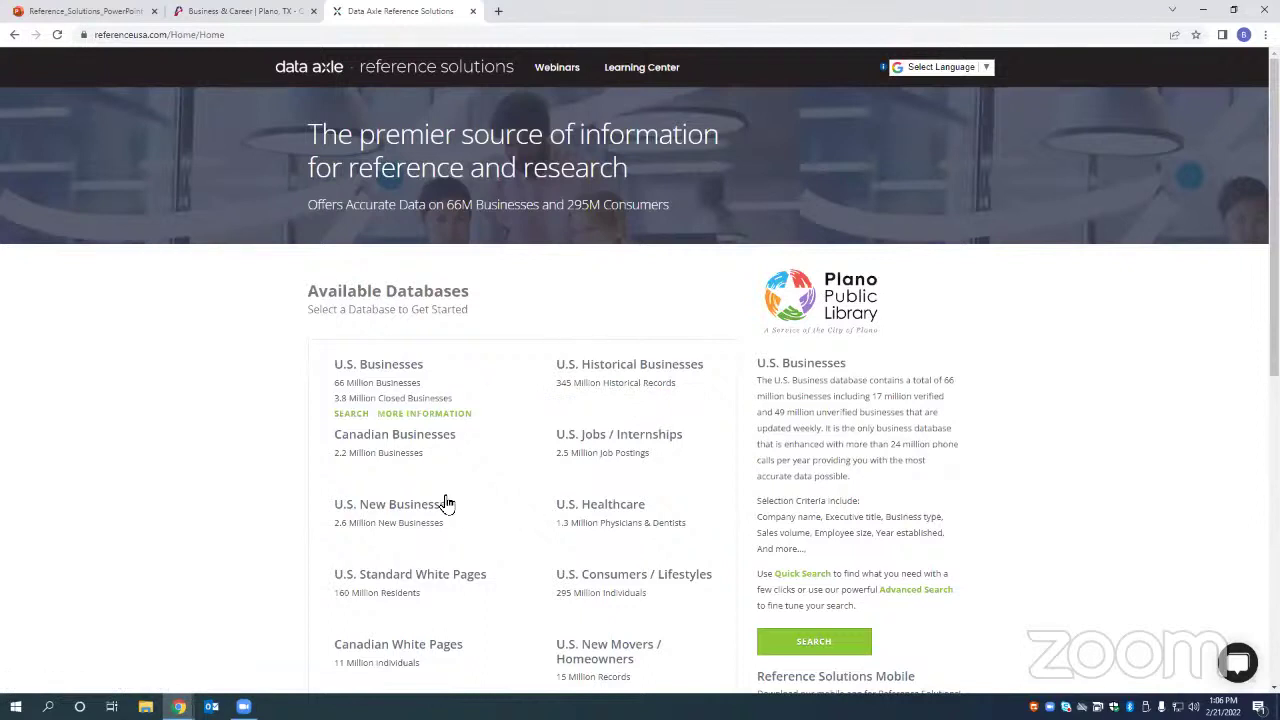
Step: Examine the list of available databases and the personal account options on the public home page
{"action": "scroll", "coordinate": [293, 386], "scroll_direction": "down", "scroll_amount": 1}
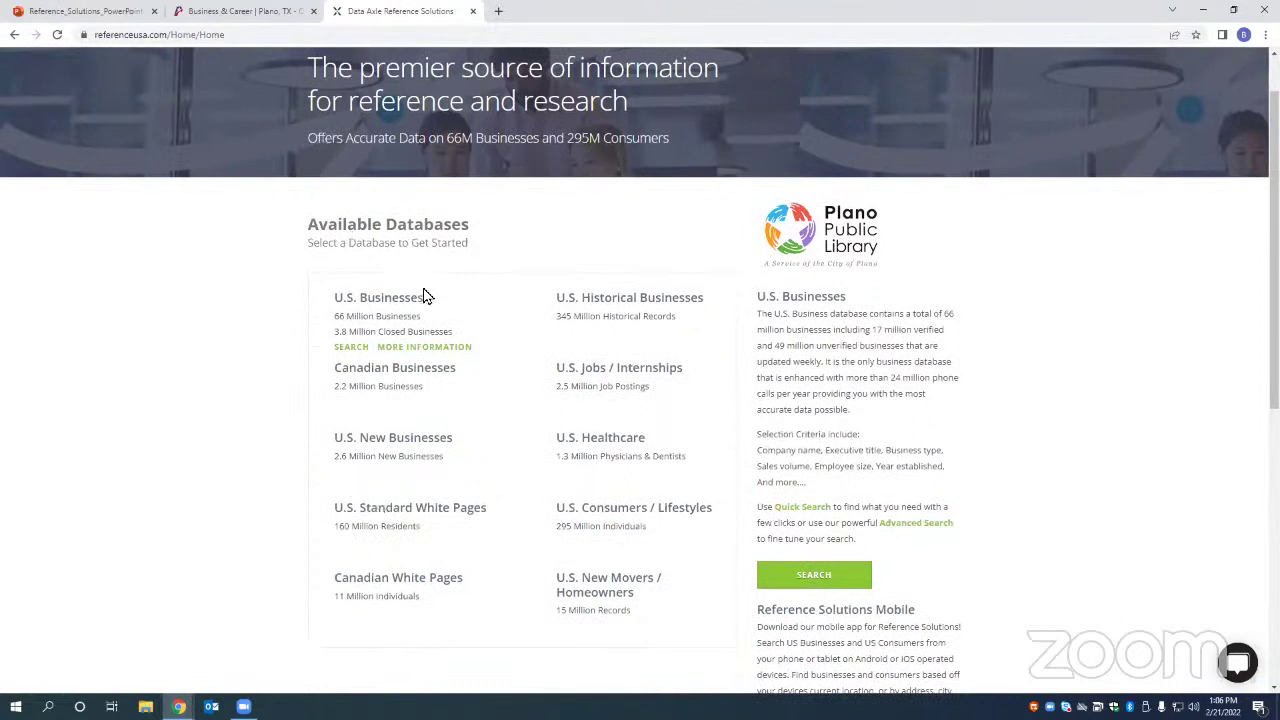
{"action": "mouse_move", "coordinate": [369, 553]}
{"action": "mouse_move", "coordinate": [350, 483]}
{"action": "scroll", "coordinate": [177, 423], "scroll_direction": "up", "scroll_amount": 1}
{"action": "scroll", "coordinate": [780, 424], "scroll_direction": "down", "scroll_amount": 2}
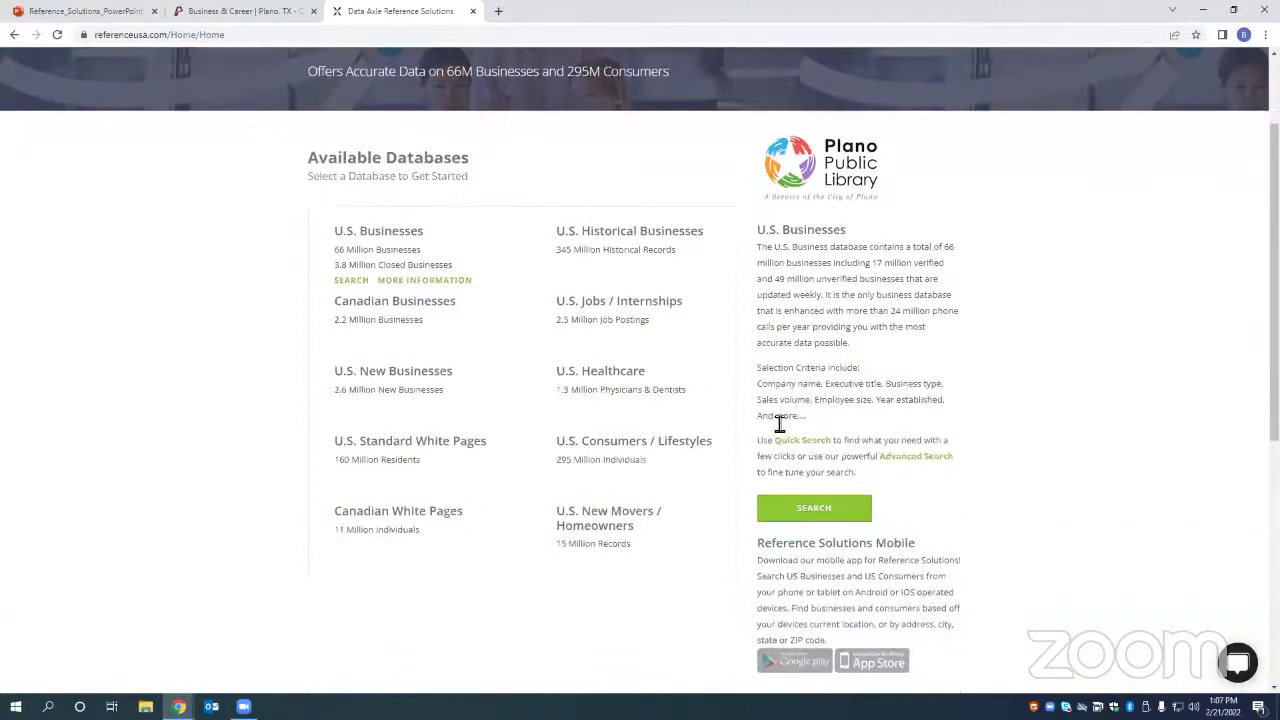
{"action": "scroll", "coordinate": [780, 424], "scroll_direction": "down", "scroll_amount": 3}
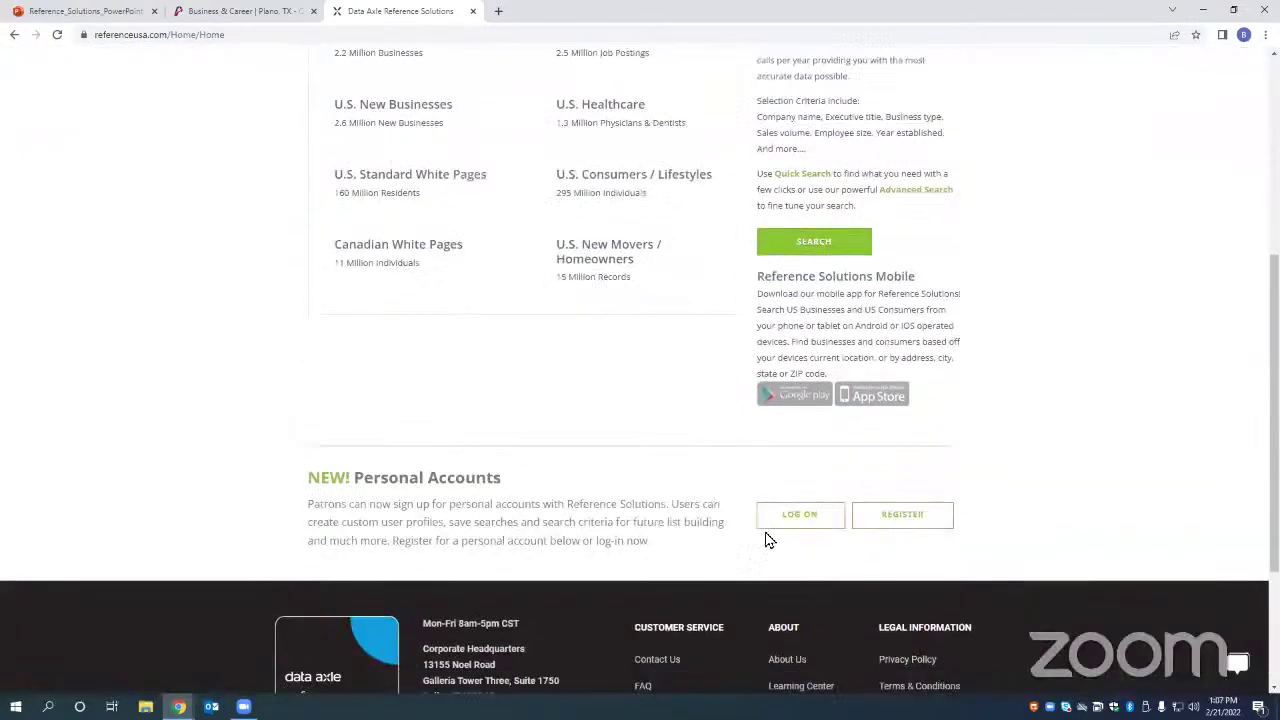
Step: Go from the account registration form to sign-in, sign in with the saved credentials, and sign out again
{"action": "left_click", "coordinate": [937, 518]}
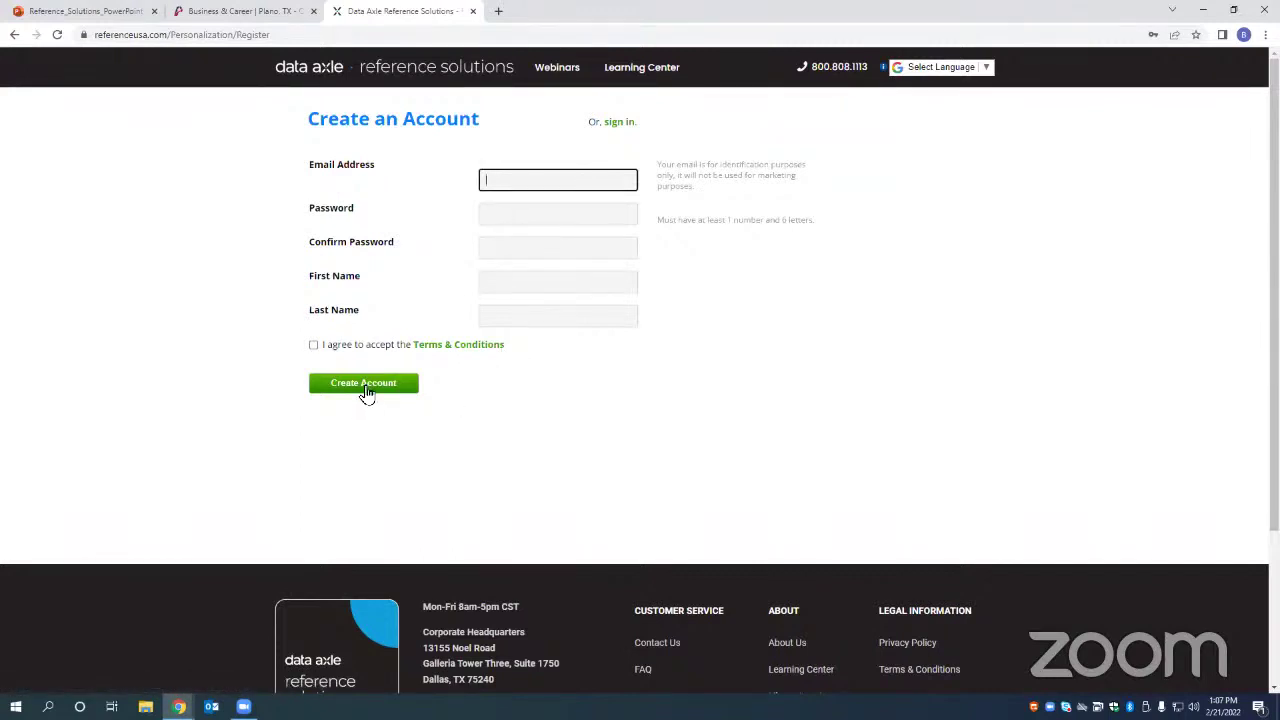
{"action": "left_click", "coordinate": [617, 127]}
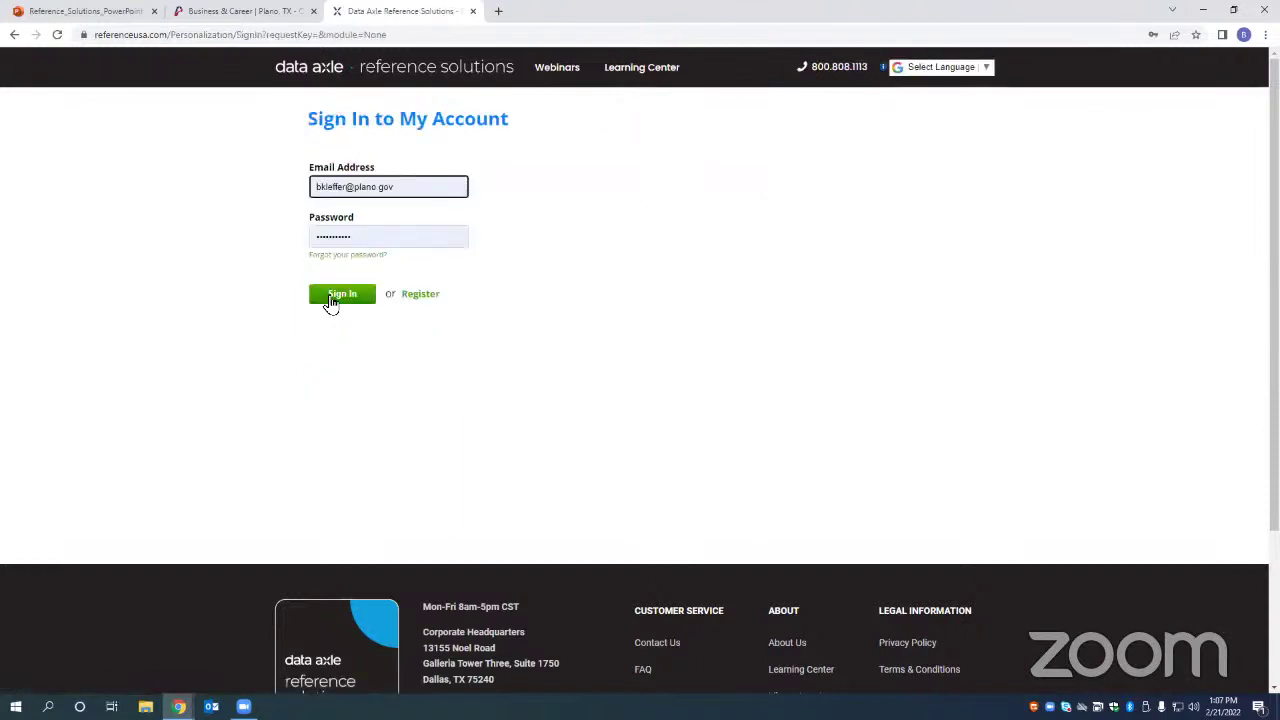
{"action": "left_click", "coordinate": [331, 300]}
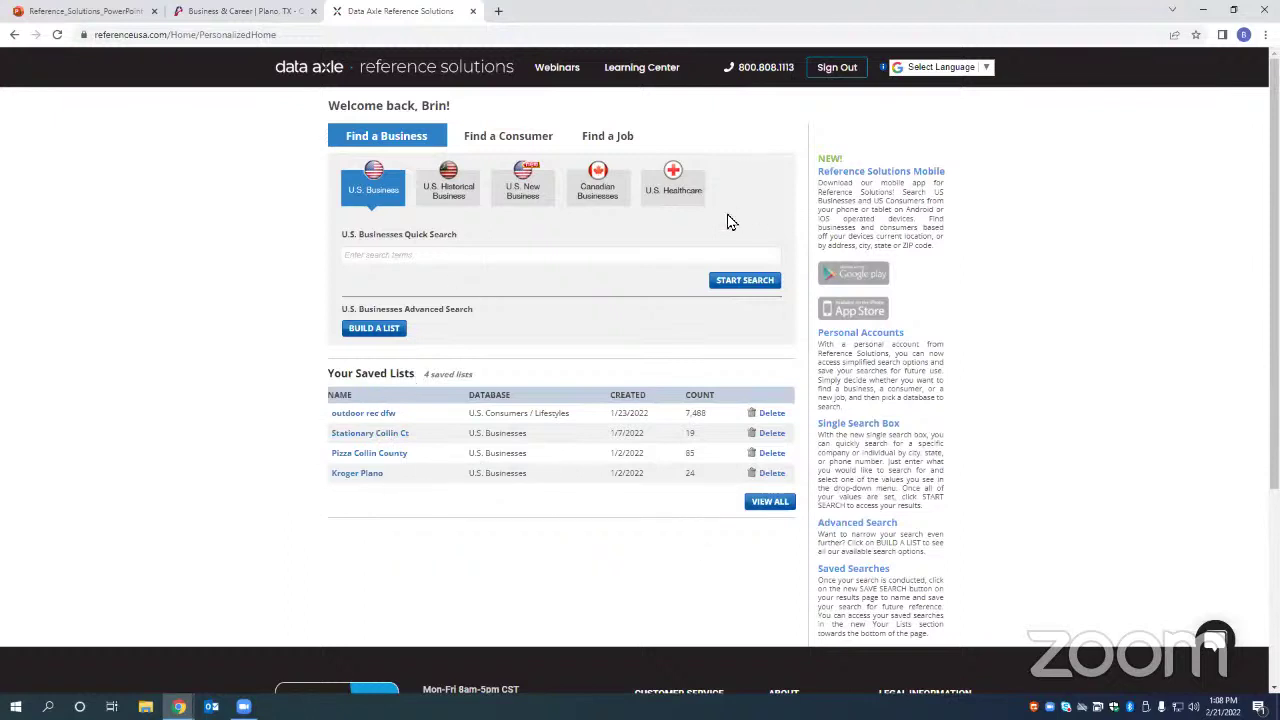
{"action": "left_click", "coordinate": [834, 68]}
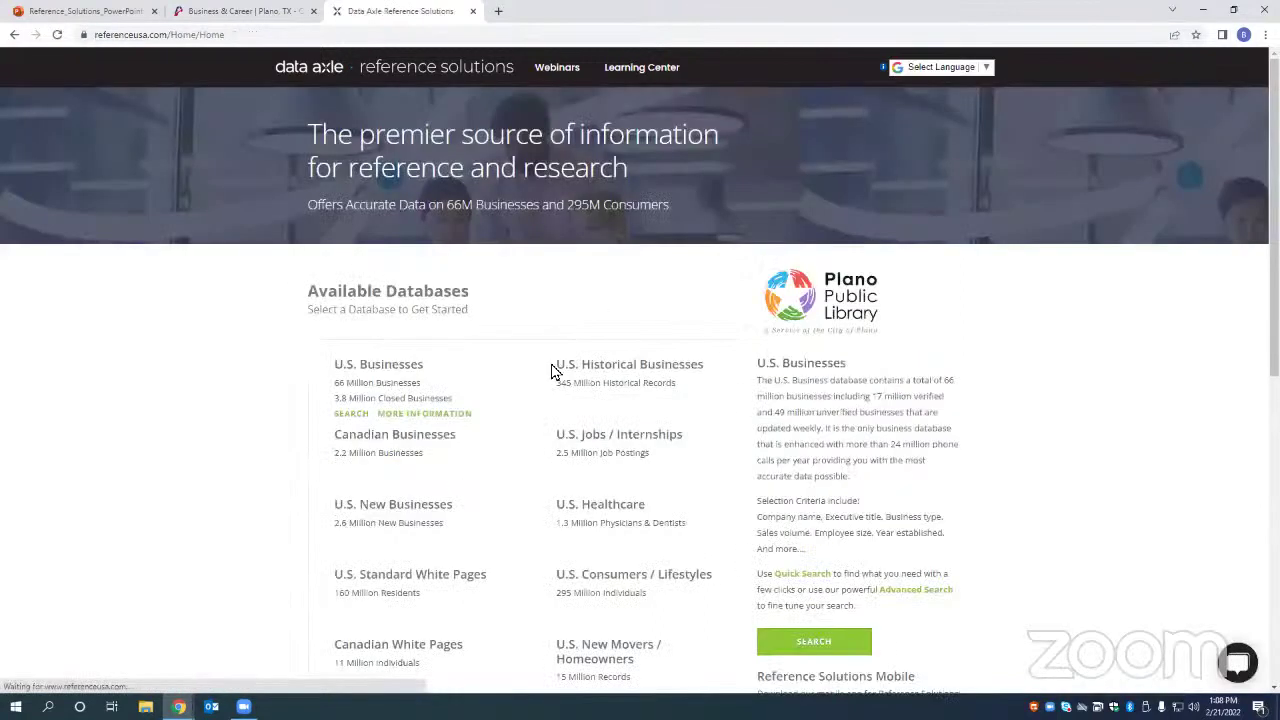
Step: Review the available databases and open the U.S. Businesses database
{"action": "scroll", "coordinate": [503, 493], "scroll_direction": "down", "scroll_amount": 1}
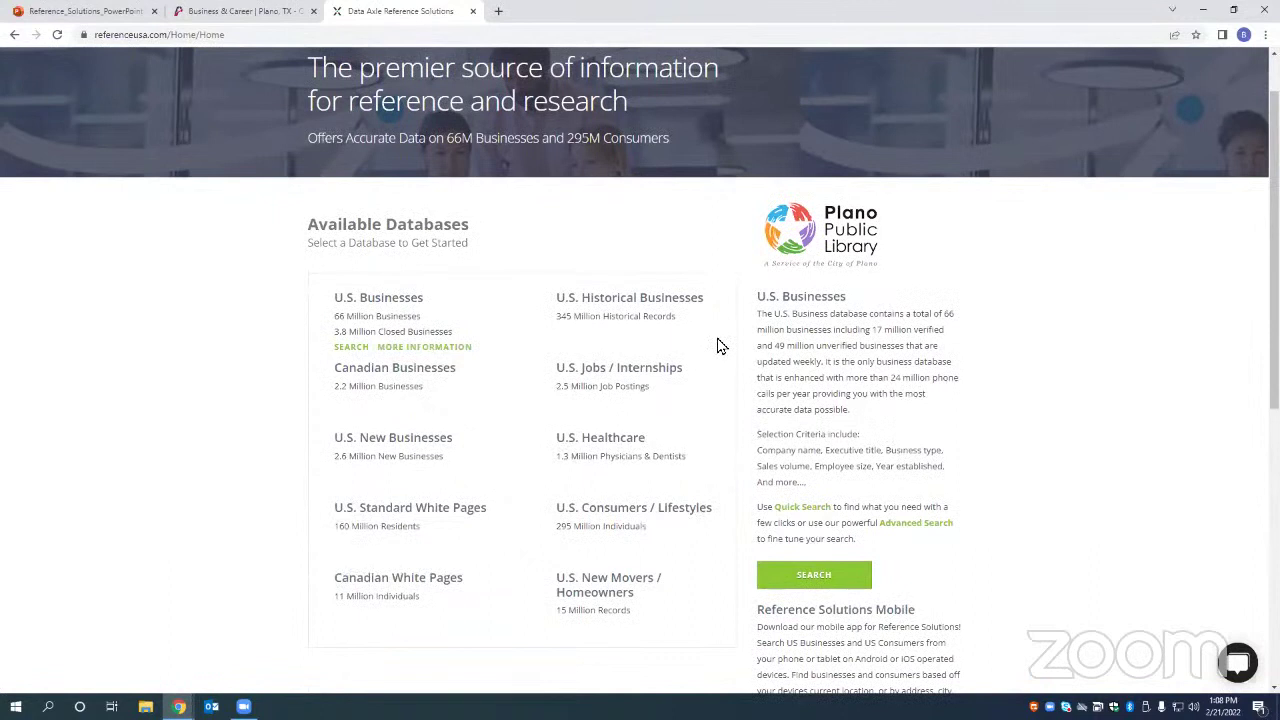
{"action": "mouse_move", "coordinate": [718, 346]}
{"action": "mouse_move", "coordinate": [658, 325]}
{"action": "mouse_move", "coordinate": [362, 386]}
{"action": "mouse_move", "coordinate": [691, 551]}
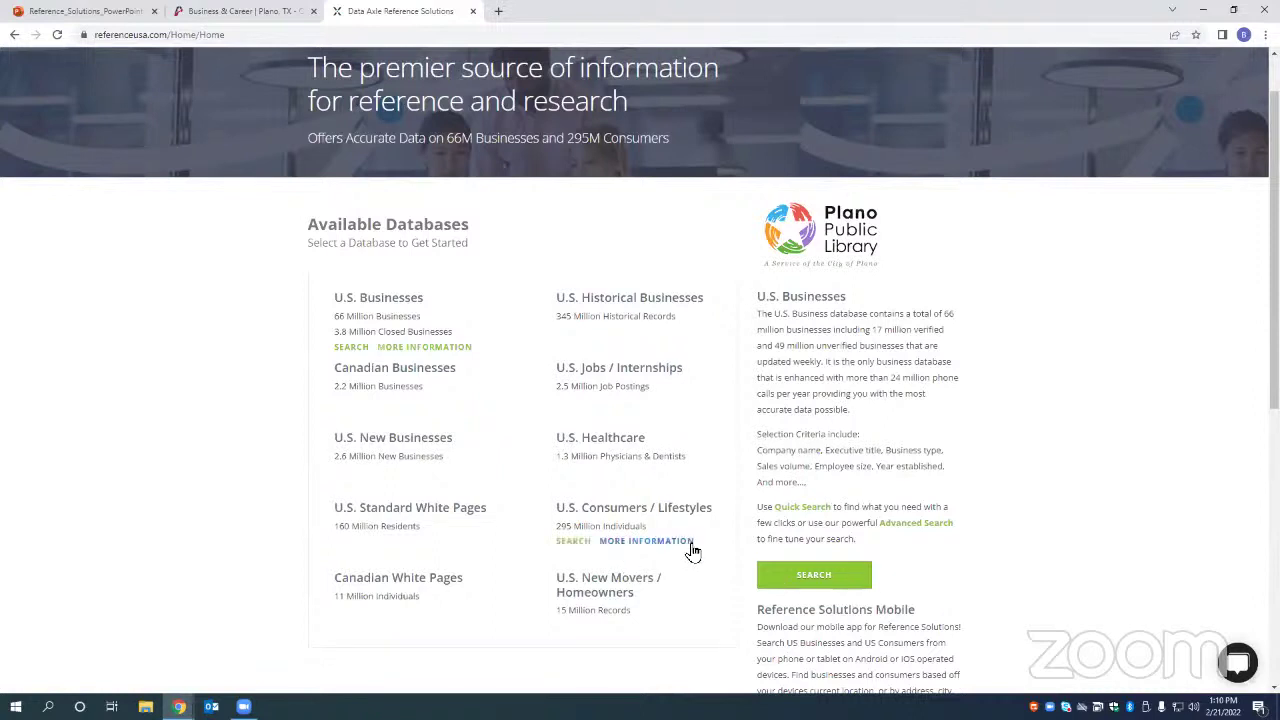
{"action": "mouse_move", "coordinate": [706, 609]}
{"action": "mouse_move", "coordinate": [491, 372]}
{"action": "left_click", "coordinate": [380, 300]}
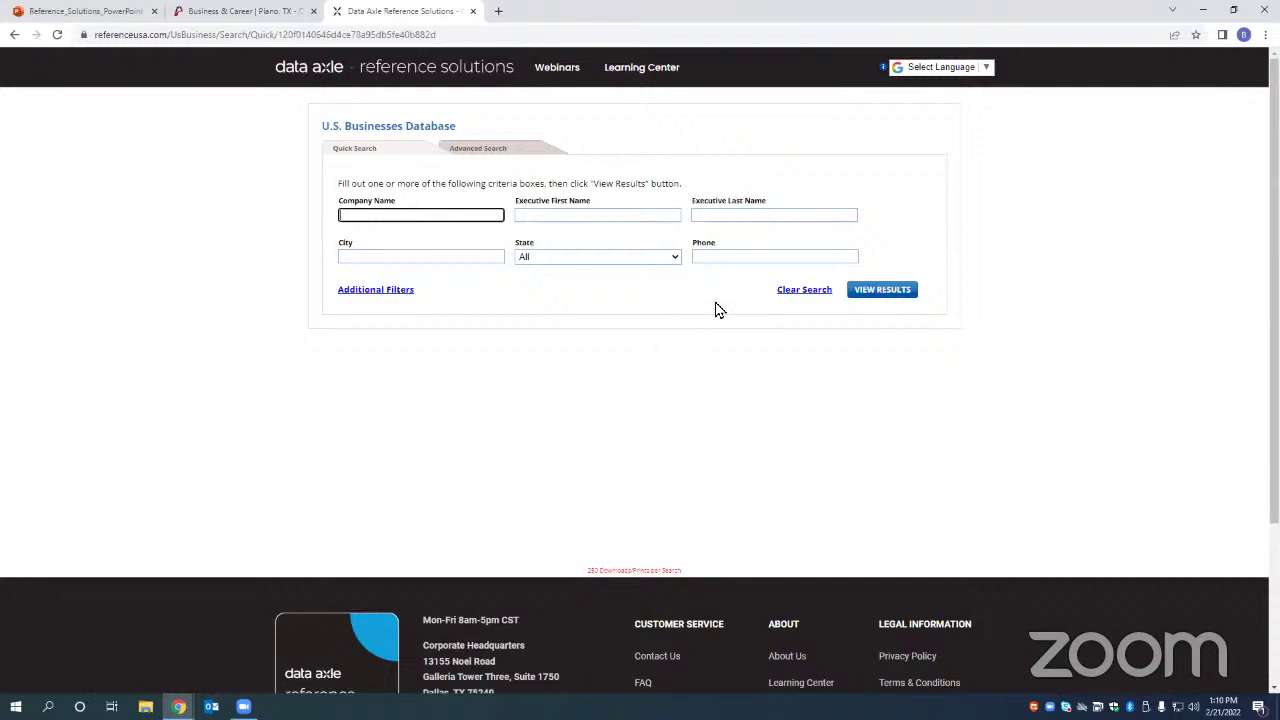
Step: Run a quick search for the company Kroger in the city of Plano, Texas
{"action": "type", "text": "Kroger"}
{"action": "left_click", "coordinate": [411, 255]}
{"action": "type", "text": "Plano"}
{"action": "key", "text": "Tab"}
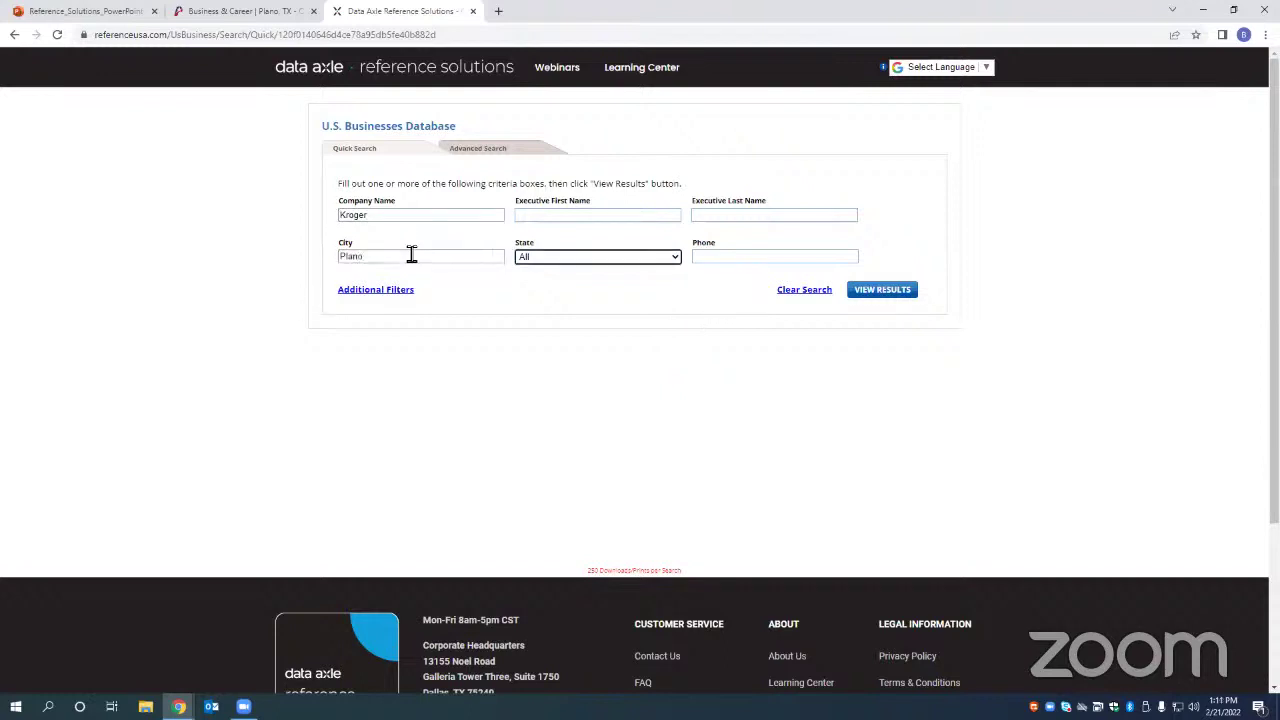
{"action": "key", "text": "t"}
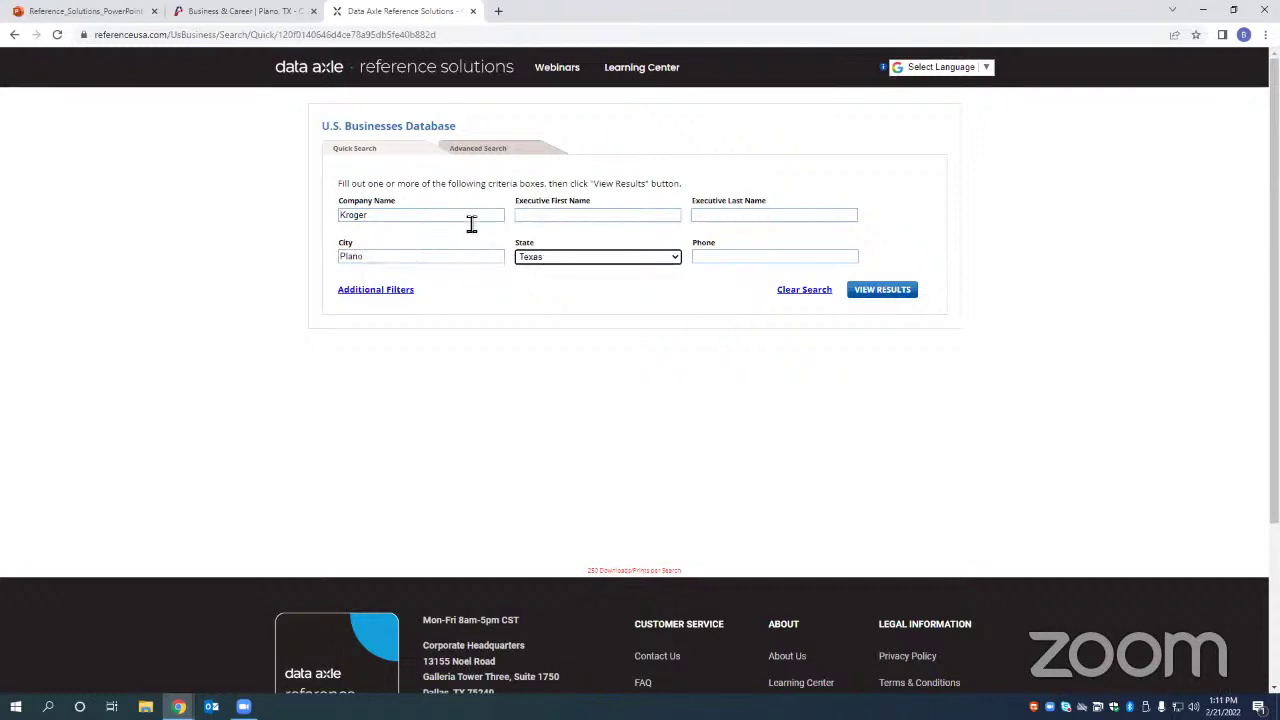
{"action": "left_click", "coordinate": [748, 376]}
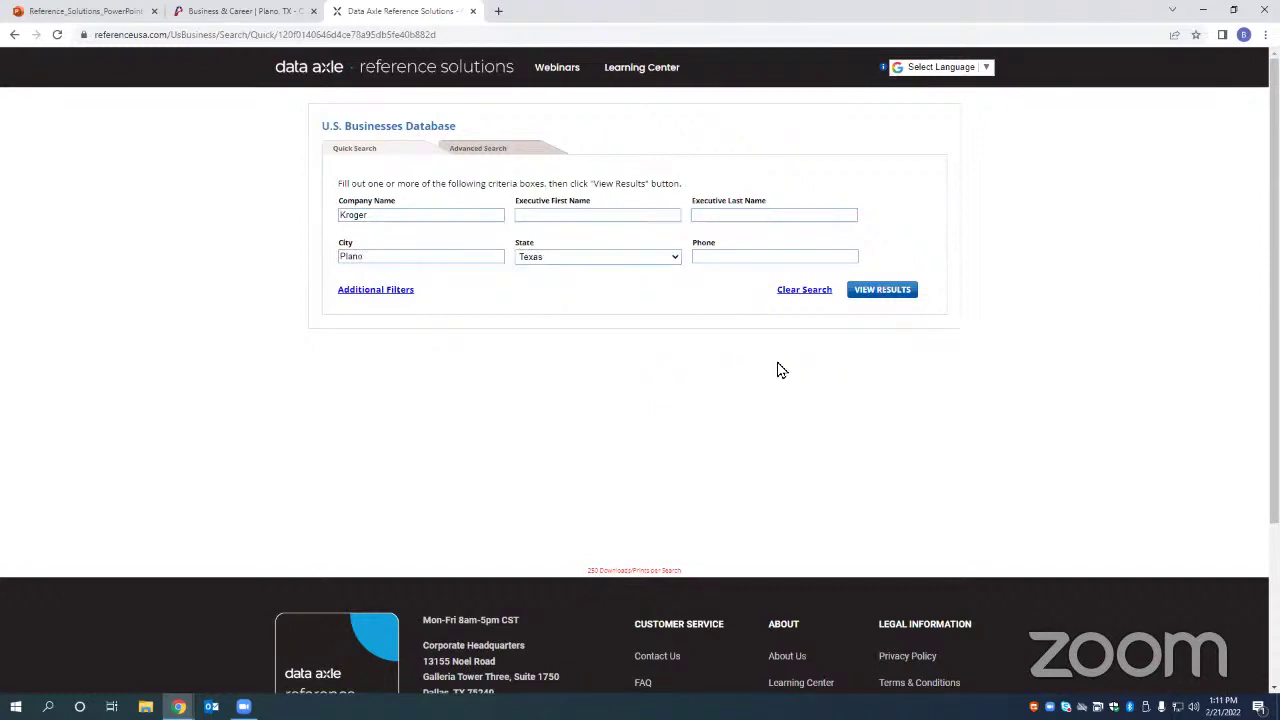
{"action": "left_click", "coordinate": [883, 291]}
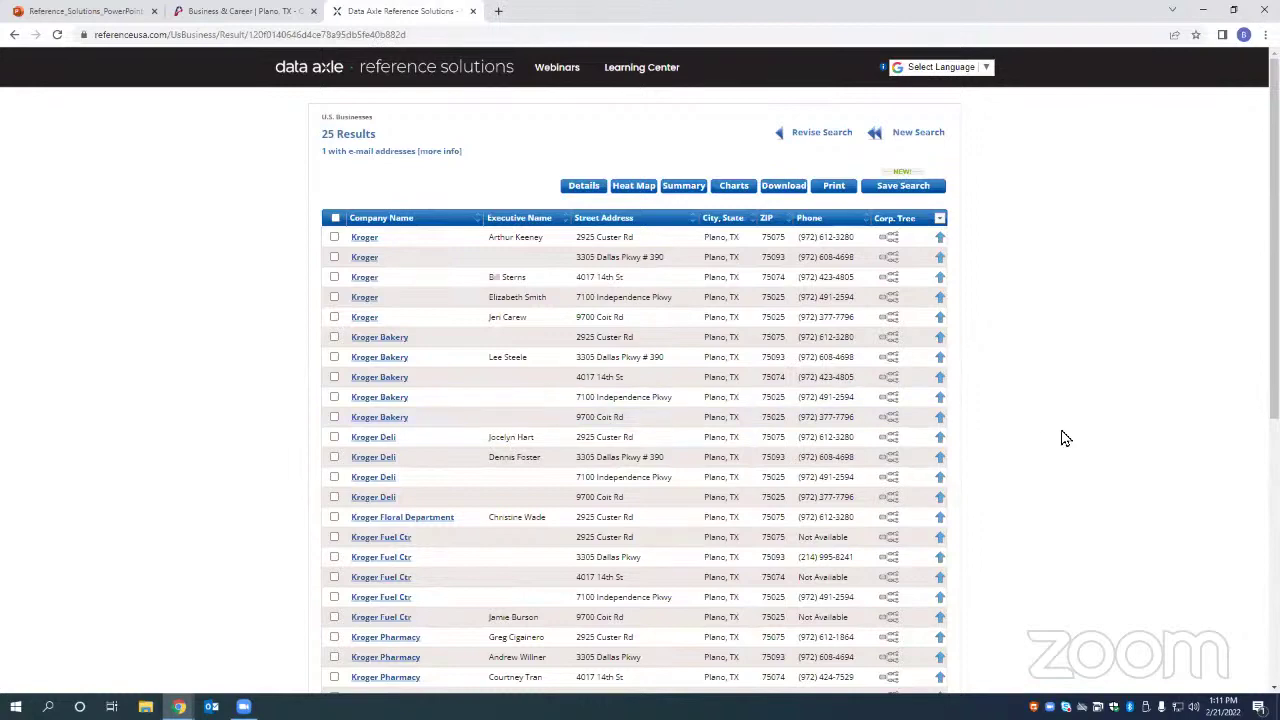
Step: Sort the Kroger results by street address and look through the list
{"action": "scroll", "coordinate": [1040, 462], "scroll_direction": "down", "scroll_amount": 1}
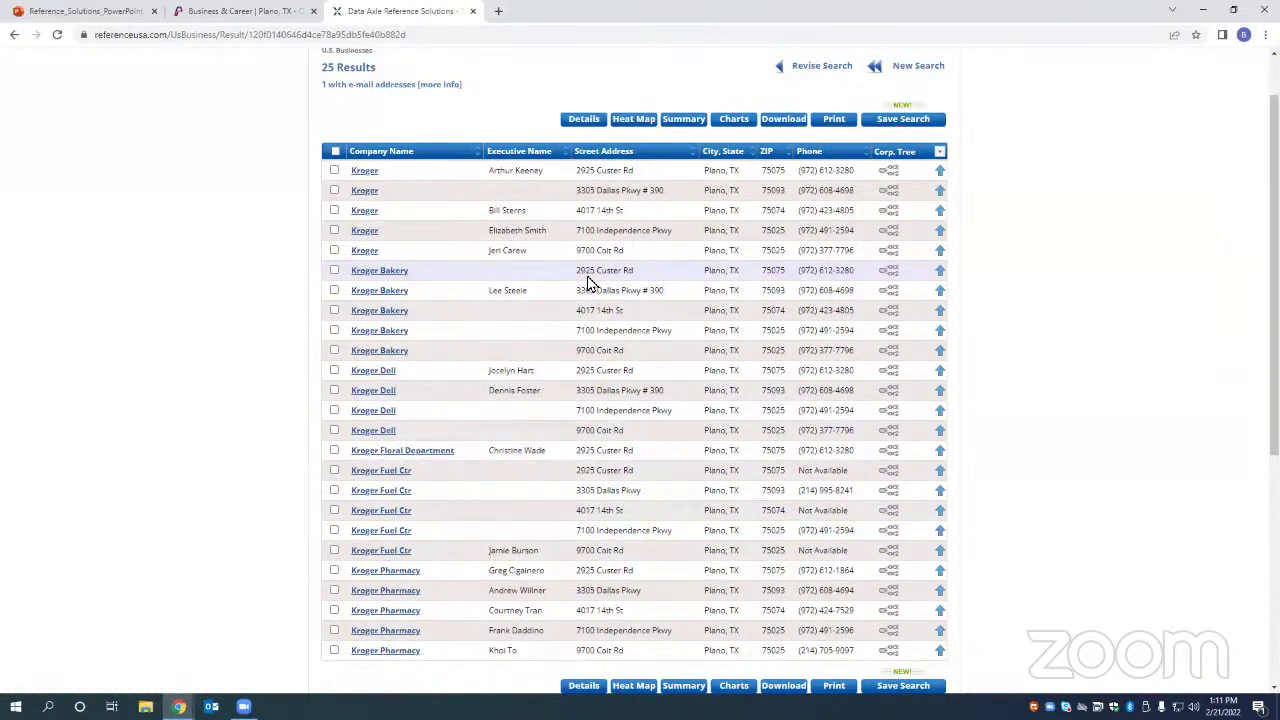
{"action": "left_click", "coordinate": [670, 157]}
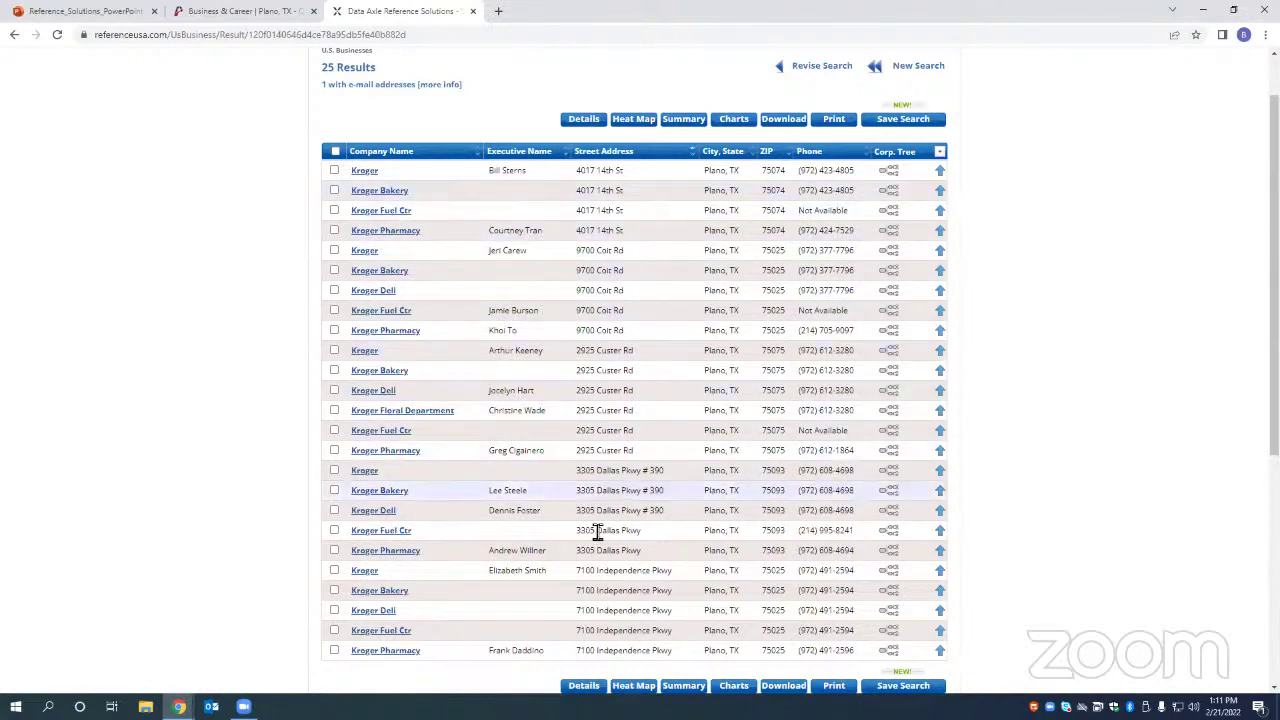
{"action": "scroll", "coordinate": [597, 532], "scroll_direction": "down", "scroll_amount": 2}
{"action": "scroll", "coordinate": [603, 540], "scroll_direction": "up", "scroll_amount": 2}
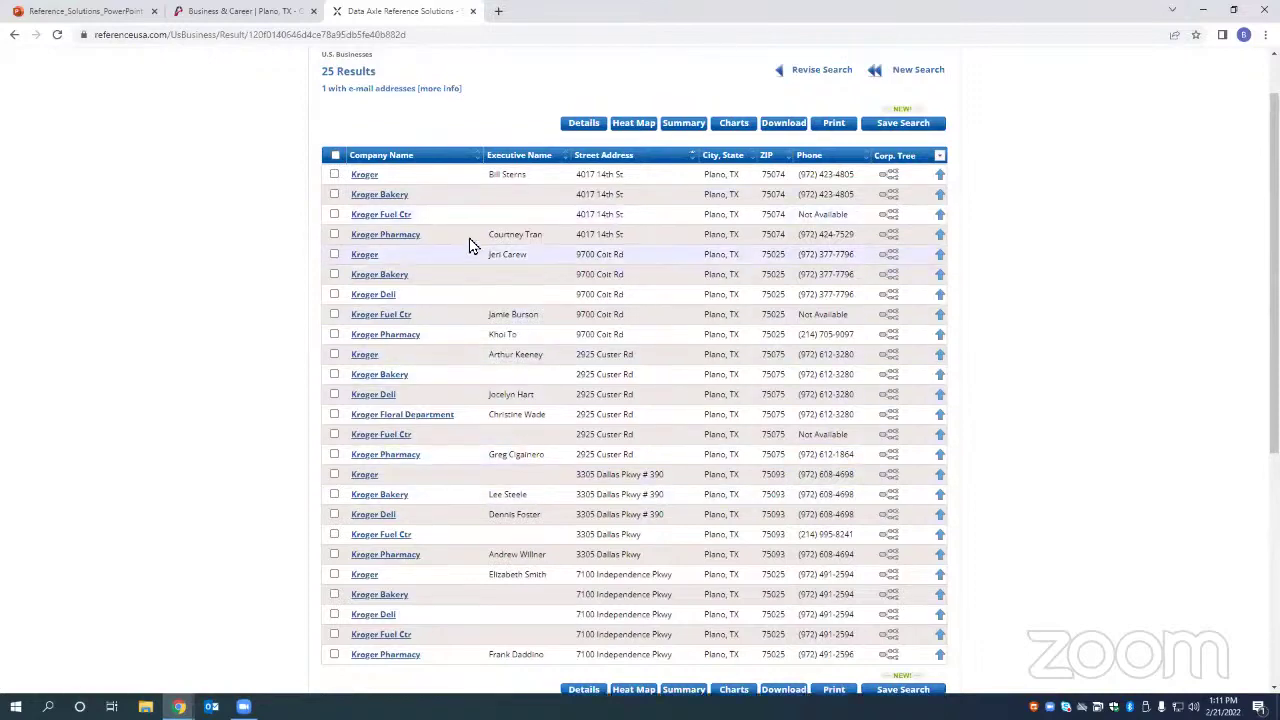
{"action": "scroll", "coordinate": [468, 240], "scroll_direction": "up", "scroll_amount": 1}
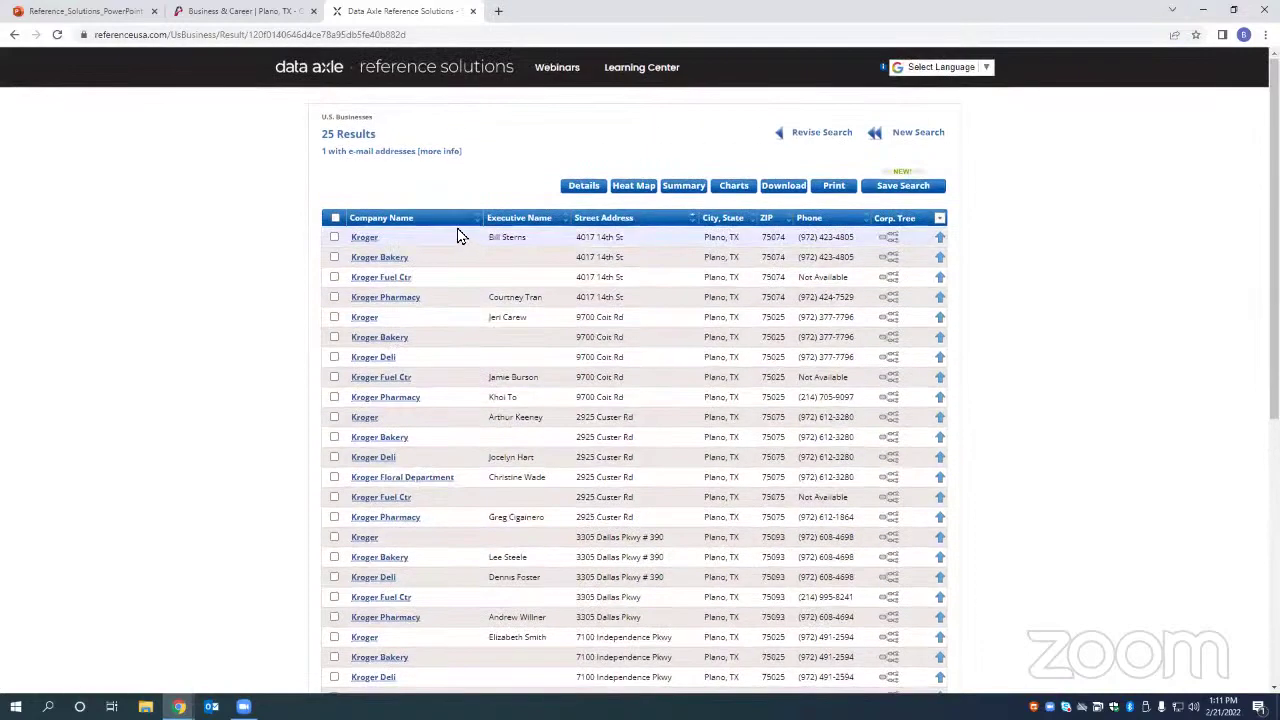
Step: Open the Reference Solutions home page in a new browser tab and go to the U.S. Businesses advanced search
{"action": "left_click", "coordinate": [308, 76]}
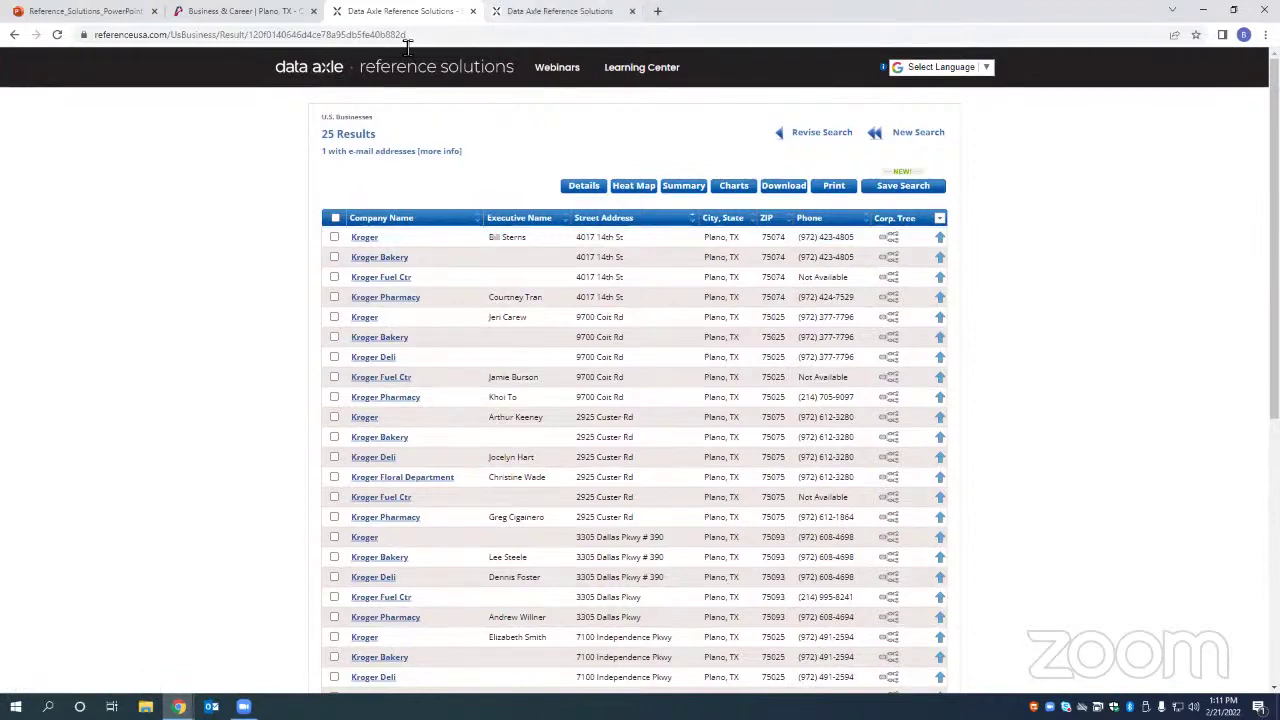
{"action": "left_click", "coordinate": [530, 11]}
{"action": "left_click", "coordinate": [395, 368]}
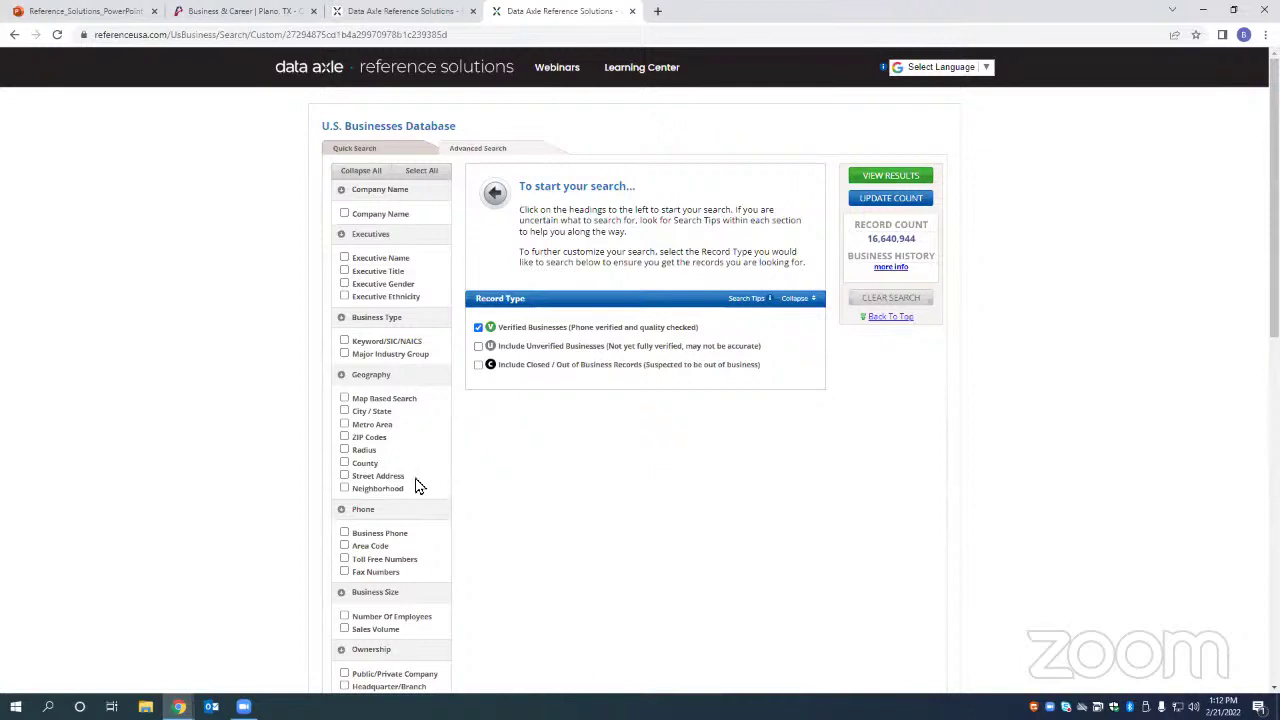
Step: Filter by the major industry group 581222-Pizza, under Retail Trade's 5812-Eating Places, and update the record count
{"action": "left_click", "coordinate": [344, 355]}
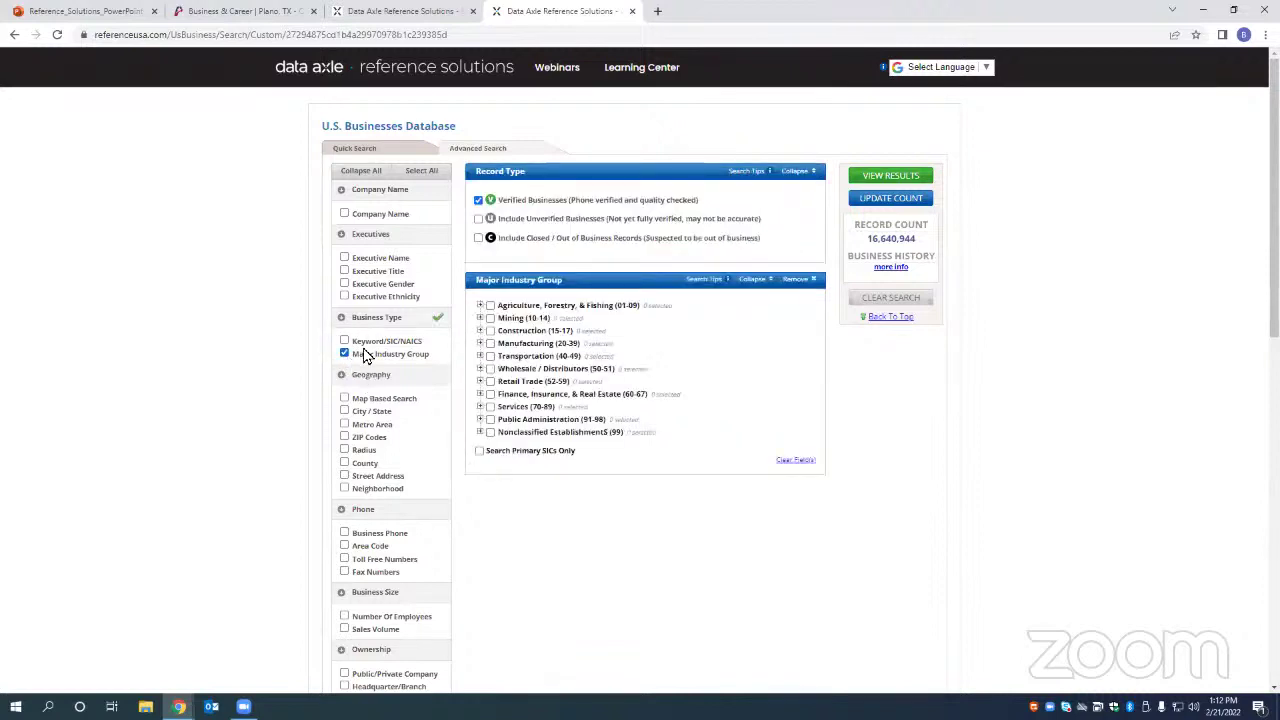
{"action": "left_click", "coordinate": [481, 382]}
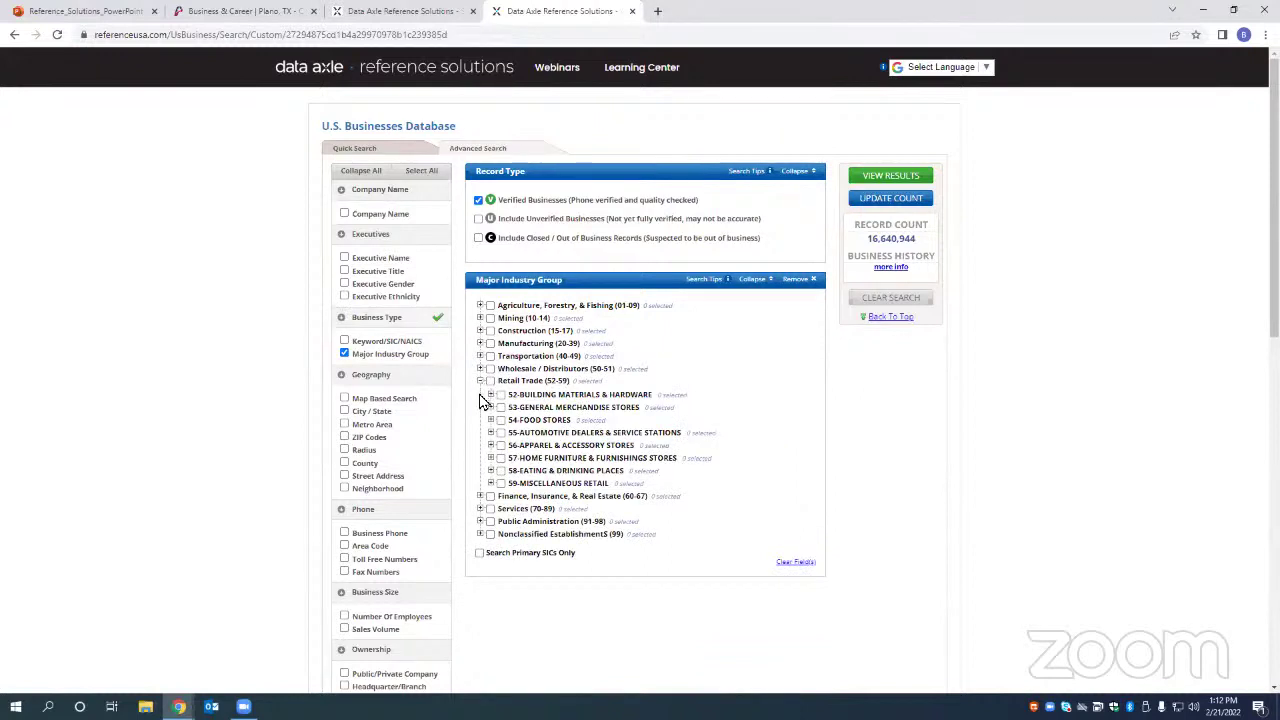
{"action": "left_click", "coordinate": [491, 471]}
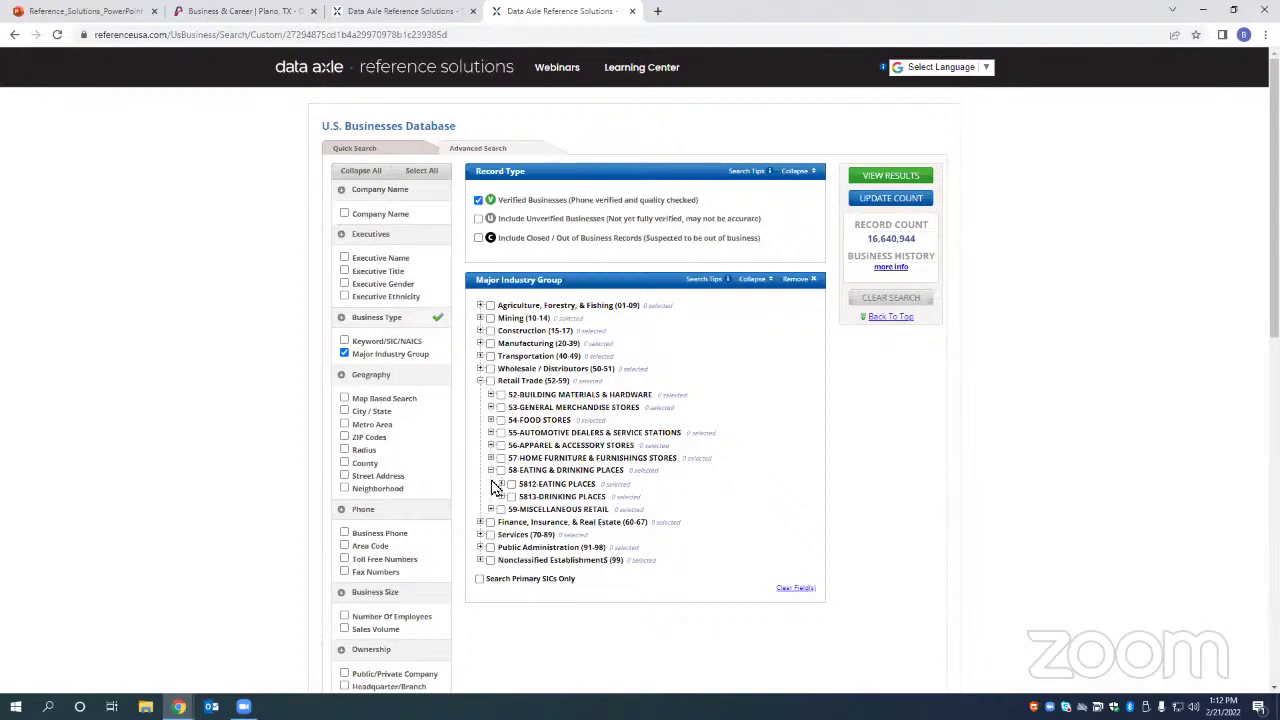
{"action": "left_click", "coordinate": [501, 485]}
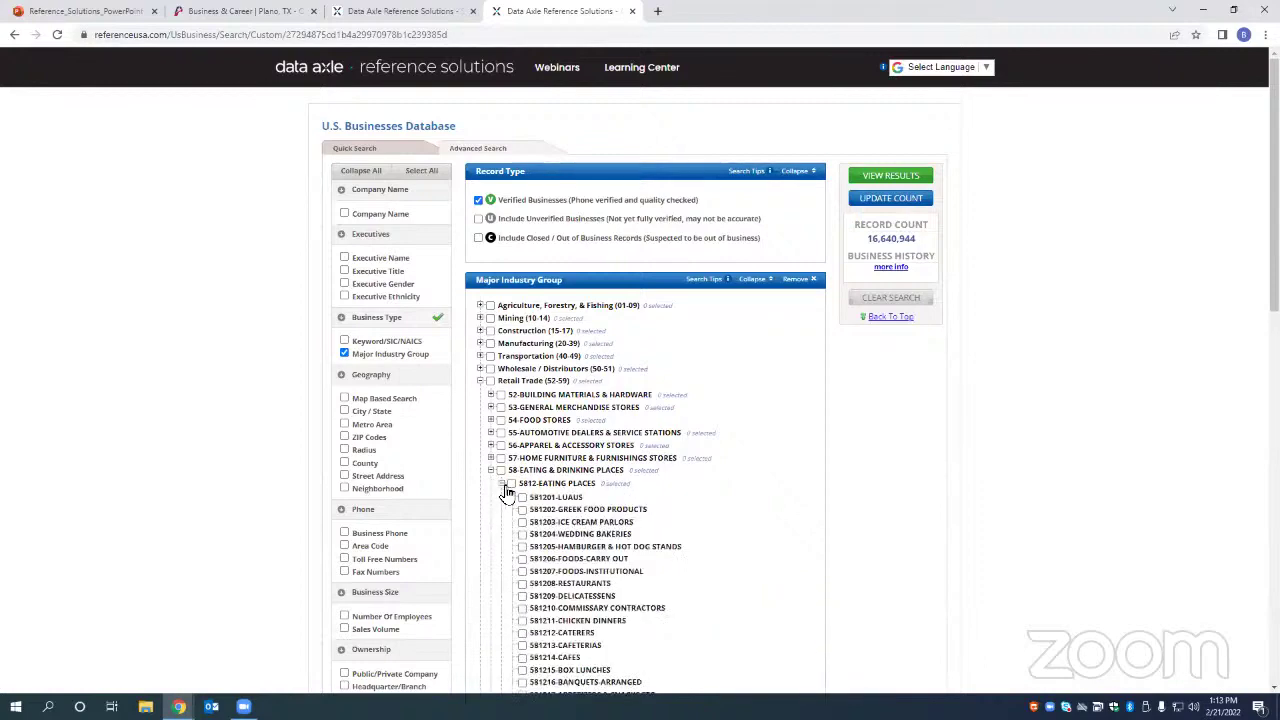
{"action": "scroll", "coordinate": [503, 490], "scroll_direction": "down", "scroll_amount": 2}
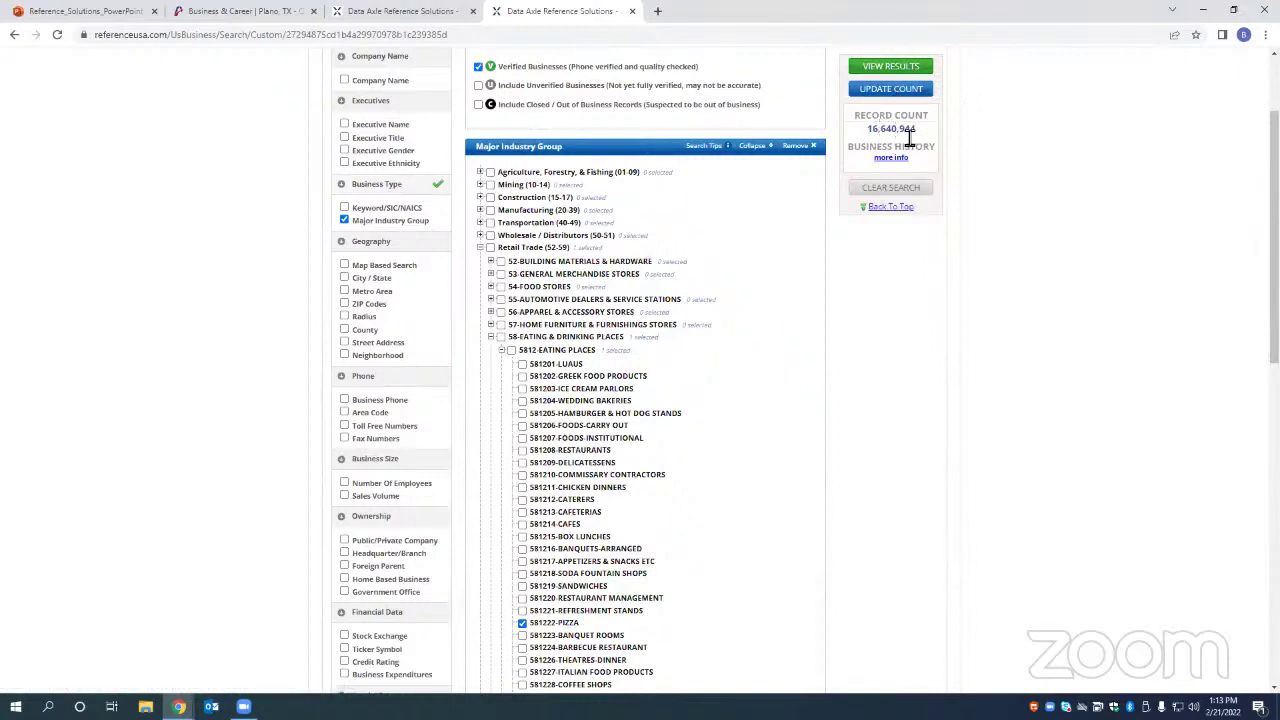
{"action": "left_click", "coordinate": [900, 94]}
{"action": "scroll", "coordinate": [850, 545], "scroll_direction": "down", "scroll_amount": 3}
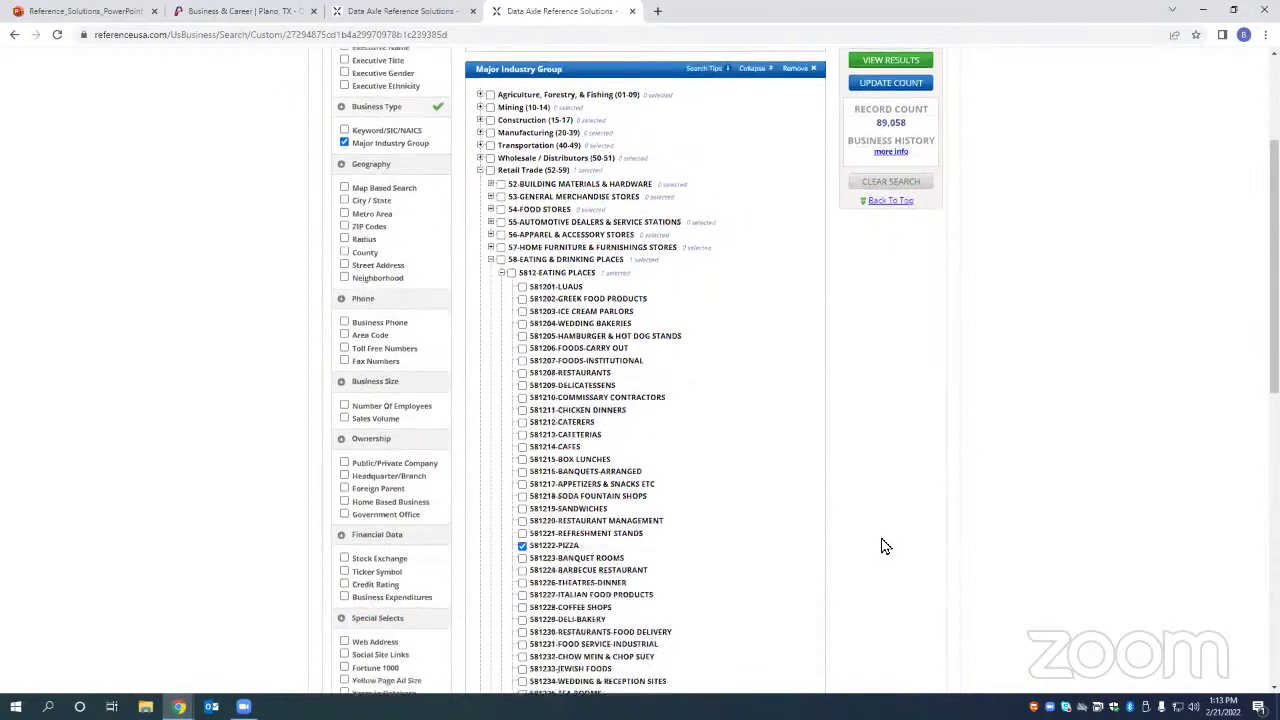
Step: Add a County filter for Collin, Texas, to the pizza search and update the record count
{"action": "scroll", "coordinate": [890, 524], "scroll_direction": "down", "scroll_amount": 3}
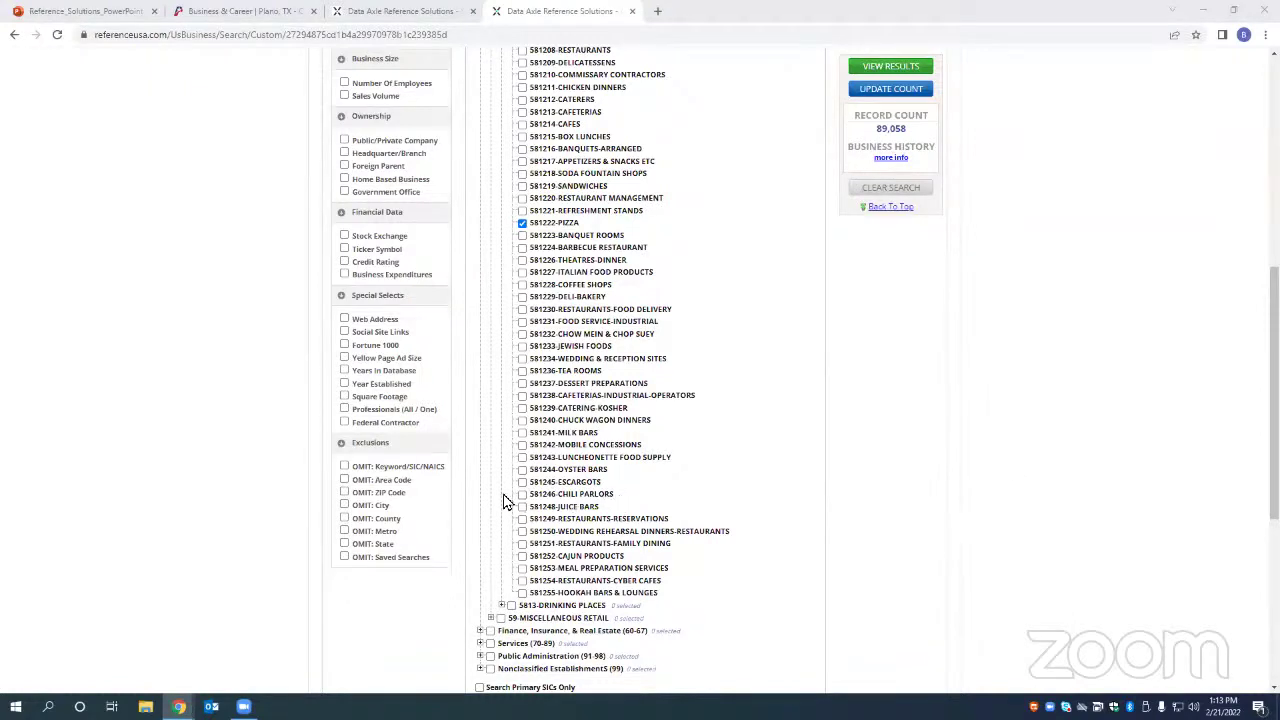
{"action": "scroll", "coordinate": [453, 529], "scroll_direction": "up", "scroll_amount": 5}
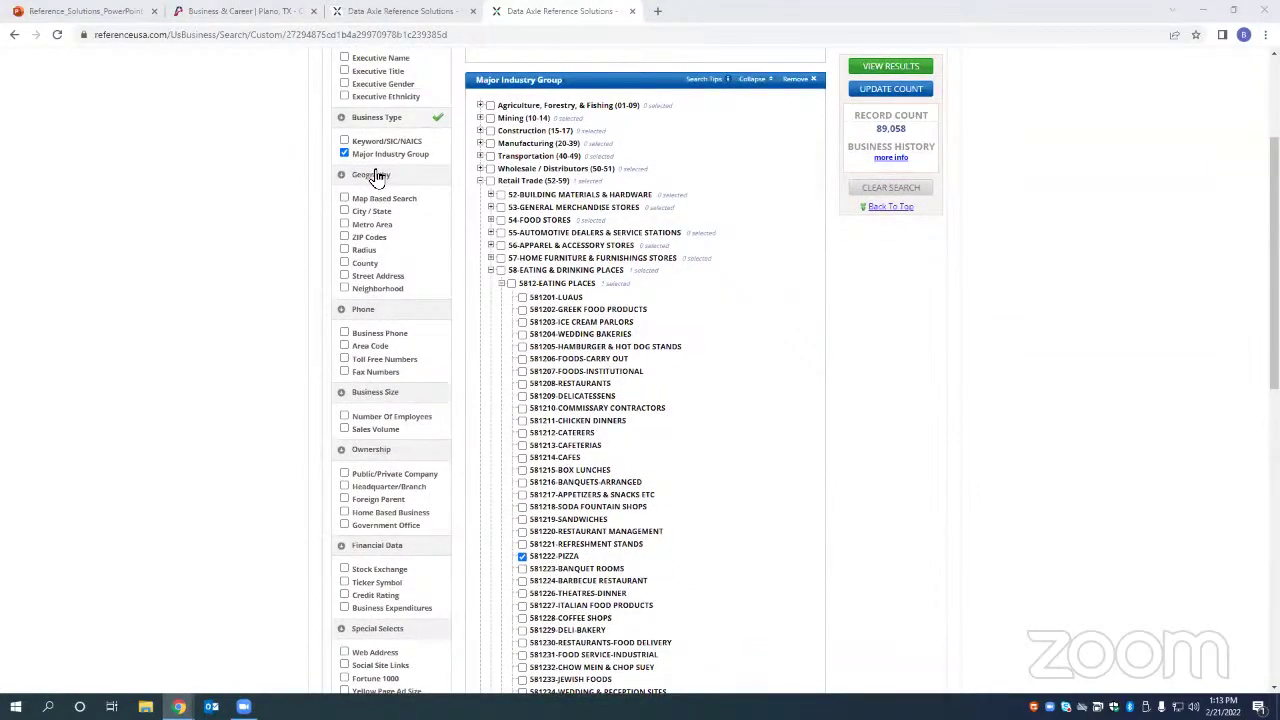
{"action": "left_click", "coordinate": [344, 264]}
{"action": "scroll", "coordinate": [791, 370], "scroll_direction": "down", "scroll_amount": 6}
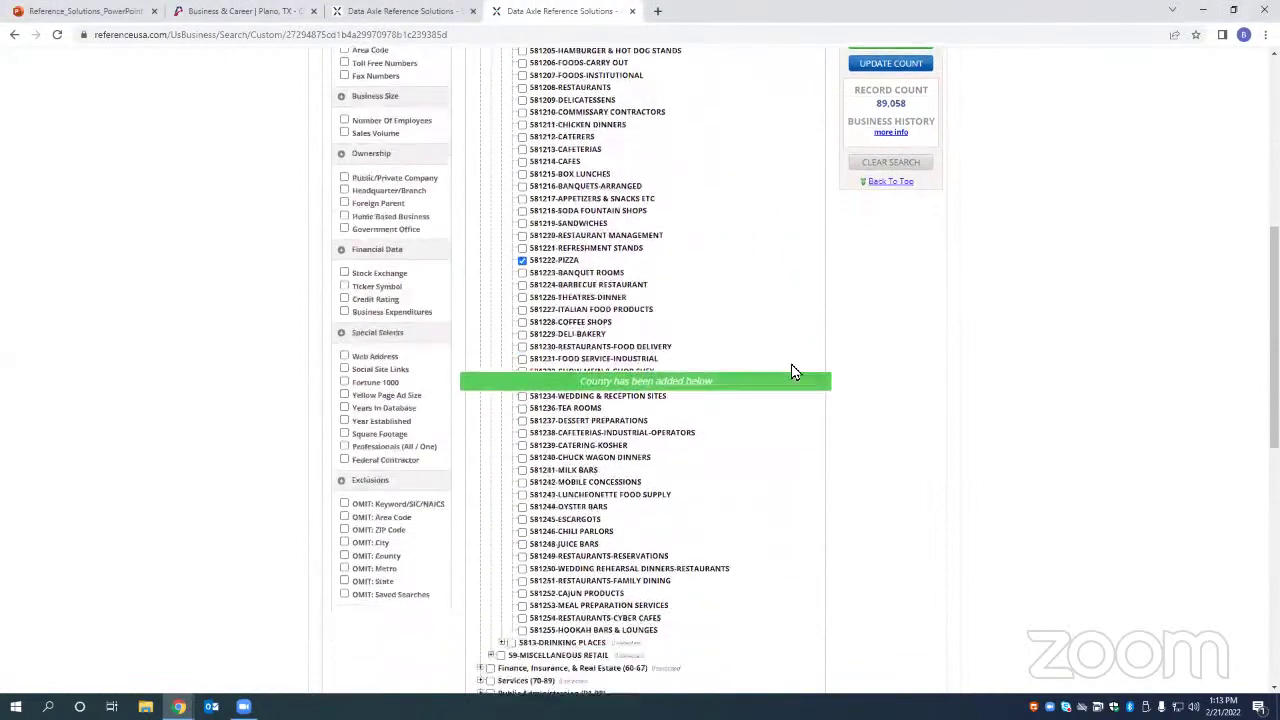
{"action": "left_click", "coordinate": [528, 437]}
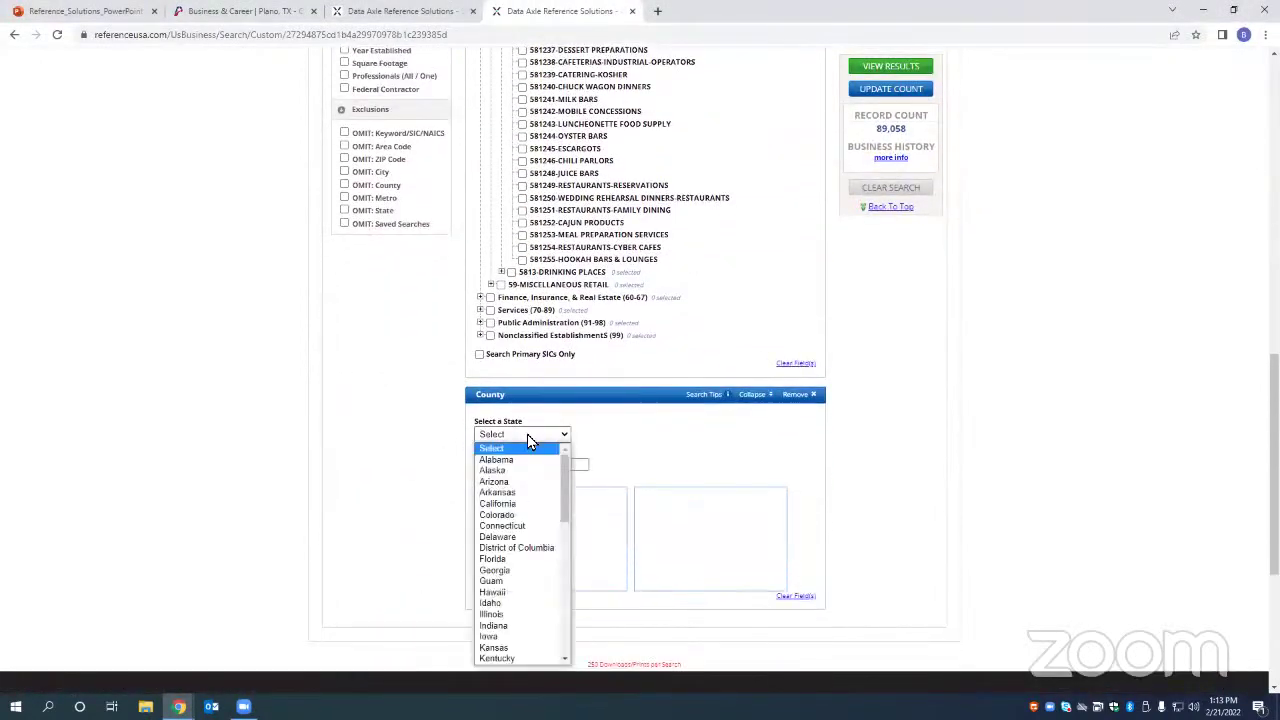
{"action": "scroll", "coordinate": [520, 585], "scroll_direction": "down", "scroll_amount": 10}
{"action": "left_click", "coordinate": [505, 571]}
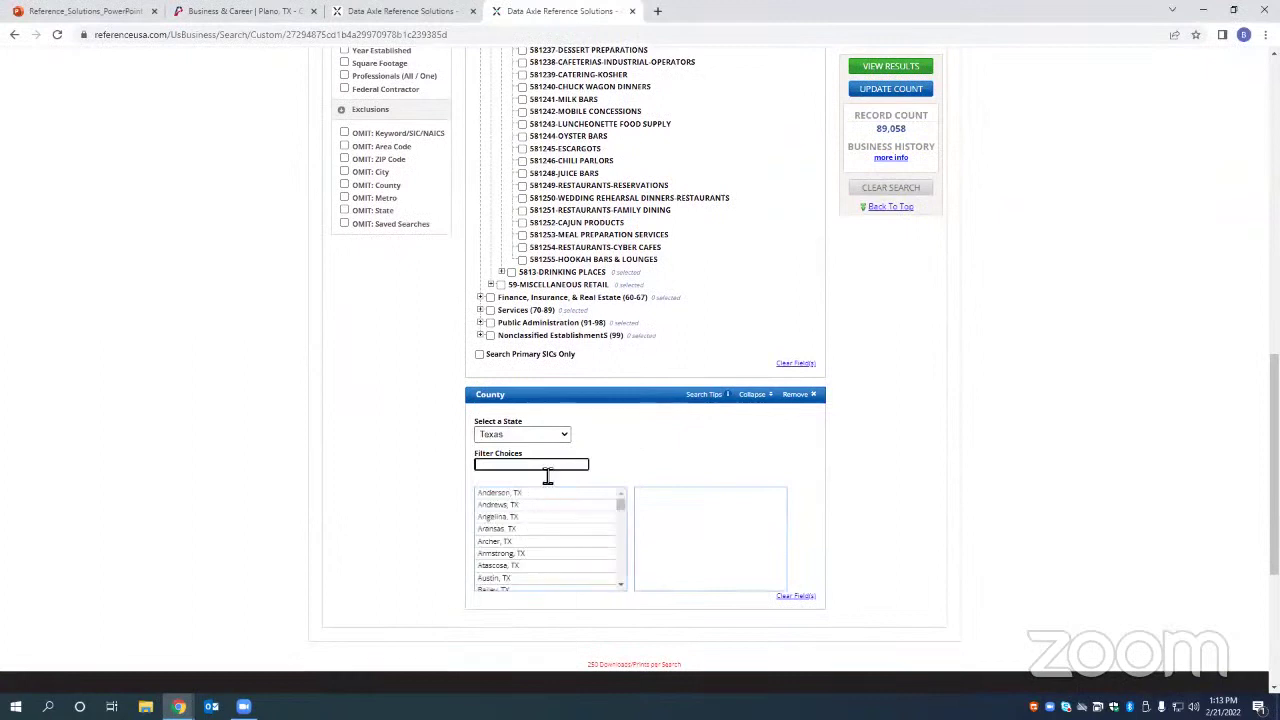
{"action": "scroll", "coordinate": [592, 531], "scroll_direction": "down", "scroll_amount": 5}
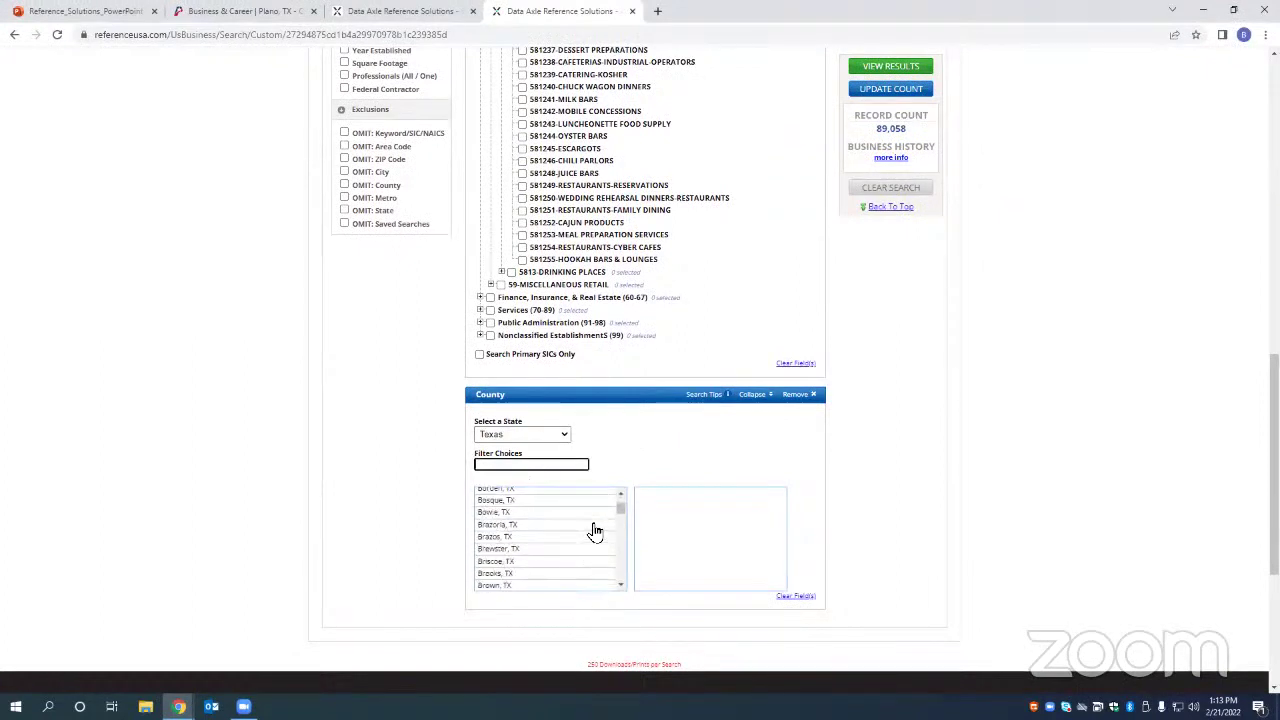
{"action": "double_click", "coordinate": [500, 540]}
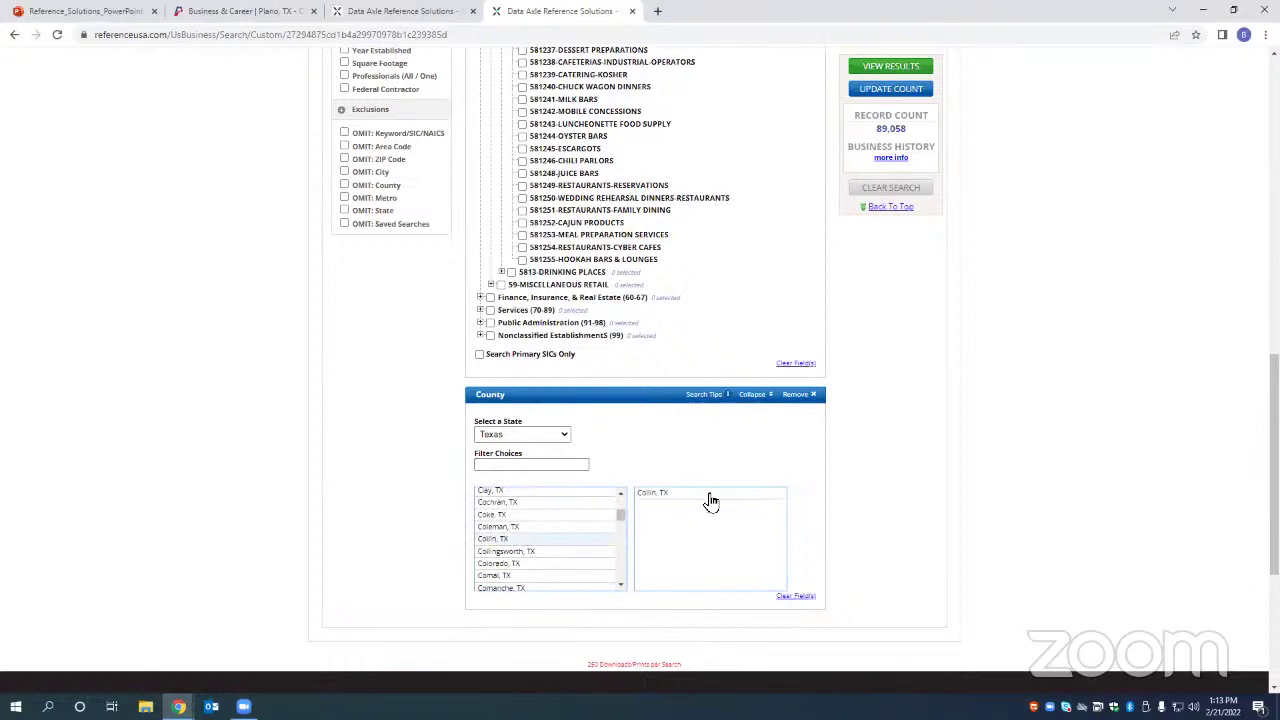
{"action": "left_click", "coordinate": [906, 92]}
Step: Add a Number Of Employees filter with the ranges 1-4, 5-9 and 10-19, and update the record count
{"action": "scroll", "coordinate": [1077, 498], "scroll_direction": "up", "scroll_amount": 2}
{"action": "scroll", "coordinate": [1077, 498], "scroll_direction": "up", "scroll_amount": 3}
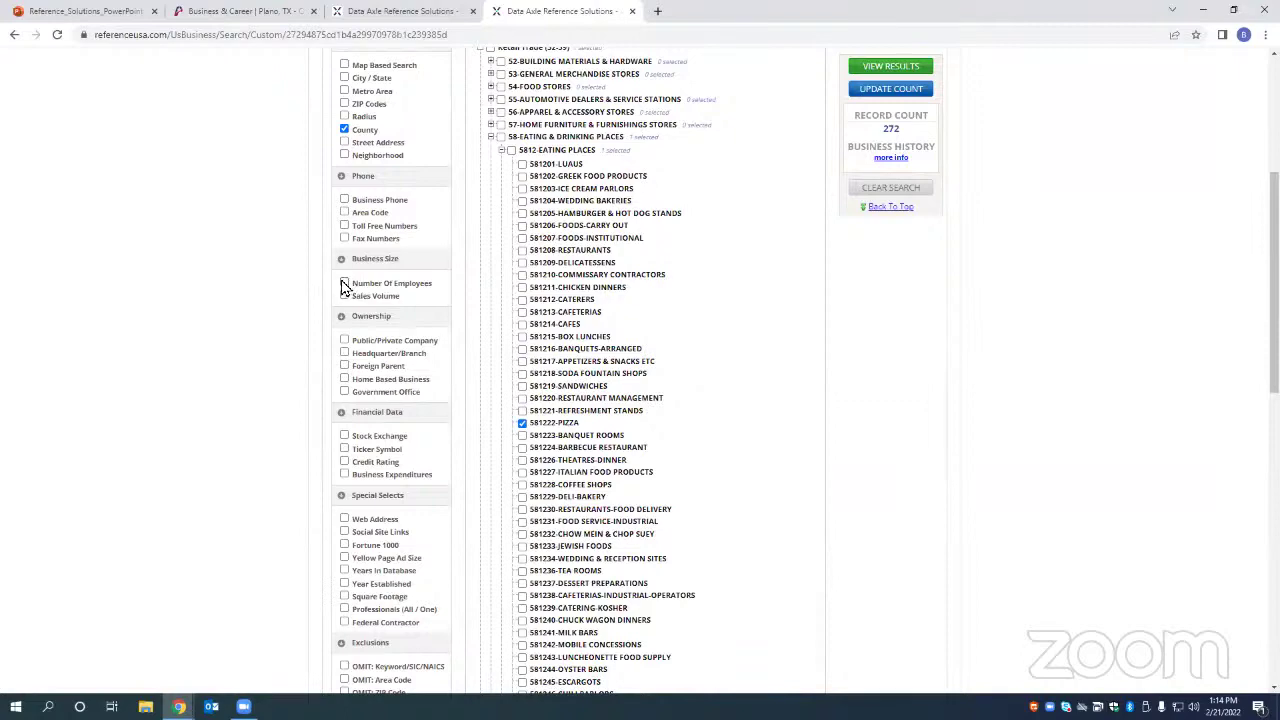
{"action": "left_click", "coordinate": [344, 284]}
{"action": "scroll", "coordinate": [740, 274], "scroll_direction": "down", "scroll_amount": 5}
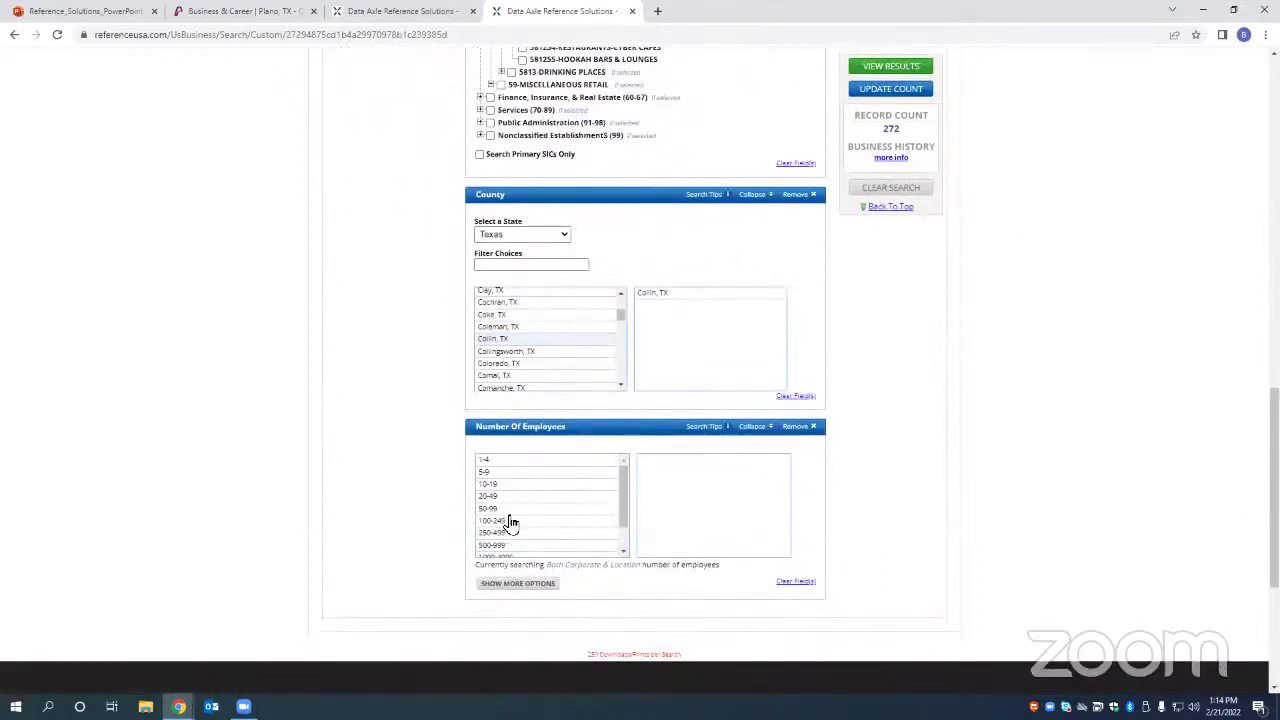
{"action": "scroll", "coordinate": [511, 523], "scroll_direction": "down", "scroll_amount": 1}
{"action": "scroll", "coordinate": [508, 517], "scroll_direction": "up", "scroll_amount": 2}
{"action": "left_click", "coordinate": [486, 462]}
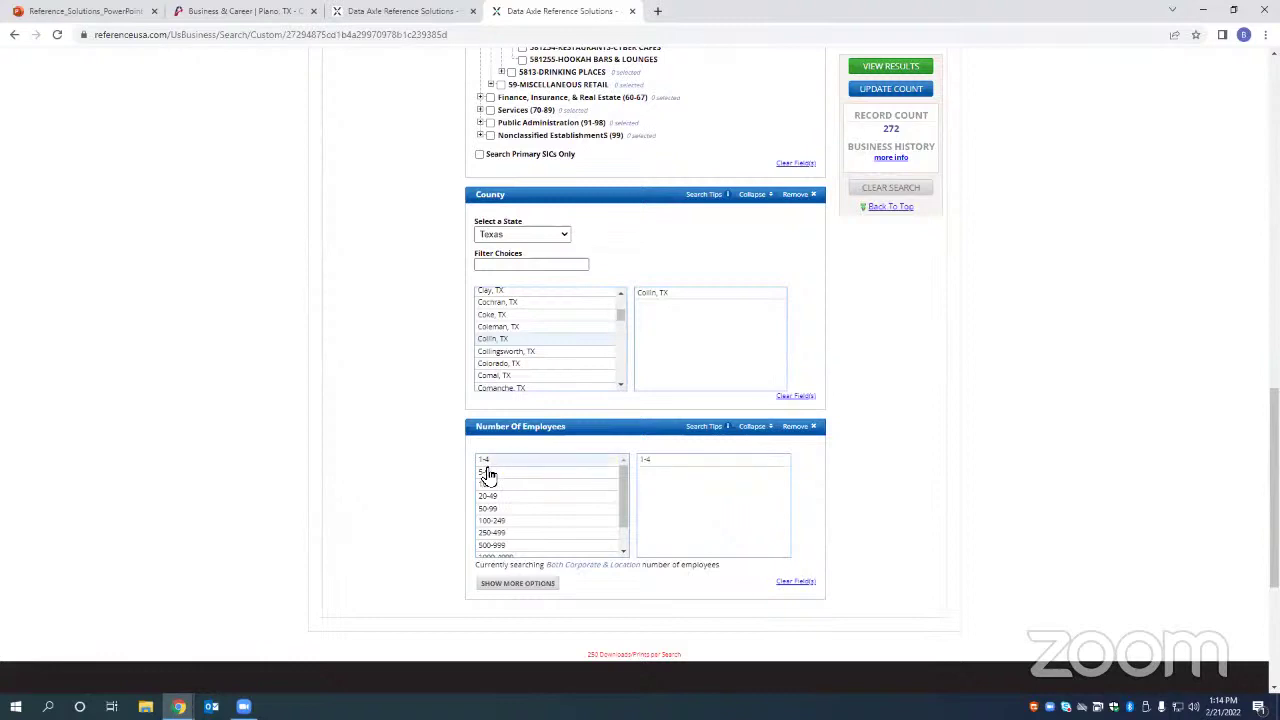
{"action": "left_click", "coordinate": [488, 473]}
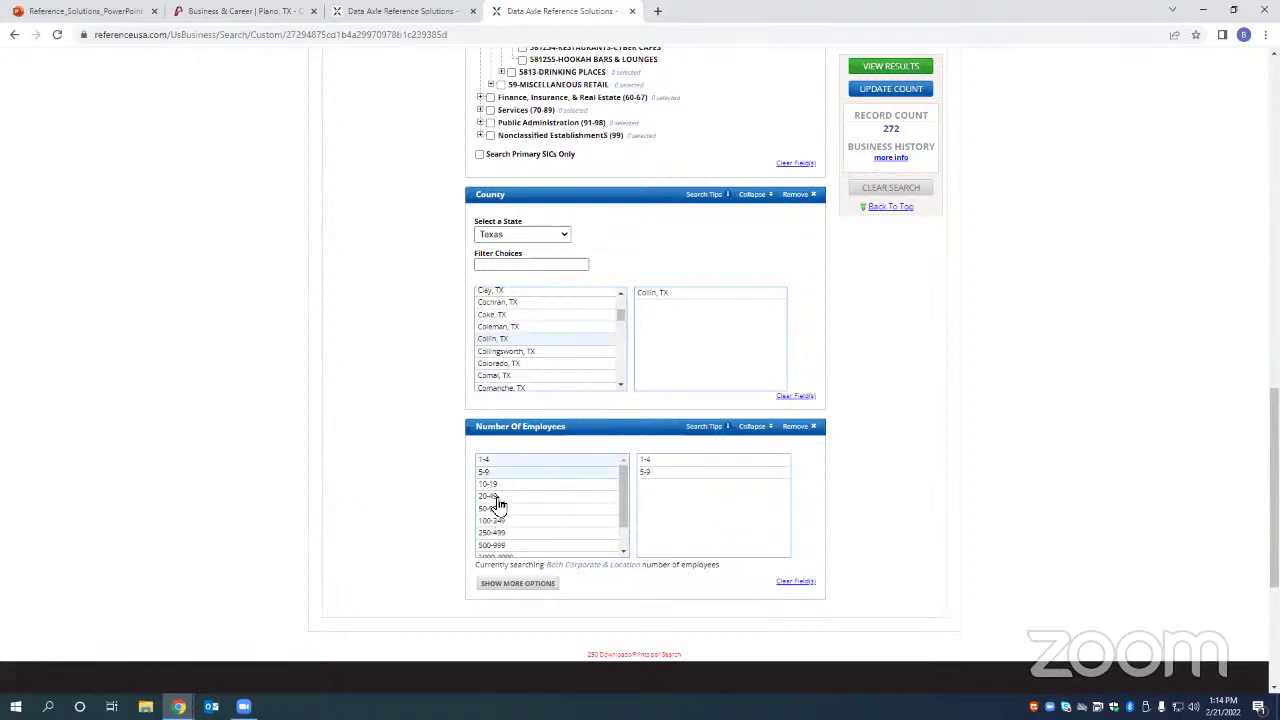
{"action": "left_click", "coordinate": [494, 486]}
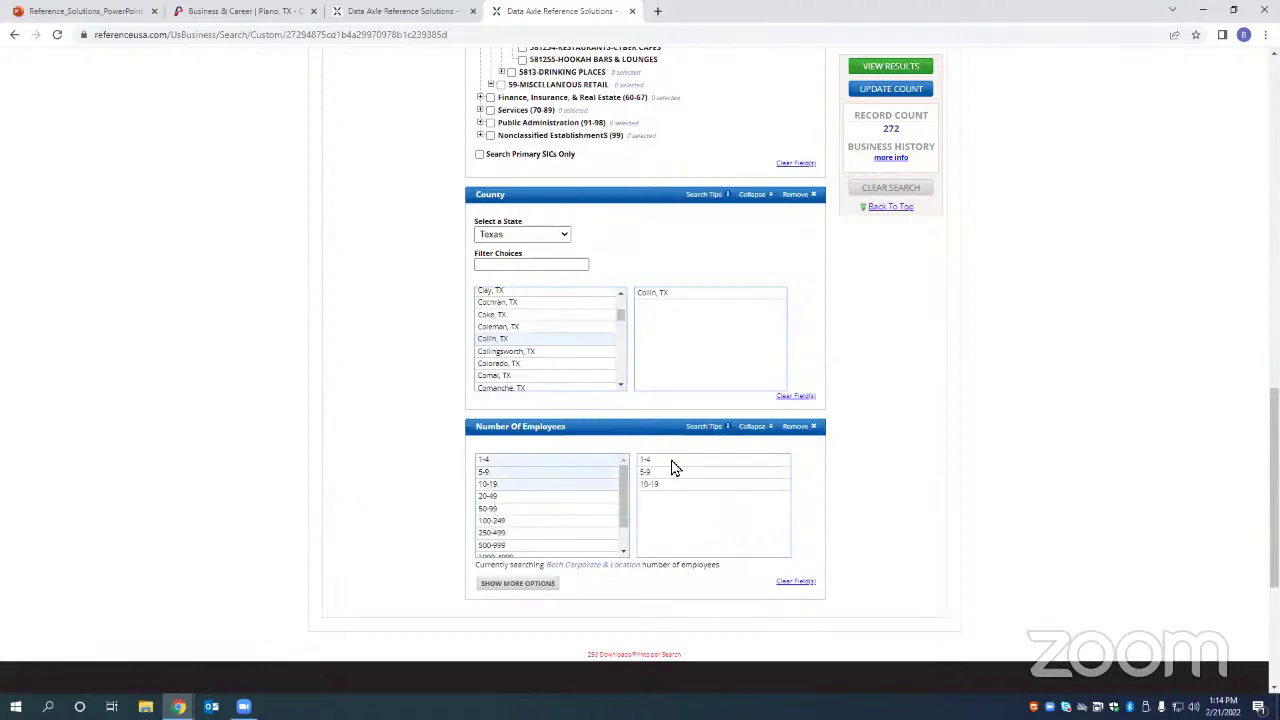
{"action": "left_click", "coordinate": [918, 99]}
Step: Add a Headquarter/Branch filter limited to Single Location and update the record count
{"action": "scroll", "coordinate": [1185, 518], "scroll_direction": "up", "scroll_amount": 4}
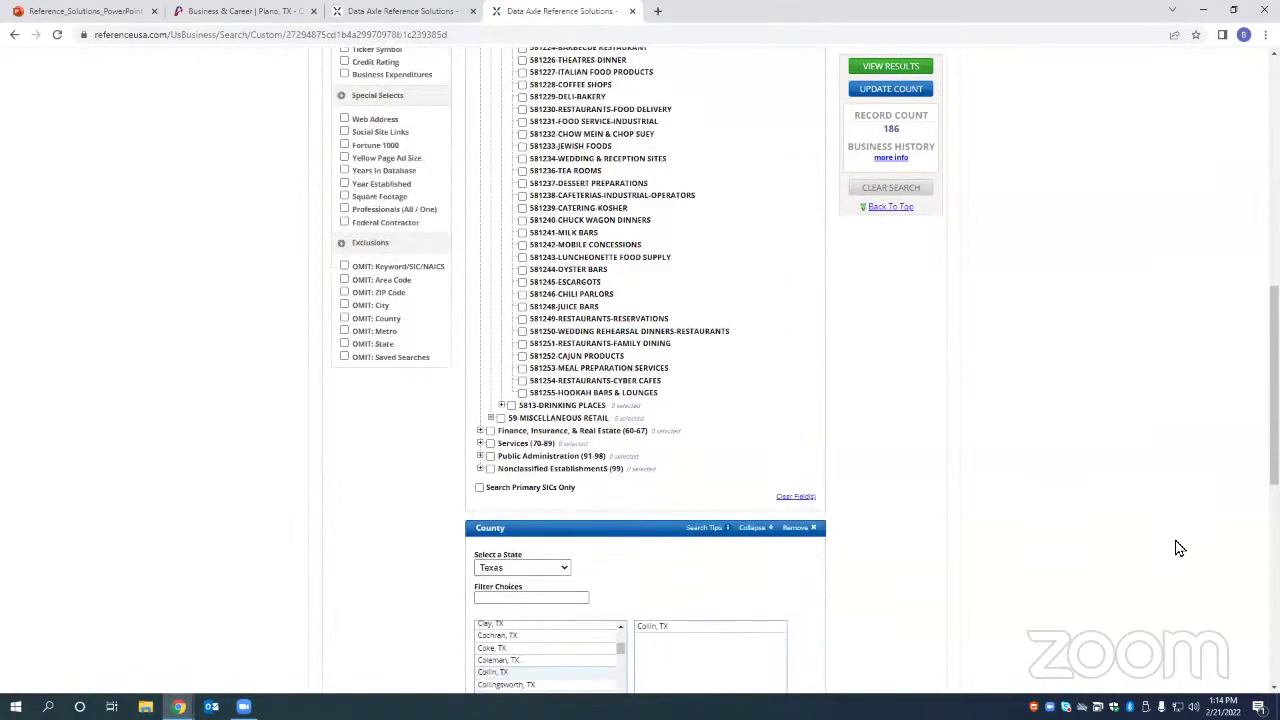
{"action": "scroll", "coordinate": [1157, 530], "scroll_direction": "up", "scroll_amount": 5}
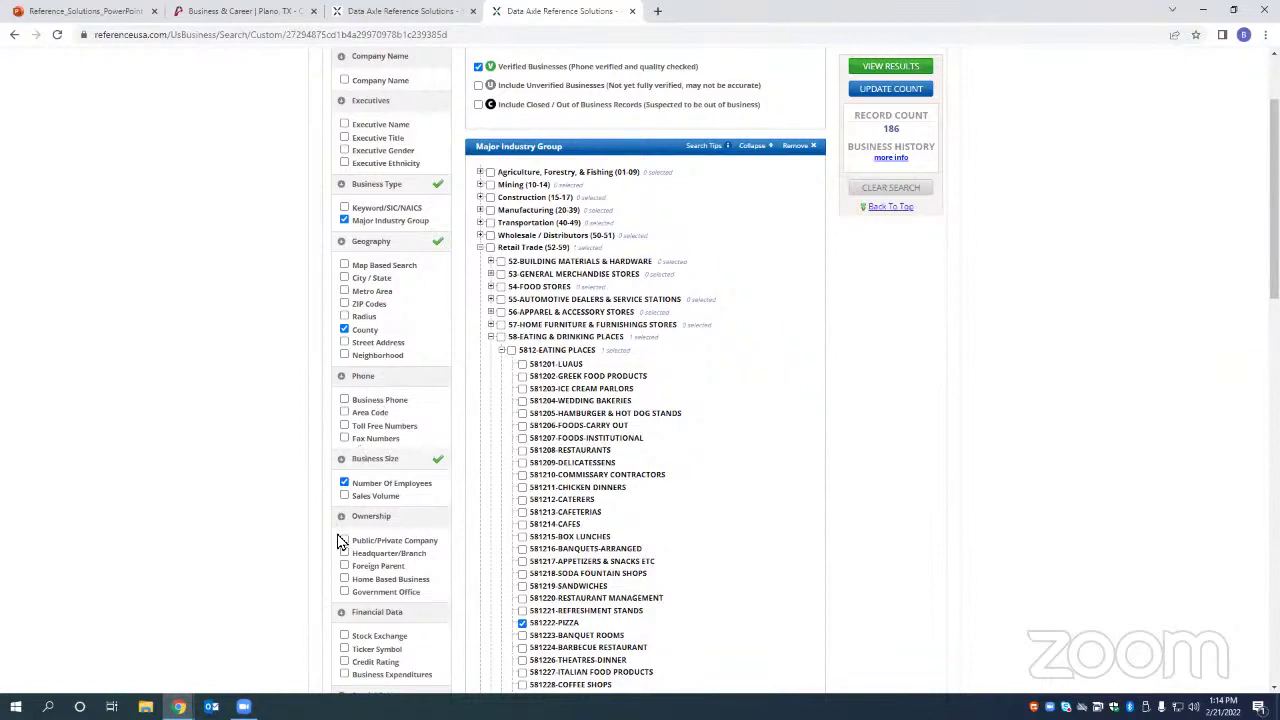
{"action": "scroll", "coordinate": [292, 420], "scroll_direction": "down", "scroll_amount": 1}
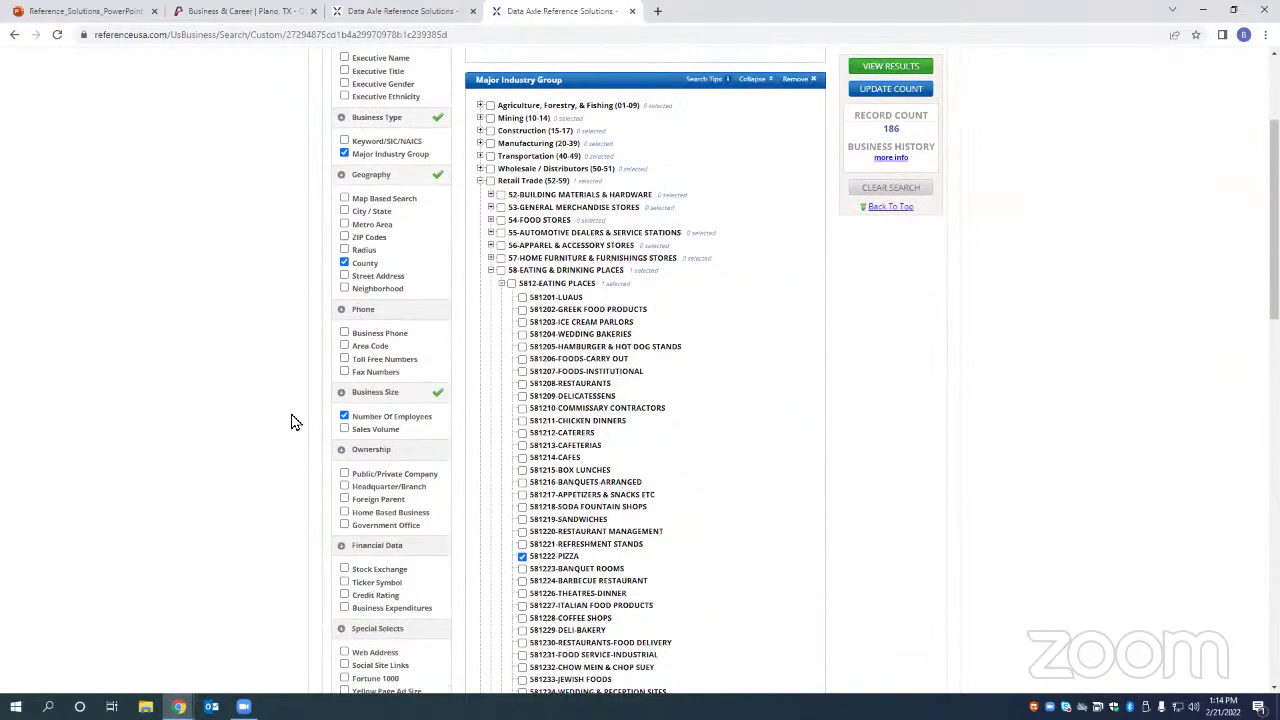
{"action": "left_click", "coordinate": [344, 487]}
{"action": "scroll", "coordinate": [910, 287], "scroll_direction": "down", "scroll_amount": 6}
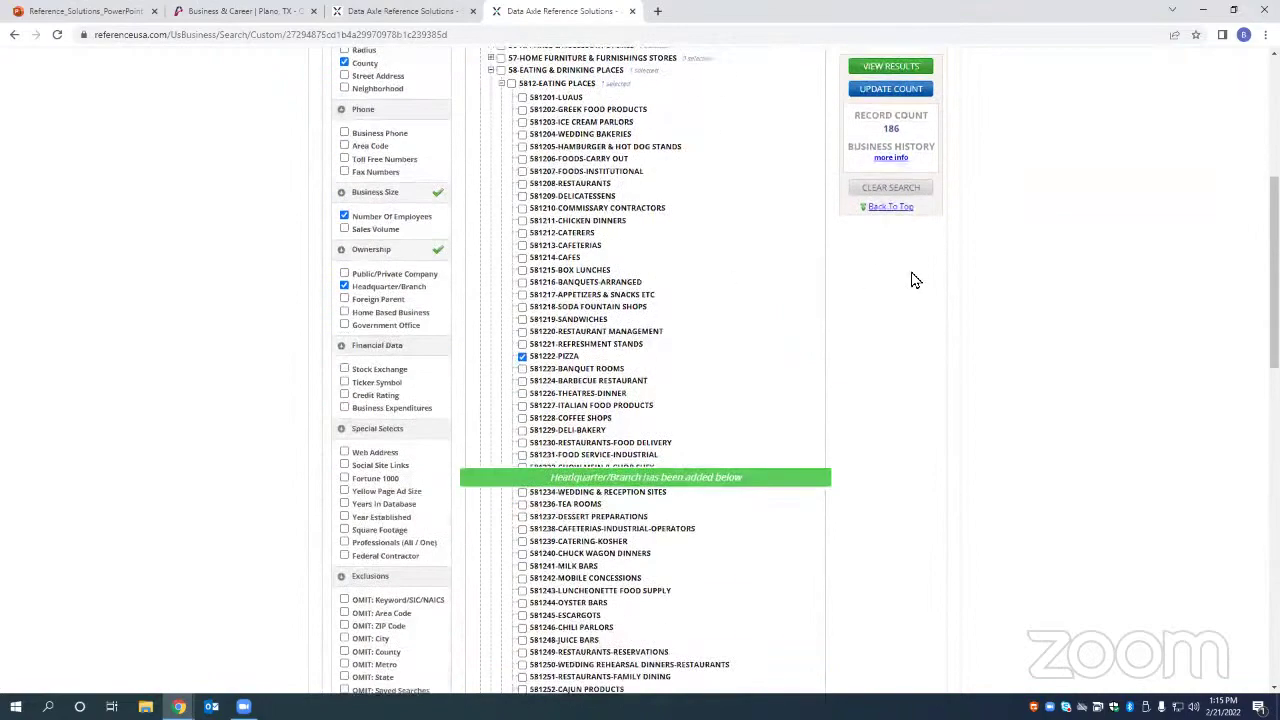
{"action": "scroll", "coordinate": [905, 287], "scroll_direction": "down", "scroll_amount": 5}
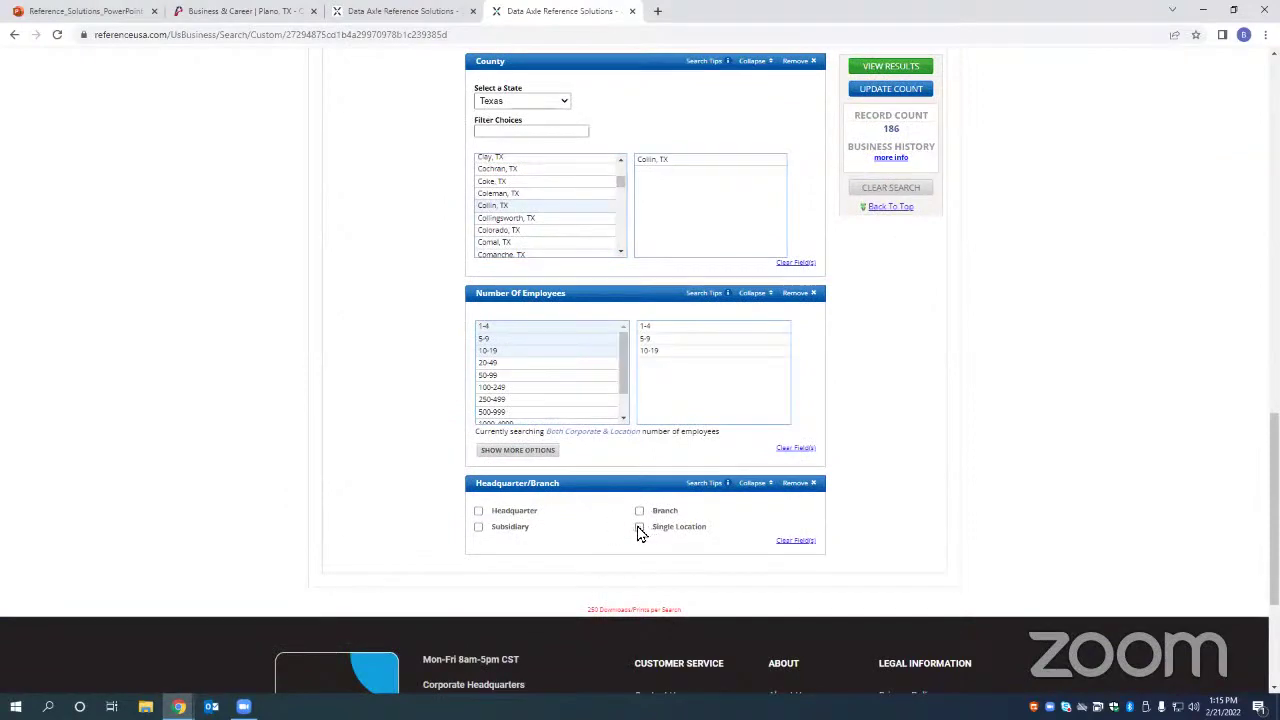
{"action": "left_click", "coordinate": [862, 89]}
Step: Exclude the city of Dallas, Texas, with the OMIT: City filter and update the record count
{"action": "scroll", "coordinate": [466, 380], "scroll_direction": "up", "scroll_amount": 3}
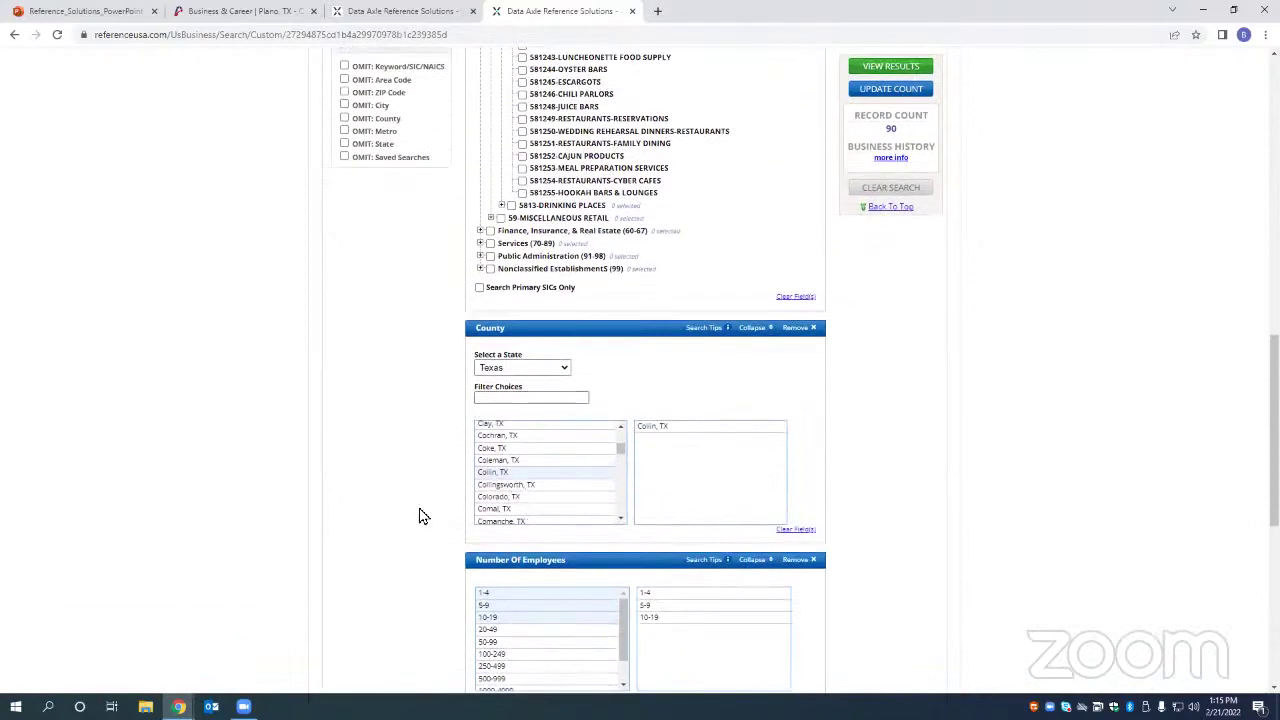
{"action": "scroll", "coordinate": [388, 400], "scroll_direction": "up", "scroll_amount": 2}
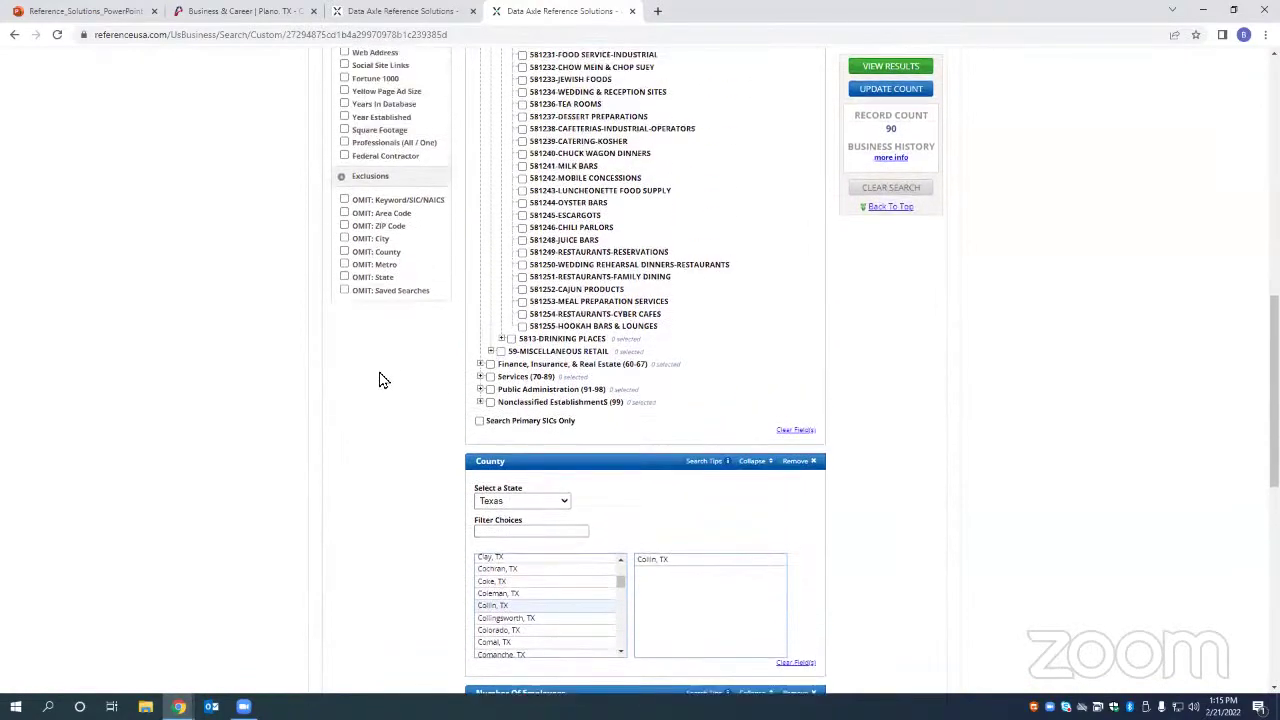
{"action": "scroll", "coordinate": [326, 386], "scroll_direction": "up", "scroll_amount": 2}
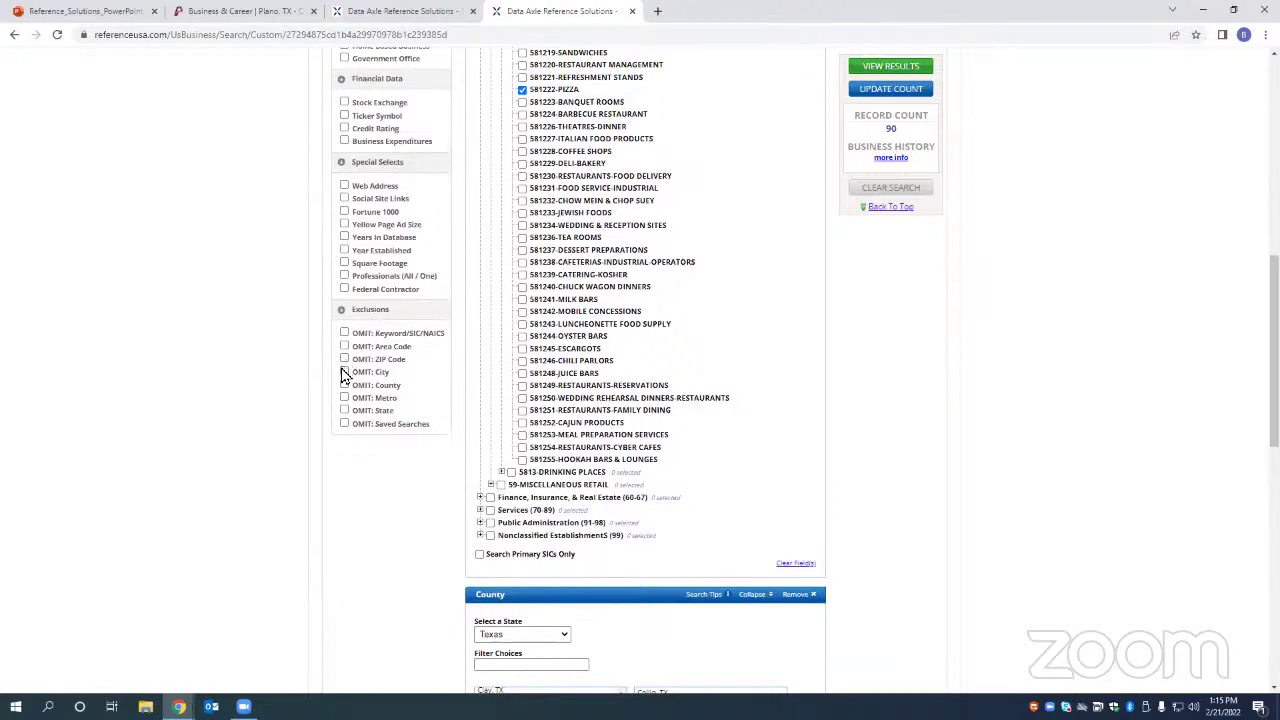
{"action": "scroll", "coordinate": [457, 403], "scroll_direction": "down", "scroll_amount": 9}
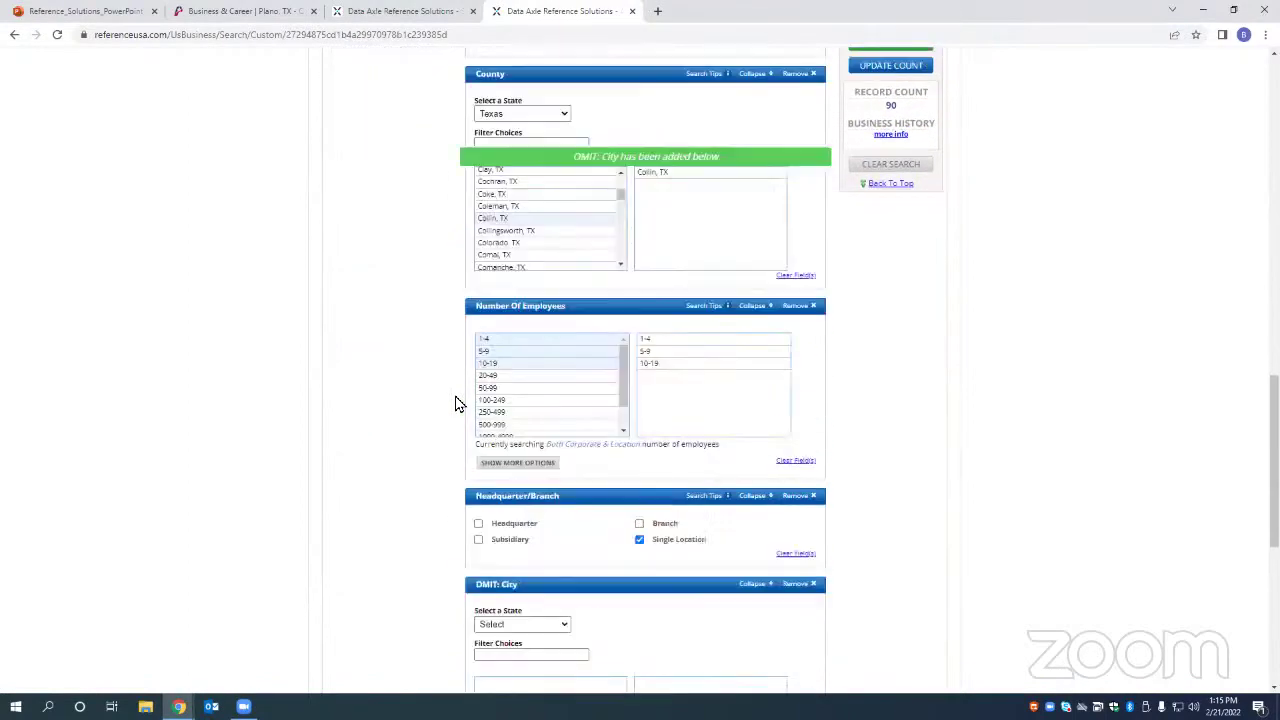
{"action": "scroll", "coordinate": [480, 440], "scroll_direction": "down", "scroll_amount": 1}
{"action": "left_click", "coordinate": [522, 412]}
{"action": "scroll", "coordinate": [505, 520], "scroll_direction": "down", "scroll_amount": 10}
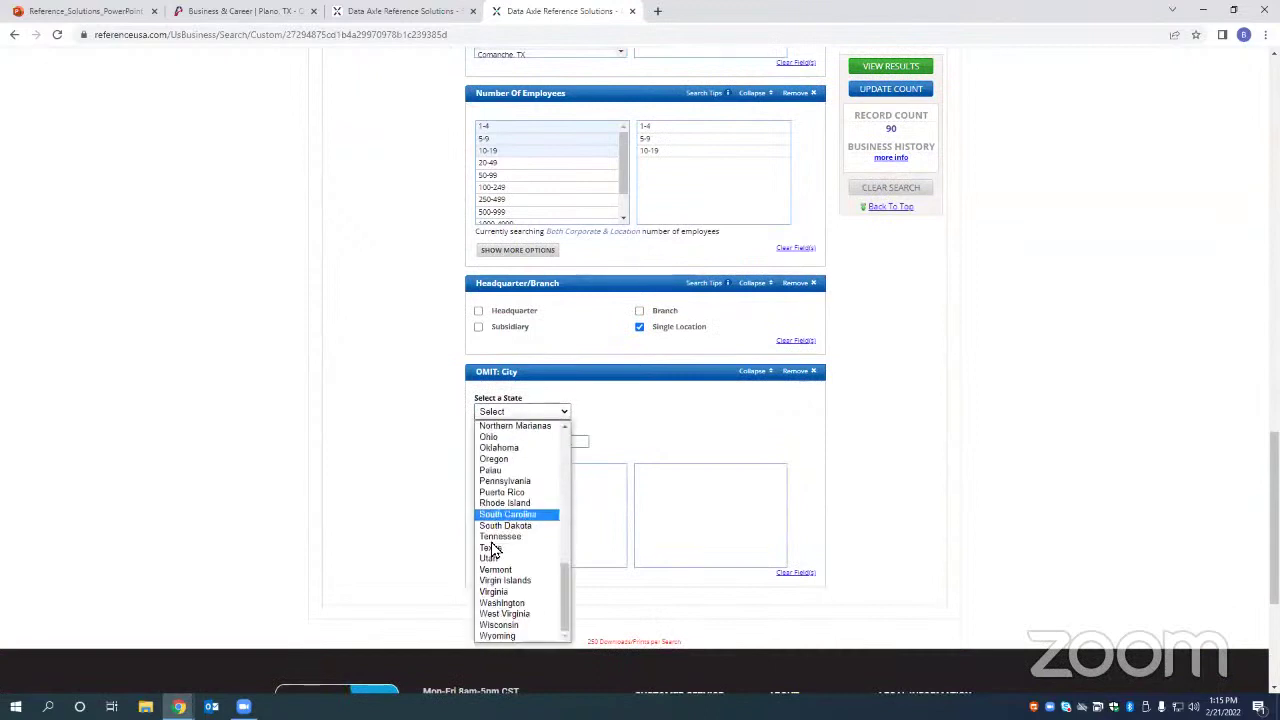
{"action": "left_click", "coordinate": [497, 550]}
{"action": "scroll", "coordinate": [588, 501], "scroll_direction": "down", "scroll_amount": 5}
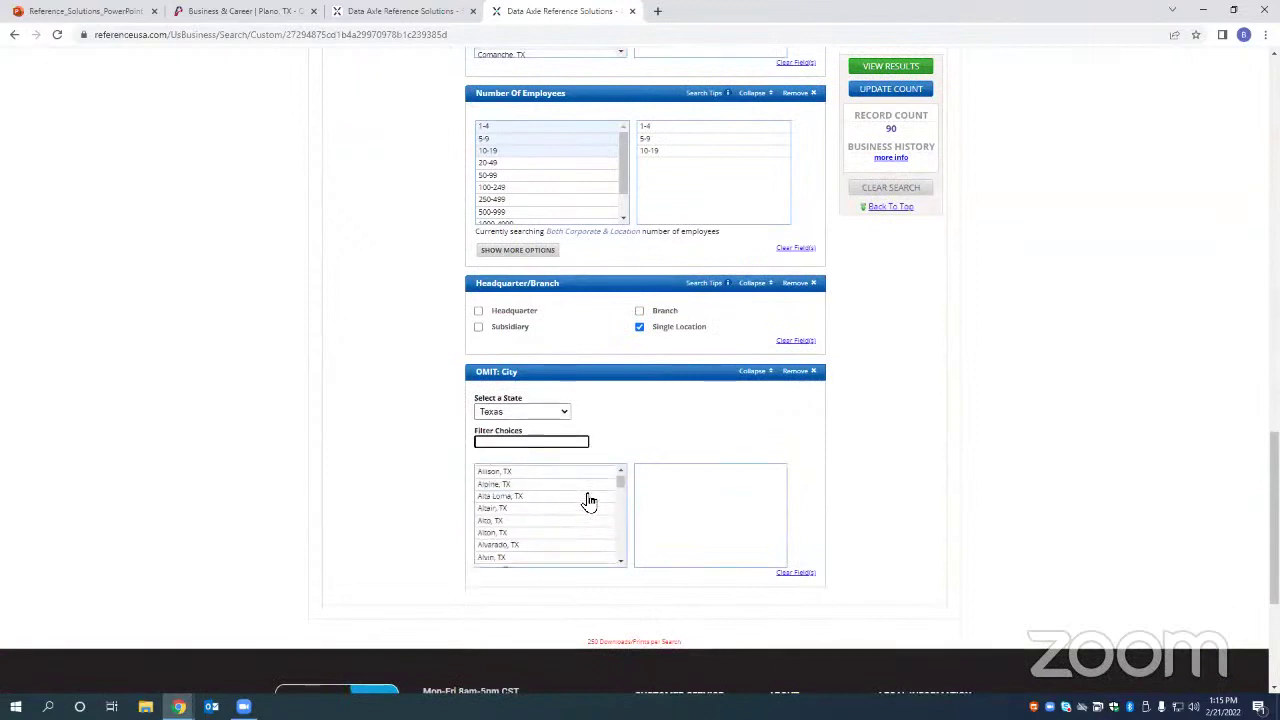
{"action": "scroll", "coordinate": [590, 501], "scroll_direction": "down", "scroll_amount": 6}
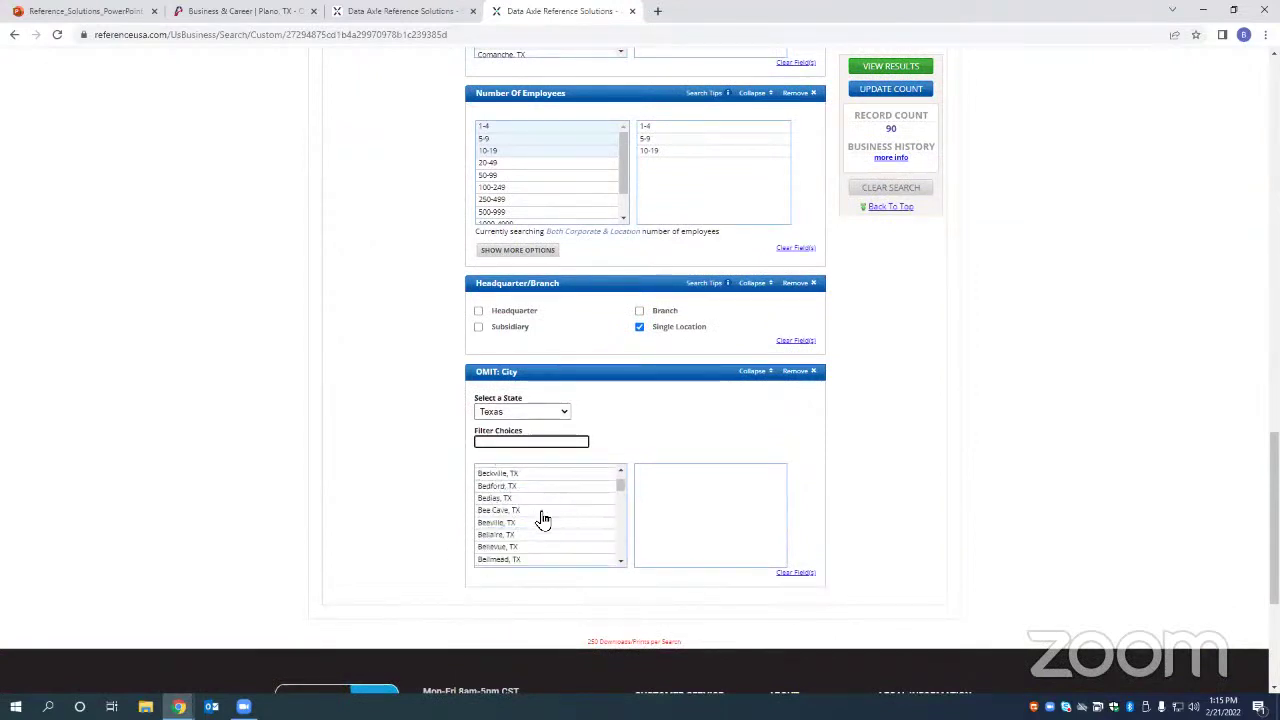
{"action": "scroll", "coordinate": [505, 527], "scroll_direction": "down", "scroll_amount": 8}
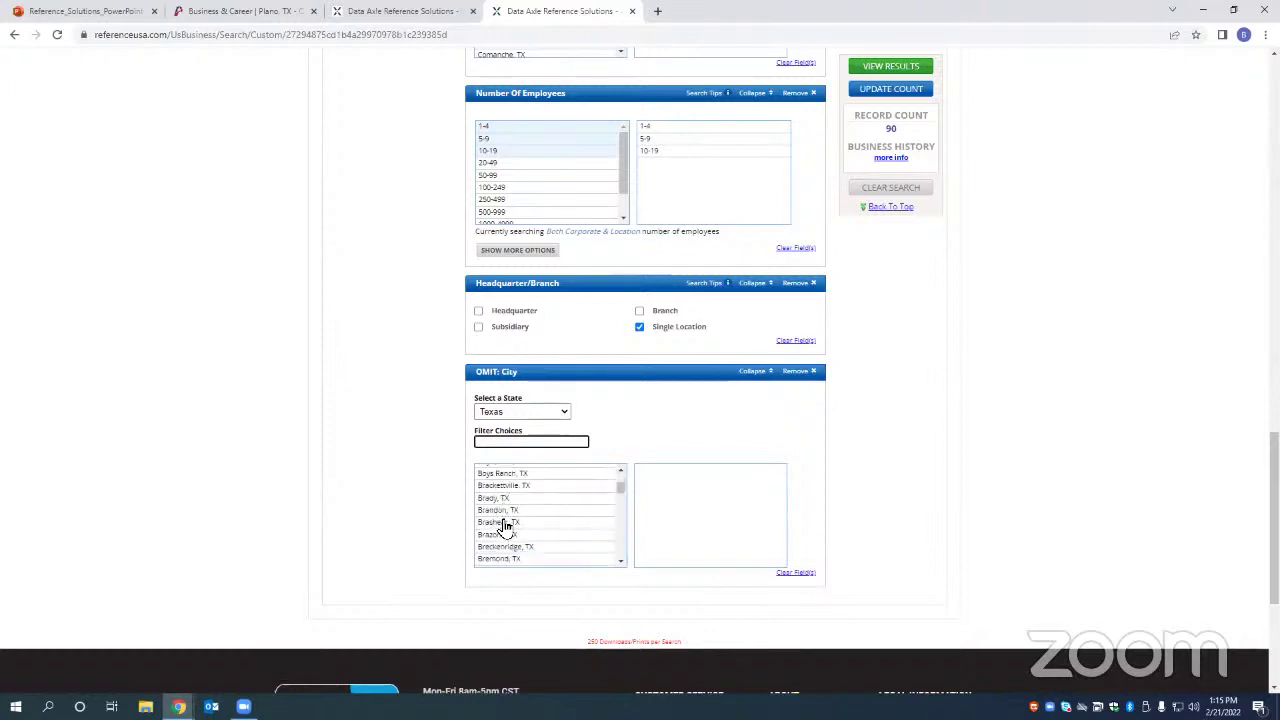
{"action": "scroll", "coordinate": [505, 527], "scroll_direction": "down", "scroll_amount": 10}
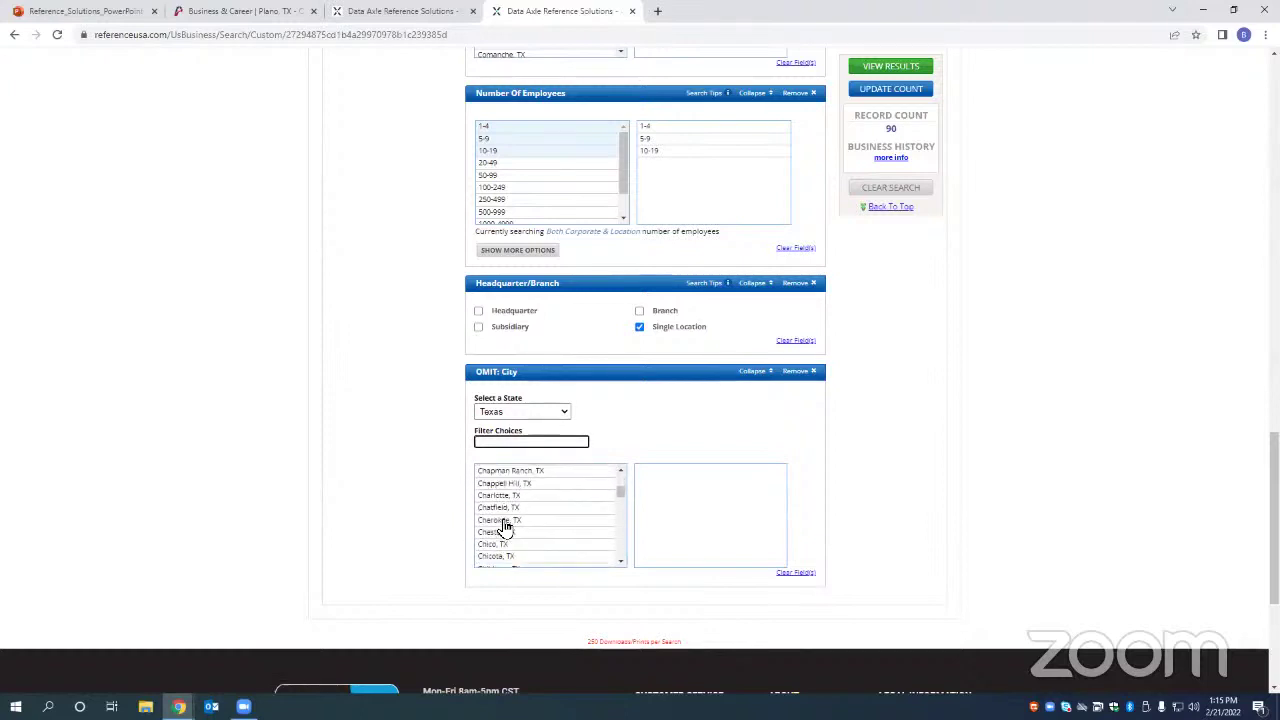
{"action": "scroll", "coordinate": [505, 527], "scroll_direction": "down", "scroll_amount": 8}
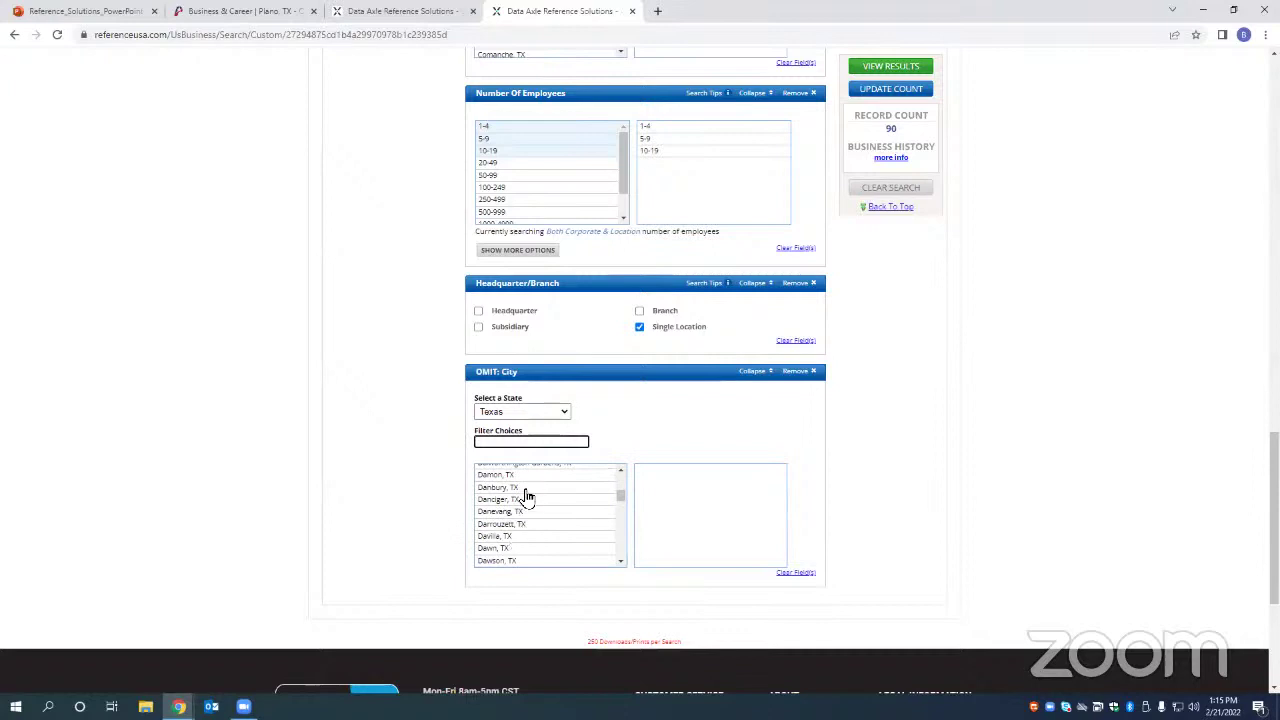
{"action": "scroll", "coordinate": [508, 540], "scroll_direction": "up", "scroll_amount": 2}
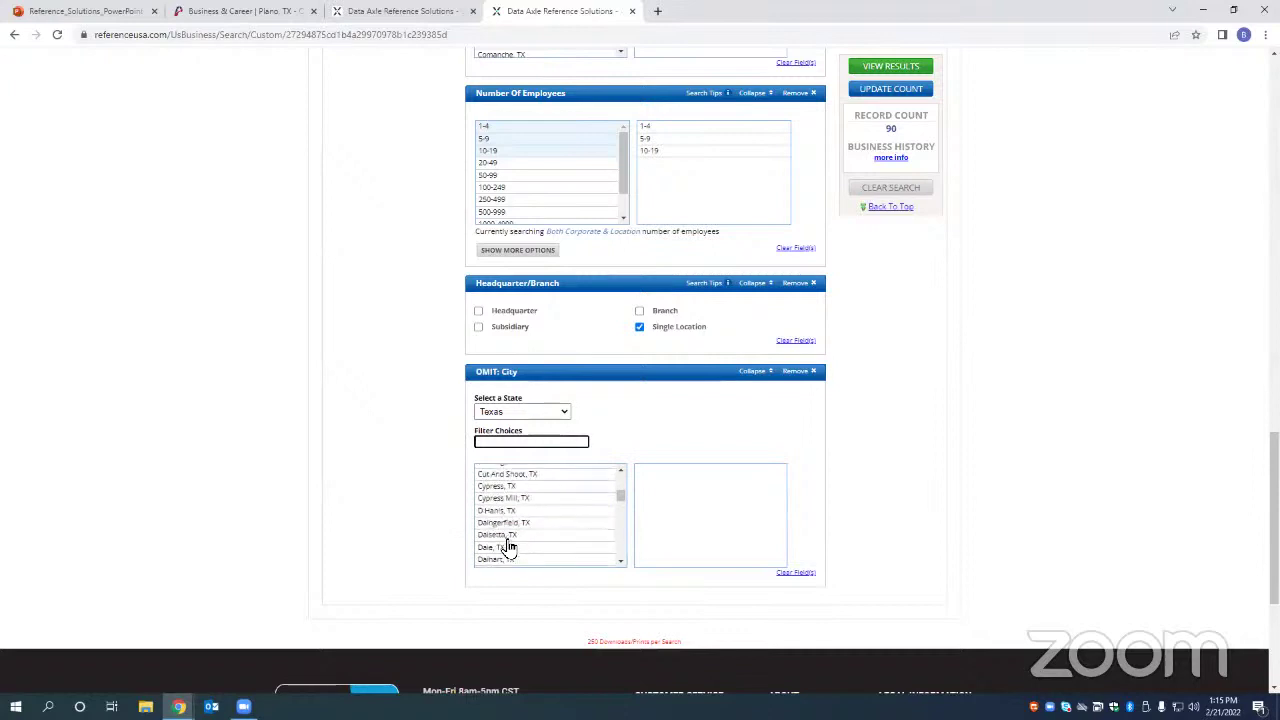
{"action": "scroll", "coordinate": [508, 535], "scroll_direction": "down", "scroll_amount": 1}
{"action": "left_click", "coordinate": [508, 519]}
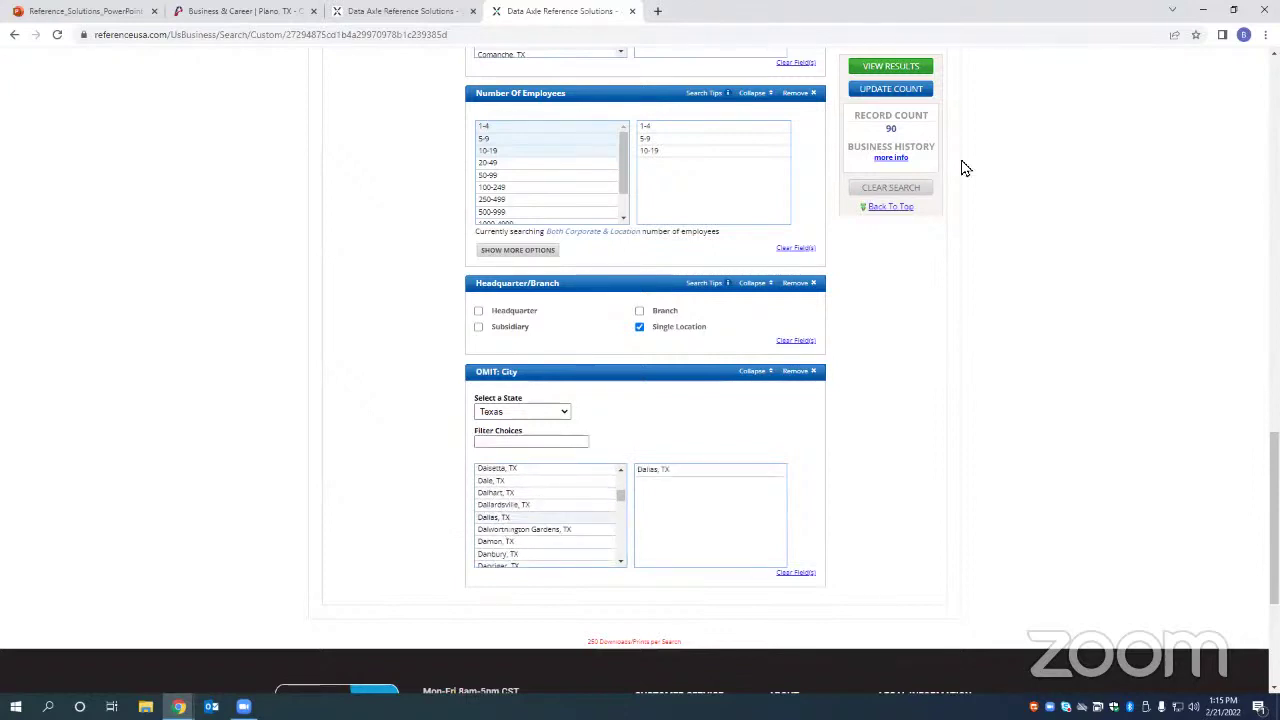
{"action": "left_click", "coordinate": [912, 92]}
Step: View the results of the pizza search, look through the first page and go to page 2
{"action": "scroll", "coordinate": [966, 302], "scroll_direction": "up", "scroll_amount": 4}
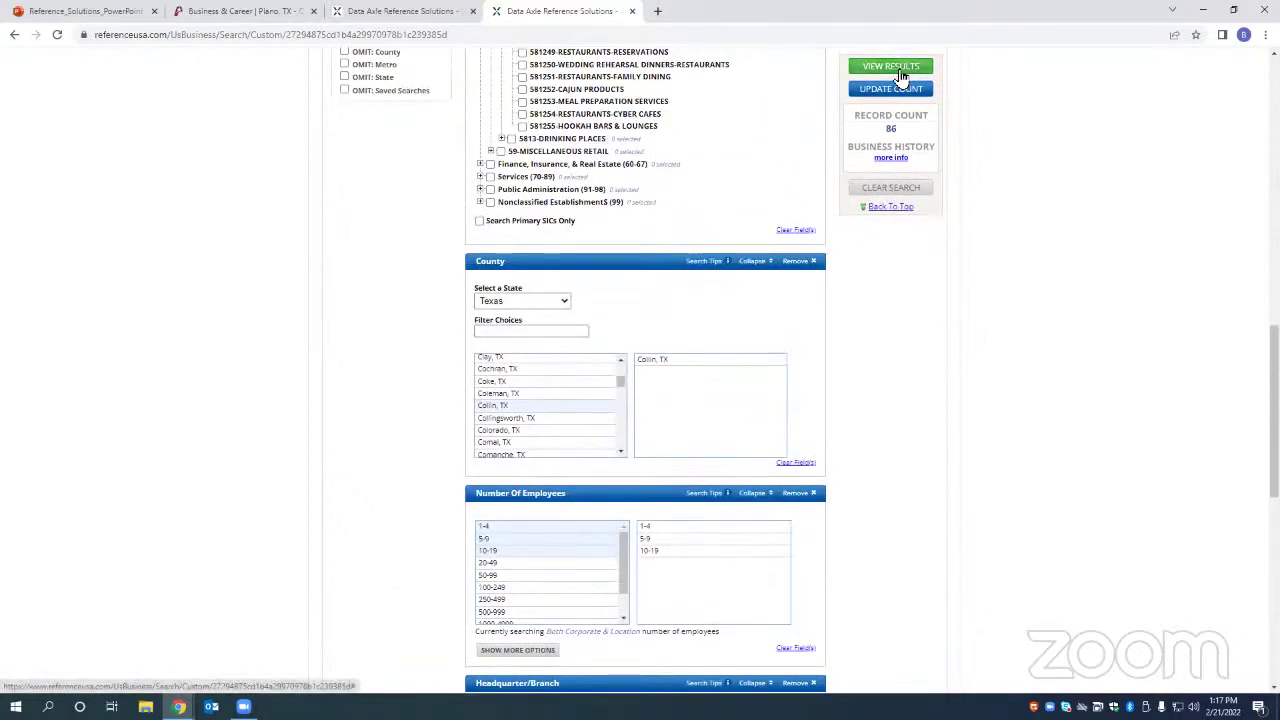
{"action": "left_click", "coordinate": [898, 70]}
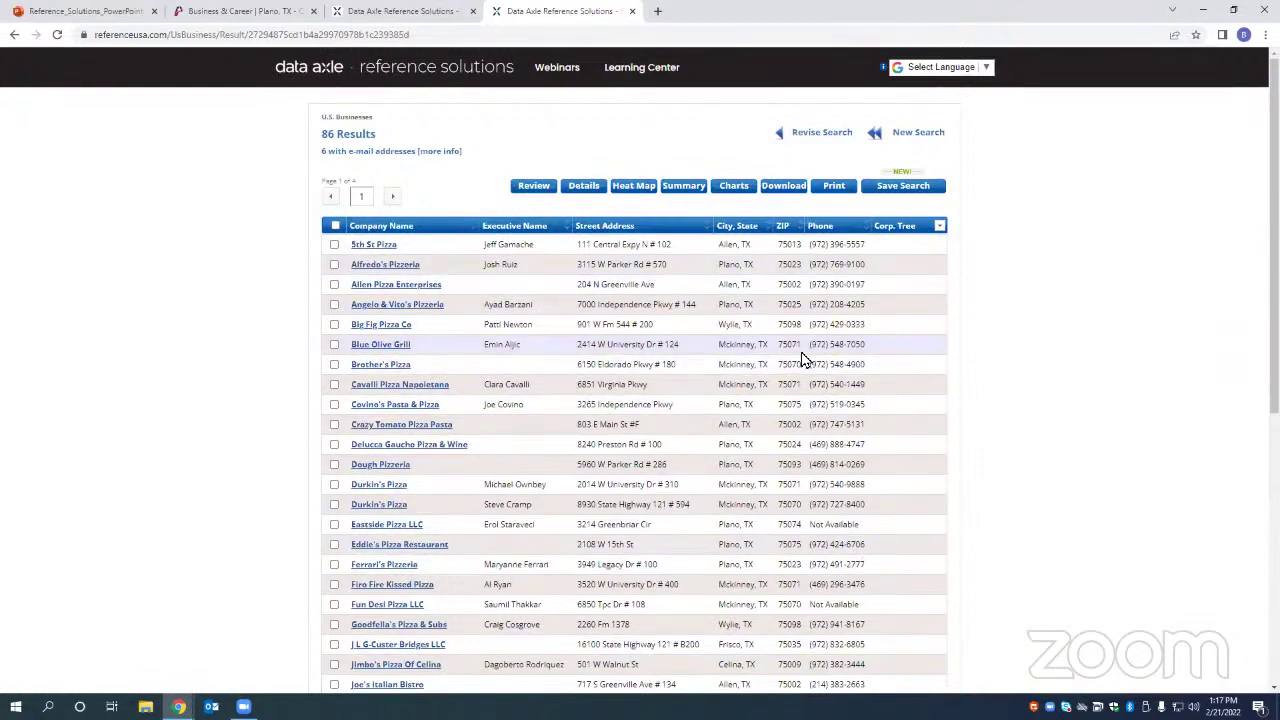
{"action": "scroll", "coordinate": [891, 323], "scroll_direction": "down", "scroll_amount": 2}
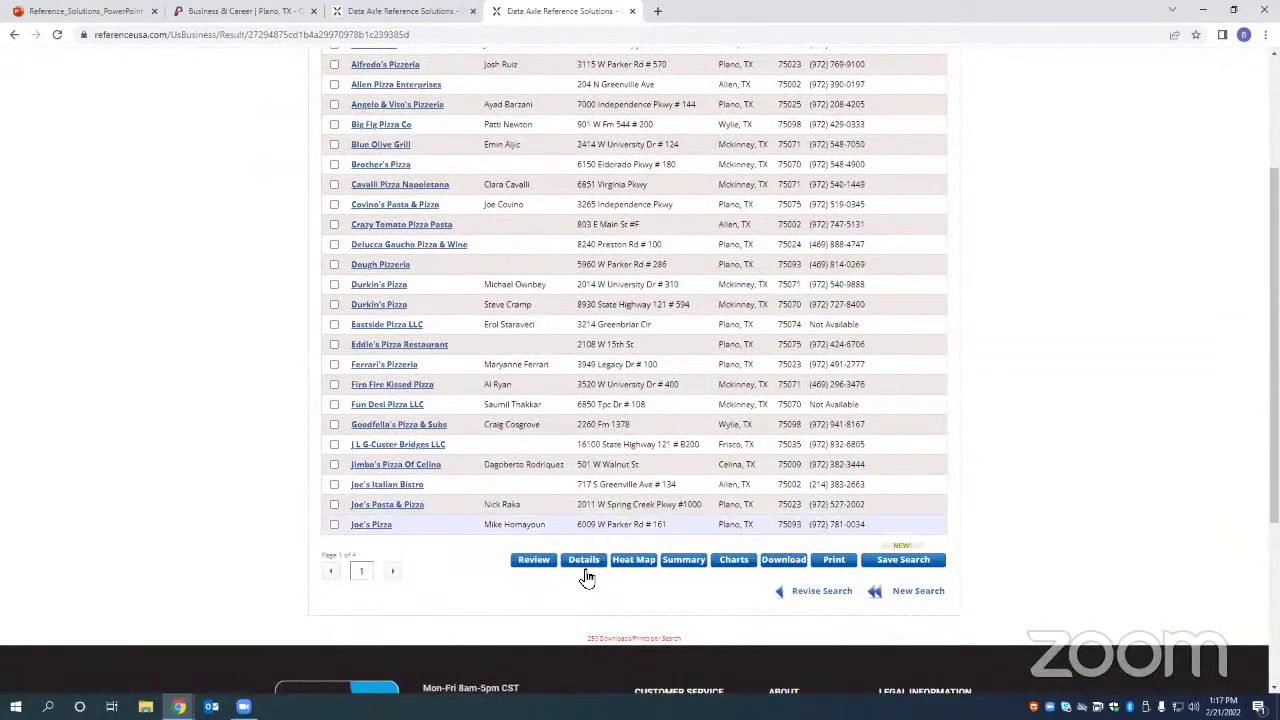
{"action": "scroll", "coordinate": [474, 531], "scroll_direction": "up", "scroll_amount": 3}
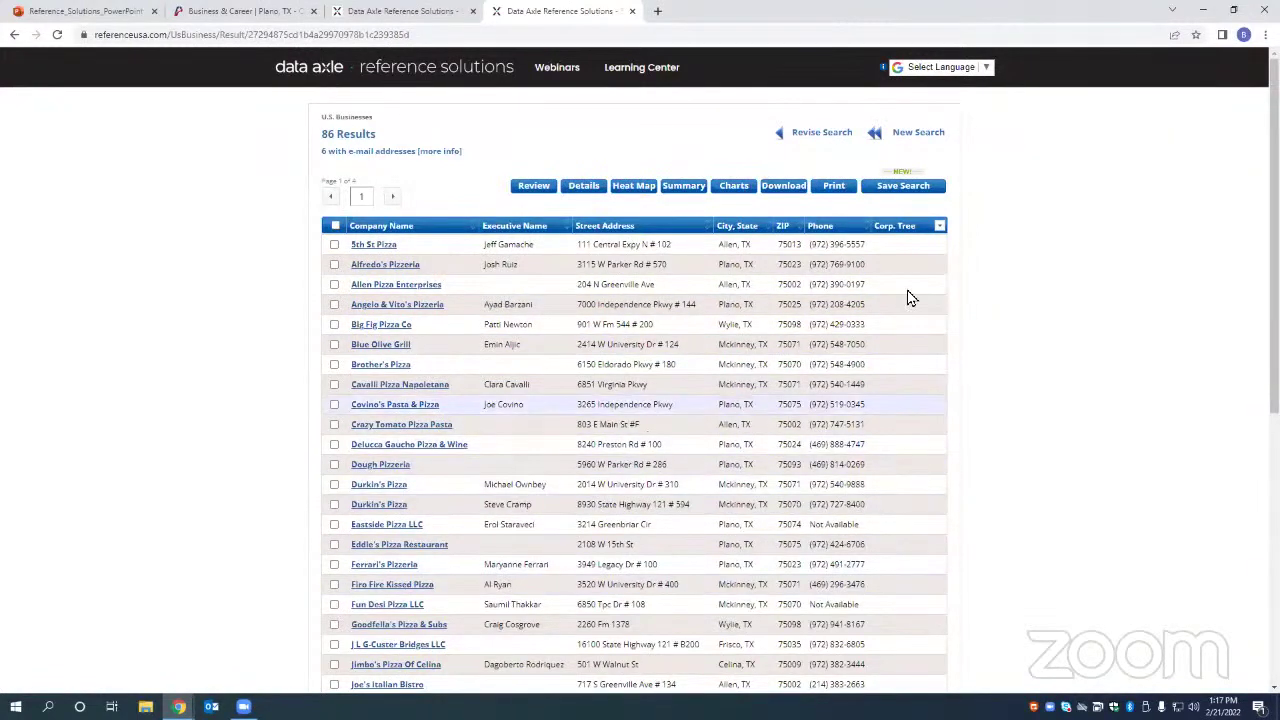
{"action": "scroll", "coordinate": [526, 471], "scroll_direction": "down", "scroll_amount": 2}
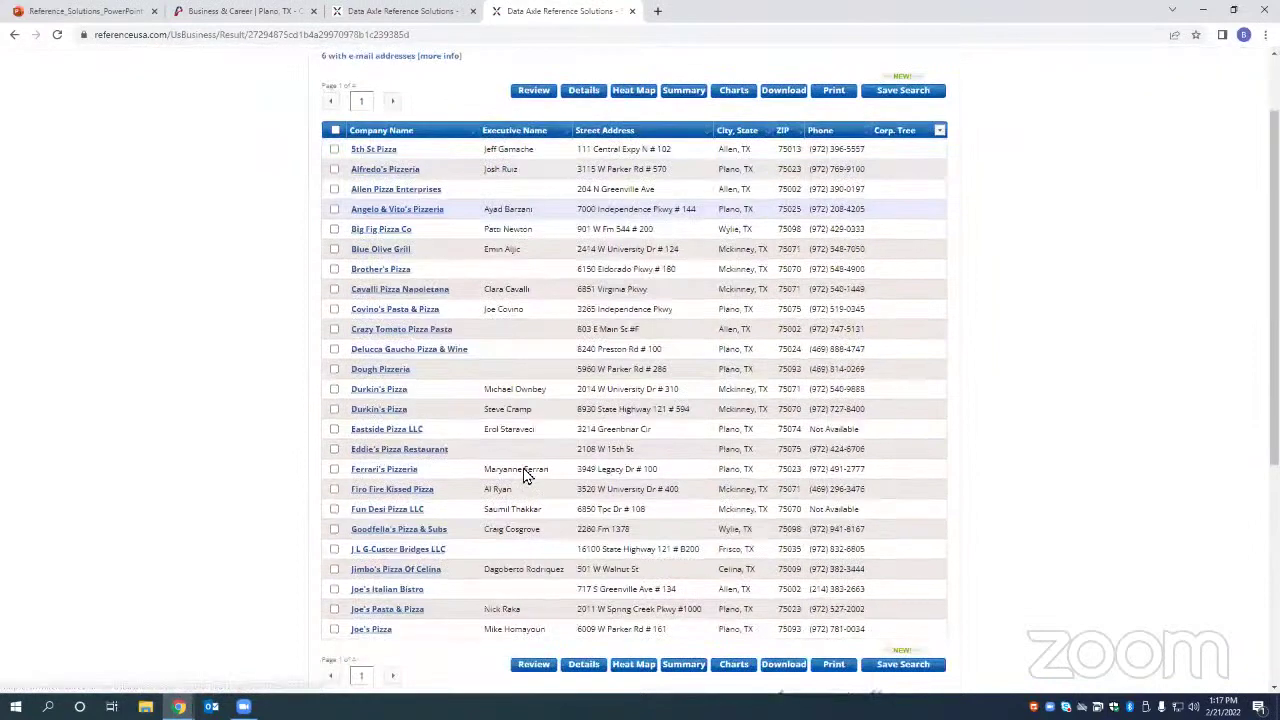
{"action": "left_click", "coordinate": [396, 571]}
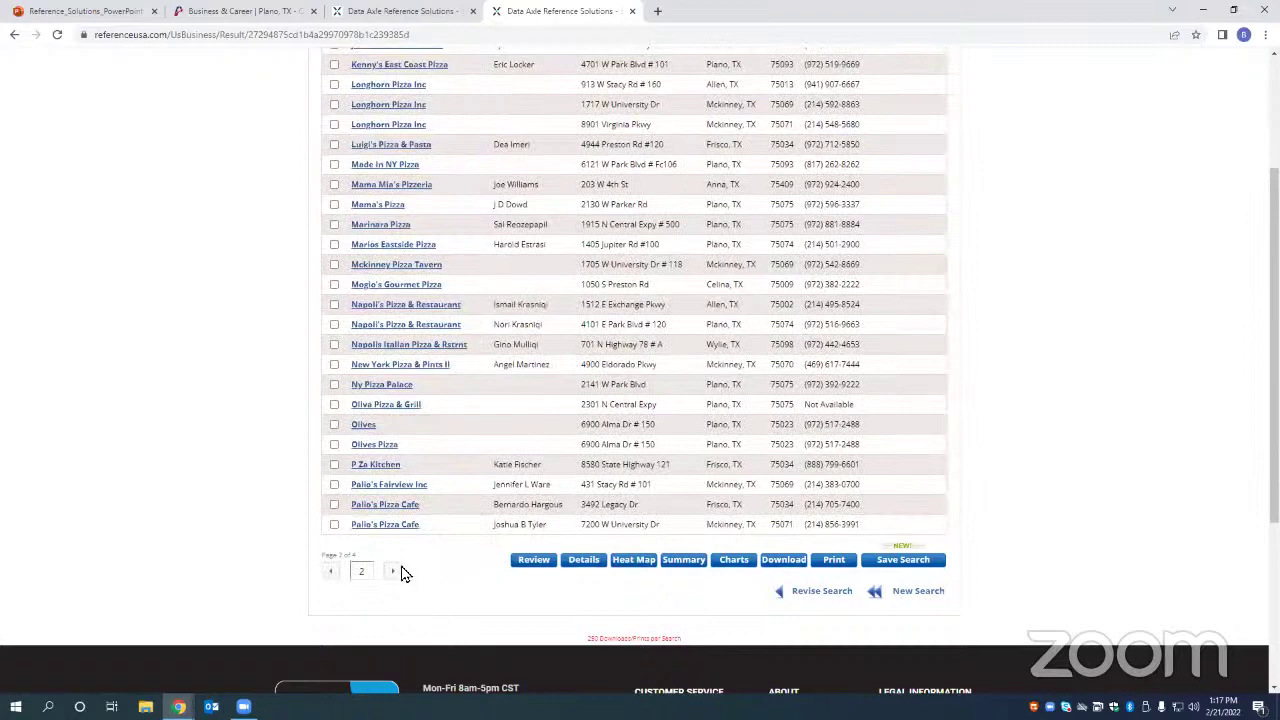
Step: Open the Mama's Pizza record and examine its location info, industry profile and business demographics
{"action": "scroll", "coordinate": [409, 606], "scroll_direction": "up", "scroll_amount": 3}
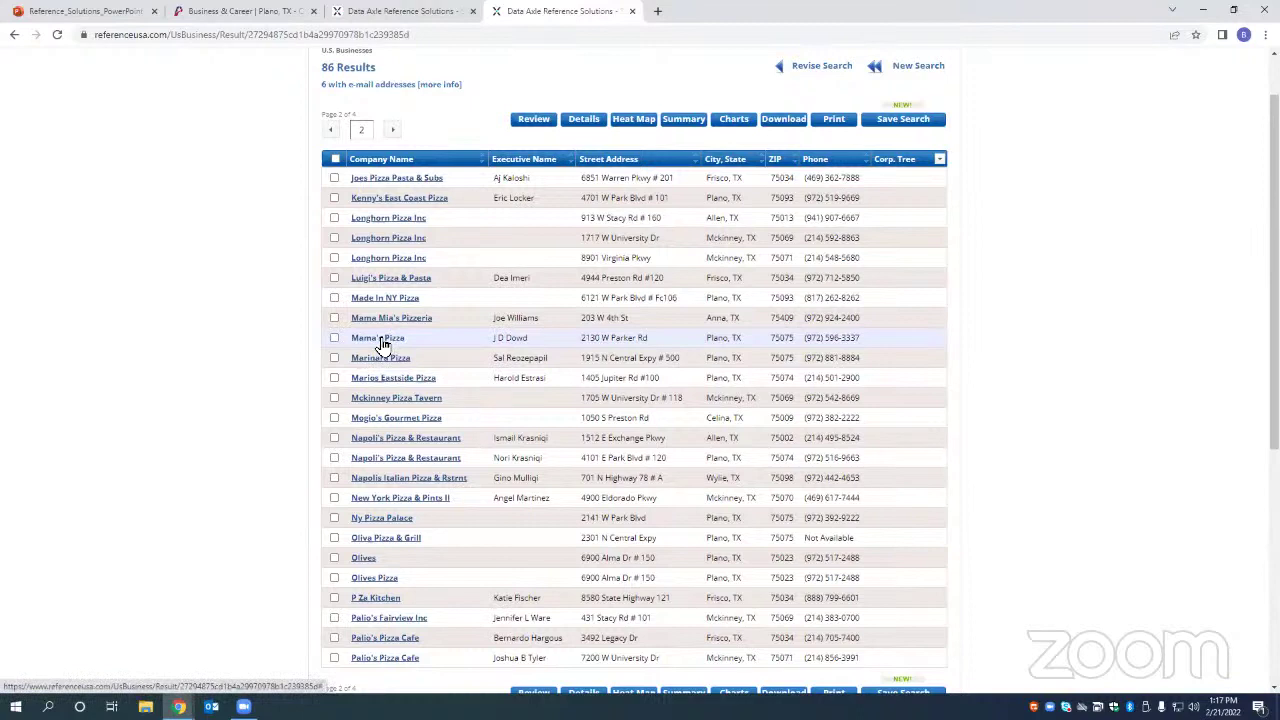
{"action": "left_click", "coordinate": [383, 343]}
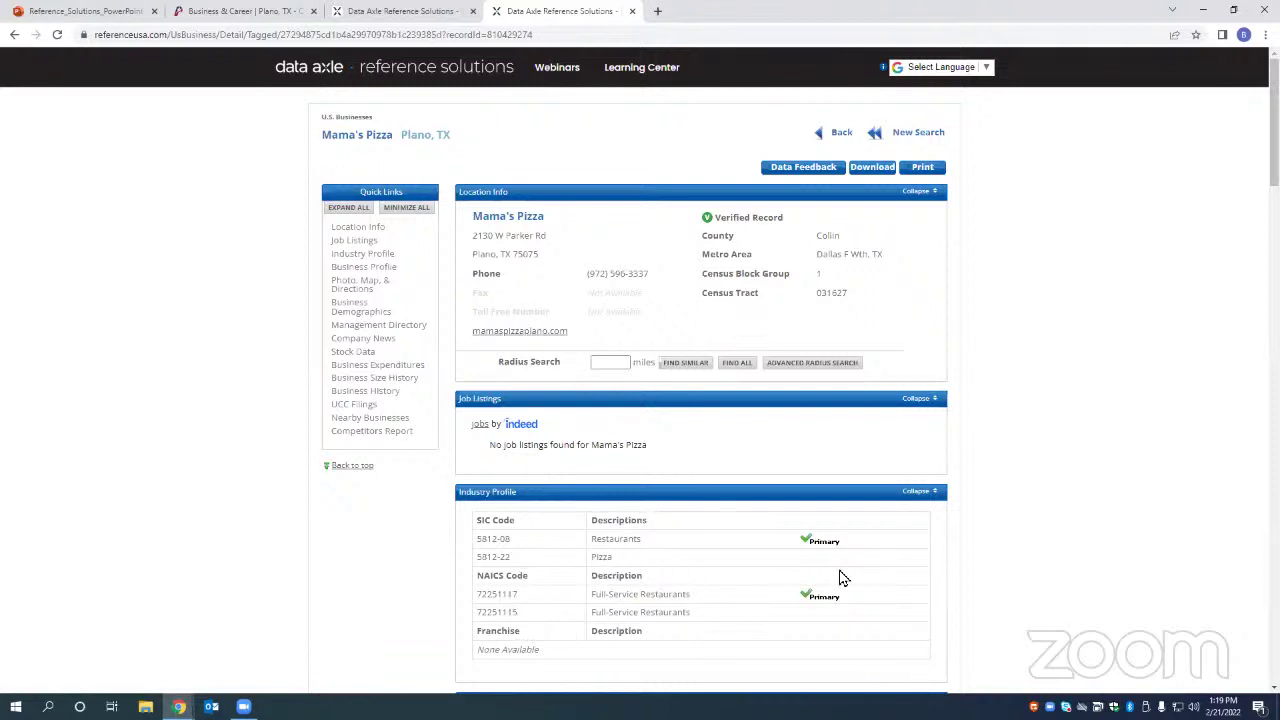
{"action": "scroll", "coordinate": [907, 582], "scroll_direction": "down", "scroll_amount": 1}
{"action": "scroll", "coordinate": [907, 582], "scroll_direction": "down", "scroll_amount": 2}
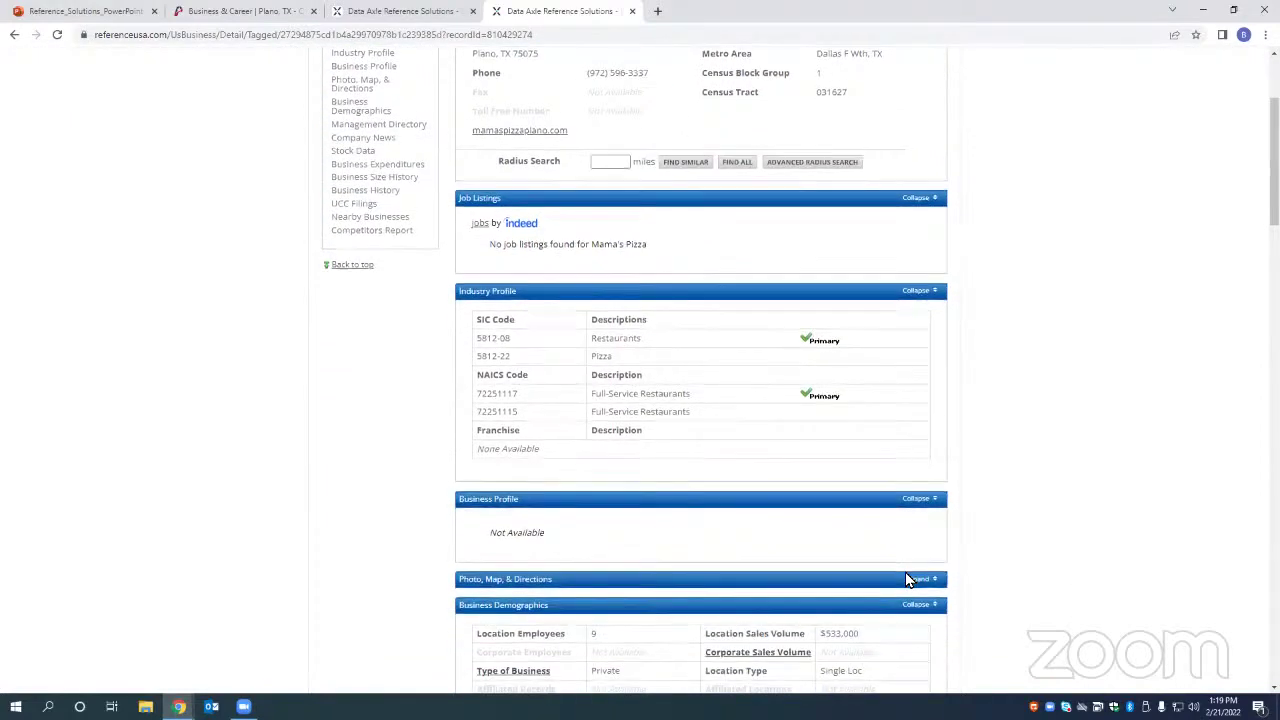
{"action": "scroll", "coordinate": [817, 405], "scroll_direction": "down", "scroll_amount": 1}
{"action": "scroll", "coordinate": [815, 406], "scroll_direction": "down", "scroll_amount": 1}
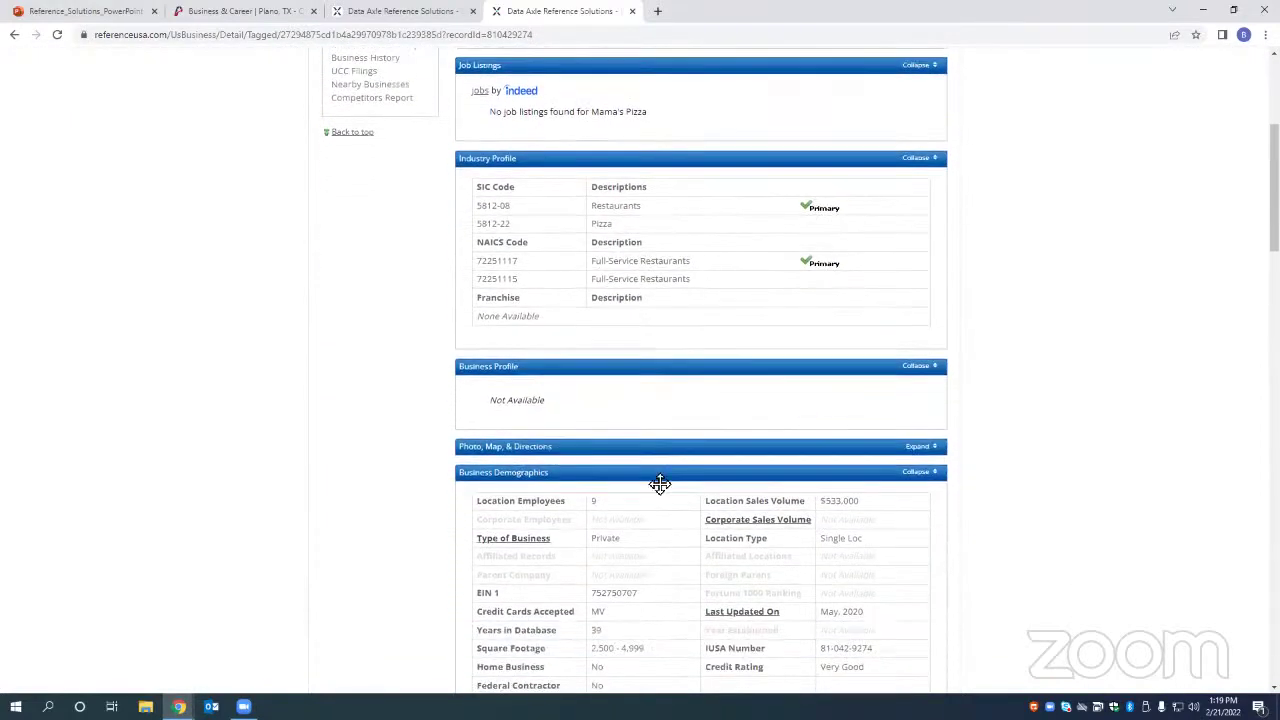
{"action": "scroll", "coordinate": [943, 495], "scroll_direction": "down", "scroll_amount": 2}
{"action": "scroll", "coordinate": [943, 499], "scroll_direction": "down", "scroll_amount": 1}
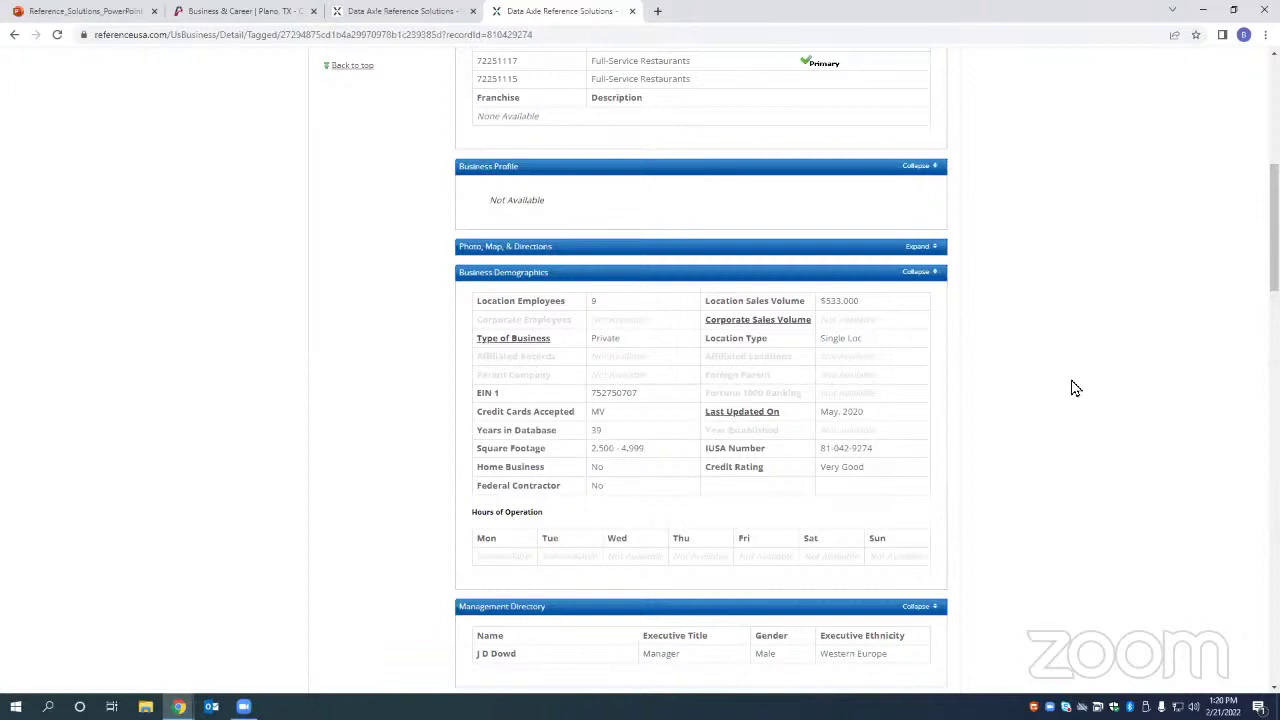
Step: Load the company news in the Mama's Pizza record and look through the articles
{"action": "scroll", "coordinate": [1021, 362], "scroll_direction": "down", "scroll_amount": 2}
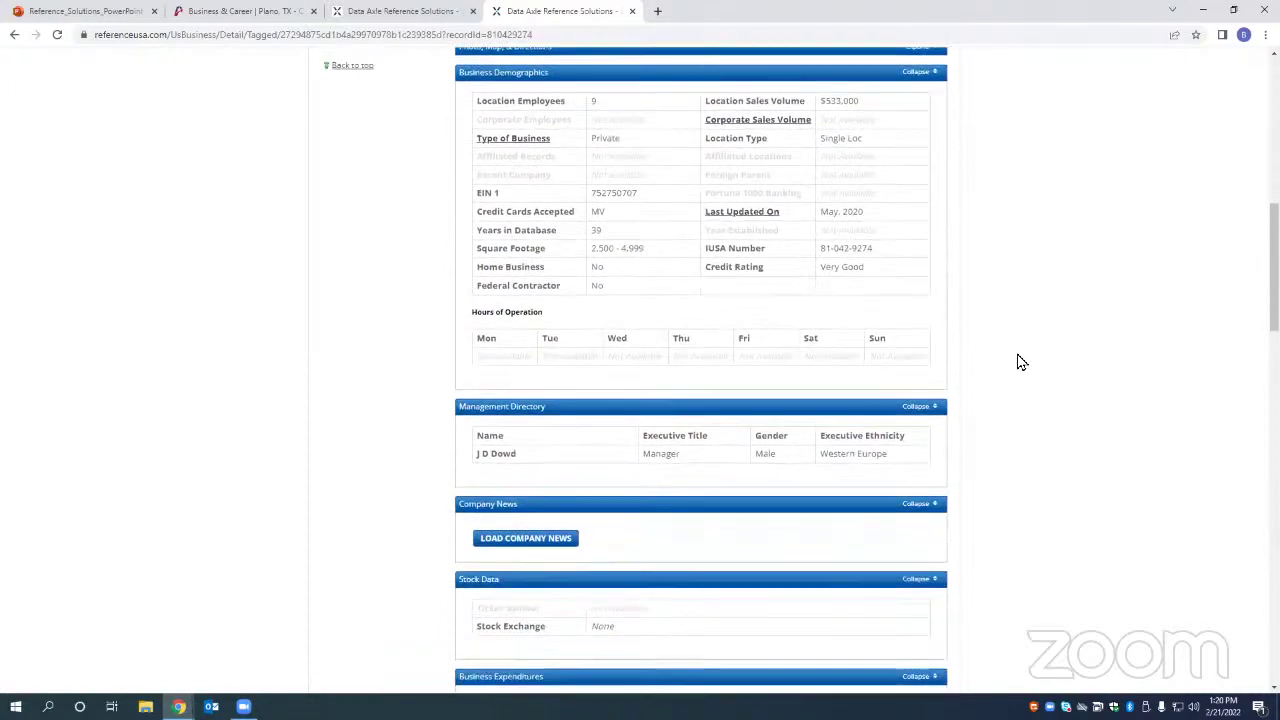
{"action": "scroll", "coordinate": [1021, 362], "scroll_direction": "down", "scroll_amount": 1}
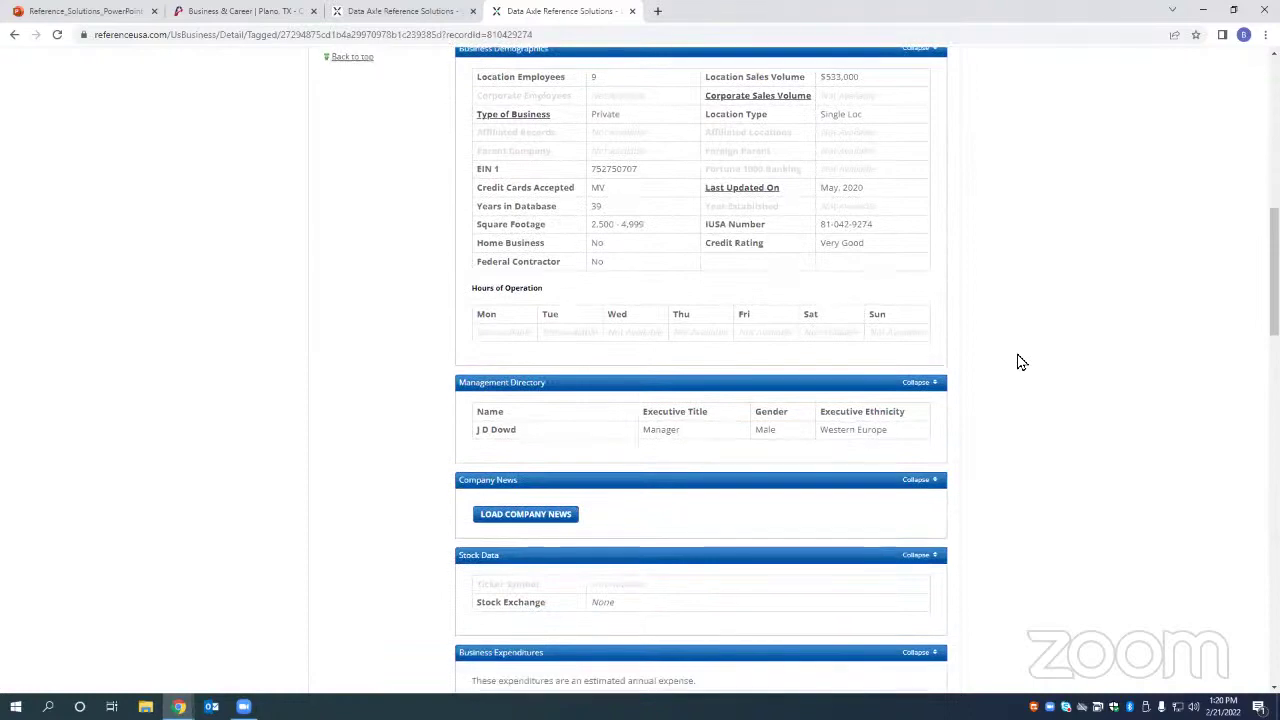
{"action": "scroll", "coordinate": [1021, 362], "scroll_direction": "down", "scroll_amount": 1}
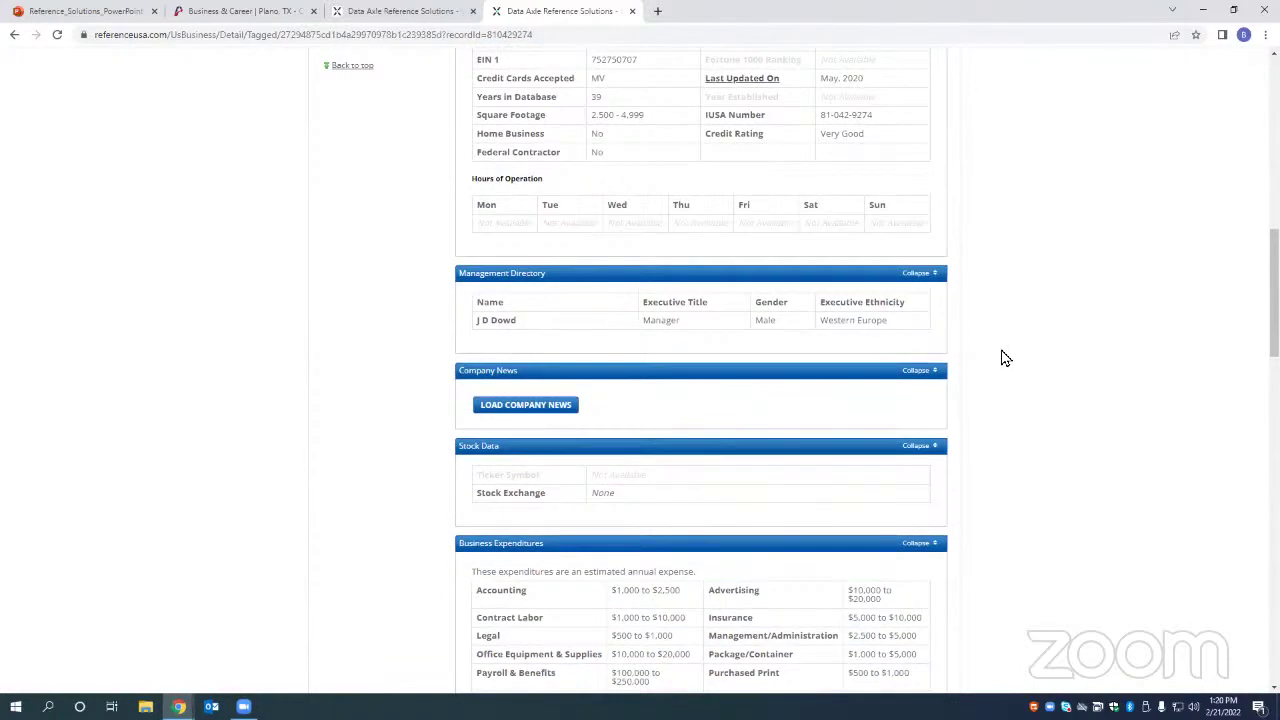
{"action": "left_click", "coordinate": [574, 408]}
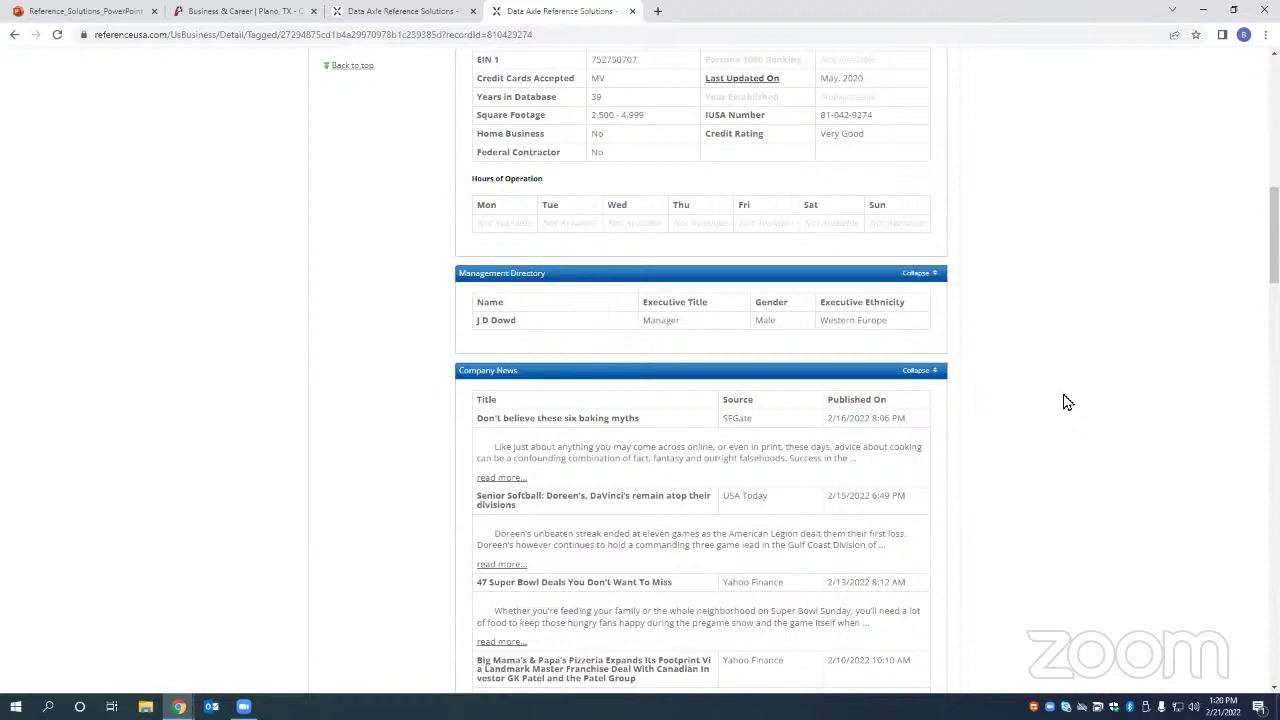
{"action": "scroll", "coordinate": [1035, 428], "scroll_direction": "down", "scroll_amount": 1}
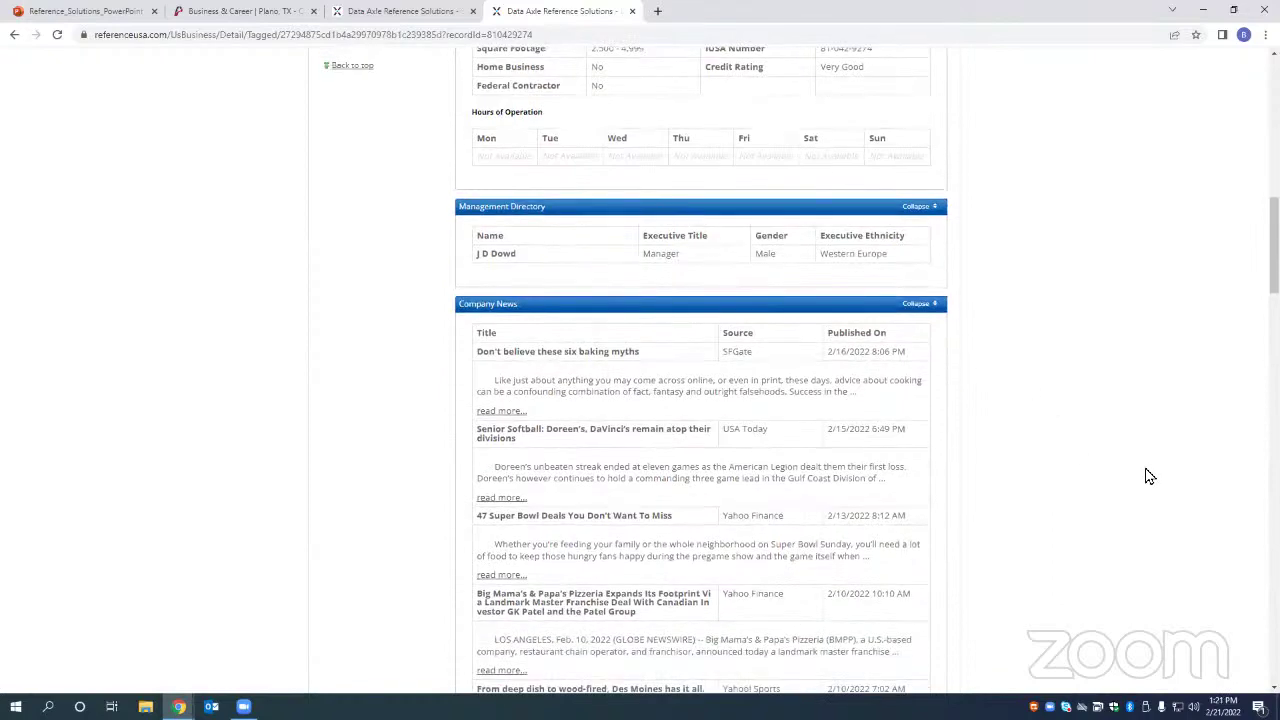
{"action": "scroll", "coordinate": [794, 403], "scroll_direction": "down", "scroll_amount": 3}
{"action": "scroll", "coordinate": [787, 407], "scroll_direction": "down", "scroll_amount": 15}
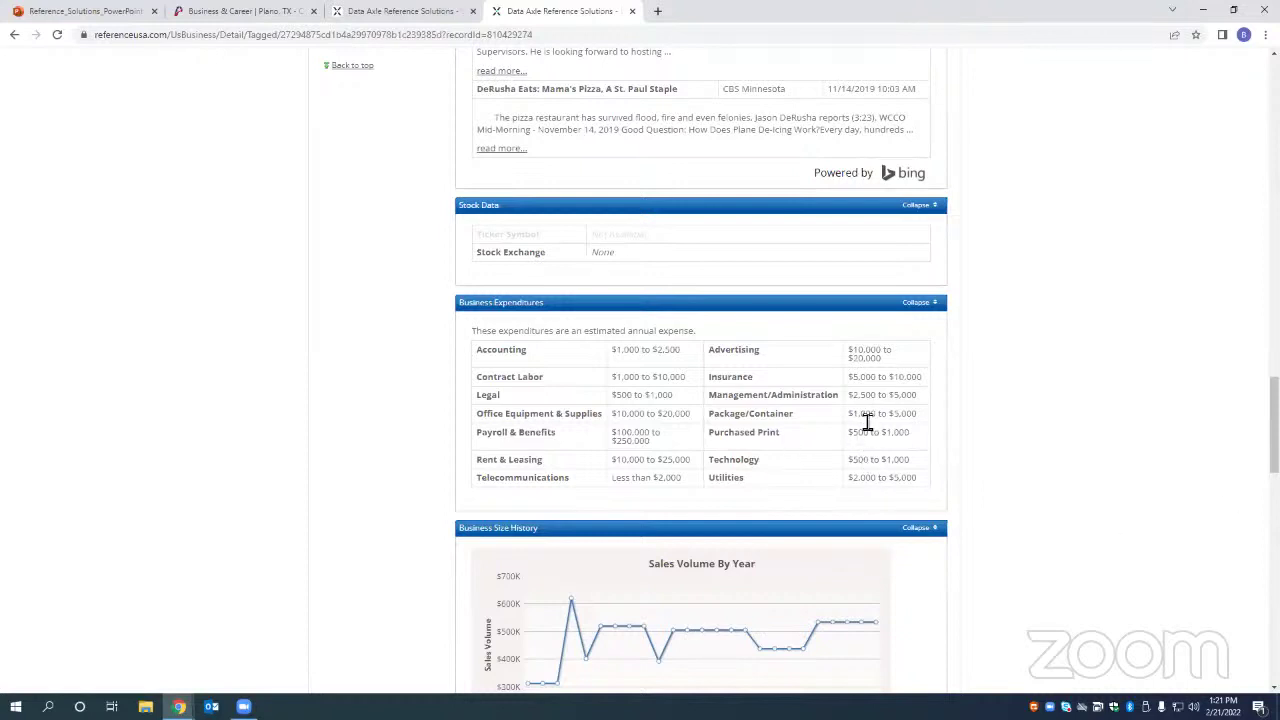
Step: Examine the business expenditures, the sales volume and employee size charts, and the yearly business history
{"action": "scroll", "coordinate": [1007, 414], "scroll_direction": "down", "scroll_amount": 1}
{"action": "scroll", "coordinate": [1007, 414], "scroll_direction": "down", "scroll_amount": 4}
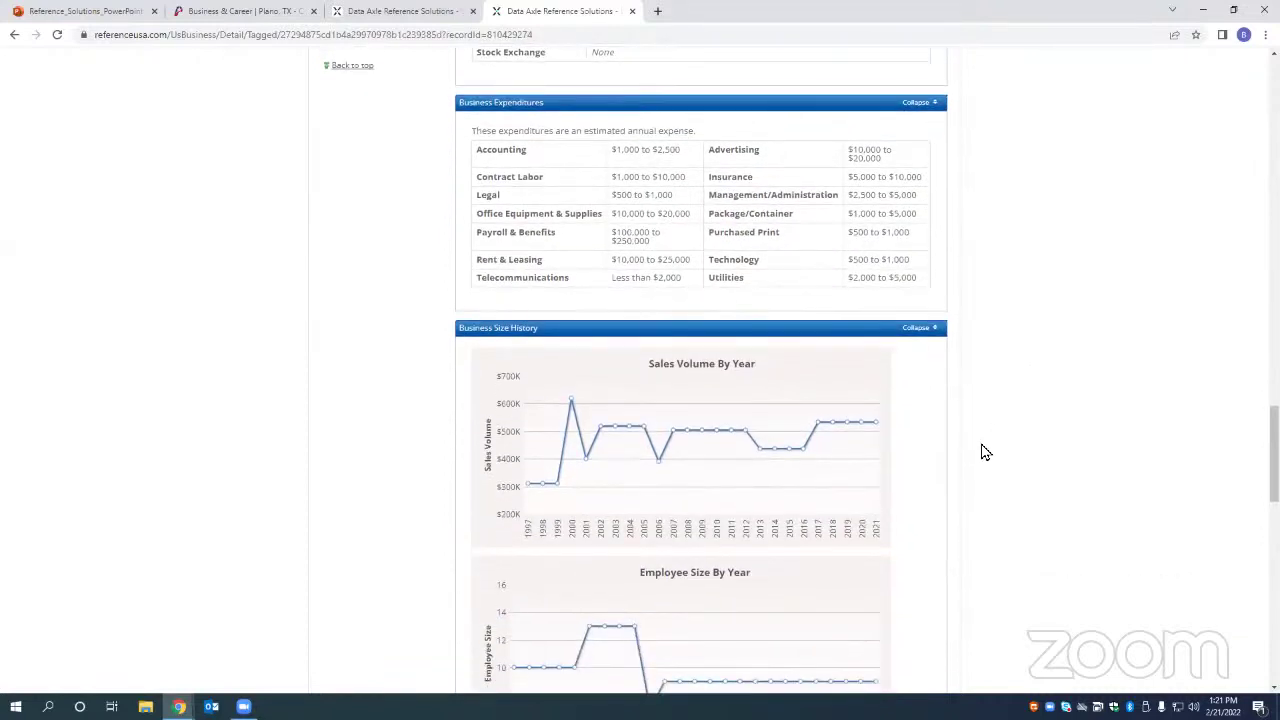
{"action": "scroll", "coordinate": [980, 448], "scroll_direction": "down", "scroll_amount": 1}
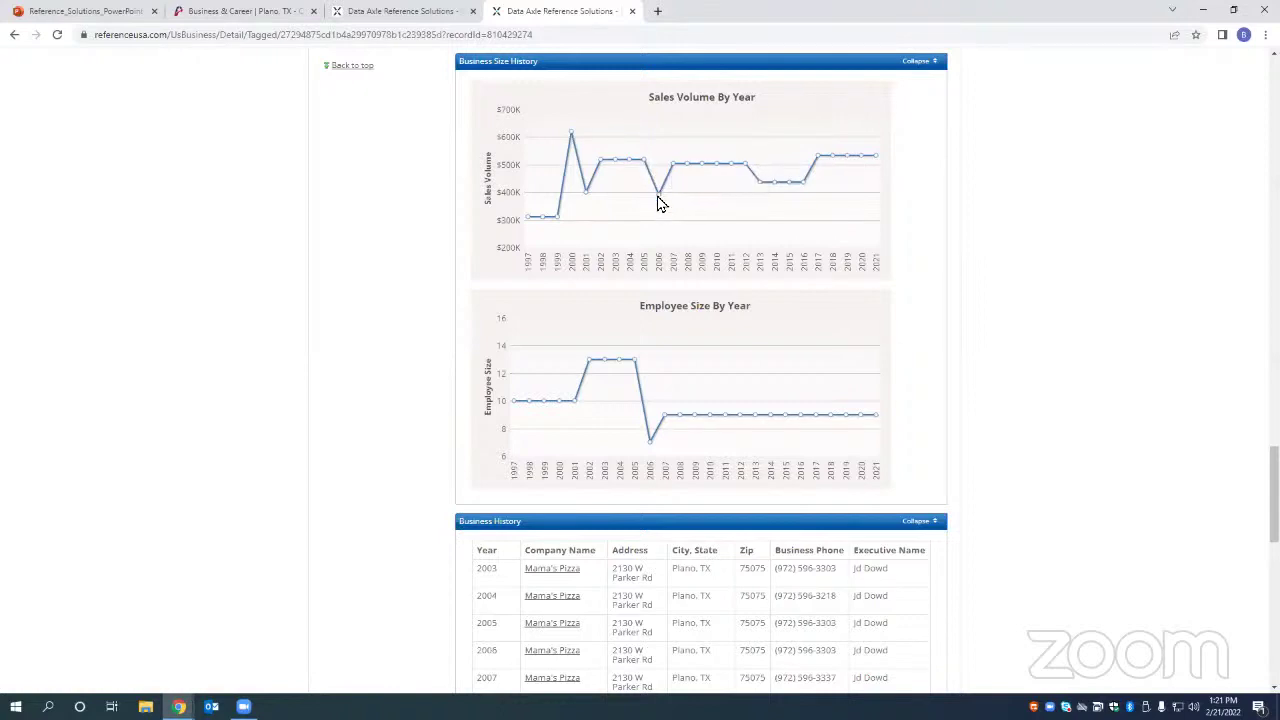
{"action": "mouse_move", "coordinate": [659, 201]}
{"action": "mouse_move", "coordinate": [800, 422]}
{"action": "scroll", "coordinate": [1218, 480], "scroll_direction": "down", "scroll_amount": 1}
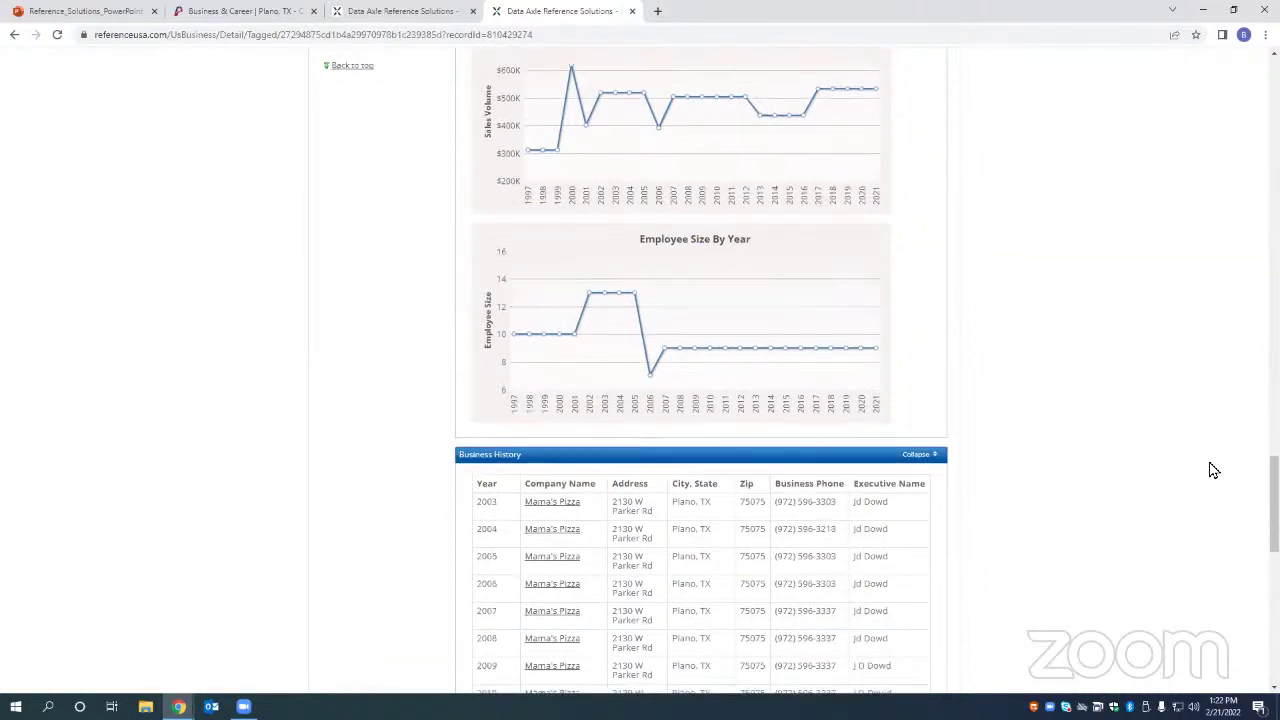
{"action": "scroll", "coordinate": [970, 420], "scroll_direction": "down", "scroll_amount": 1}
{"action": "scroll", "coordinate": [958, 418], "scroll_direction": "down", "scroll_amount": 1}
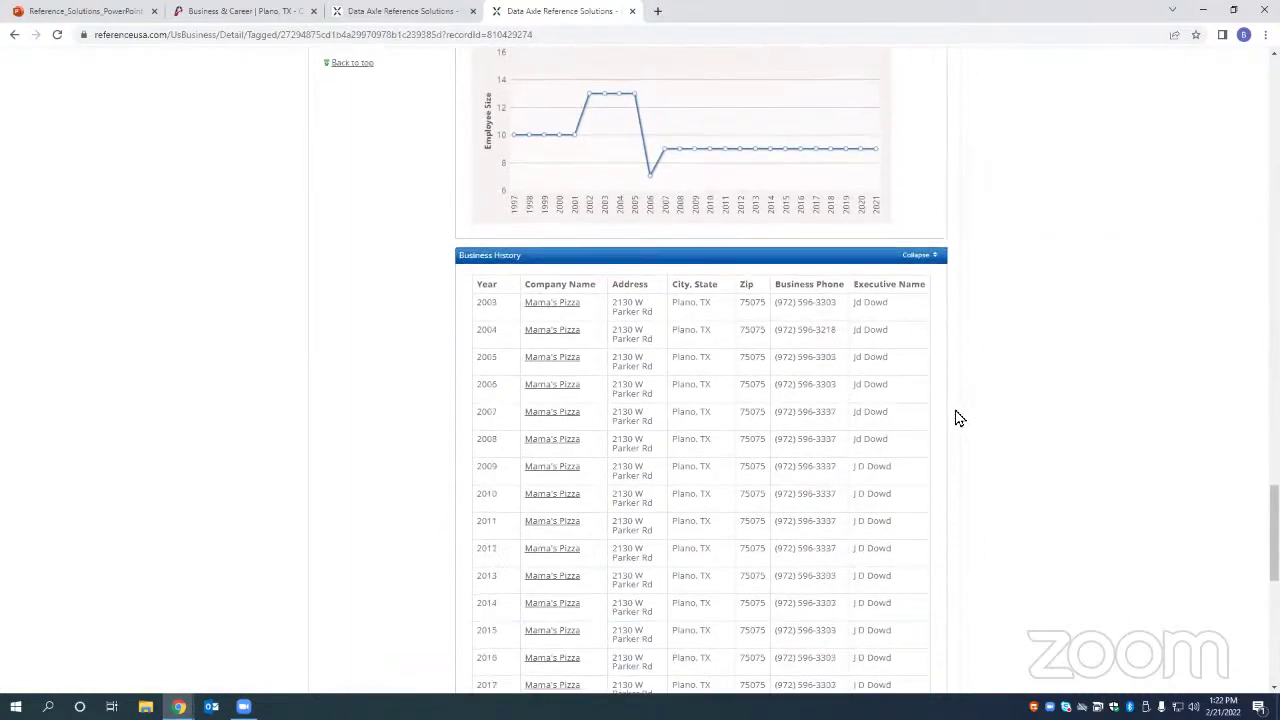
{"action": "scroll", "coordinate": [620, 470], "scroll_direction": "down", "scroll_amount": 1}
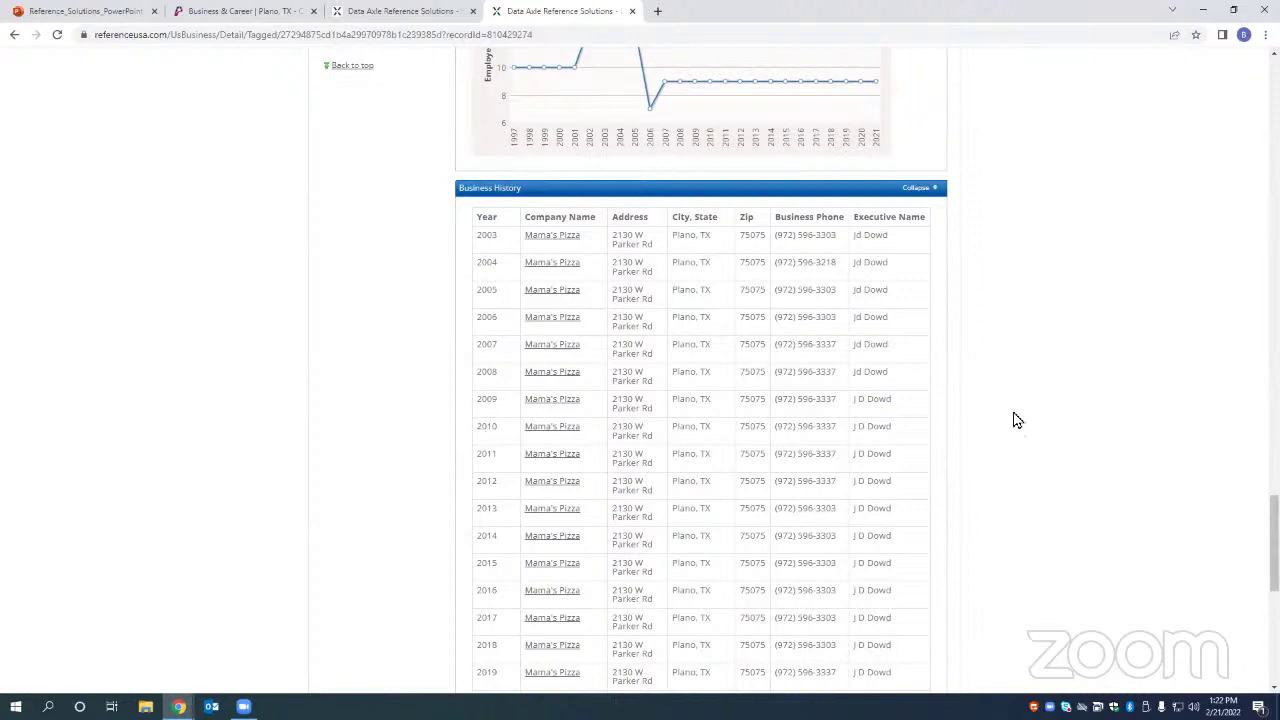
{"action": "scroll", "coordinate": [794, 352], "scroll_direction": "down", "scroll_amount": 2}
{"action": "scroll", "coordinate": [789, 352], "scroll_direction": "down", "scroll_amount": 1}
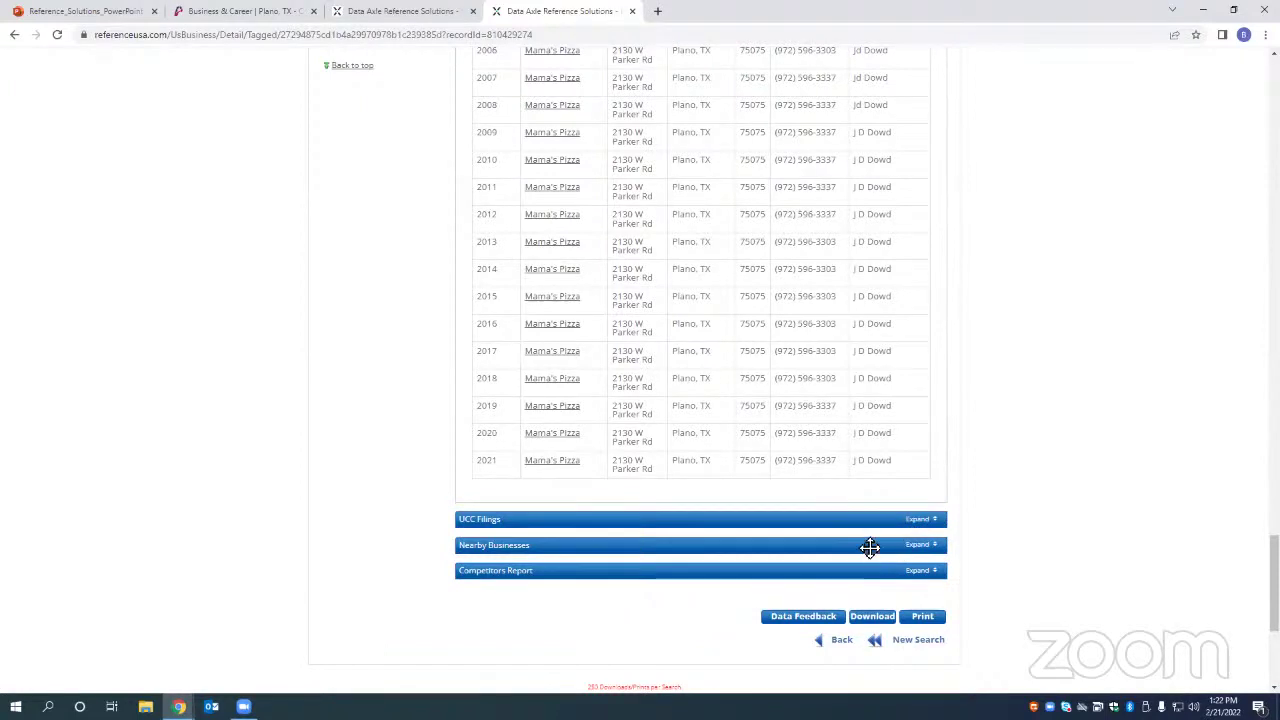
Step: Expand the Nearby Businesses and Competitors Report sections of the record and look through both lists
{"action": "left_click", "coordinate": [917, 547]}
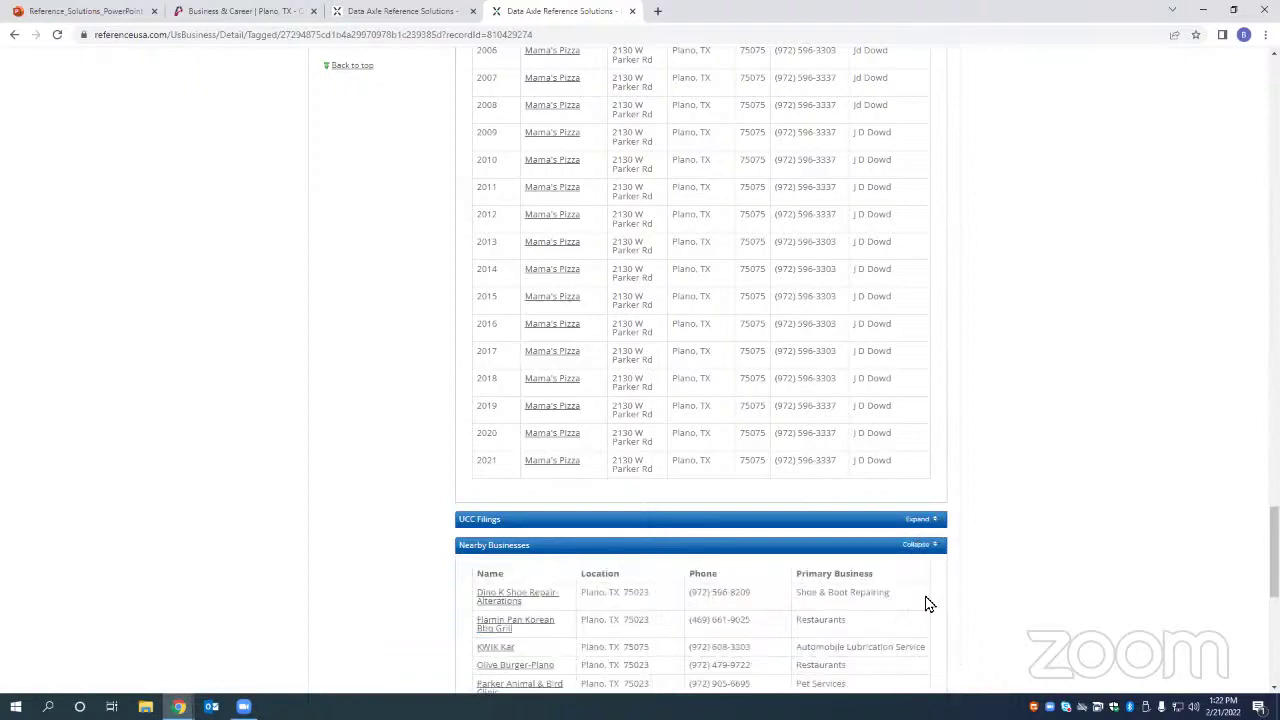
{"action": "scroll", "coordinate": [926, 603], "scroll_direction": "down", "scroll_amount": 2}
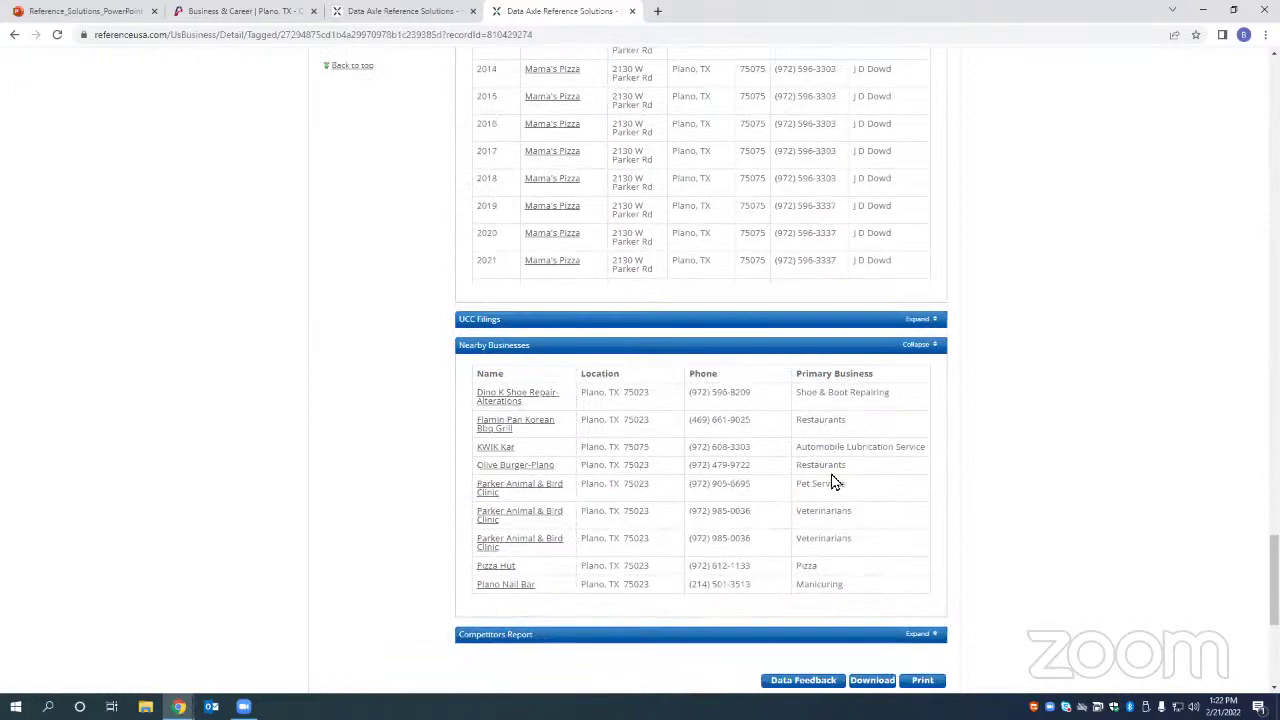
{"action": "left_click", "coordinate": [928, 635]}
{"action": "scroll", "coordinate": [1046, 489], "scroll_direction": "down", "scroll_amount": 1}
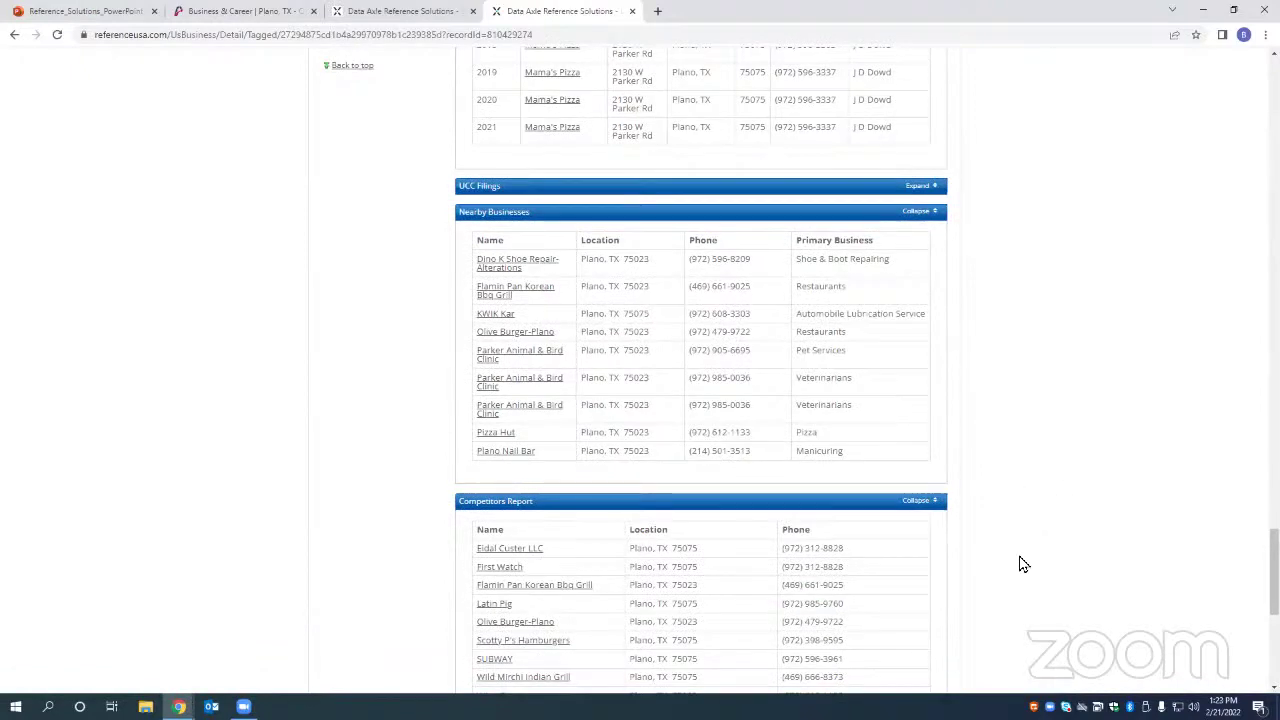
{"action": "scroll", "coordinate": [430, 535], "scroll_direction": "down", "scroll_amount": 2}
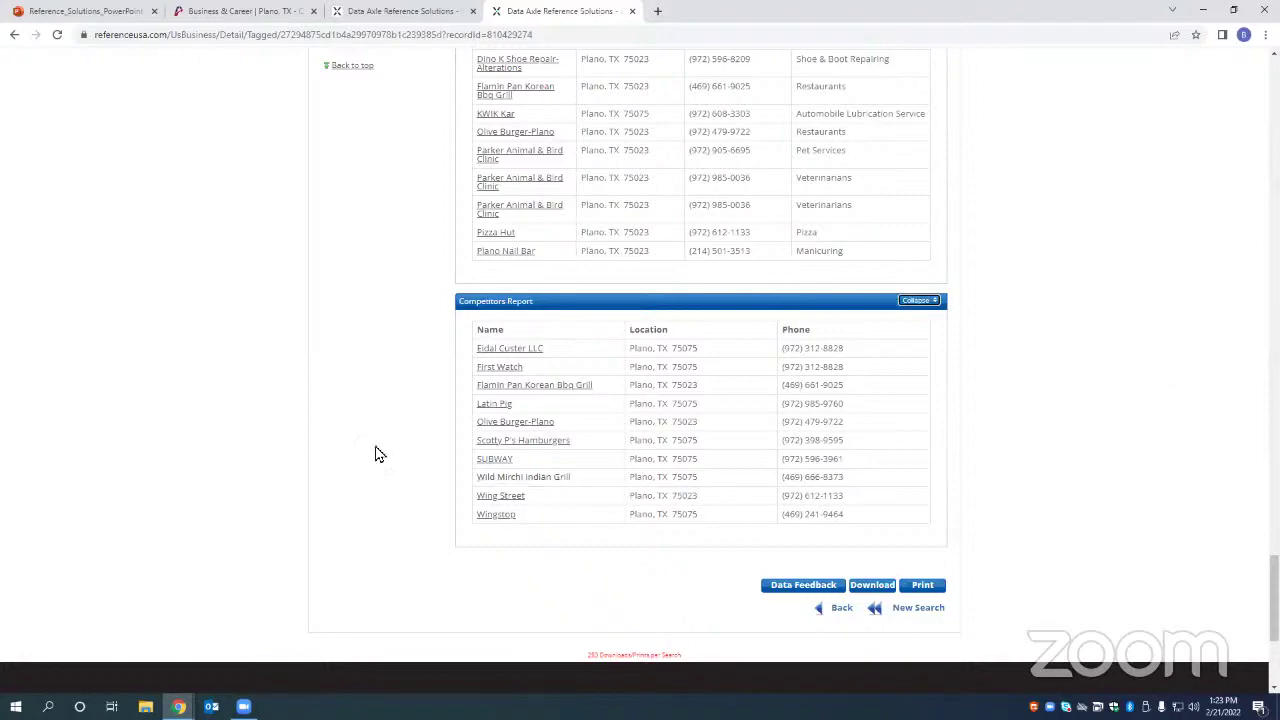
Step: Return from the Mama's Pizza record to the results list and reopen the search criteria for revision
{"action": "middle_click", "coordinate": [1080, 534]}
{"action": "scroll", "coordinate": [1049, 247], "scroll_direction": "up", "scroll_amount": 20}
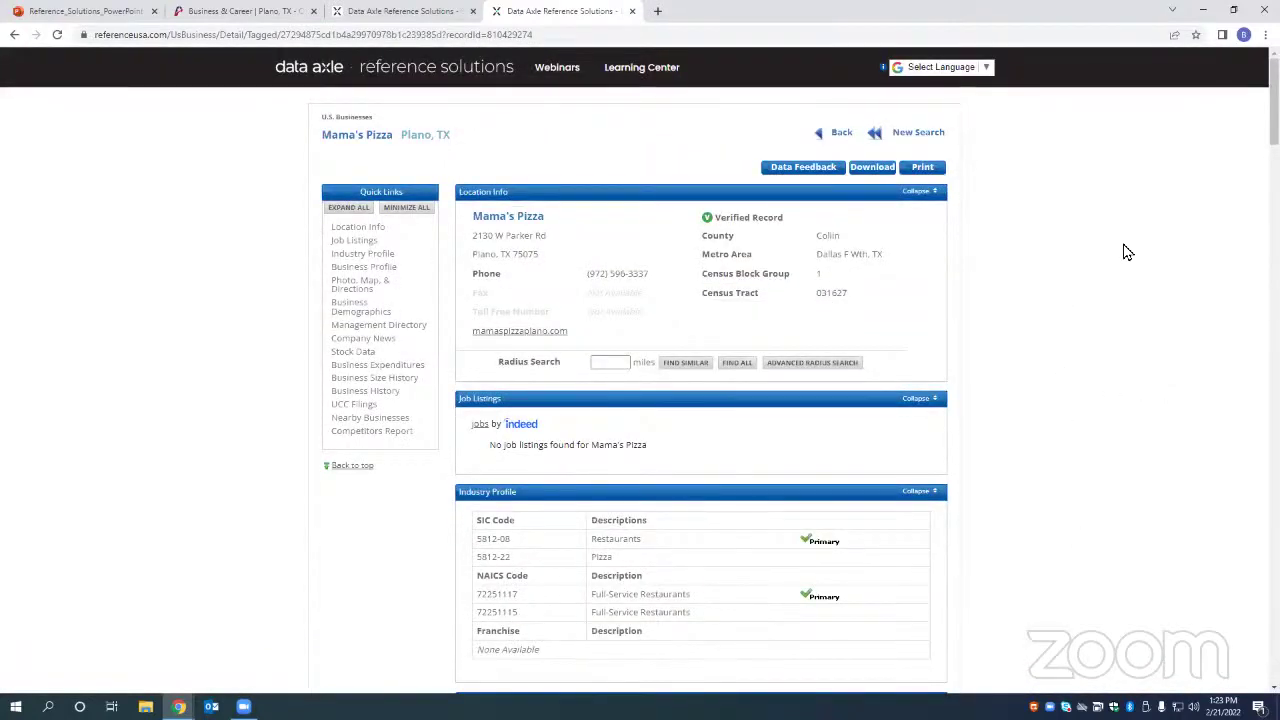
{"action": "left_click", "coordinate": [833, 135]}
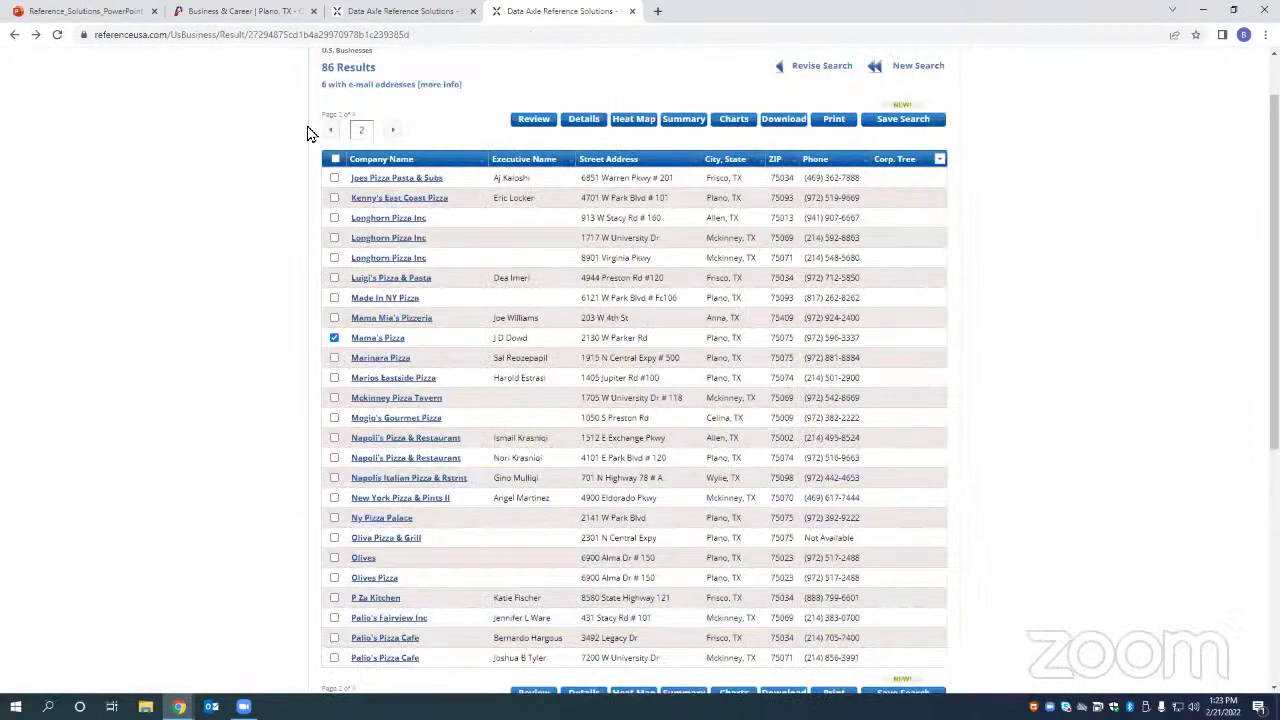
{"action": "scroll", "coordinate": [307, 133], "scroll_direction": "up", "scroll_amount": 1}
{"action": "left_click", "coordinate": [820, 140]}
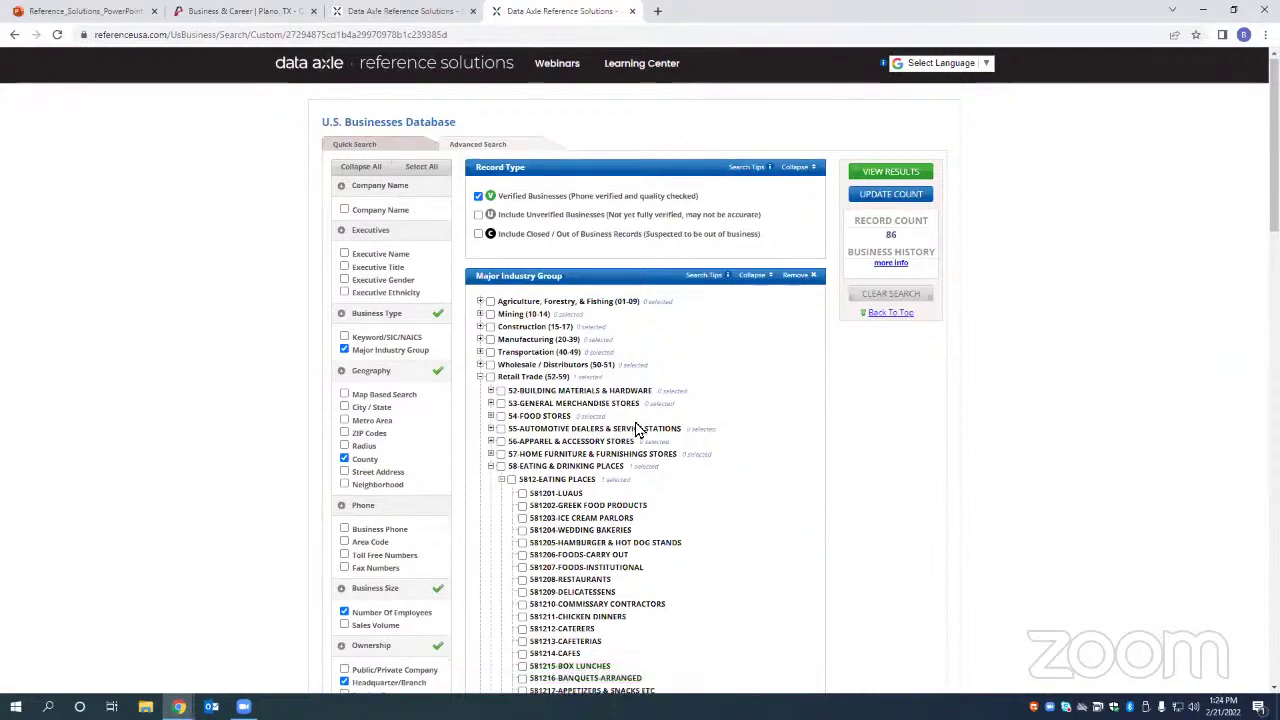
Step: Remove the OMIT: City and Number Of Employees filters from the search
{"action": "scroll", "coordinate": [640, 428], "scroll_direction": "down", "scroll_amount": 1}
{"action": "scroll", "coordinate": [640, 428], "scroll_direction": "down", "scroll_amount": 10}
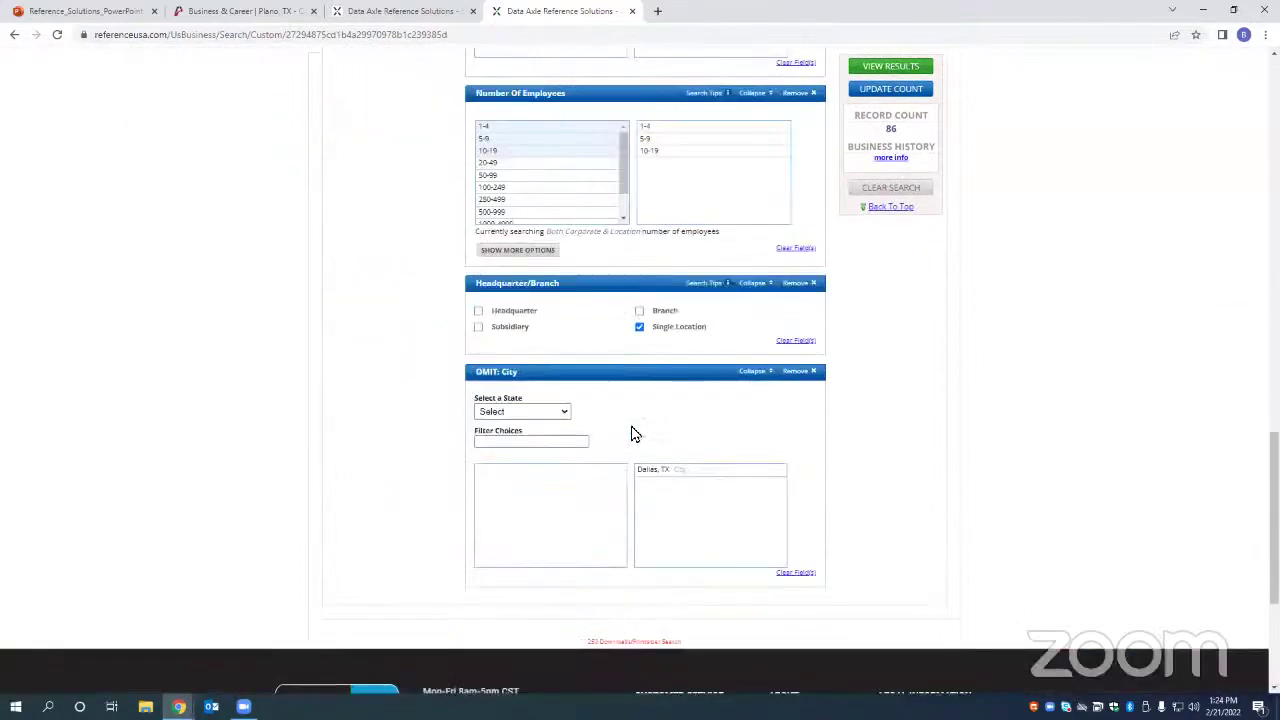
{"action": "left_click", "coordinate": [797, 373]}
{"action": "scroll", "coordinate": [600, 420], "scroll_direction": "up", "scroll_amount": 2}
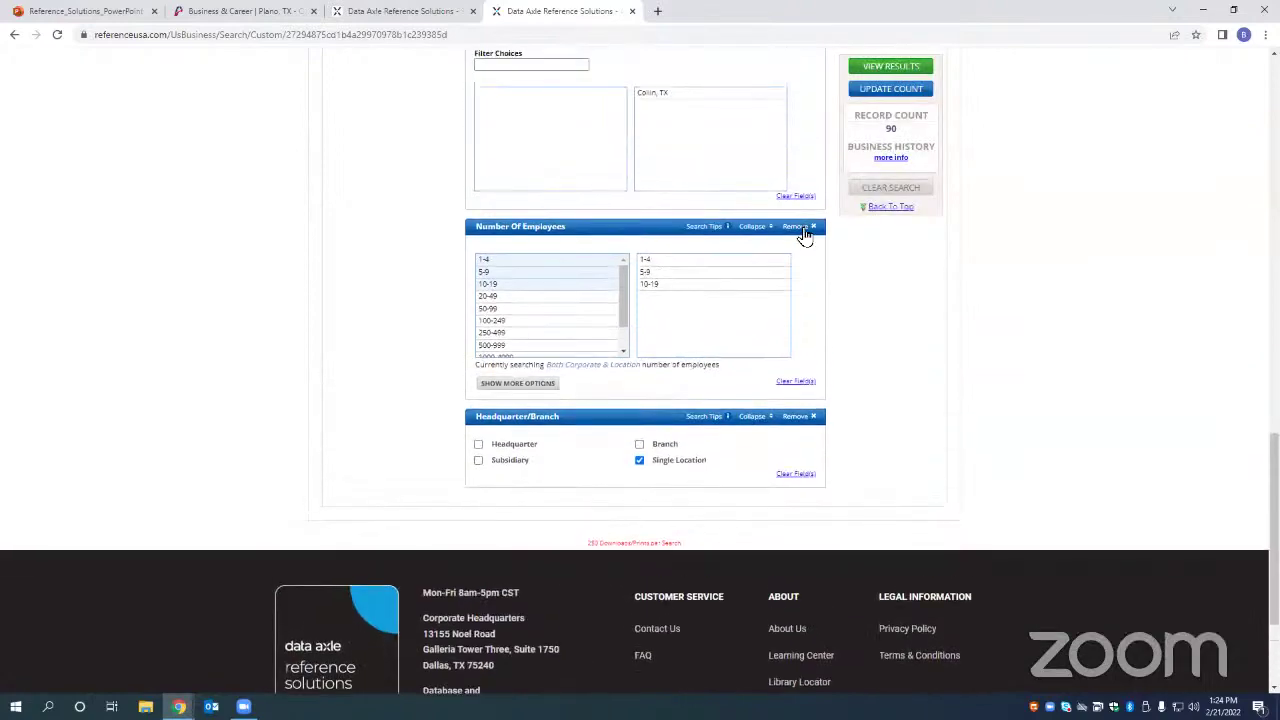
{"action": "left_click", "coordinate": [808, 228]}
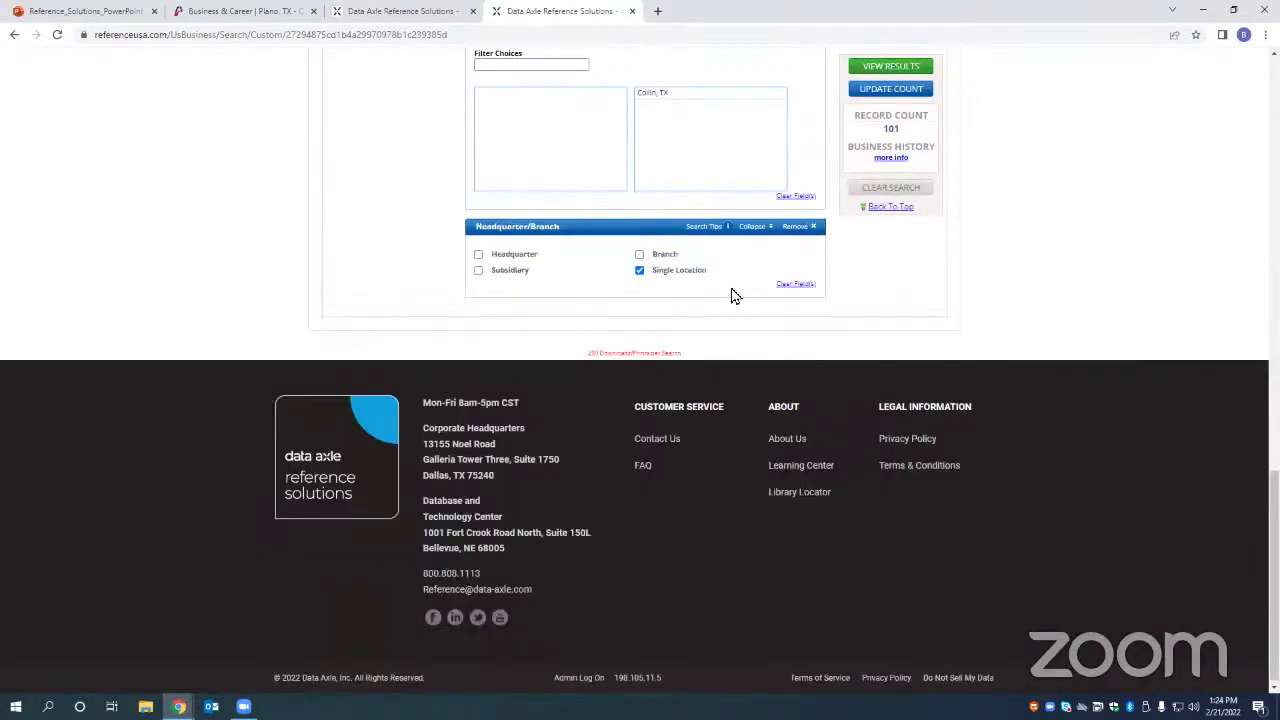
Step: Deselect 581222-Pizza in the Major Industry Group filter and collapse 58-Eating & Drinking Places
{"action": "scroll", "coordinate": [577, 398], "scroll_direction": "up", "scroll_amount": 6}
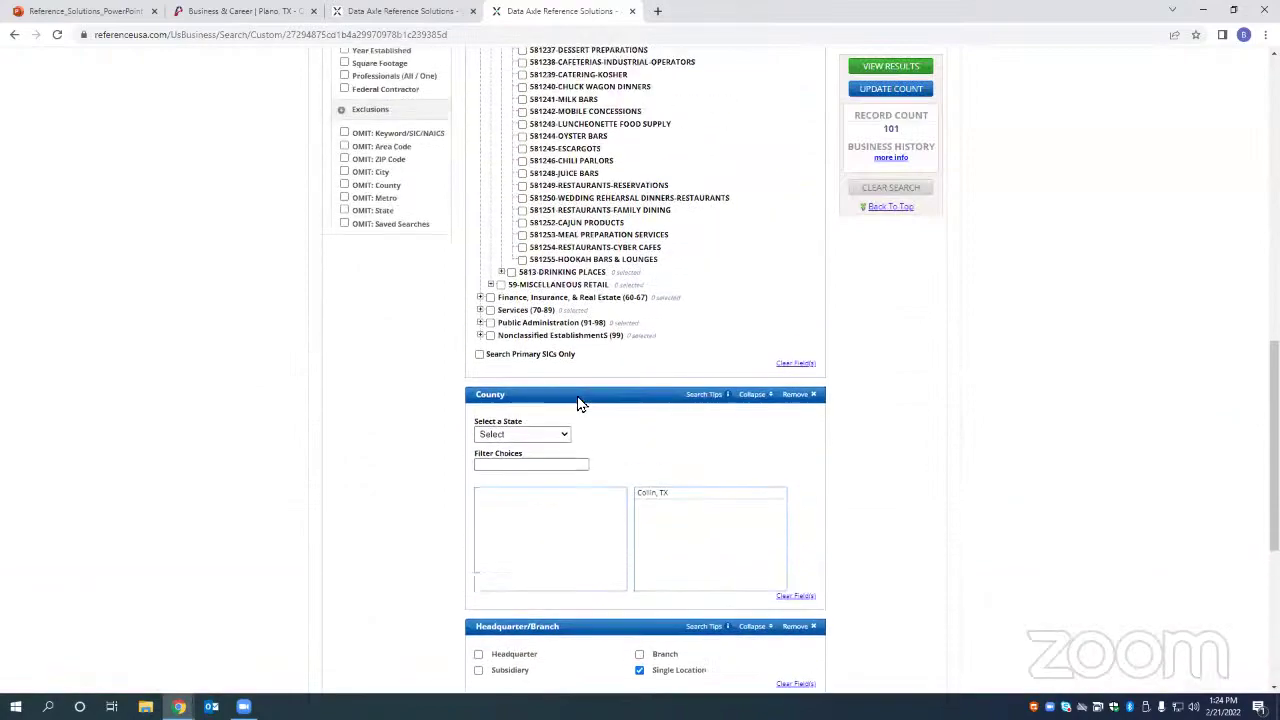
{"action": "scroll", "coordinate": [560, 400], "scroll_direction": "up", "scroll_amount": 2}
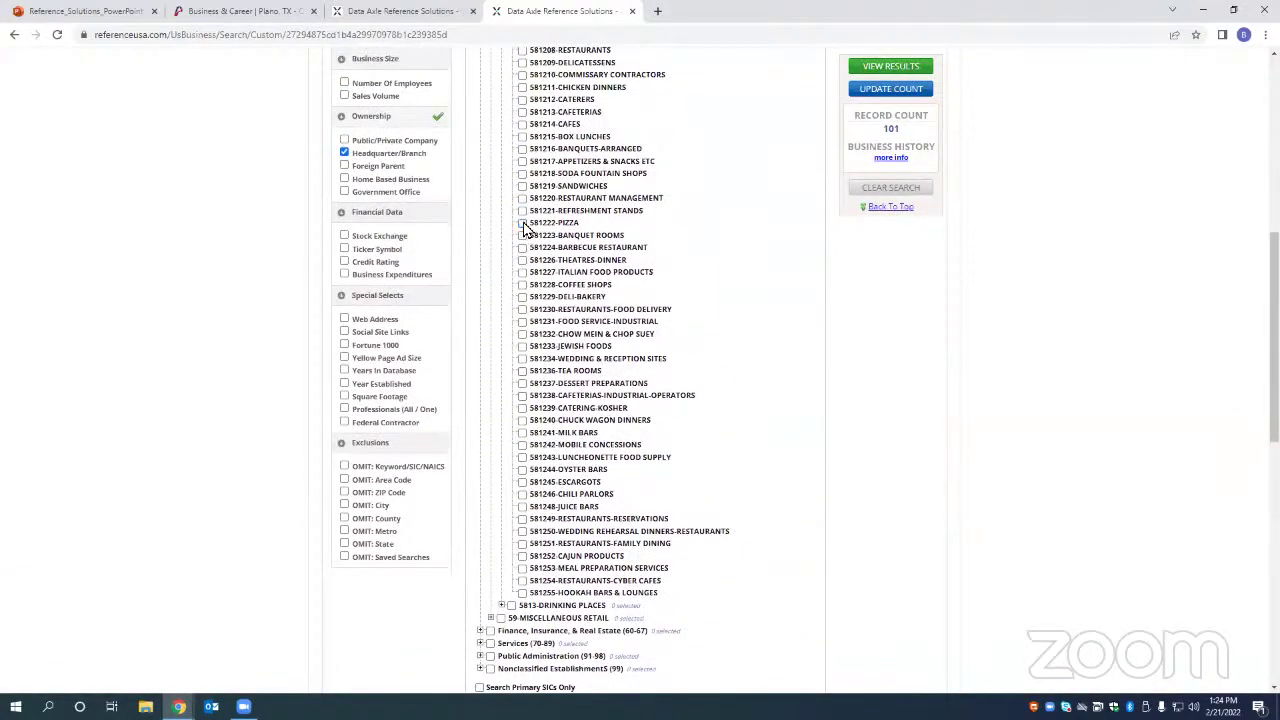
{"action": "scroll", "coordinate": [532, 350], "scroll_direction": "up", "scroll_amount": 4}
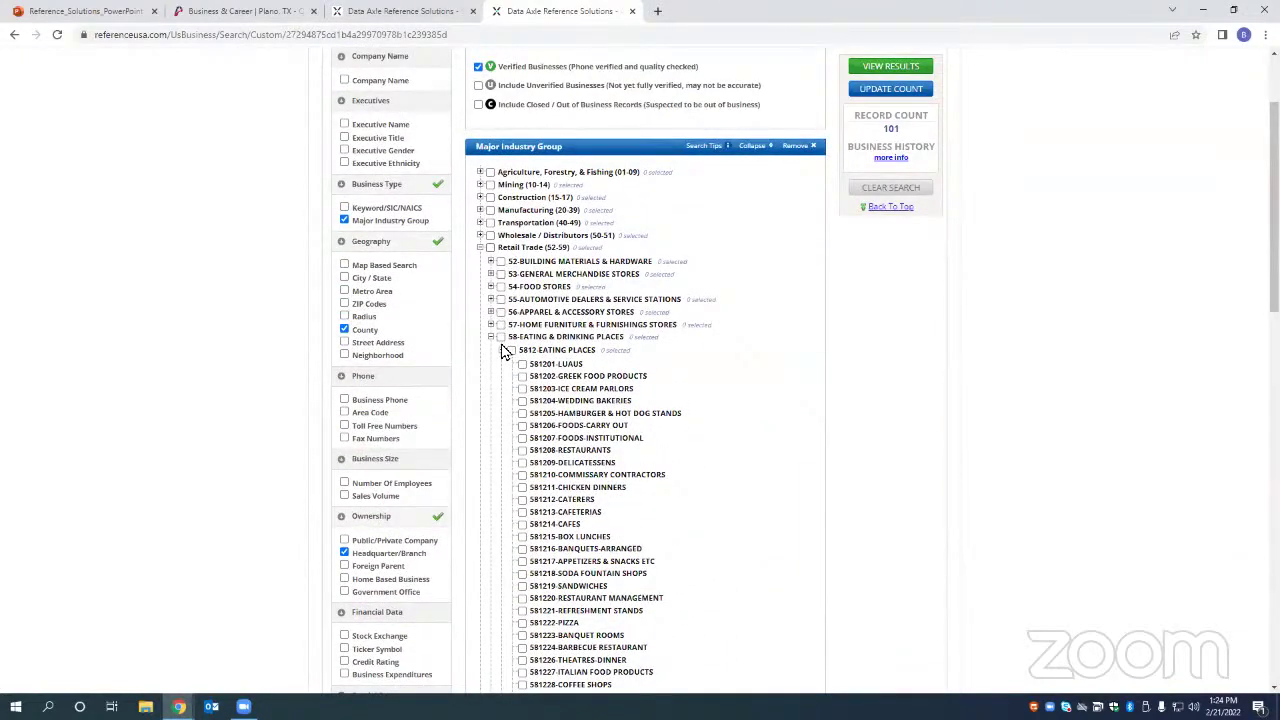
{"action": "left_click", "coordinate": [507, 351]}
{"action": "left_click", "coordinate": [492, 338]}
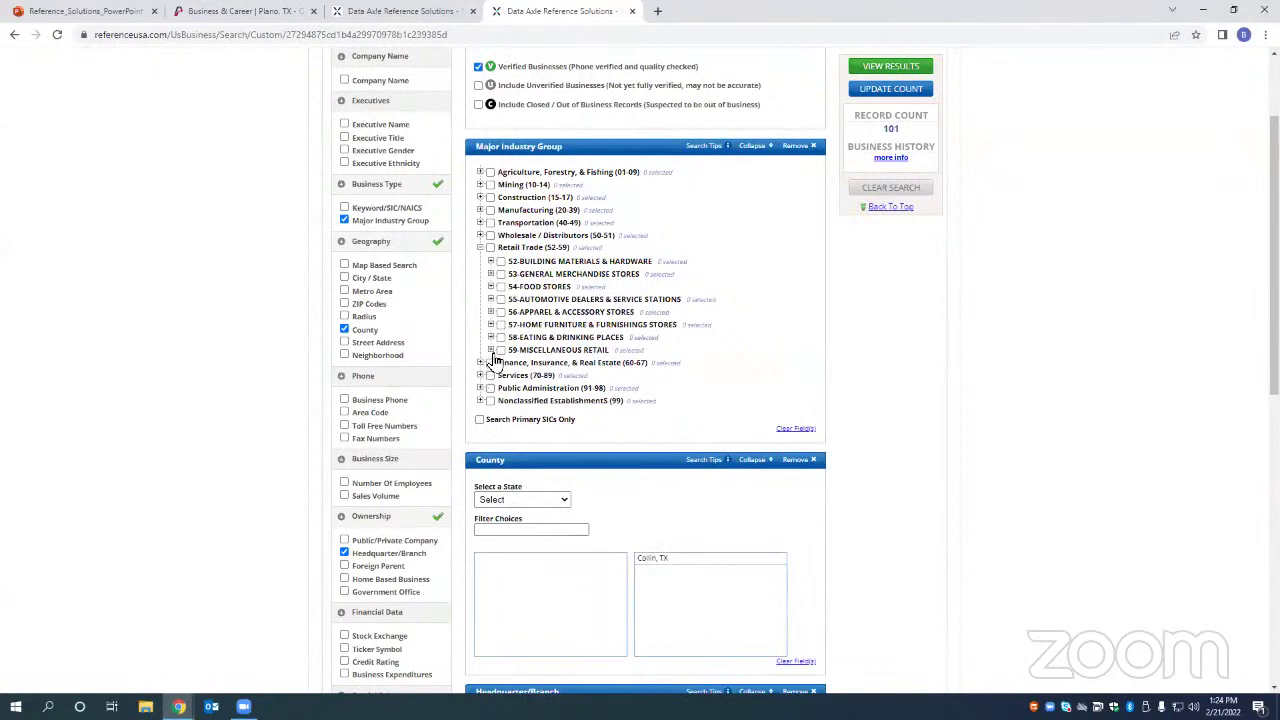
Step: Select the whole 5943-Stationery Stores category under 59-Miscellaneous Retail and view the results of the updated search
{"action": "left_click", "coordinate": [492, 351]}
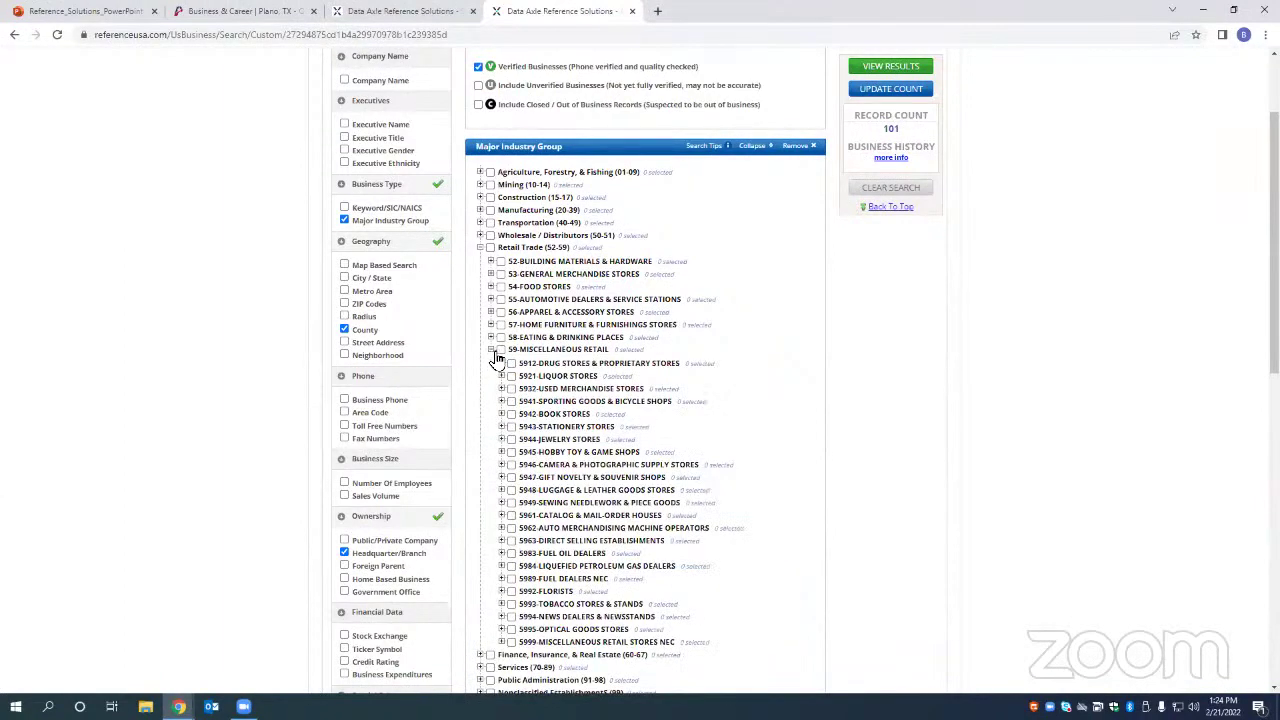
{"action": "scroll", "coordinate": [505, 390], "scroll_direction": "down", "scroll_amount": 1}
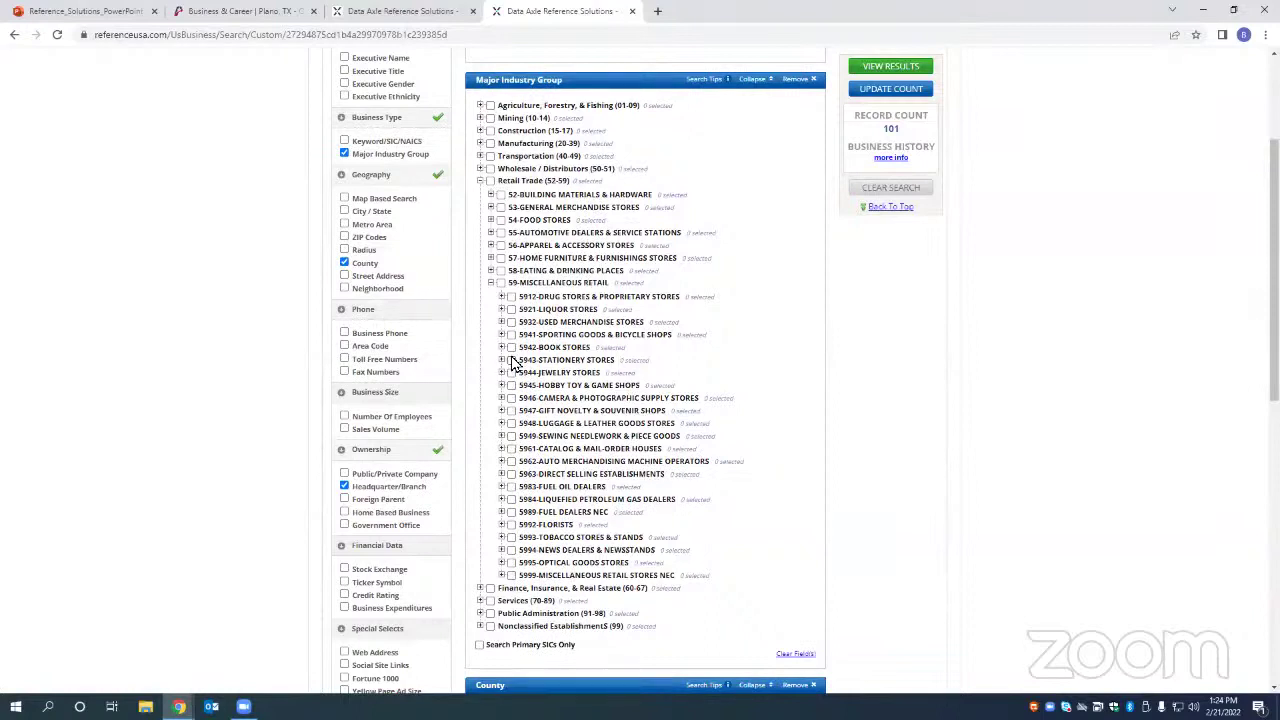
{"action": "left_click", "coordinate": [511, 360]}
{"action": "left_click", "coordinate": [502, 360]}
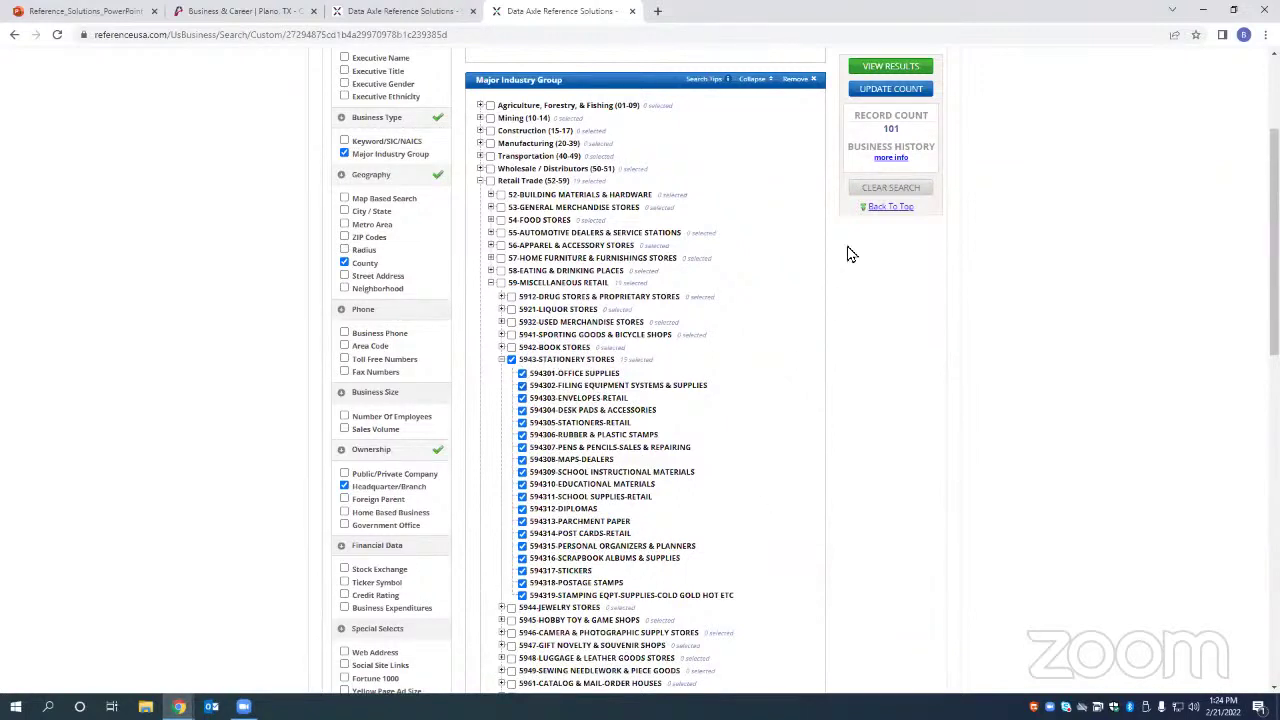
{"action": "left_click", "coordinate": [910, 90]}
{"action": "left_click", "coordinate": [870, 68]}
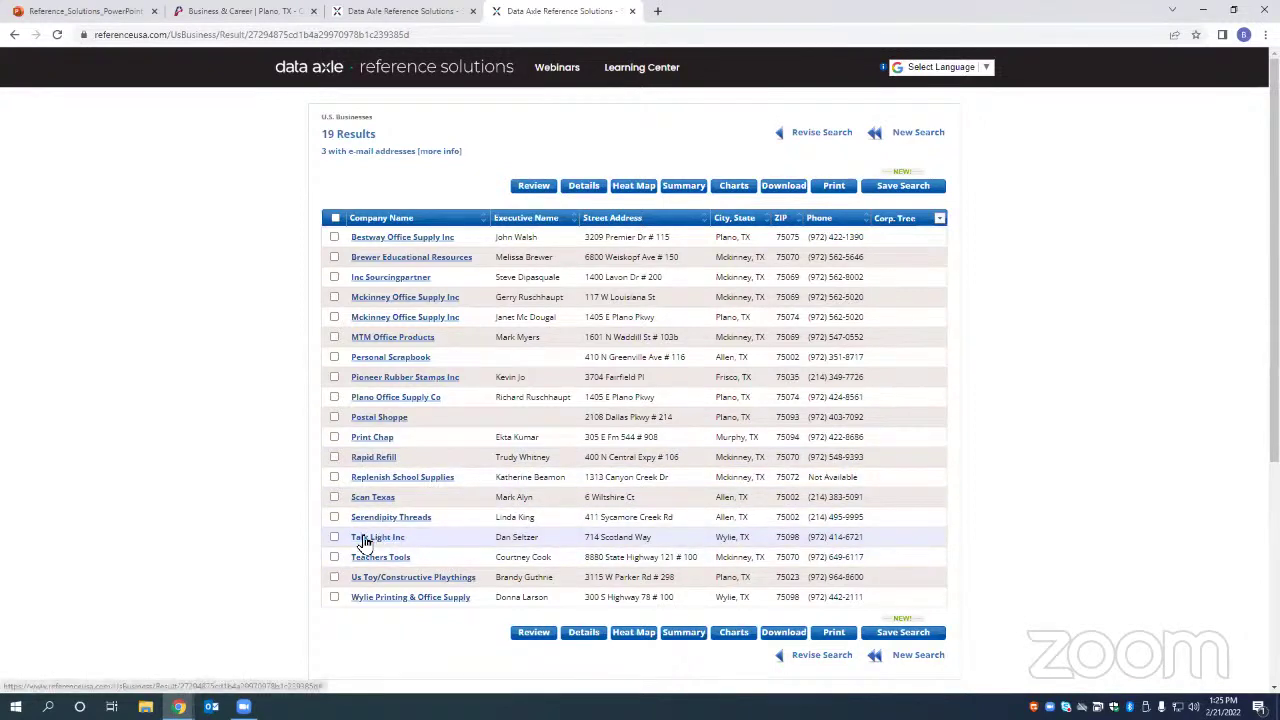
Step: Examine the locations of the stationery store results on the heat map, and return to the results list
{"action": "left_click", "coordinate": [643, 192]}
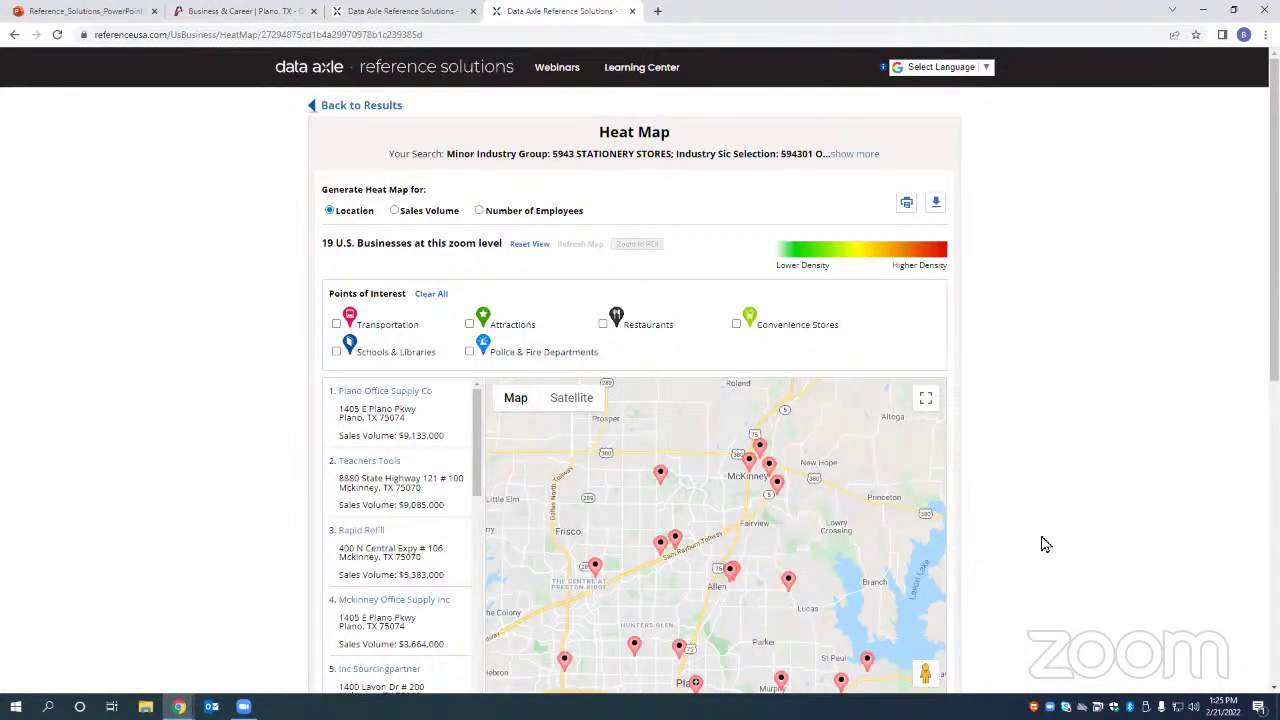
{"action": "scroll", "coordinate": [1047, 544], "scroll_direction": "down", "scroll_amount": 2}
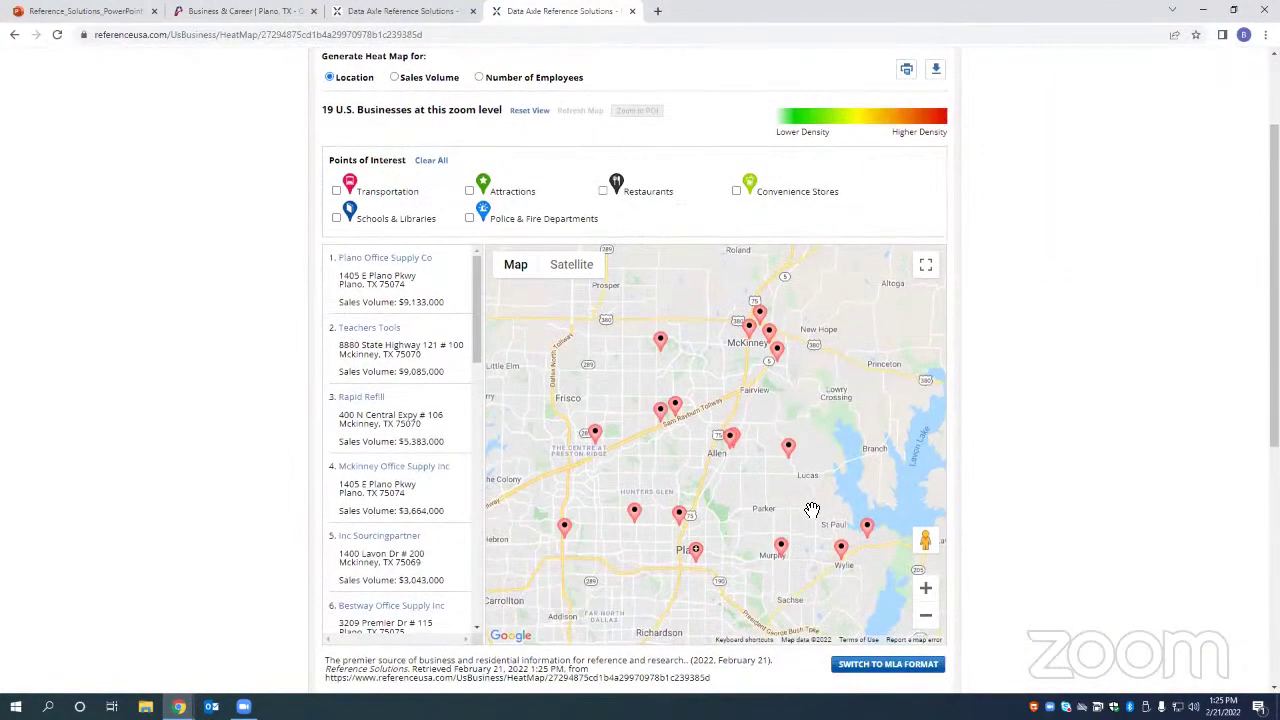
{"action": "left_click_drag", "start_coordinate": [780, 538], "coordinate": [795, 510]}
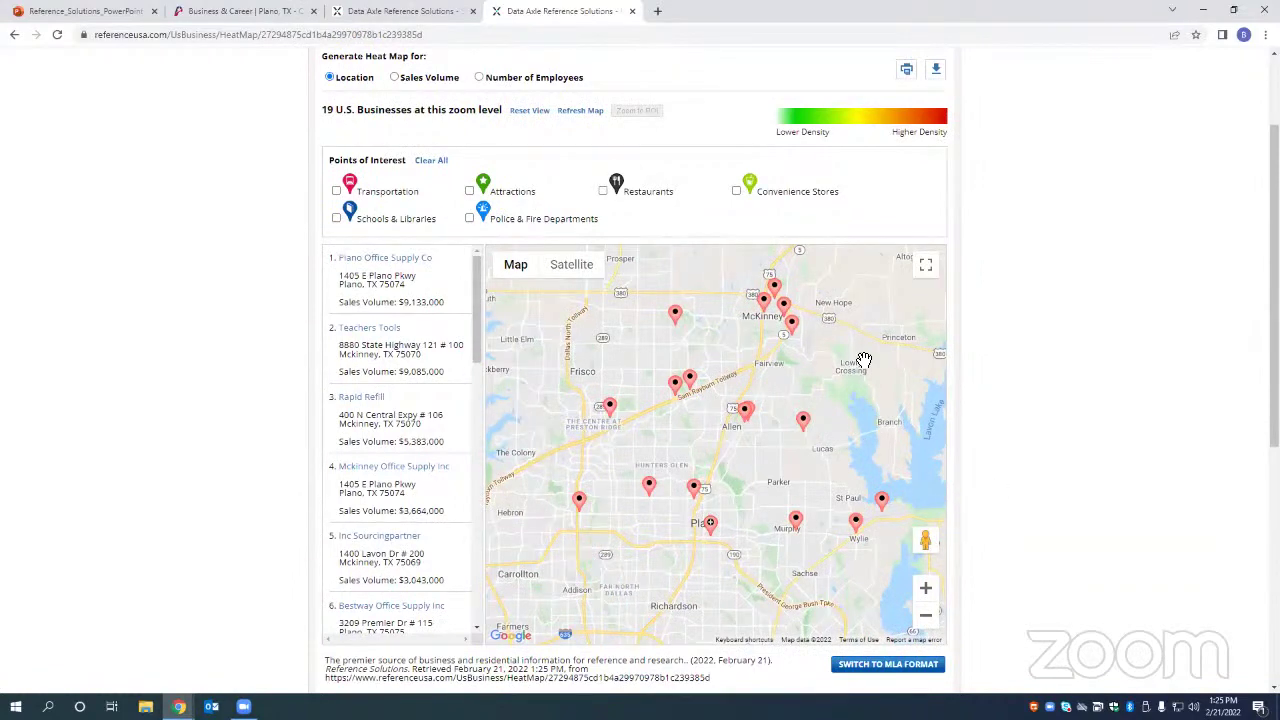
{"action": "left_click_drag", "start_coordinate": [860, 358], "coordinate": [862, 367]}
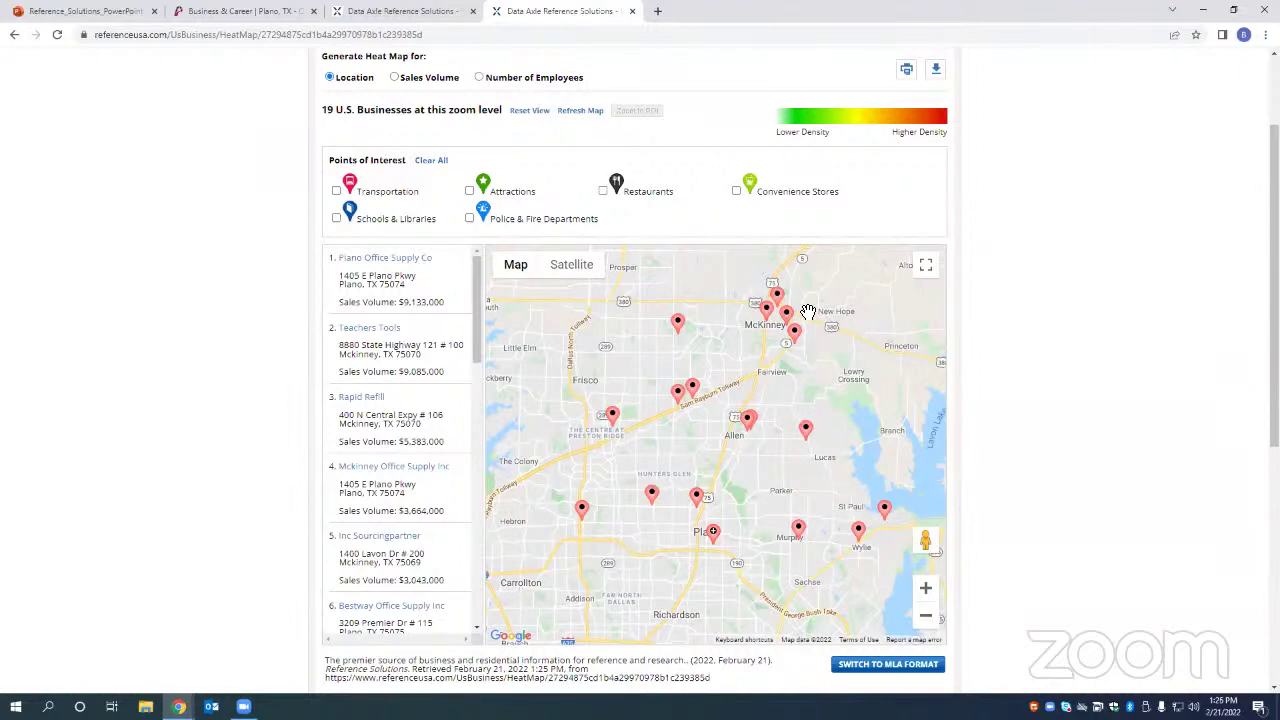
{"action": "scroll", "coordinate": [981, 323], "scroll_direction": "up", "scroll_amount": 3}
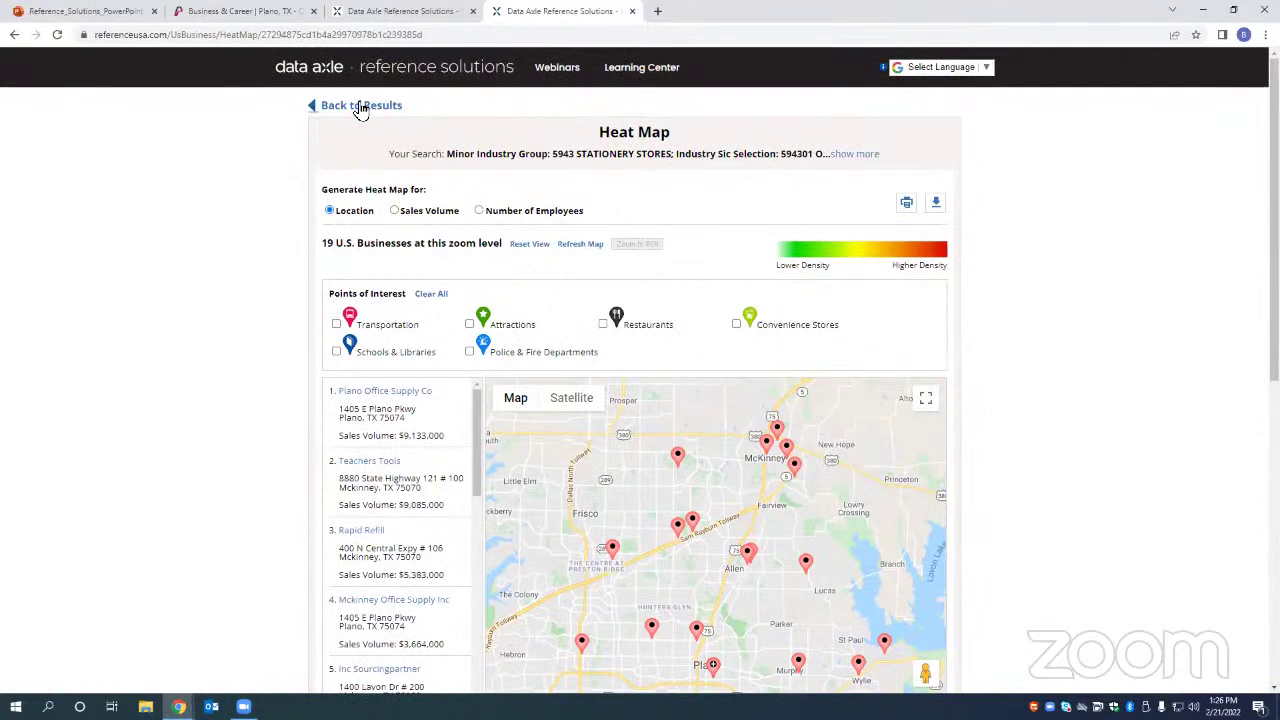
{"action": "left_click", "coordinate": [360, 107]}
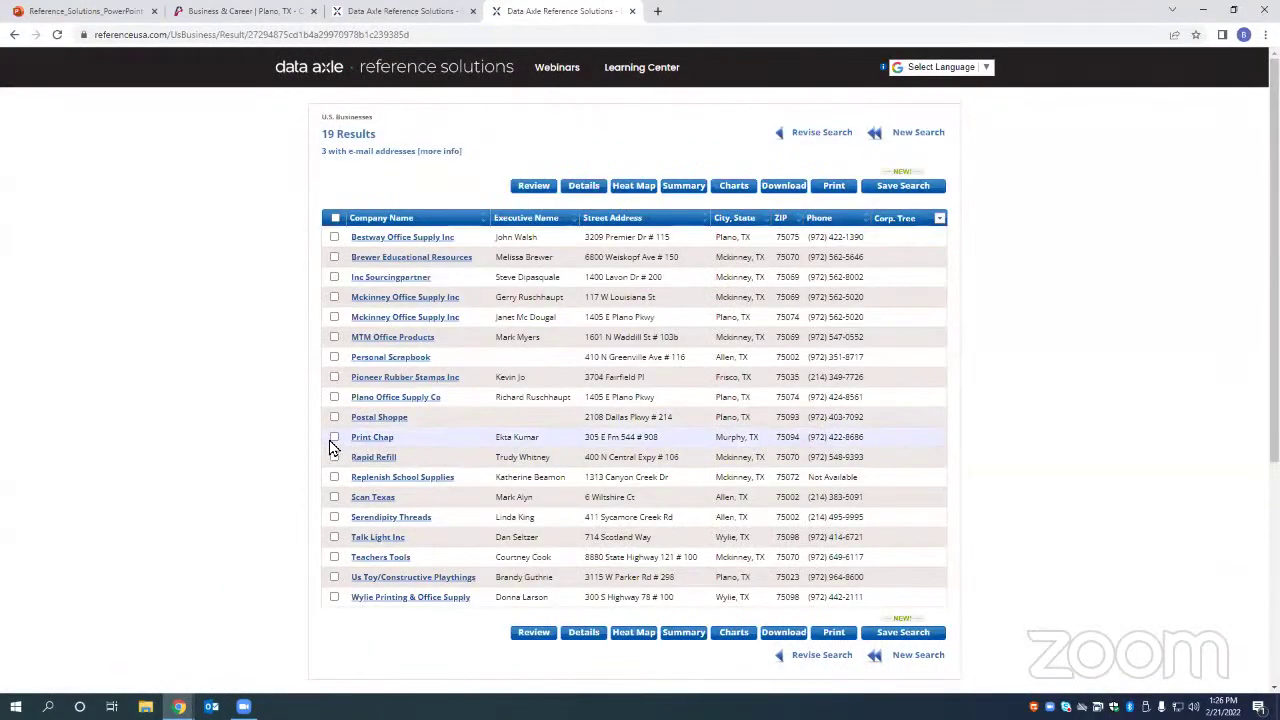
Step: Select the Print Chap, Rapid Refill and Replenish School Supplies records and open their download options
{"action": "left_click", "coordinate": [334, 437]}
{"action": "left_click", "coordinate": [334, 457]}
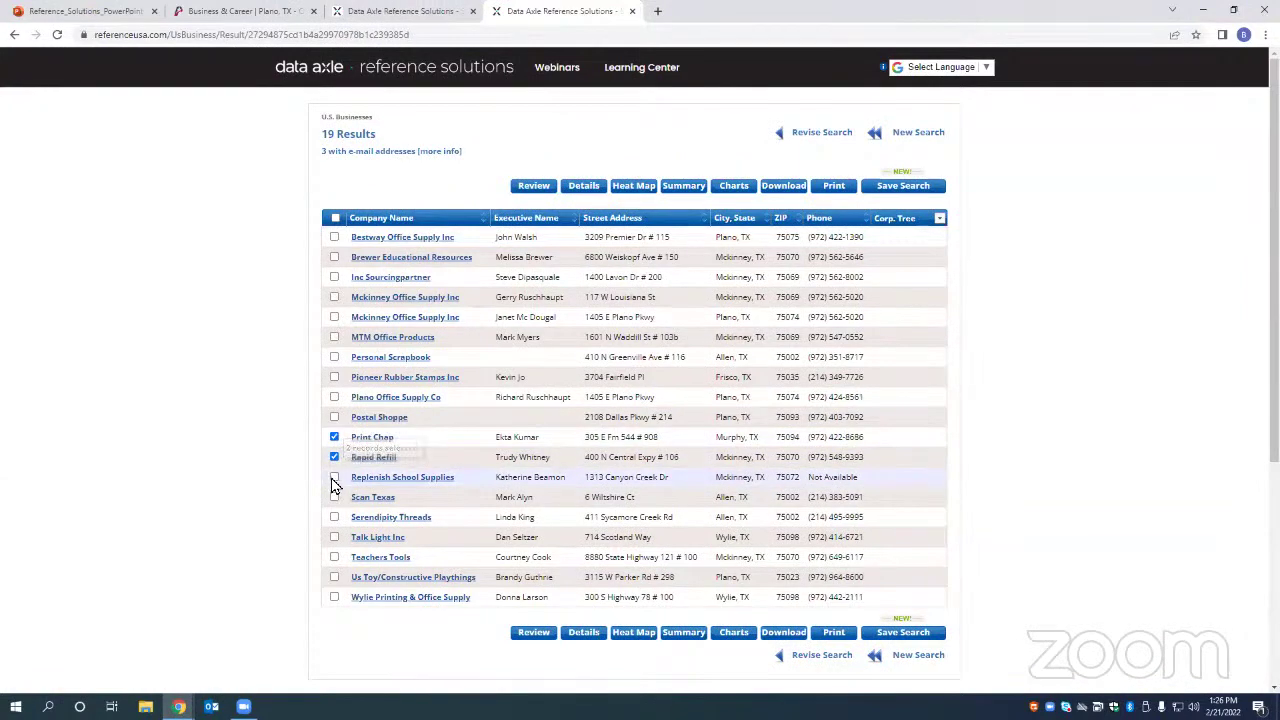
{"action": "left_click", "coordinate": [334, 477]}
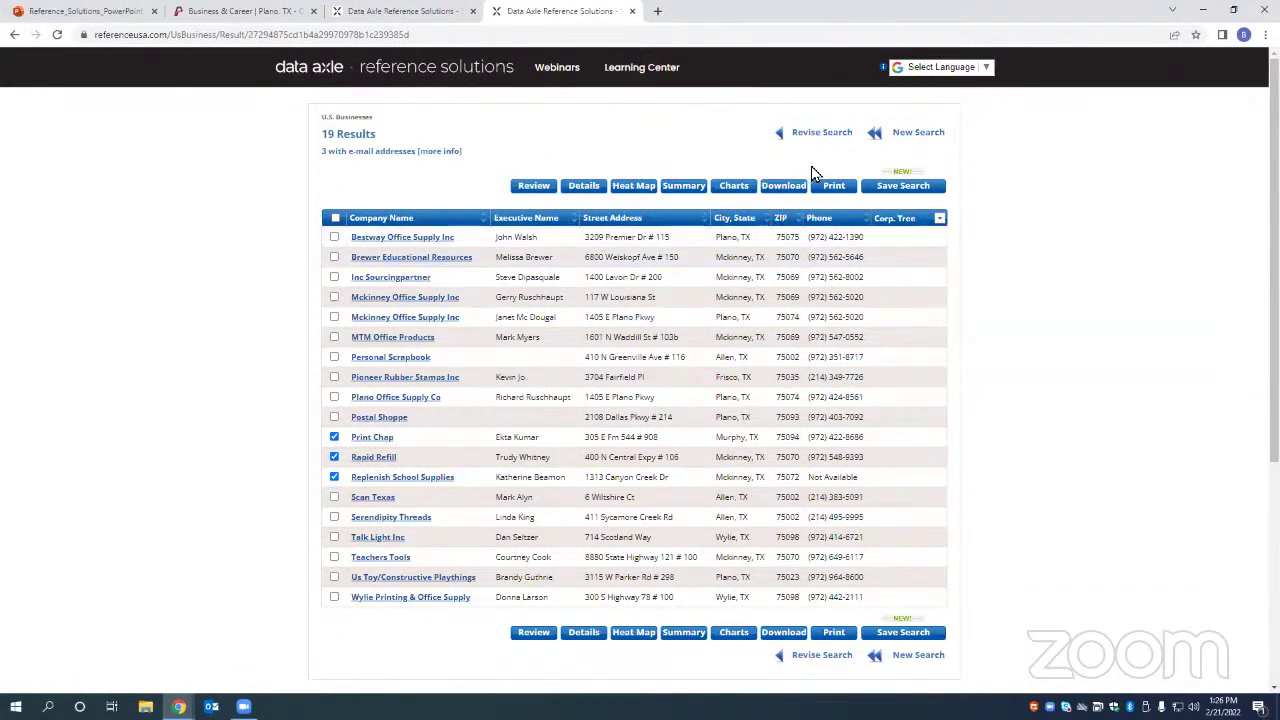
{"action": "left_click", "coordinate": [796, 190]}
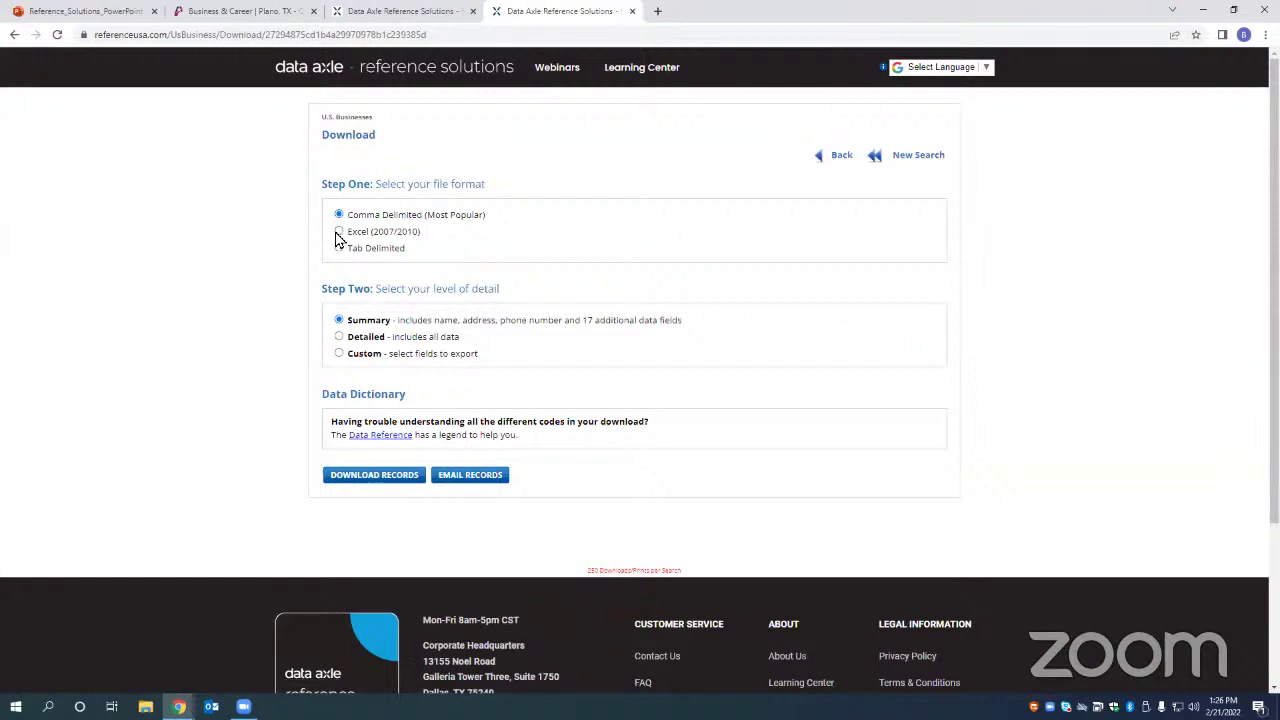
Step: Download the selected records in Excel (2007/2010) format with the Detailed level of detail
{"action": "left_click", "coordinate": [338, 232]}
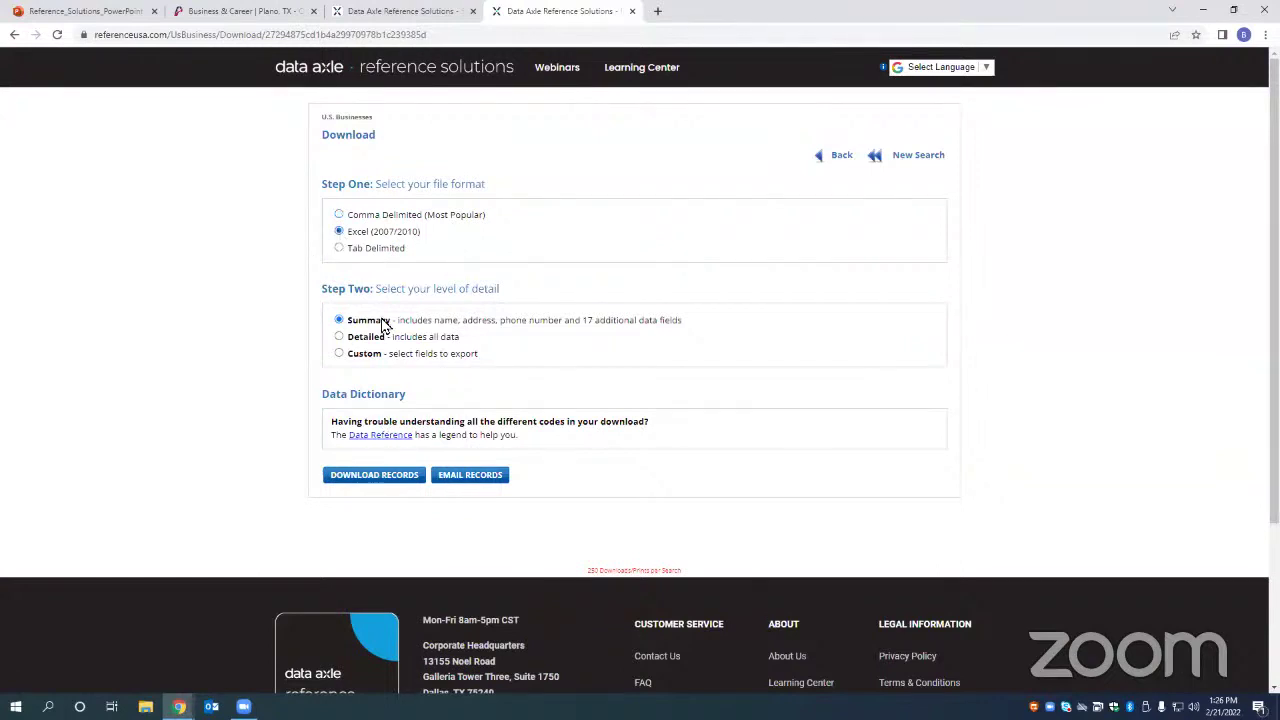
{"action": "left_click", "coordinate": [339, 337]}
{"action": "left_click", "coordinate": [410, 480]}
Step: Start a new U.S. Businesses search and browse the choices of the Executive Ethnicity filter
{"action": "left_click", "coordinate": [872, 152]}
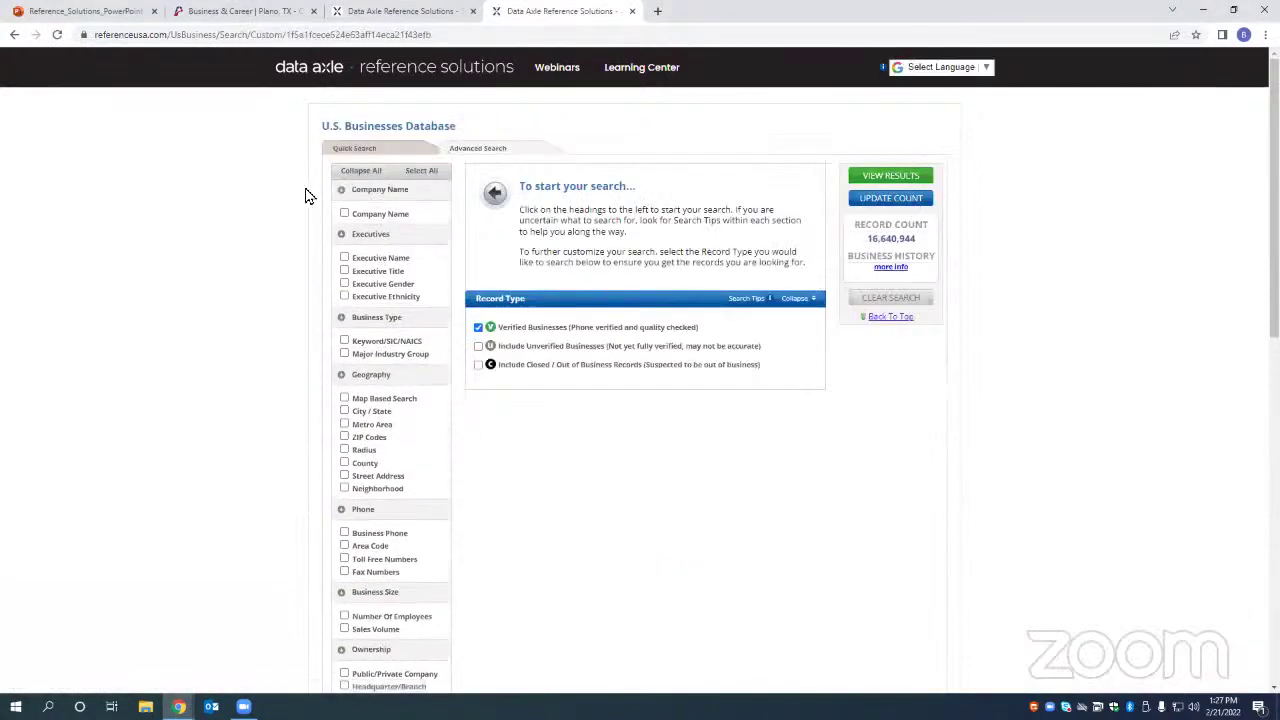
{"action": "left_click", "coordinate": [344, 297]}
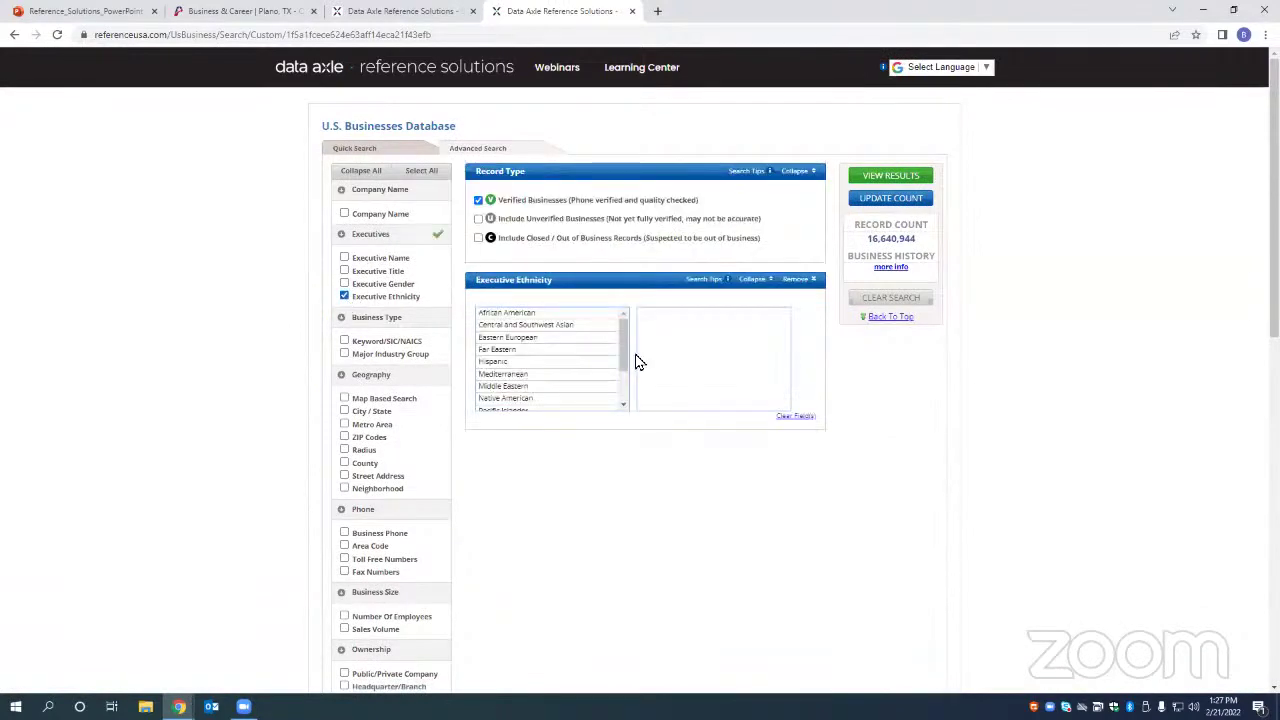
{"action": "scroll", "coordinate": [612, 365], "scroll_direction": "down", "scroll_amount": 3}
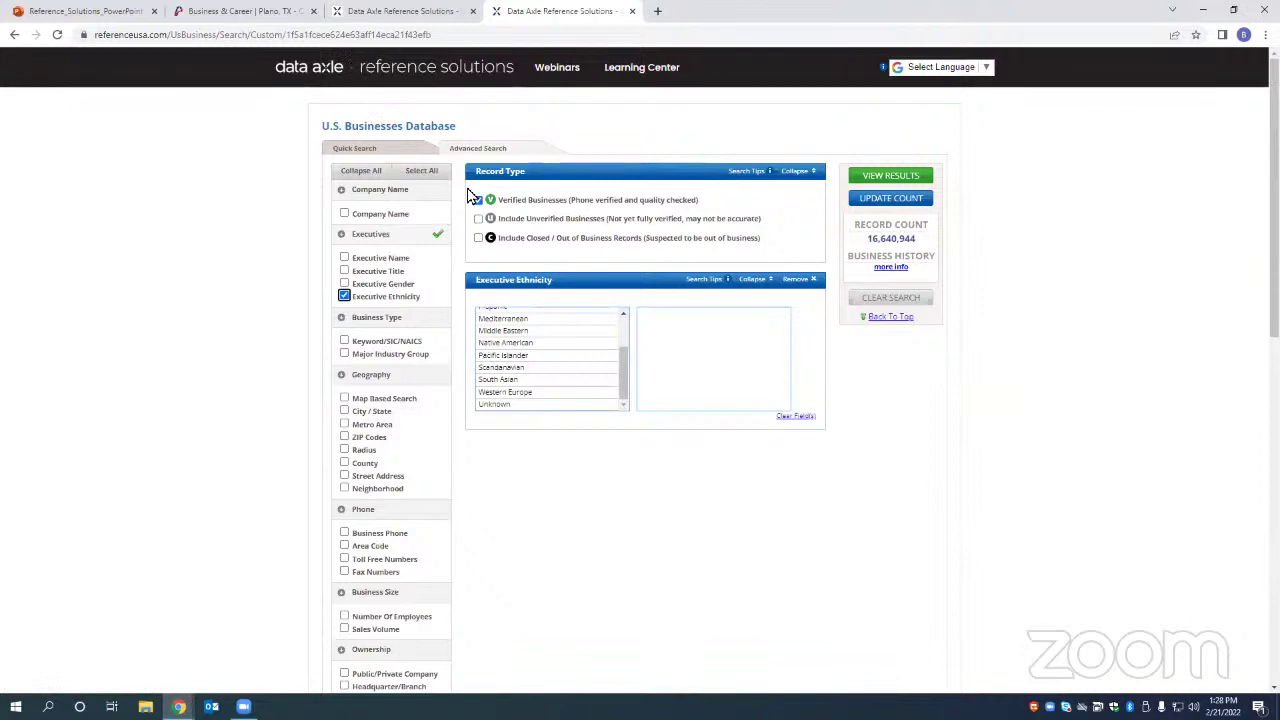
Step: Return to the list of available databases and open the advanced search of the U.S. Consumers / Lifestyles database
{"action": "left_click", "coordinate": [371, 76]}
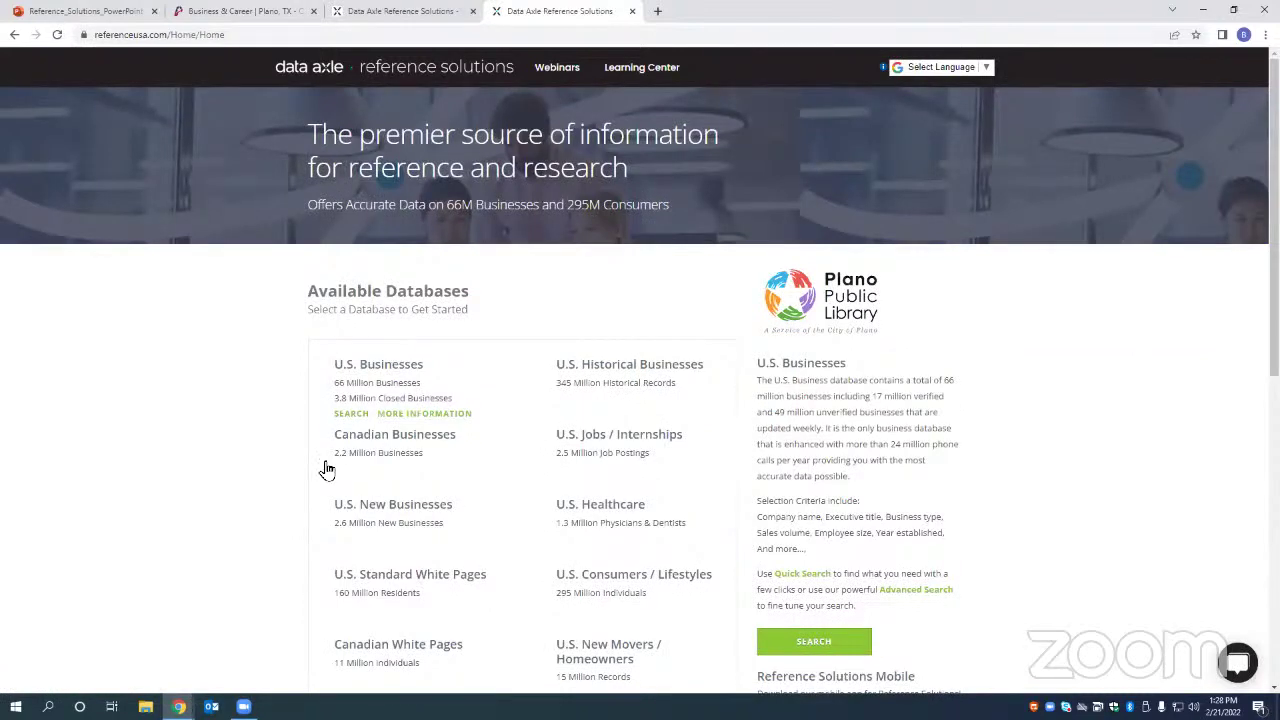
{"action": "scroll", "coordinate": [270, 444], "scroll_direction": "down", "scroll_amount": 1}
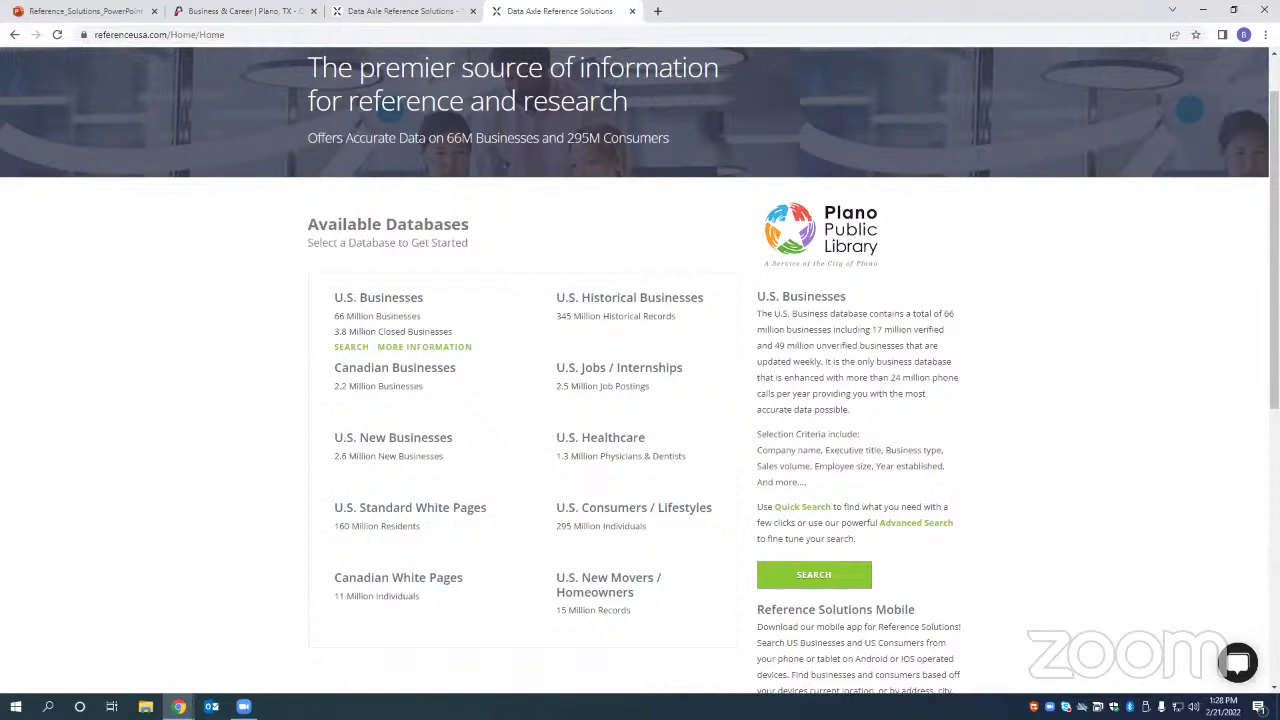
{"action": "mouse_move", "coordinate": [663, 540]}
{"action": "mouse_move", "coordinate": [692, 515]}
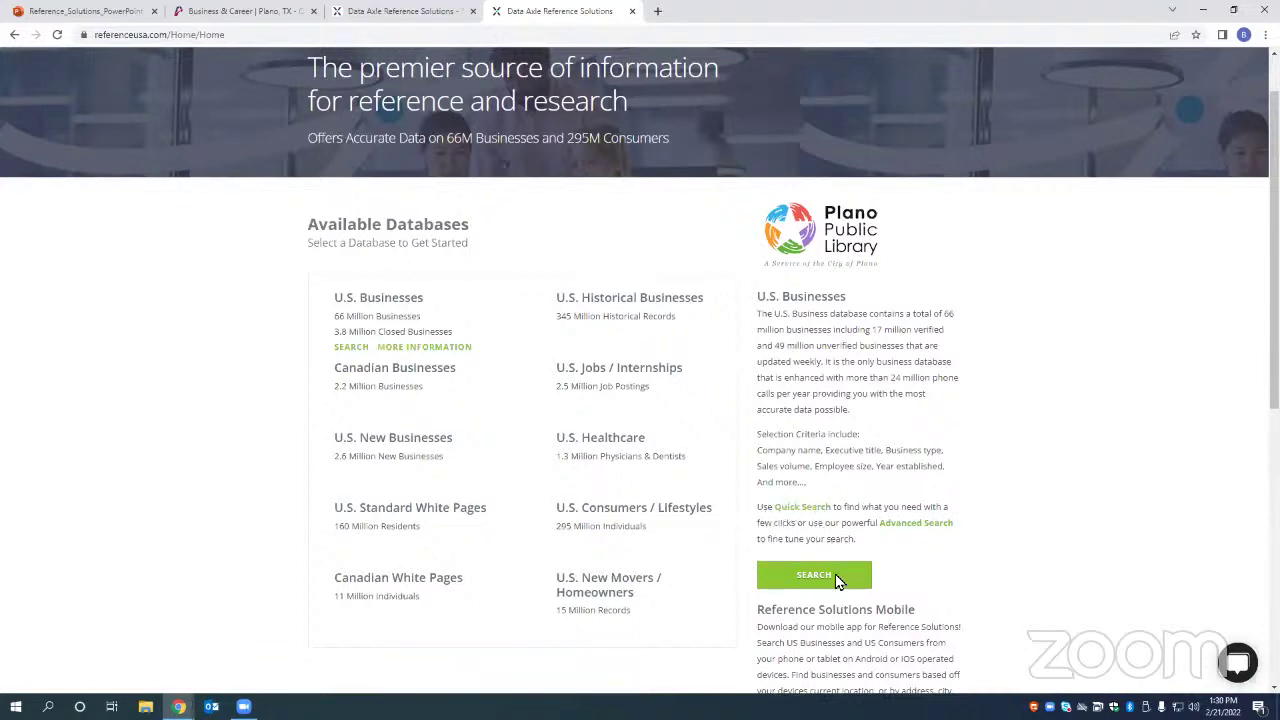
{"action": "mouse_move", "coordinate": [634, 498]}
{"action": "left_click", "coordinate": [648, 520]}
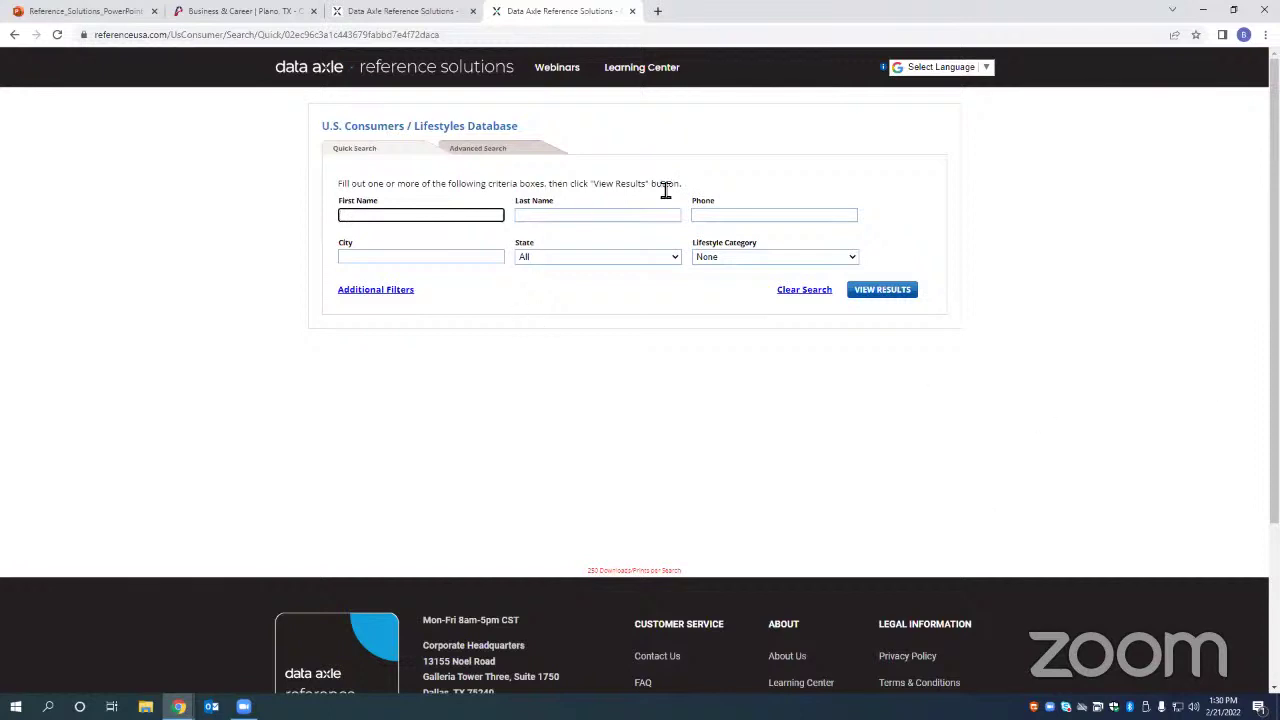
{"action": "left_click", "coordinate": [513, 157]}
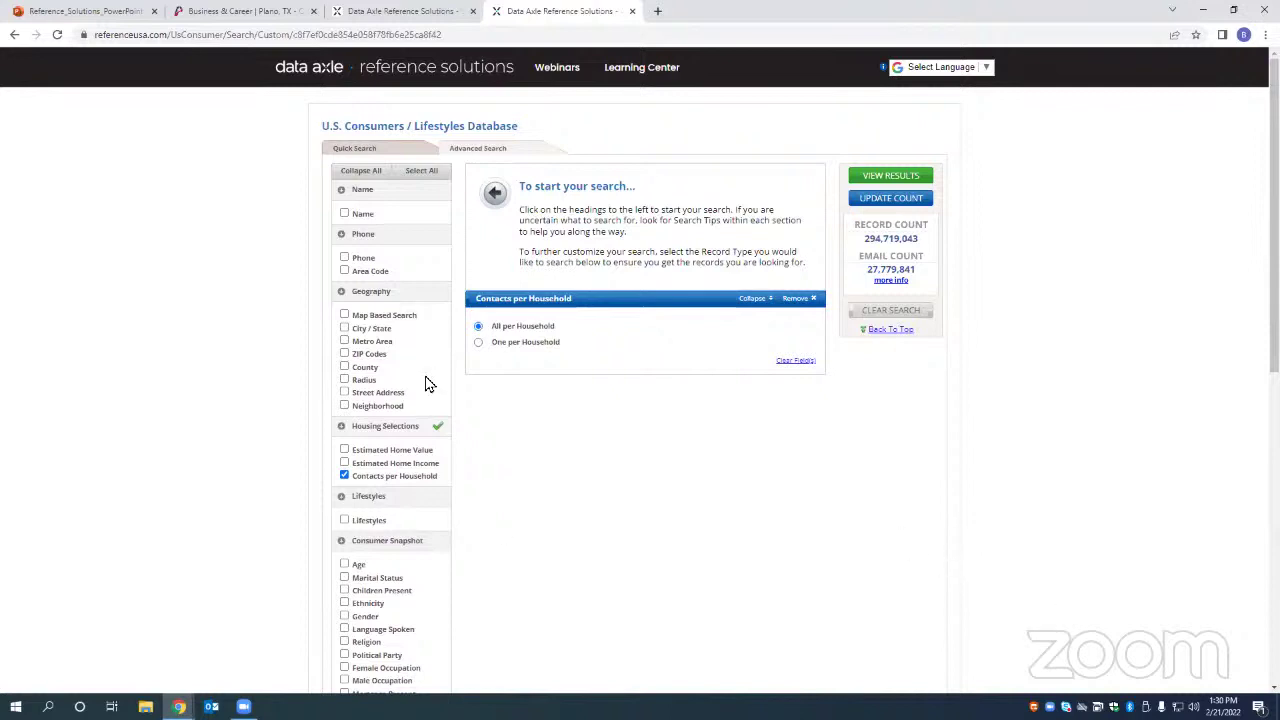
Step: Add a Metro Area filter for Texas and choose Dallas F Wth, TX
{"action": "left_click", "coordinate": [345, 341]}
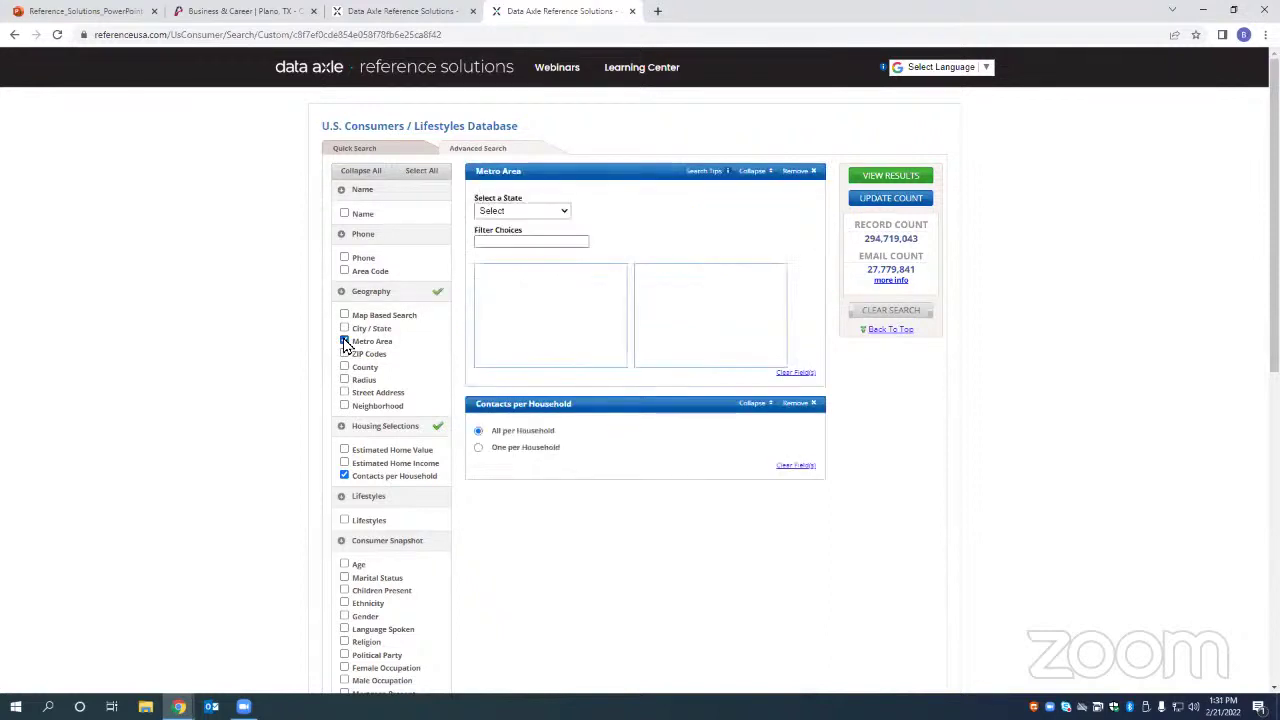
{"action": "left_click", "coordinate": [490, 211]}
{"action": "scroll", "coordinate": [512, 362], "scroll_direction": "down", "scroll_amount": 10}
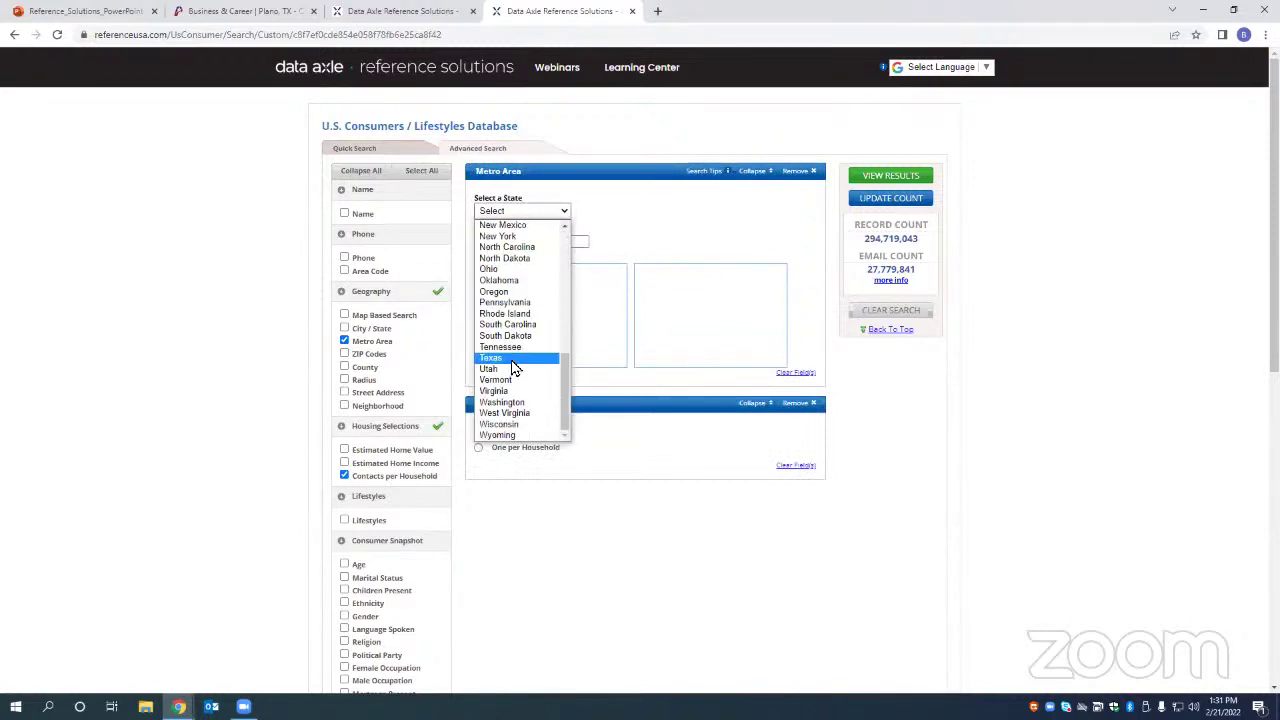
{"action": "left_click", "coordinate": [511, 360]}
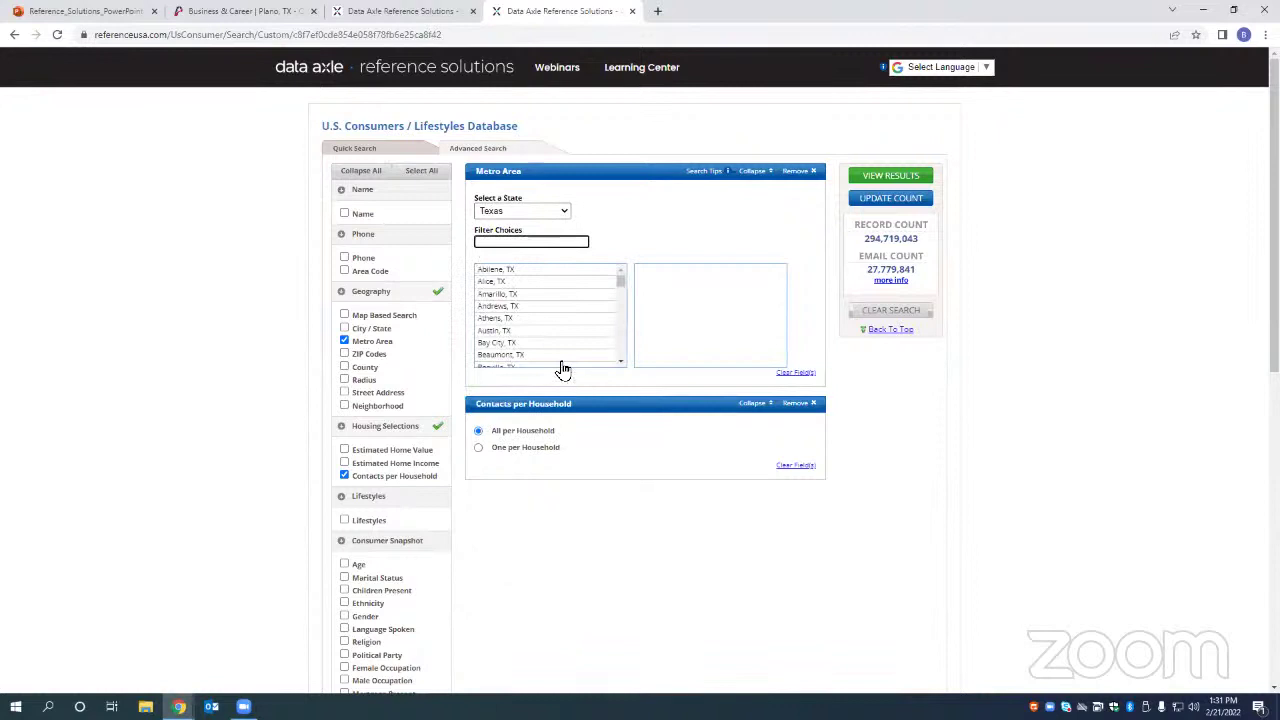
{"action": "scroll", "coordinate": [560, 365], "scroll_direction": "down", "scroll_amount": 6}
{"action": "scroll", "coordinate": [552, 357], "scroll_direction": "up", "scroll_amount": 2}
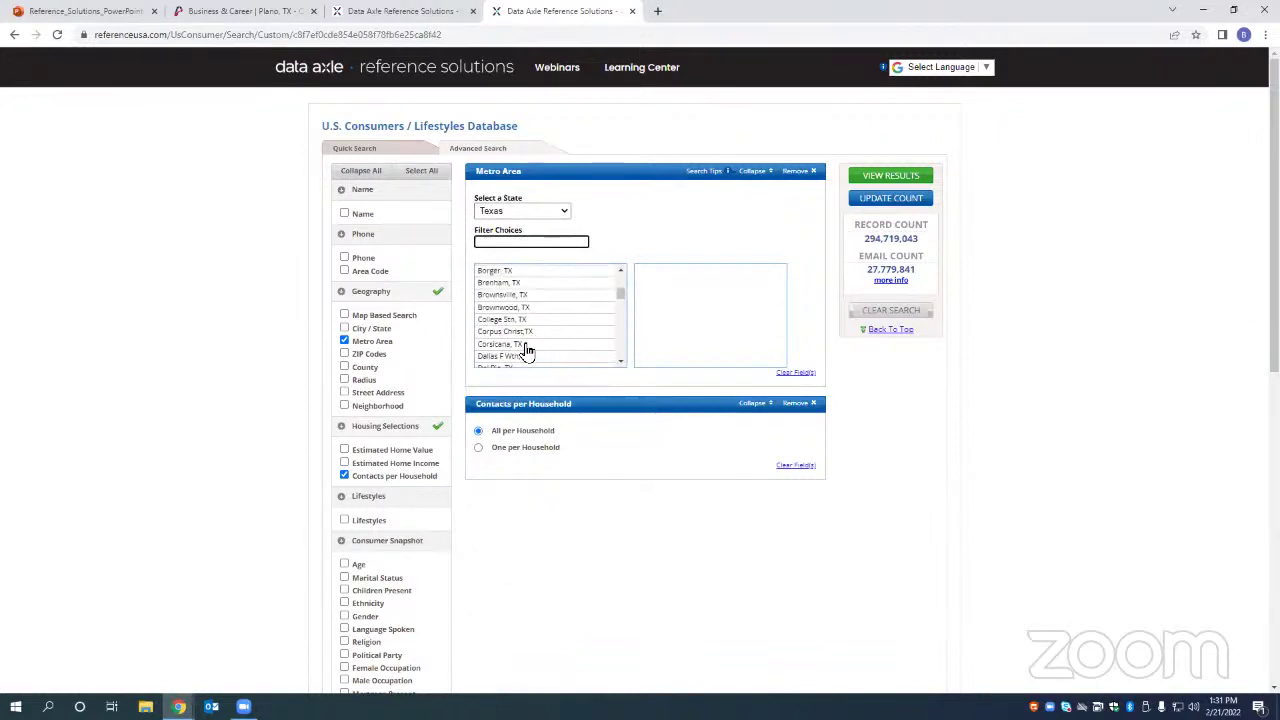
{"action": "double_click", "coordinate": [493, 357]}
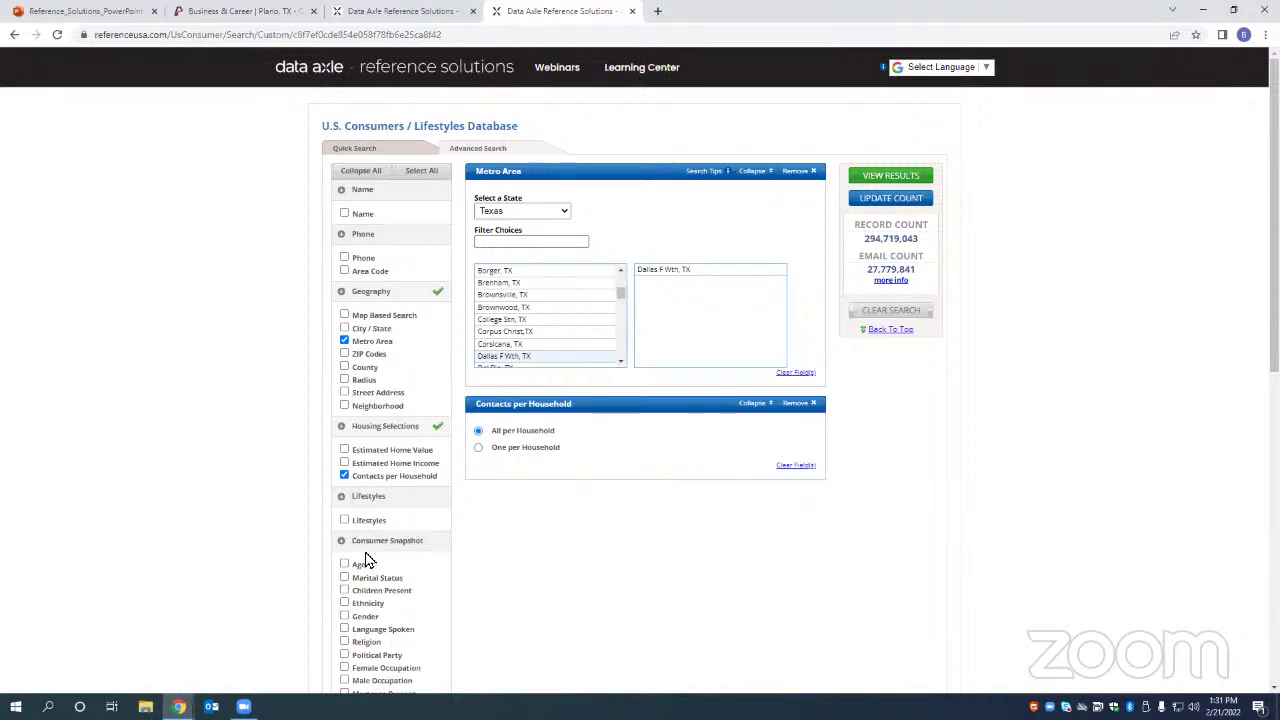
Step: Add an Estimated Home Income filter and choose the $500,000 Plus range
{"action": "scroll", "coordinate": [362, 565], "scroll_direction": "down", "scroll_amount": 3}
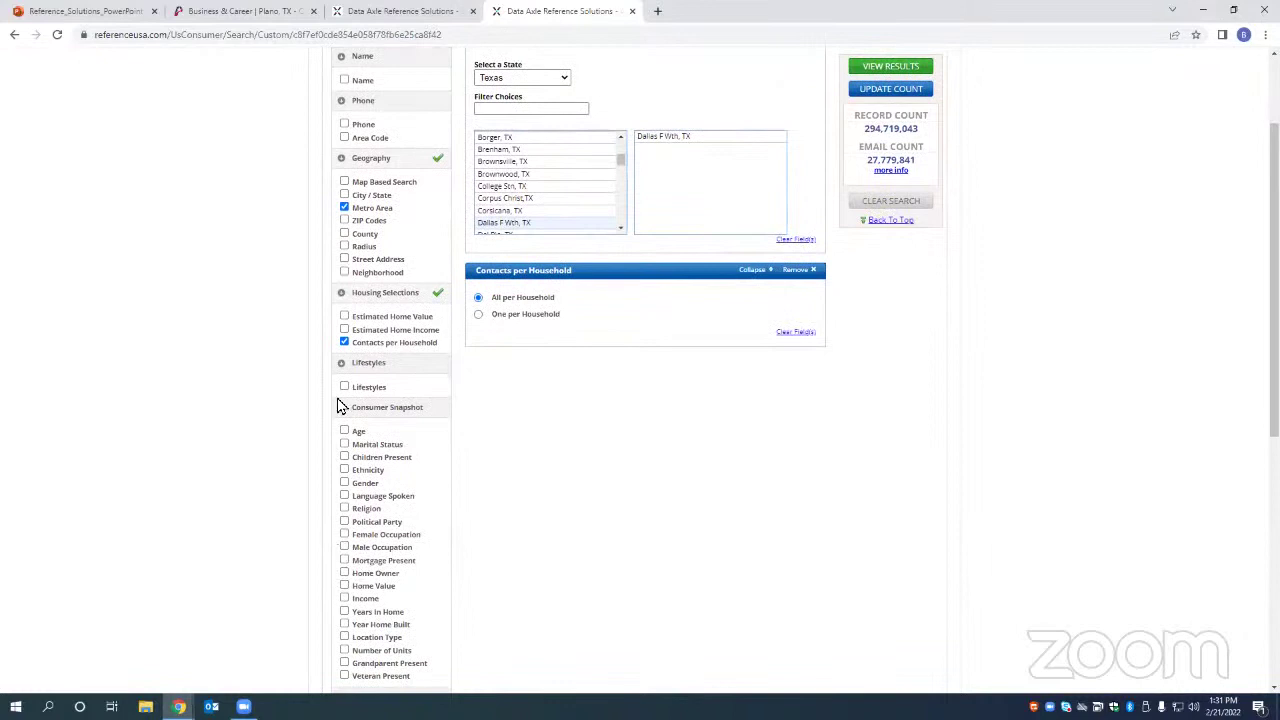
{"action": "scroll", "coordinate": [332, 410], "scroll_direction": "down", "scroll_amount": 2}
{"action": "scroll", "coordinate": [332, 410], "scroll_direction": "up", "scroll_amount": 4}
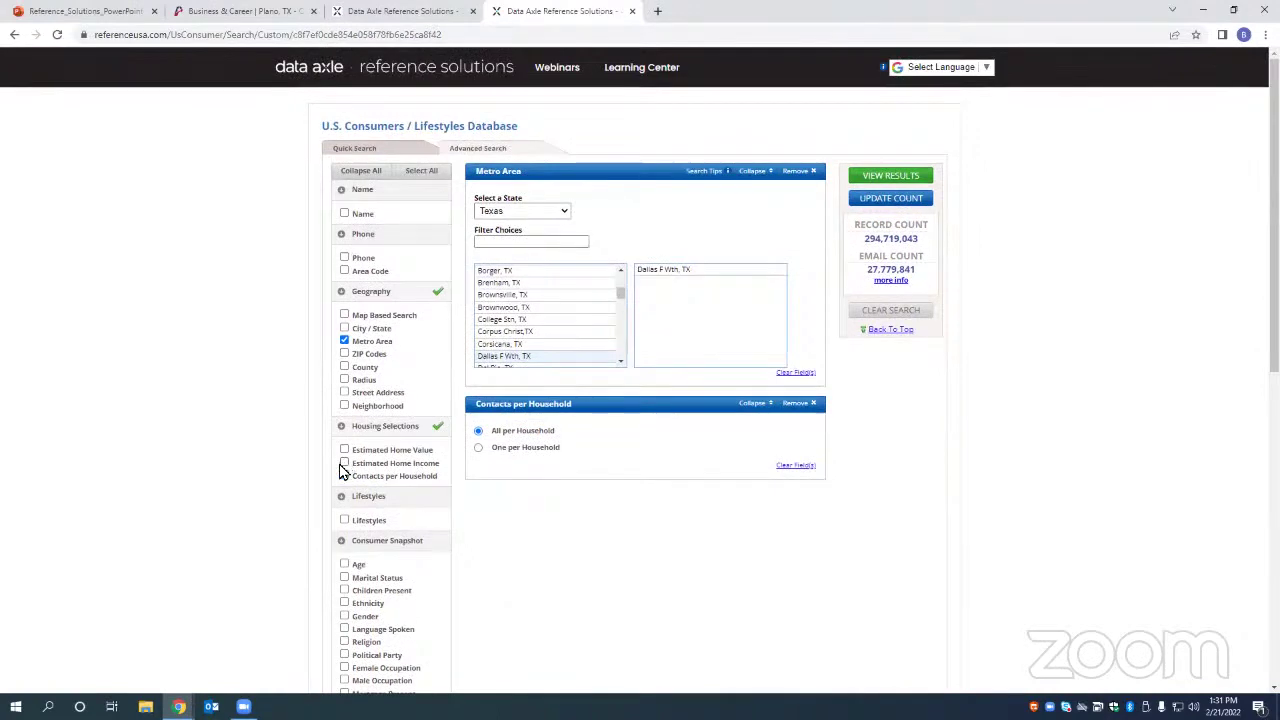
{"action": "left_click", "coordinate": [344, 463]}
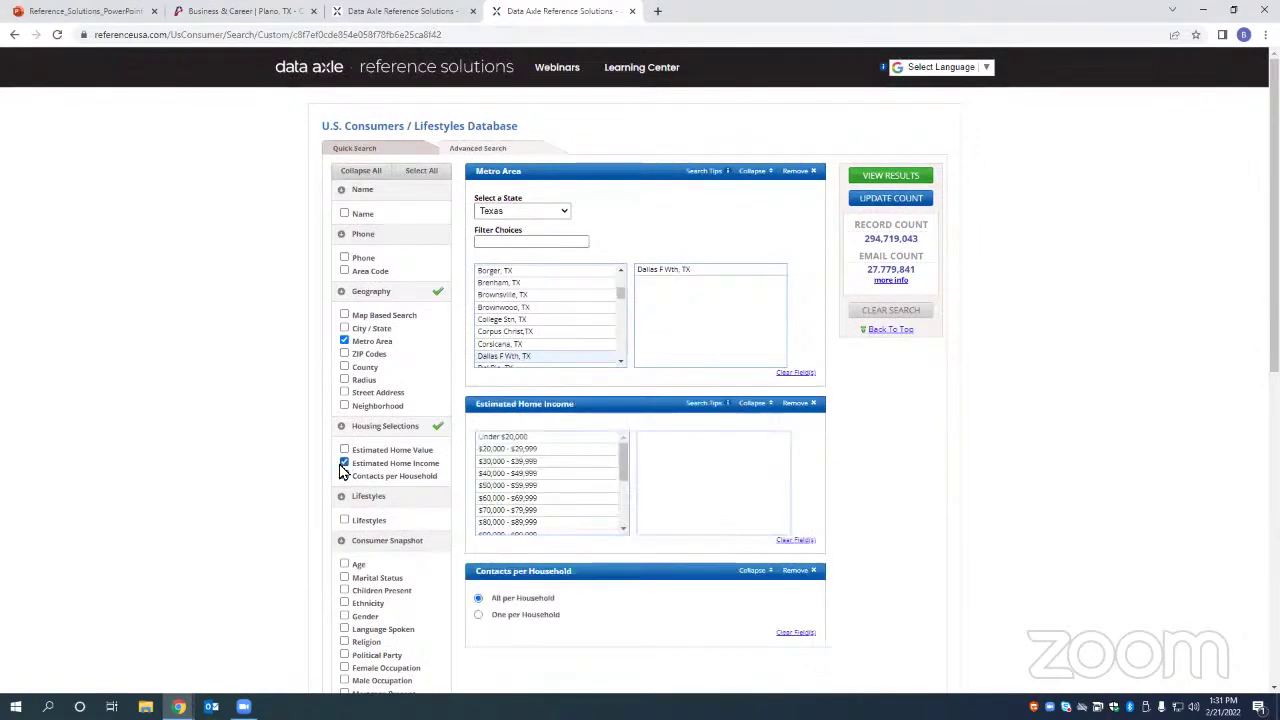
{"action": "scroll", "coordinate": [551, 491], "scroll_direction": "down", "scroll_amount": 3}
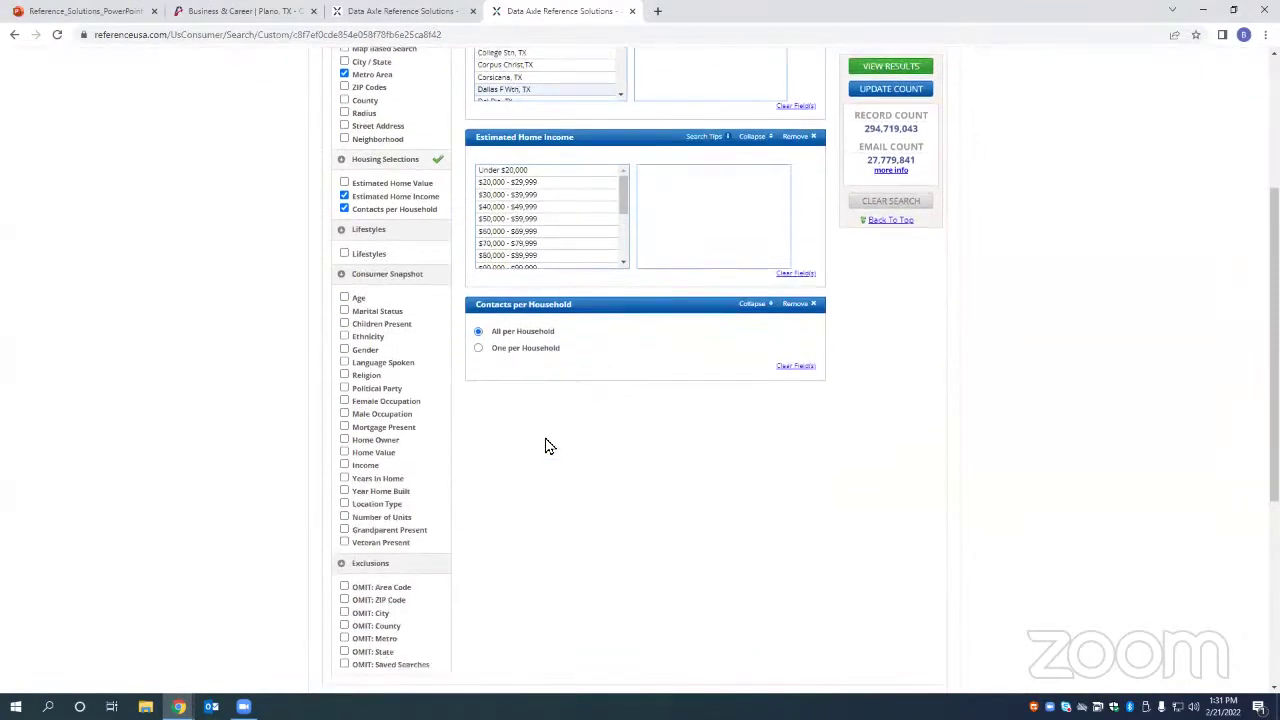
{"action": "scroll", "coordinate": [546, 443], "scroll_direction": "up", "scroll_amount": 3}
{"action": "scroll", "coordinate": [617, 476], "scroll_direction": "down", "scroll_amount": 3}
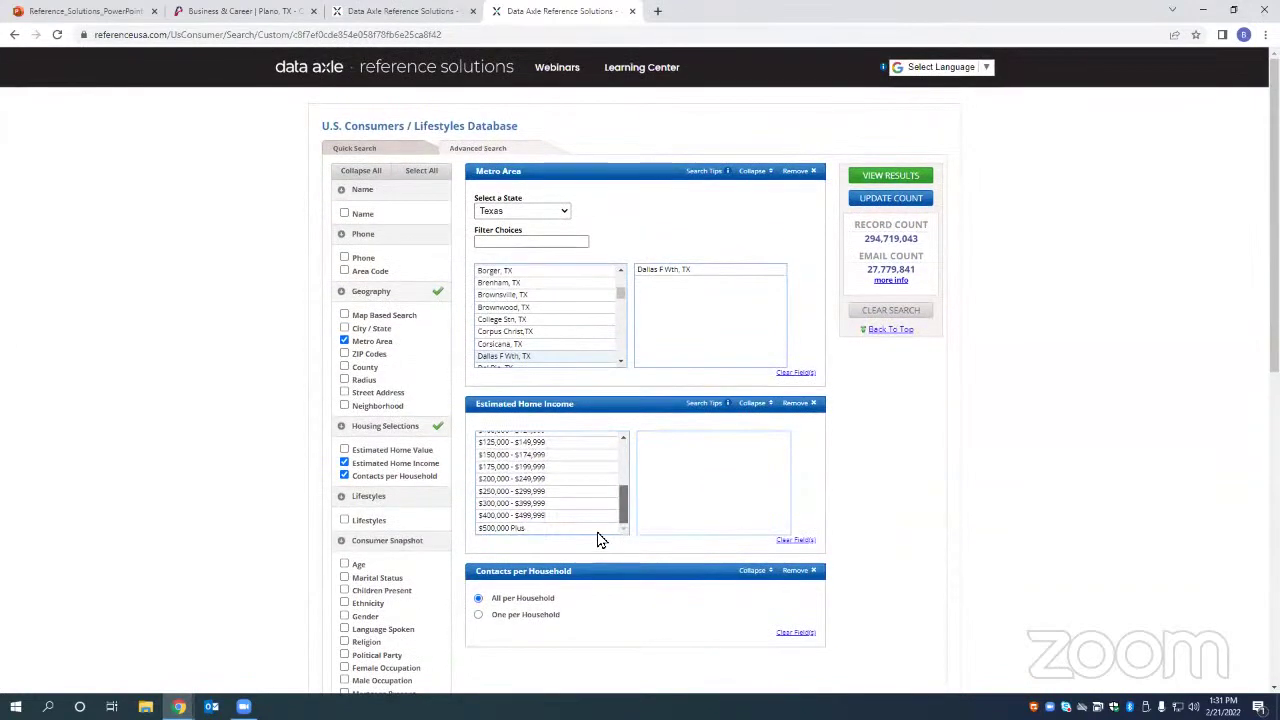
{"action": "left_click", "coordinate": [510, 530]}
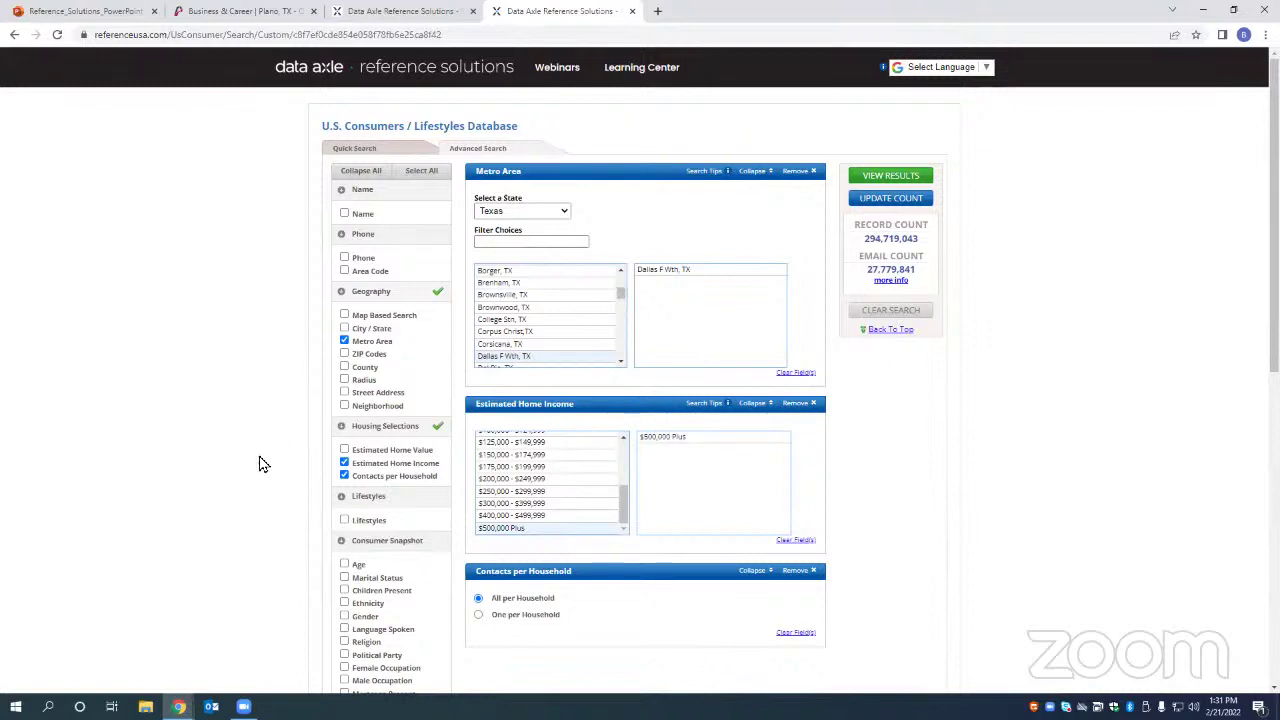
Step: Add a Lifestyles filter with Boating & Sailing, Camping & Hiking and General Outdoor Sports under Outdoor Recreation, and update the record count
{"action": "scroll", "coordinate": [277, 526], "scroll_direction": "down", "scroll_amount": 1}
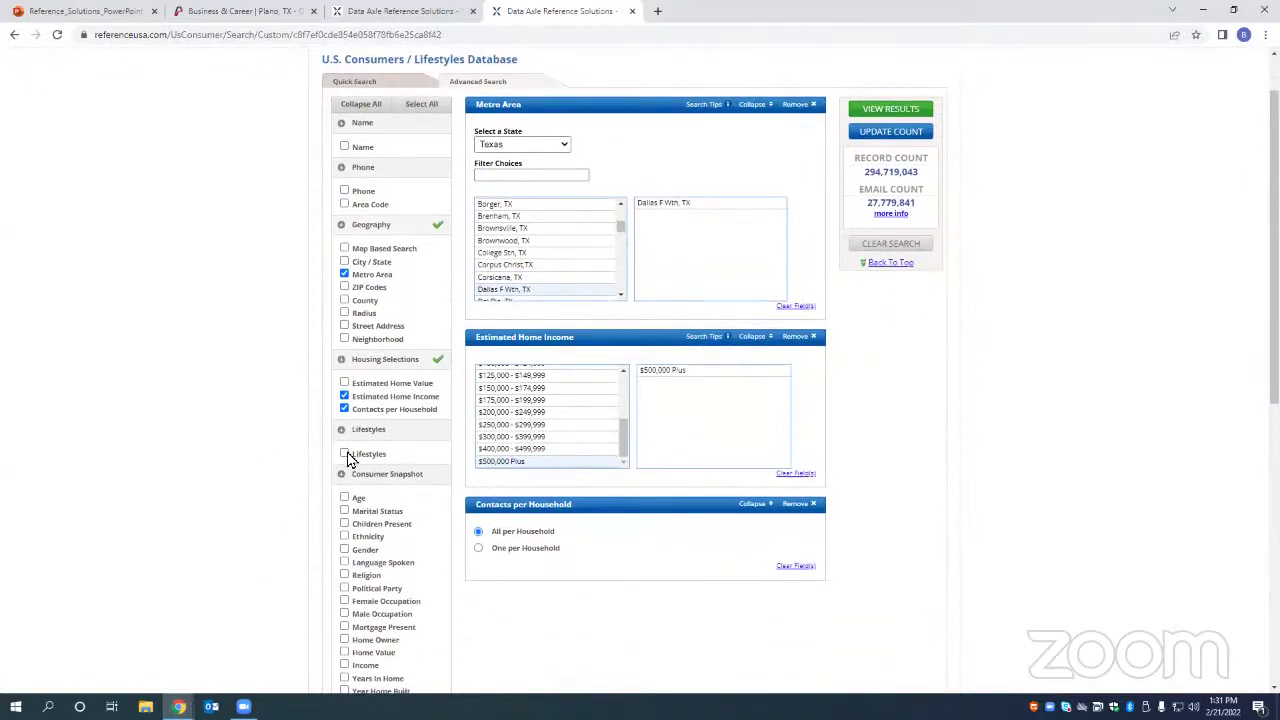
{"action": "left_click", "coordinate": [345, 454]}
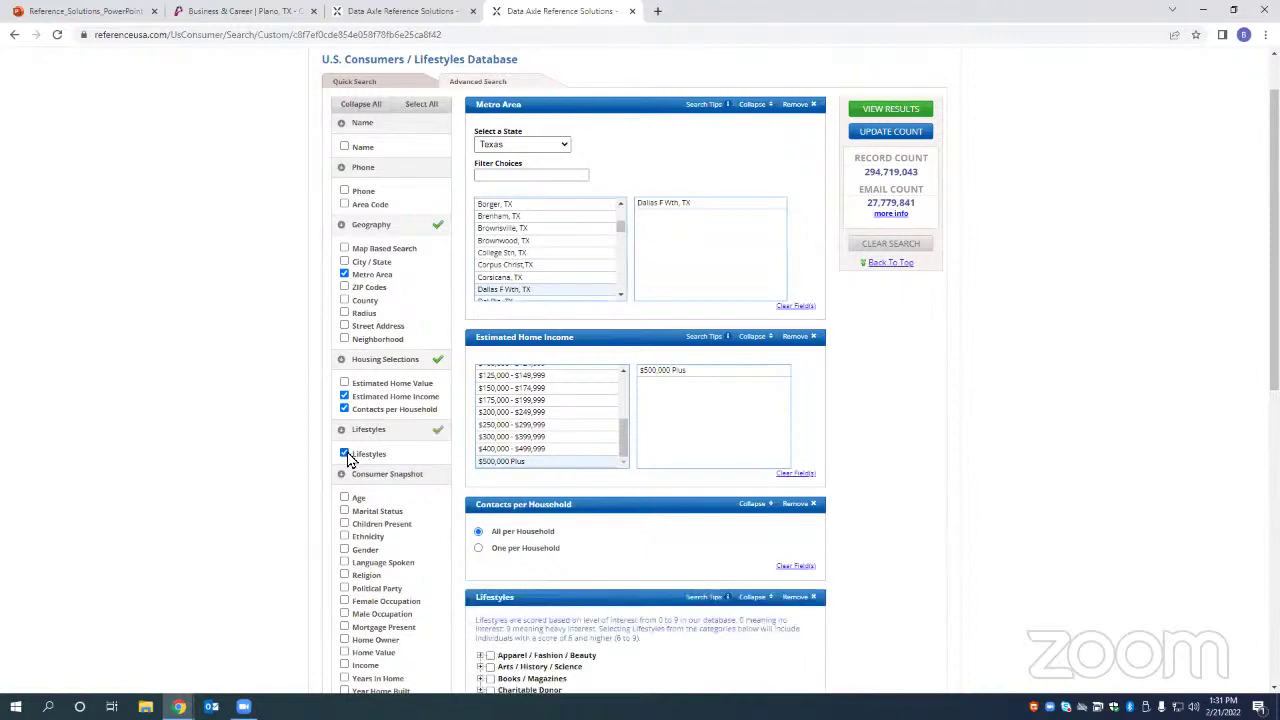
{"action": "scroll", "coordinate": [849, 530], "scroll_direction": "down", "scroll_amount": 4}
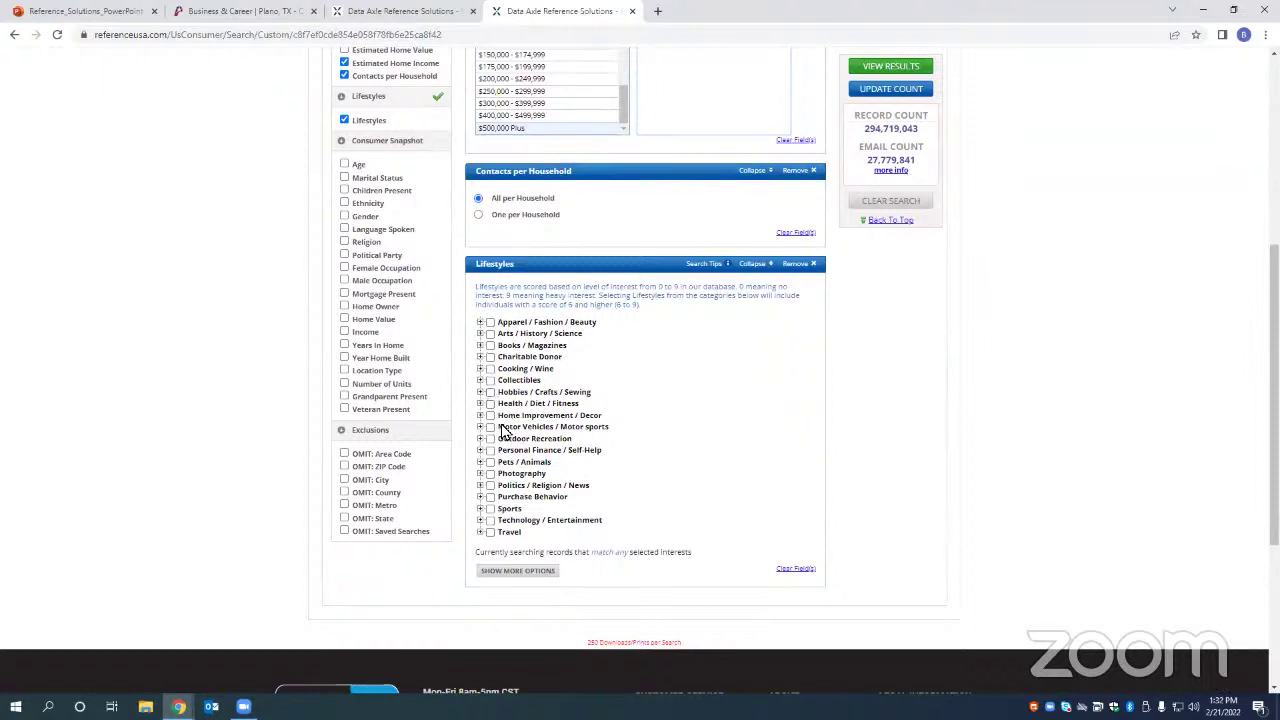
{"action": "left_click", "coordinate": [481, 440]}
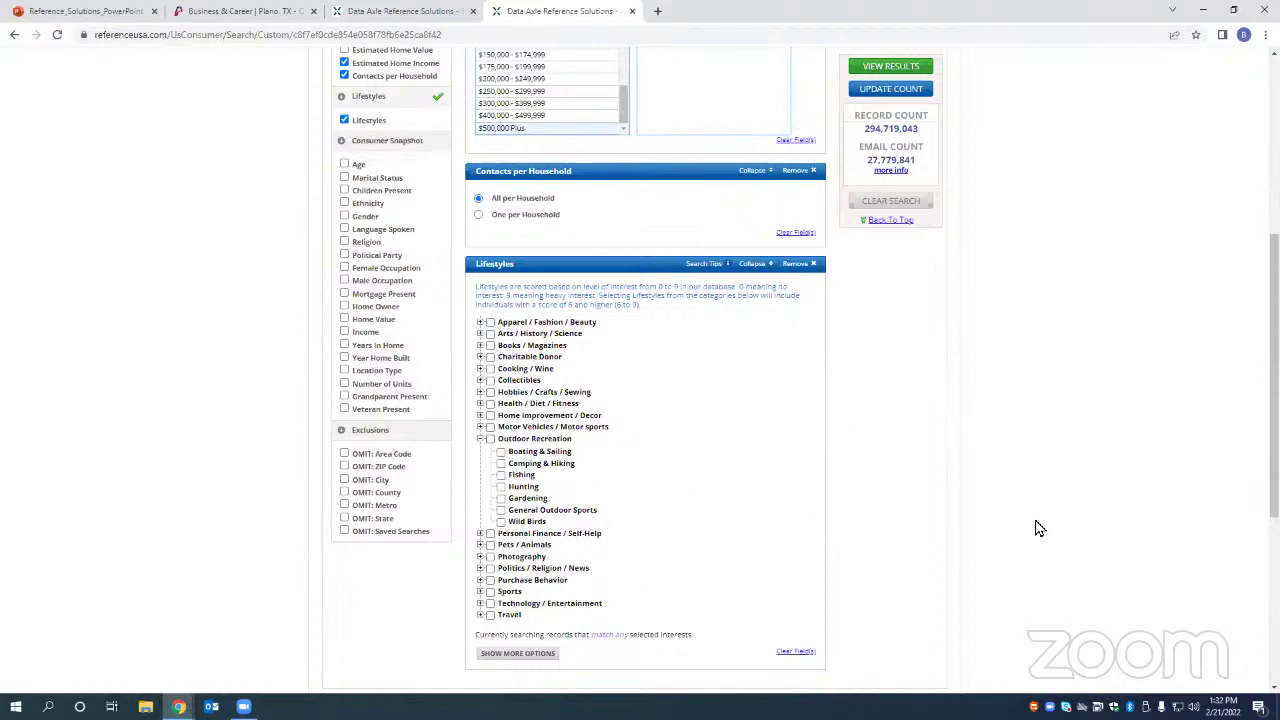
{"action": "left_click", "coordinate": [501, 452]}
{"action": "left_click", "coordinate": [500, 464]}
{"action": "left_click", "coordinate": [501, 511]}
{"action": "scroll", "coordinate": [943, 554], "scroll_direction": "up", "scroll_amount": 1}
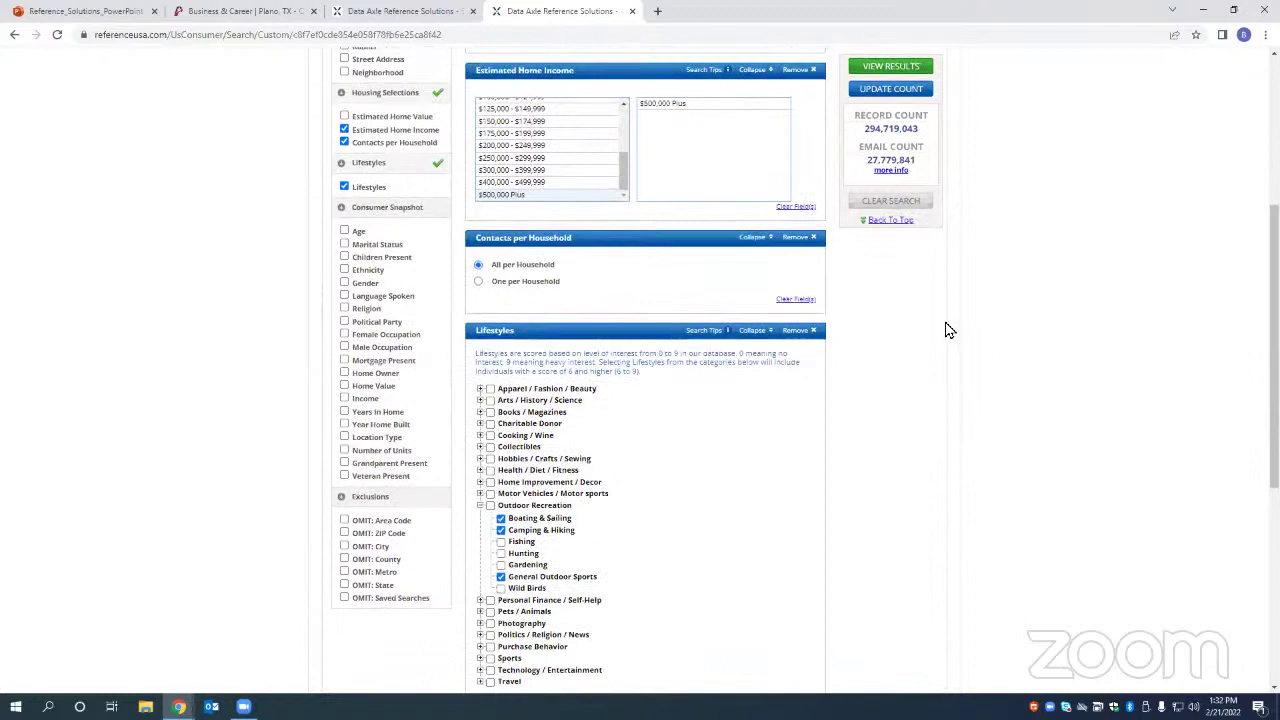
{"action": "left_click", "coordinate": [890, 91]}
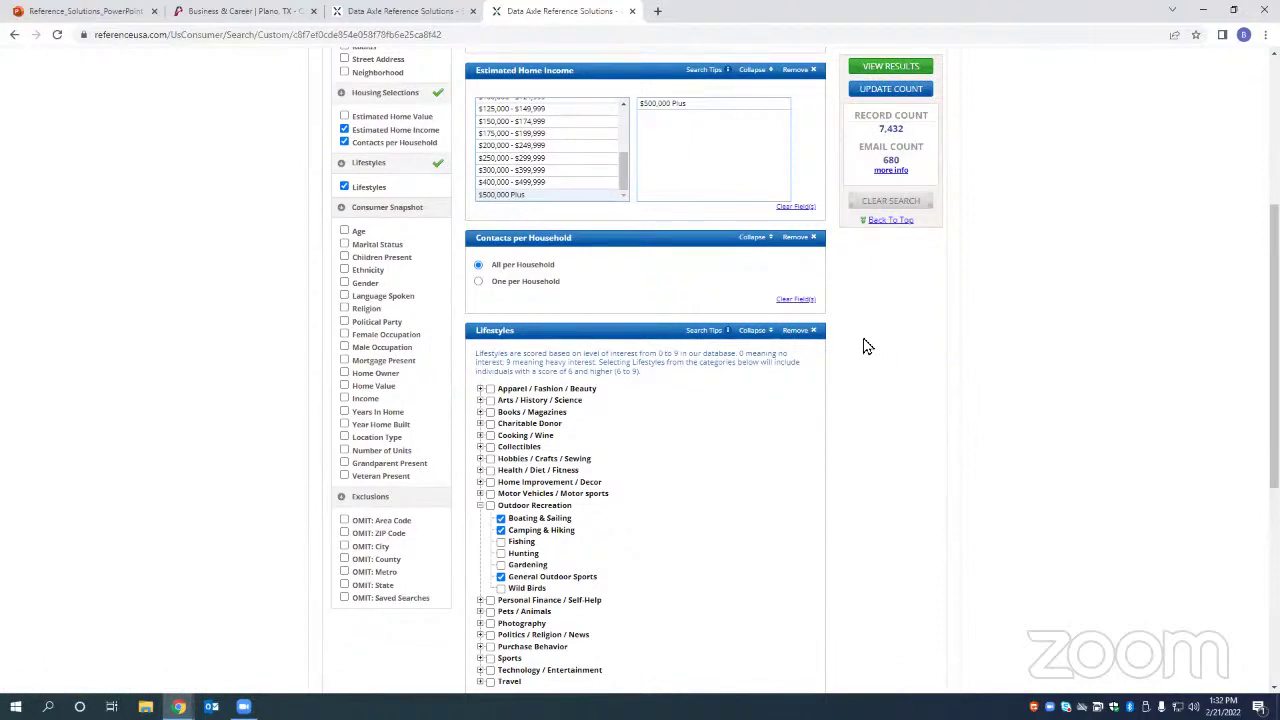
Step: View the results of the consumer search and open their heat map
{"action": "scroll", "coordinate": [880, 350], "scroll_direction": "up", "scroll_amount": 4}
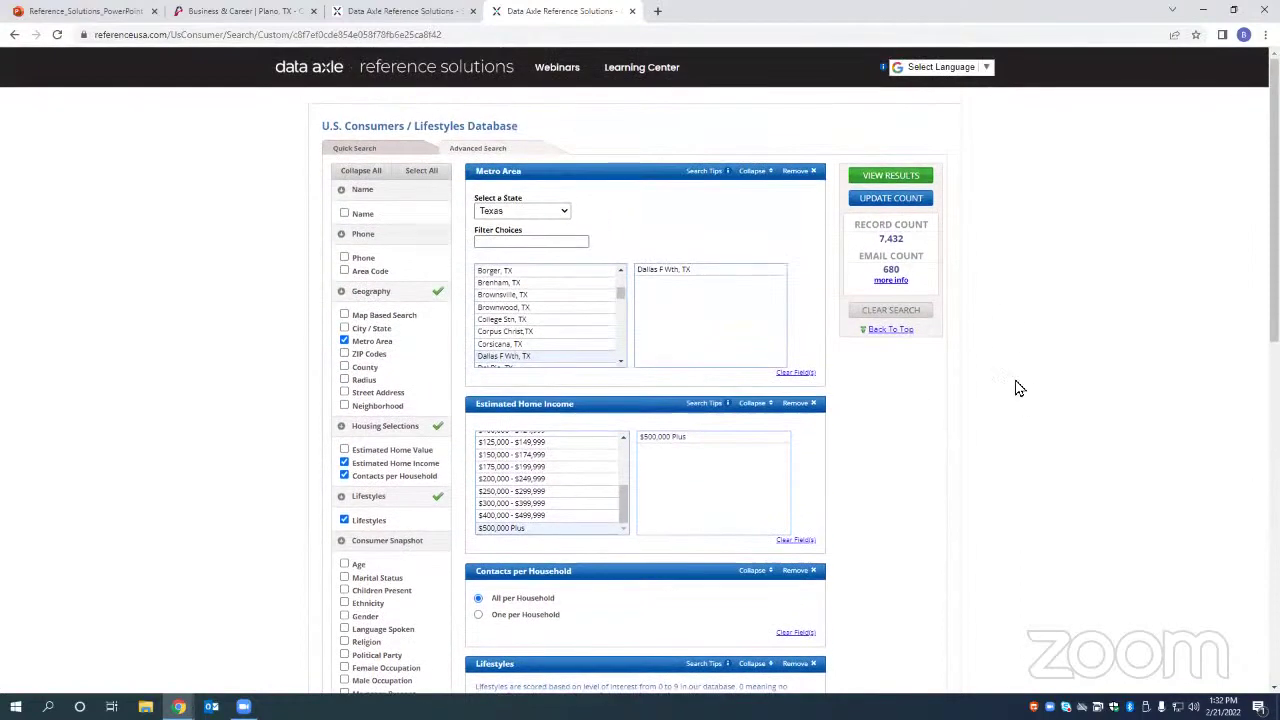
{"action": "left_click", "coordinate": [906, 176]}
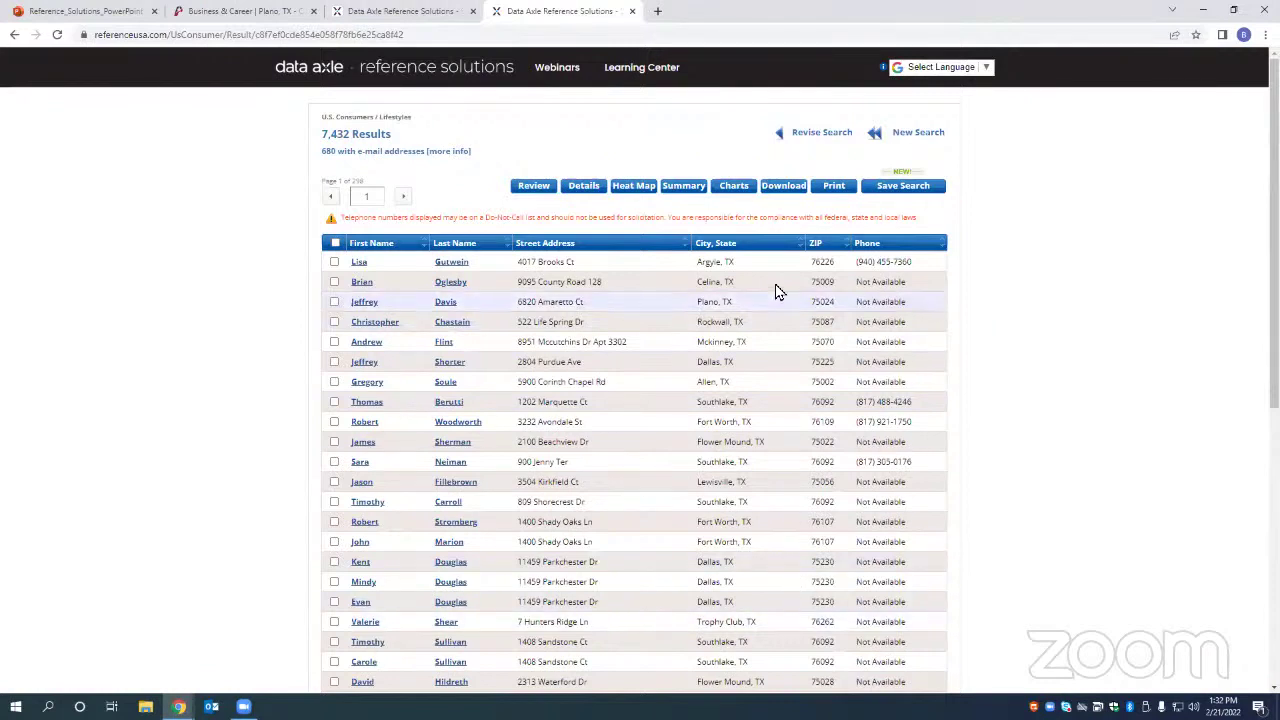
{"action": "left_click", "coordinate": [648, 190]}
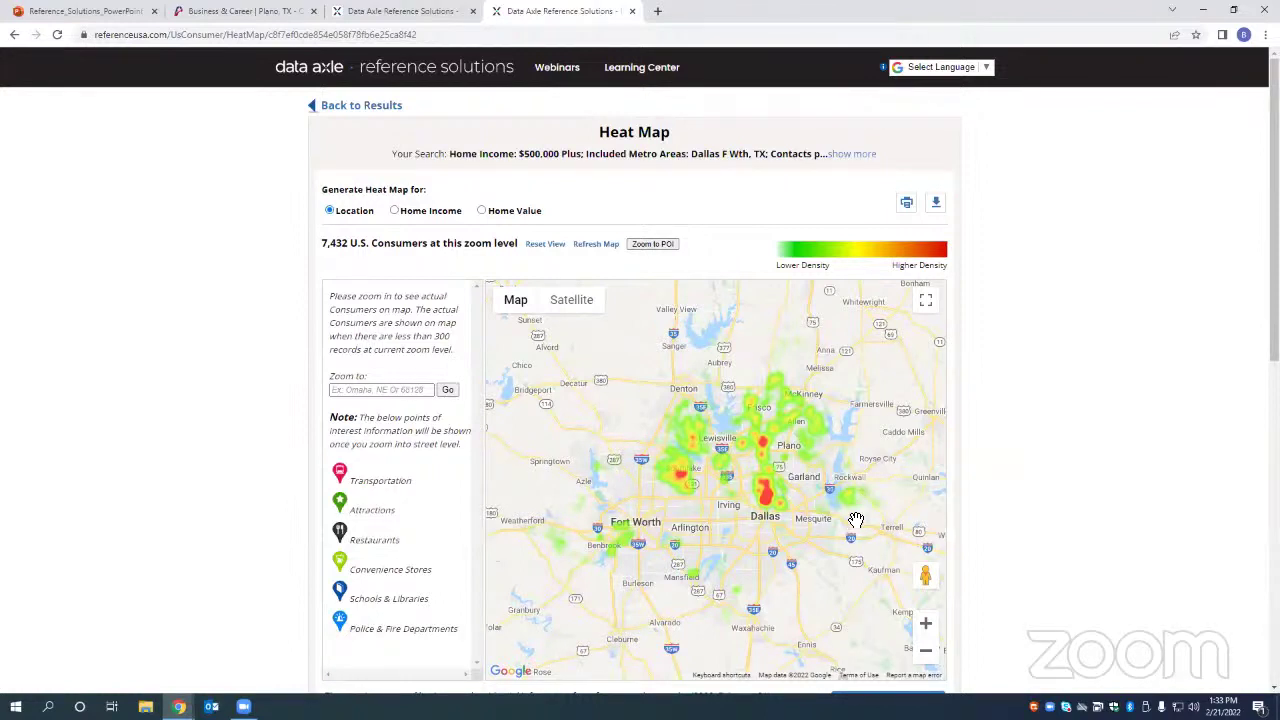
Step: Zoom the heat map in on the Plano and Far North Dallas area down to individual consumer markers
{"action": "left_click", "coordinate": [926, 624]}
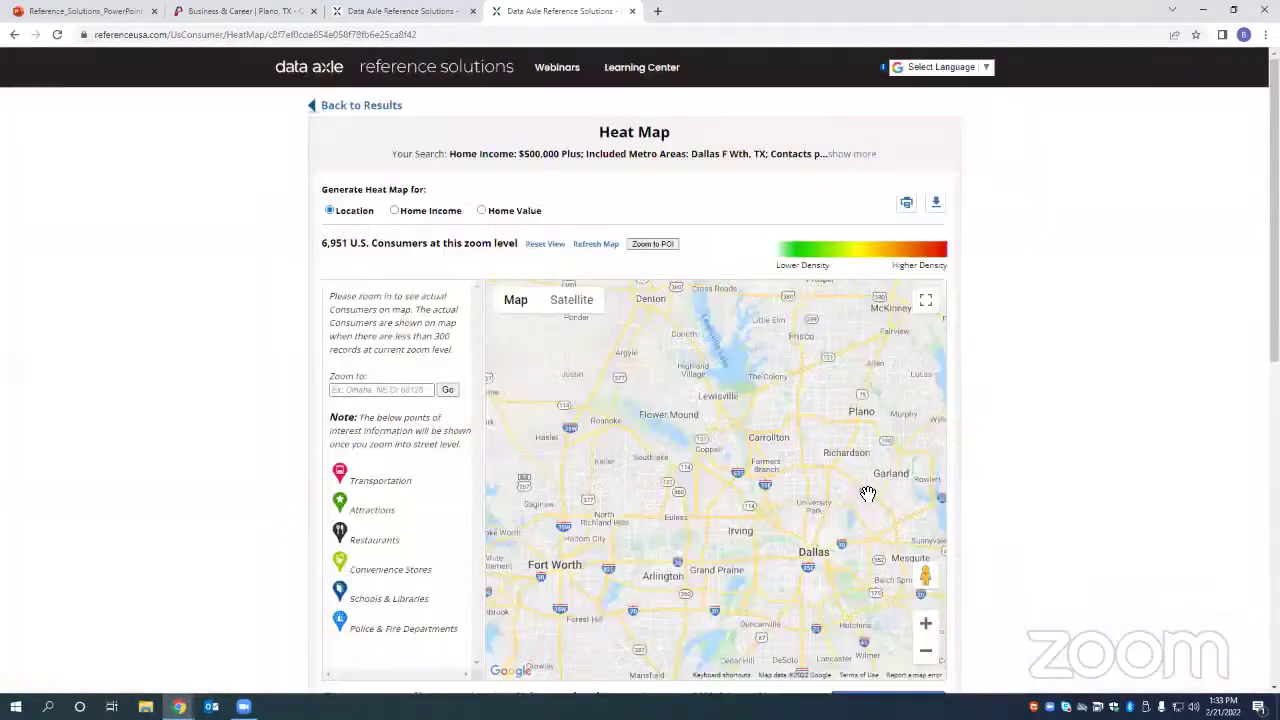
{"action": "left_click_drag", "start_coordinate": [871, 494], "coordinate": [836, 523]}
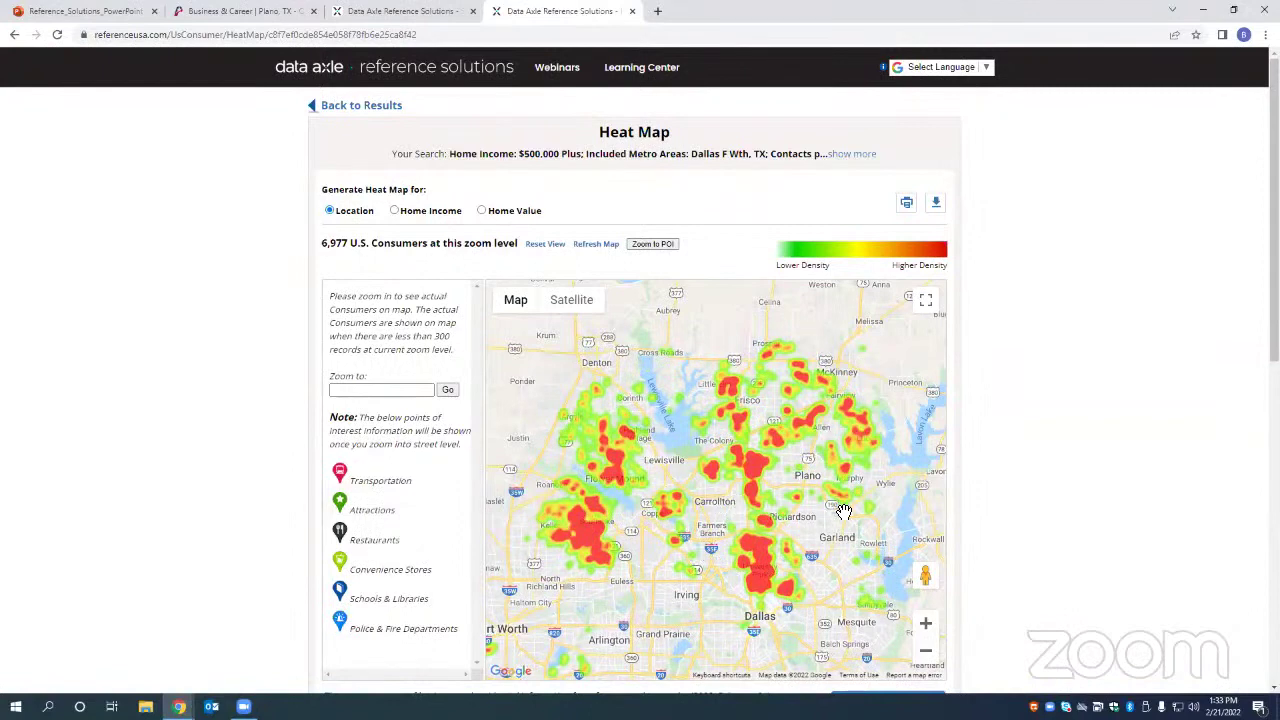
{"action": "scroll", "coordinate": [849, 523], "scroll_direction": "up", "scroll_amount": 1}
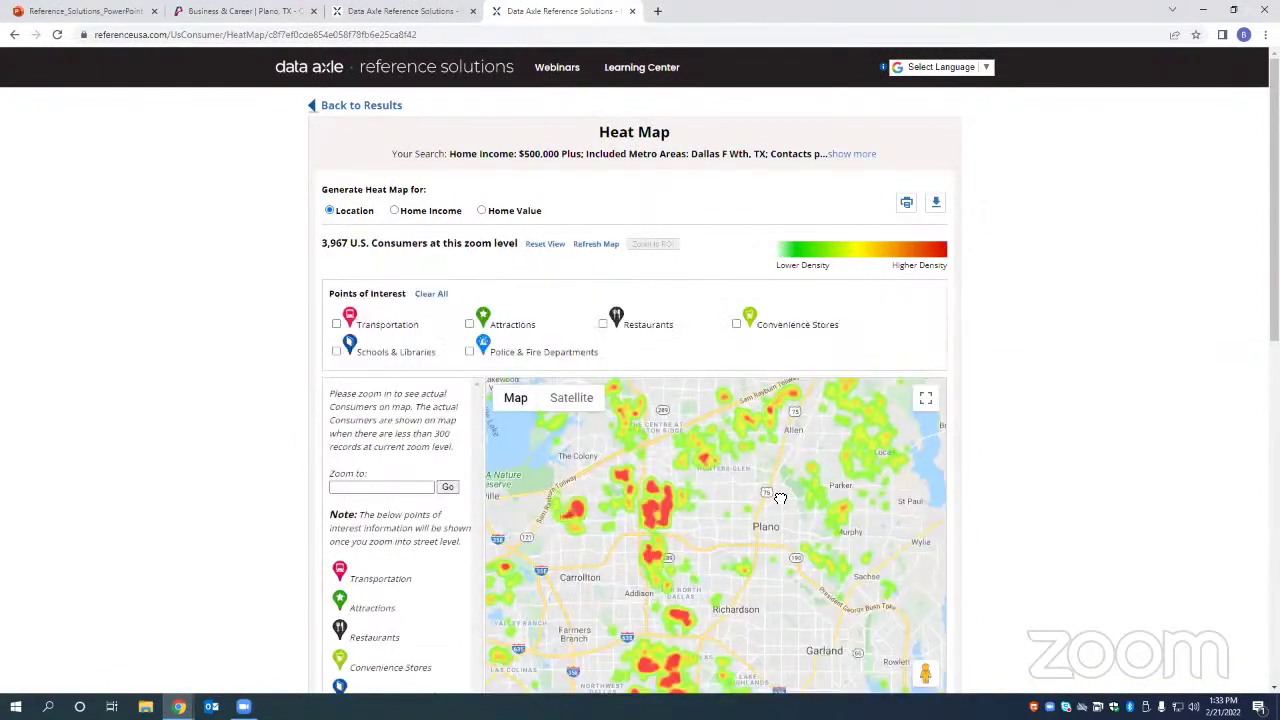
{"action": "scroll", "coordinate": [779, 495], "scroll_direction": "up", "scroll_amount": 1}
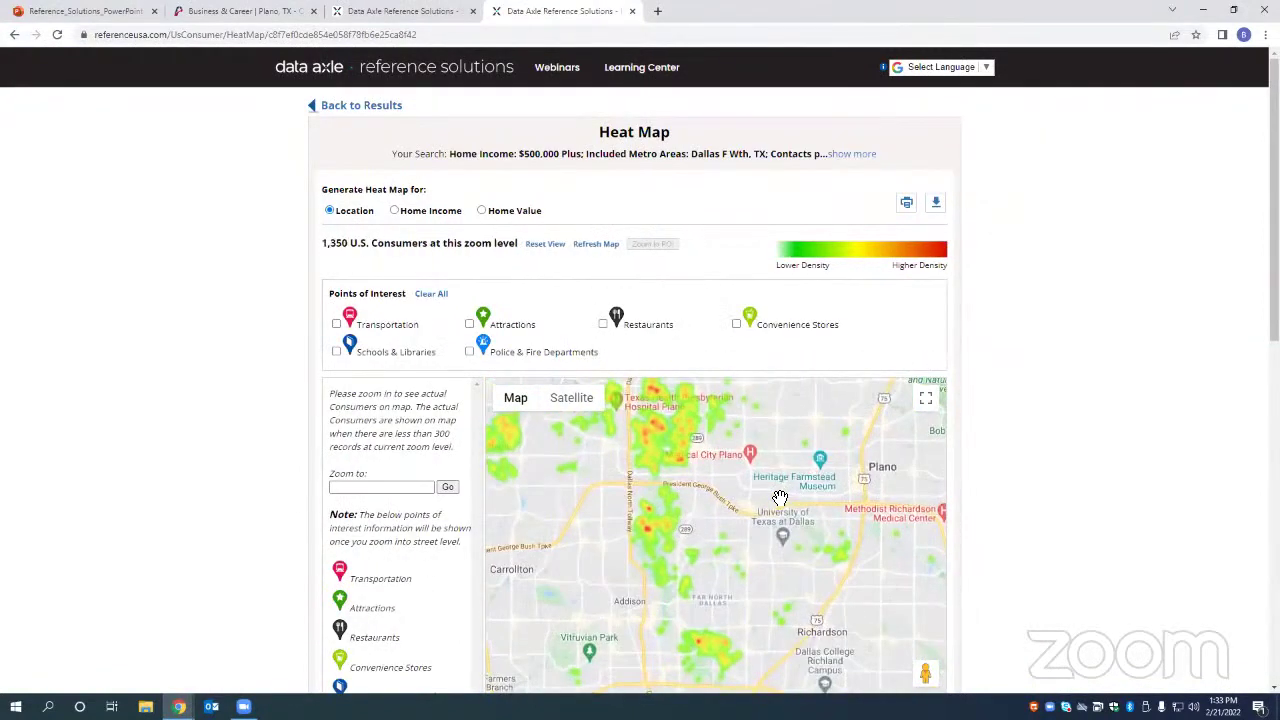
{"action": "scroll", "coordinate": [771, 535], "scroll_direction": "up", "scroll_amount": 1}
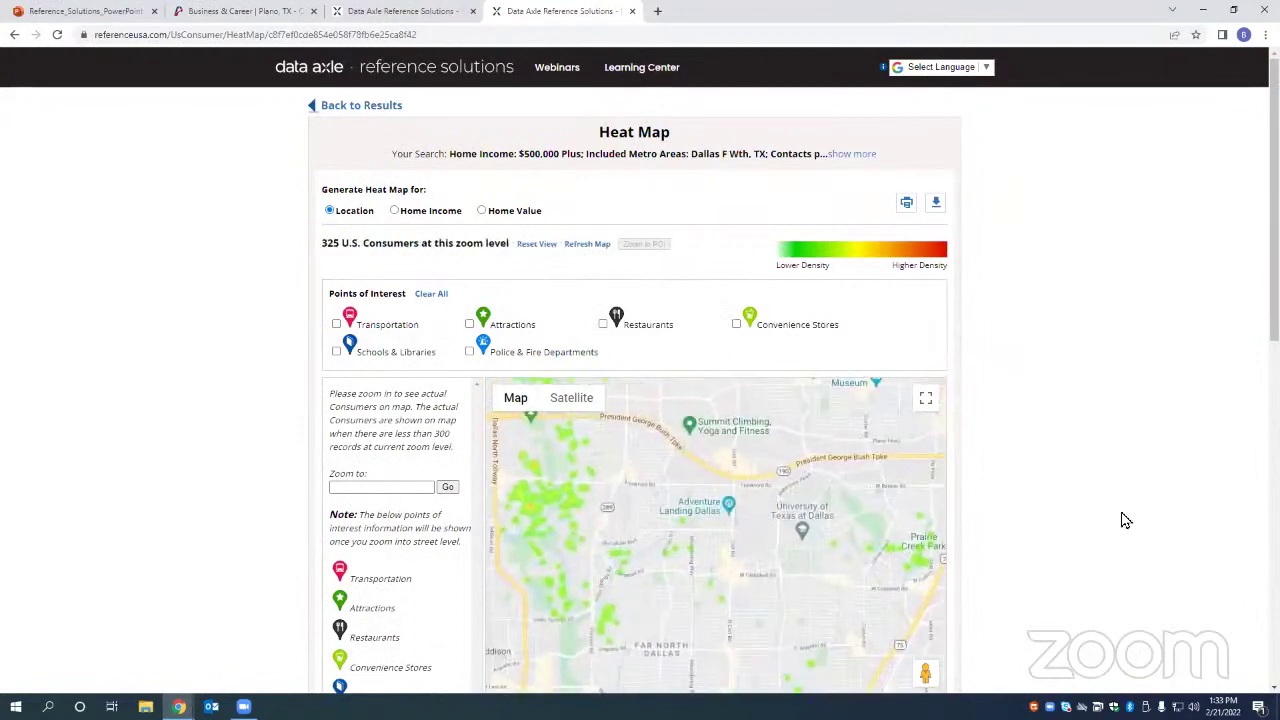
{"action": "scroll", "coordinate": [716, 566], "scroll_direction": "up", "scroll_amount": 1}
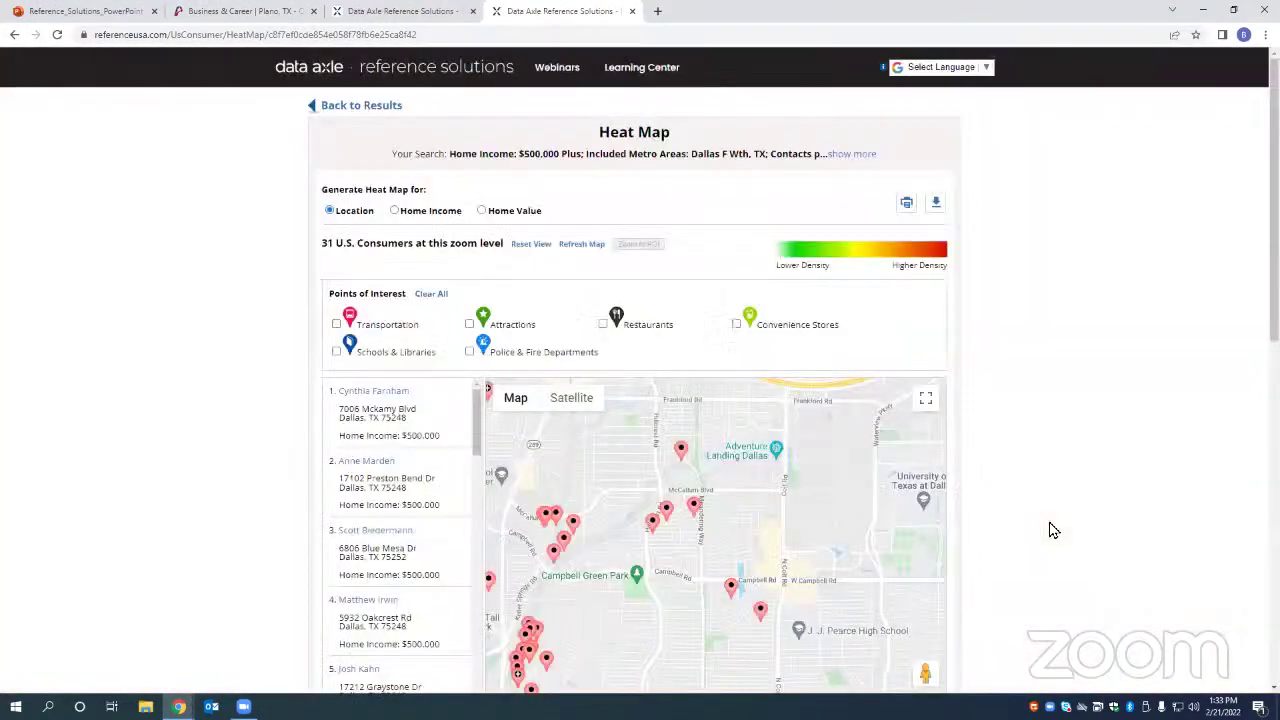
Step: Examine the consumer markers around Far North Dallas and the density of the area toward Northbark Dog Park on the heat map
{"action": "scroll", "coordinate": [1051, 523], "scroll_direction": "down", "scroll_amount": 1}
{"action": "left_click_drag", "start_coordinate": [692, 500], "coordinate": [765, 484]}
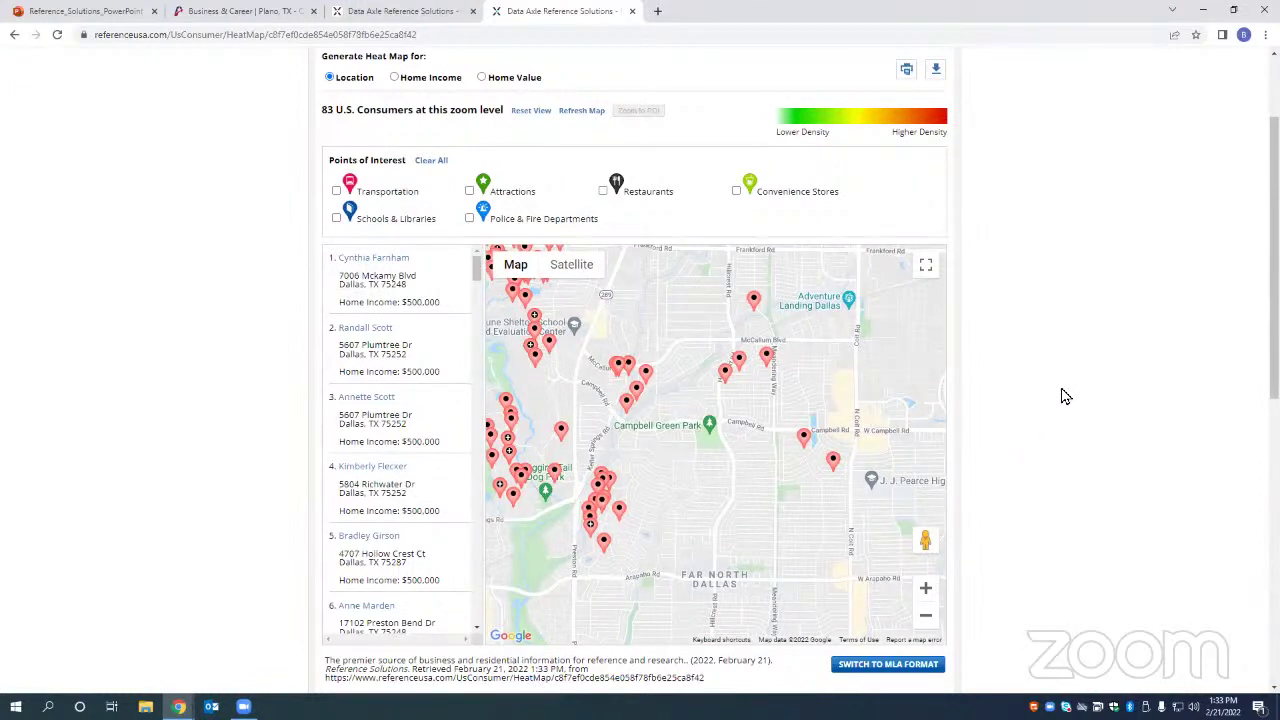
{"action": "left_click", "coordinate": [925, 616]}
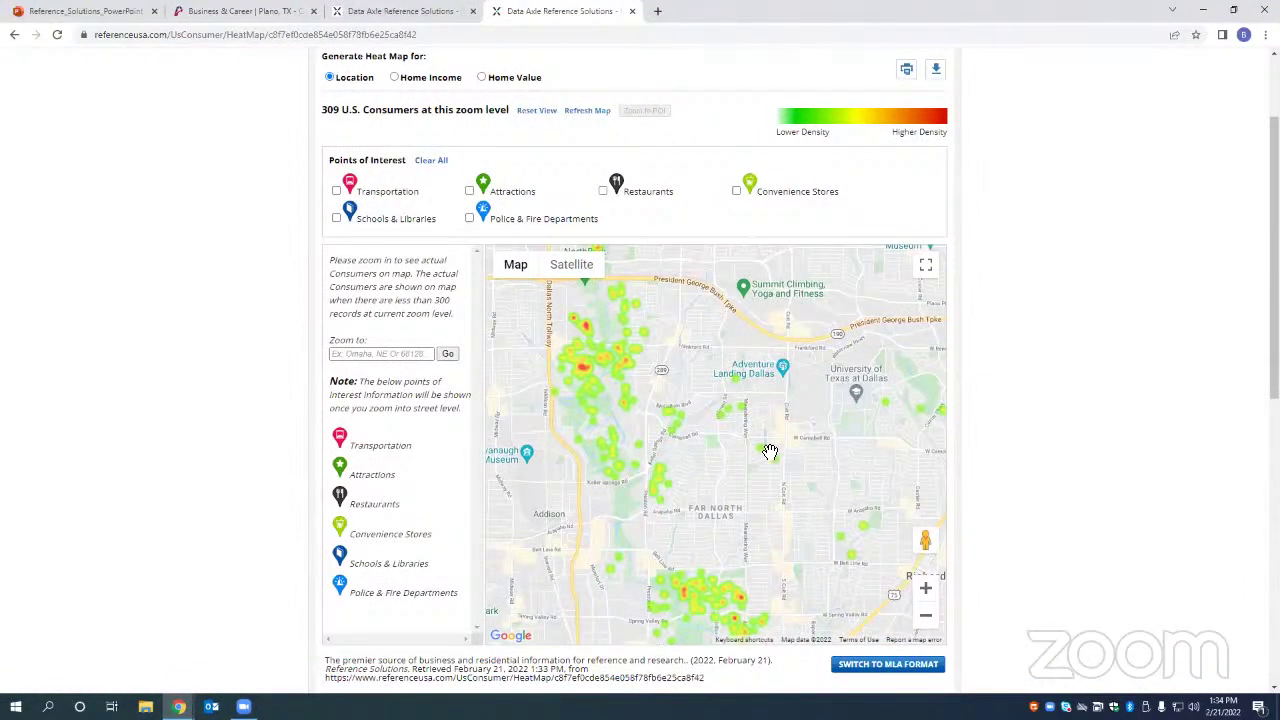
{"action": "left_click_drag", "start_coordinate": [726, 478], "coordinate": [838, 564]}
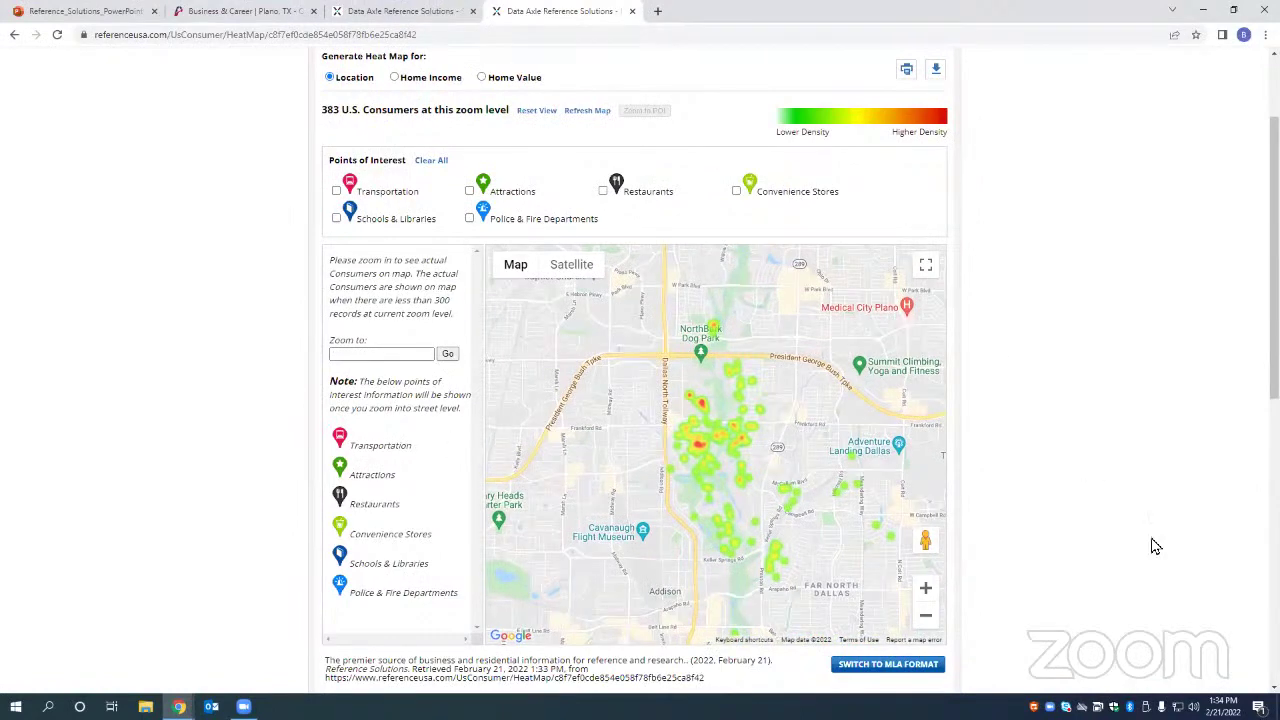
{"action": "scroll", "coordinate": [1160, 596], "scroll_direction": "up", "scroll_amount": 2}
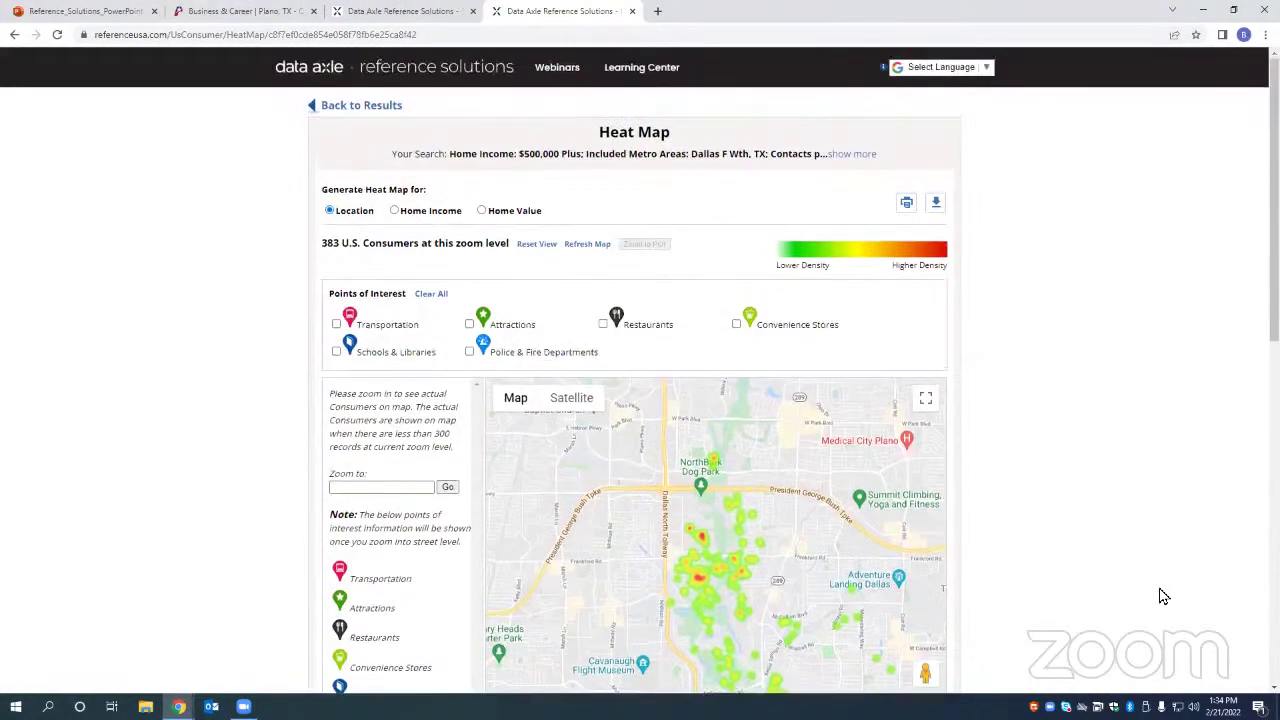
Step: Start a new consumer search from the results and add a Metro Area filter for Texas with Dallas F Wth, TX
{"action": "left_click", "coordinate": [378, 106]}
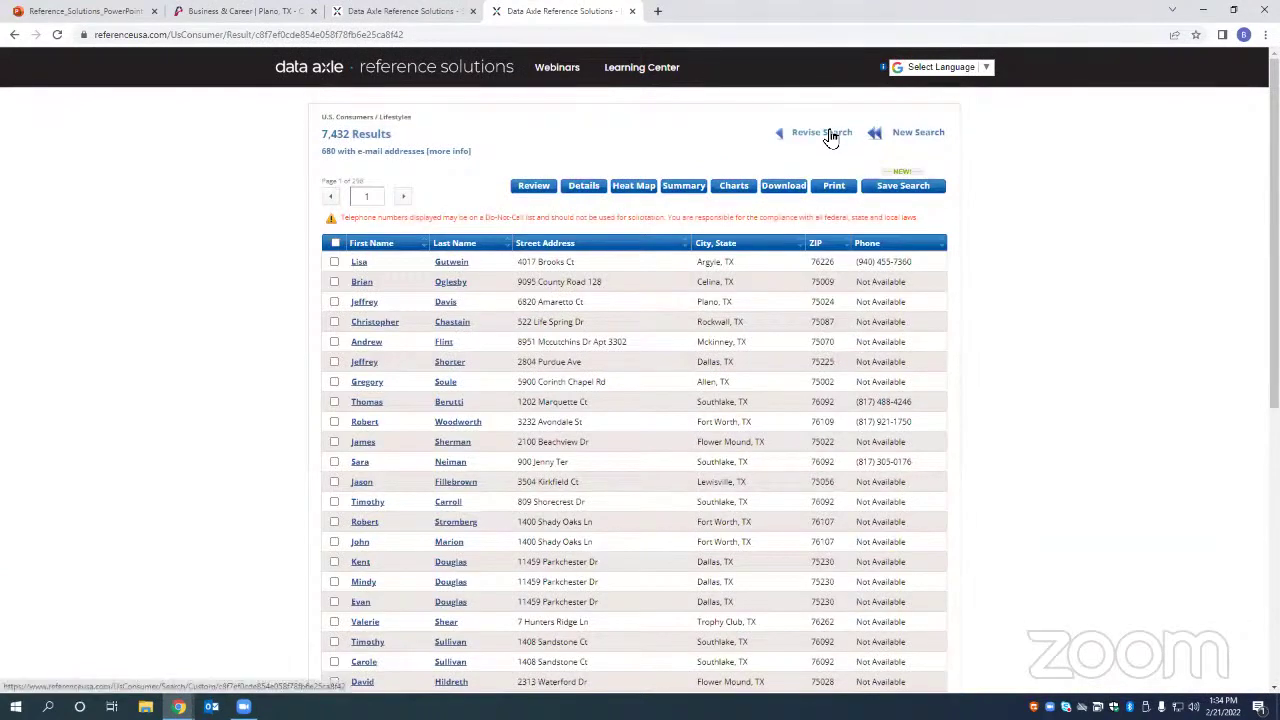
{"action": "left_click", "coordinate": [921, 140]}
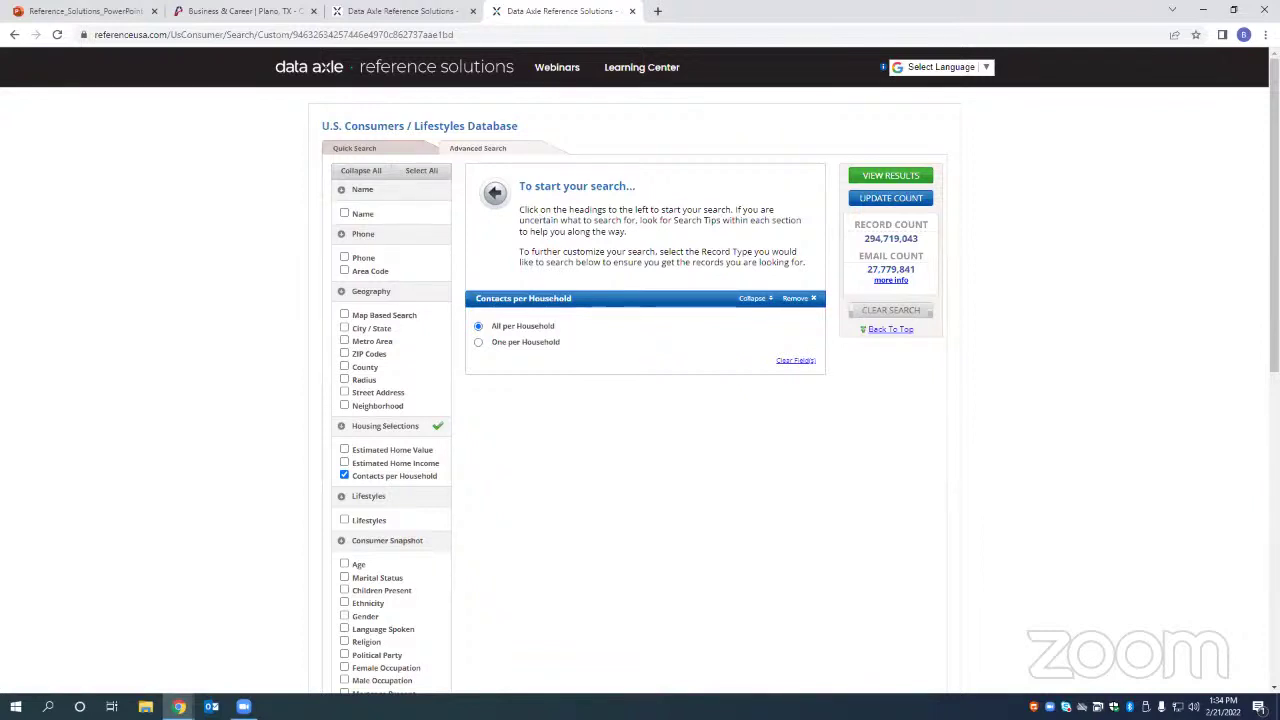
{"action": "left_click", "coordinate": [345, 341]}
{"action": "left_click", "coordinate": [522, 211]}
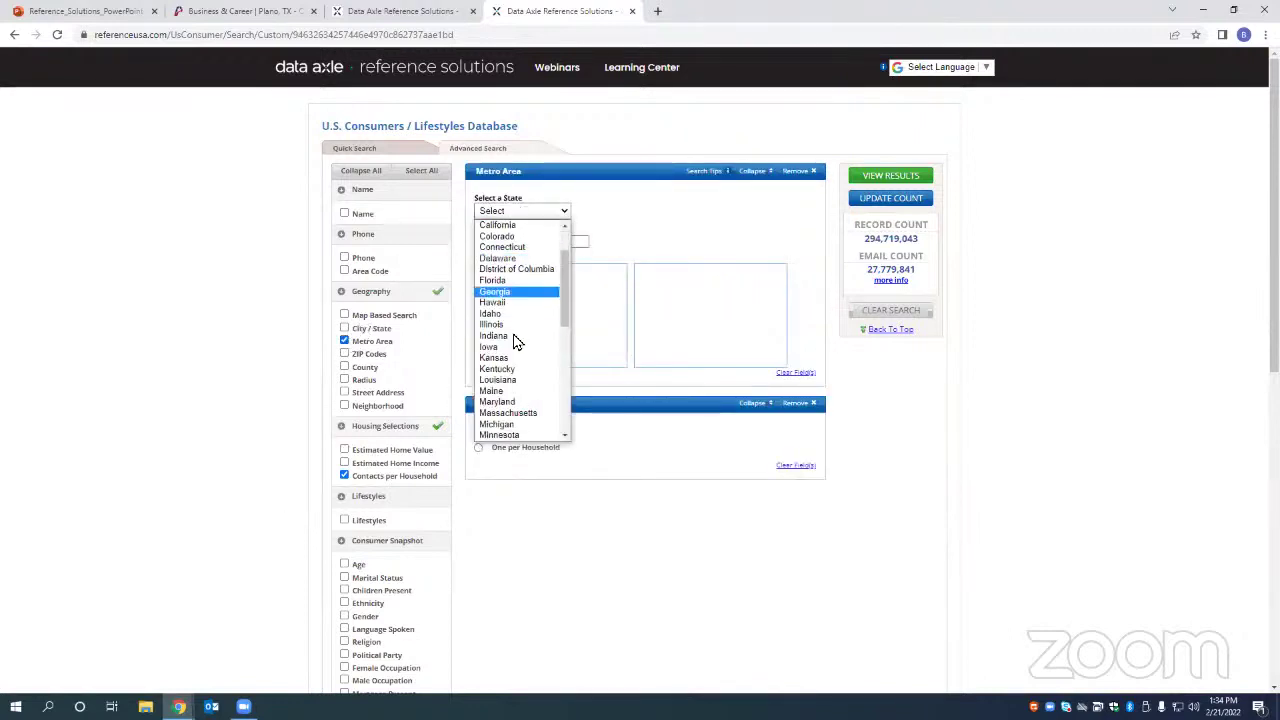
{"action": "scroll", "coordinate": [510, 335], "scroll_direction": "down", "scroll_amount": 5}
{"action": "left_click", "coordinate": [489, 360]}
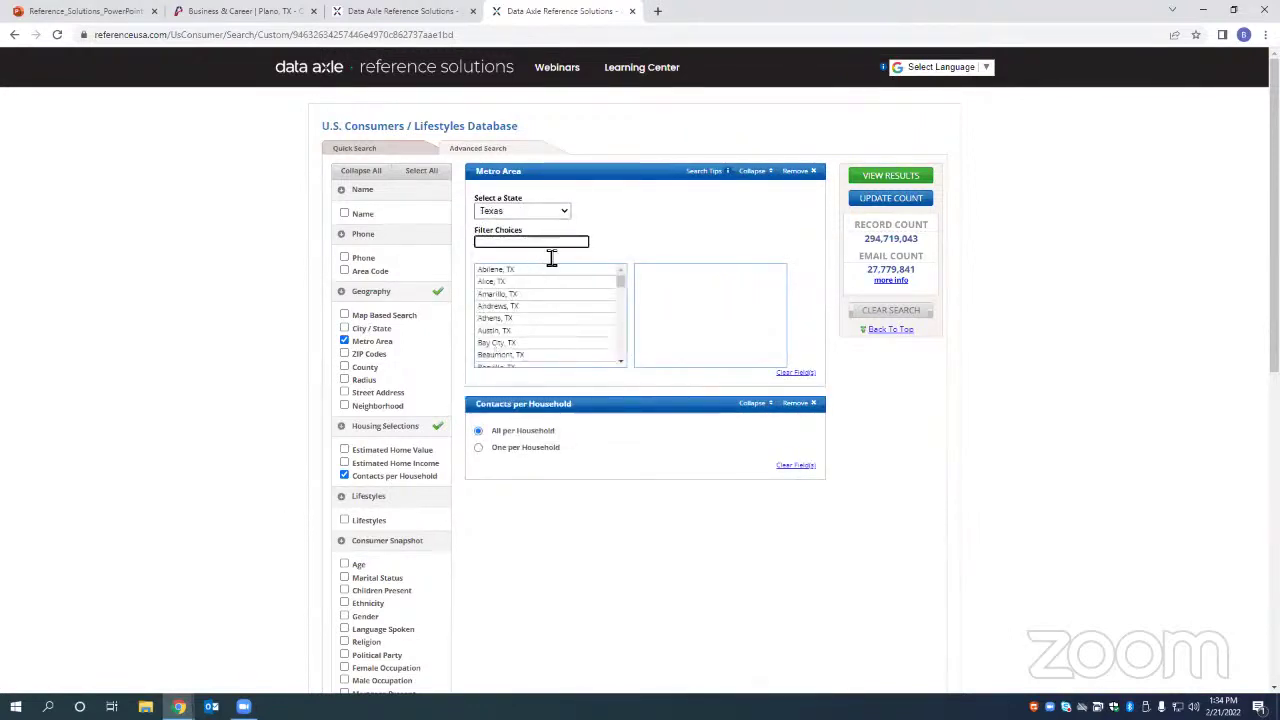
{"action": "scroll", "coordinate": [618, 320], "scroll_direction": "down", "scroll_amount": 5}
{"action": "scroll", "coordinate": [622, 320], "scroll_direction": "down", "scroll_amount": 2}
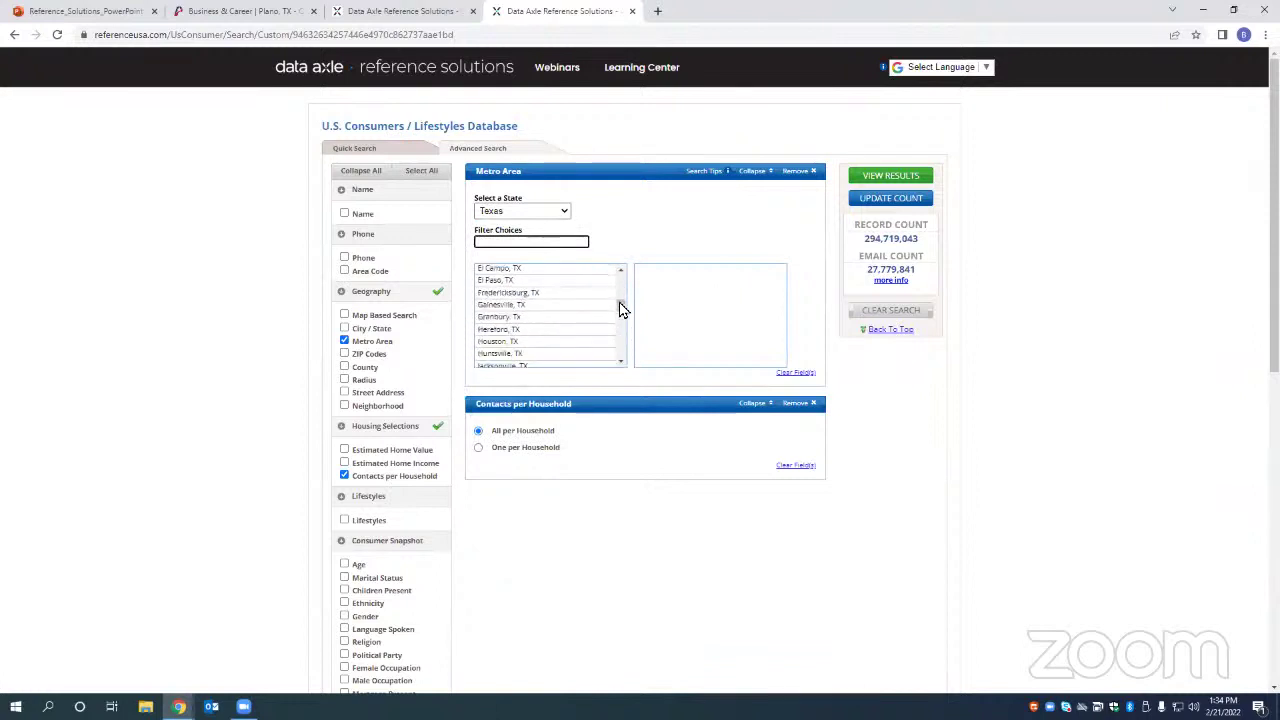
{"action": "scroll", "coordinate": [590, 307], "scroll_direction": "up", "scroll_amount": 2}
{"action": "double_click", "coordinate": [515, 309]}
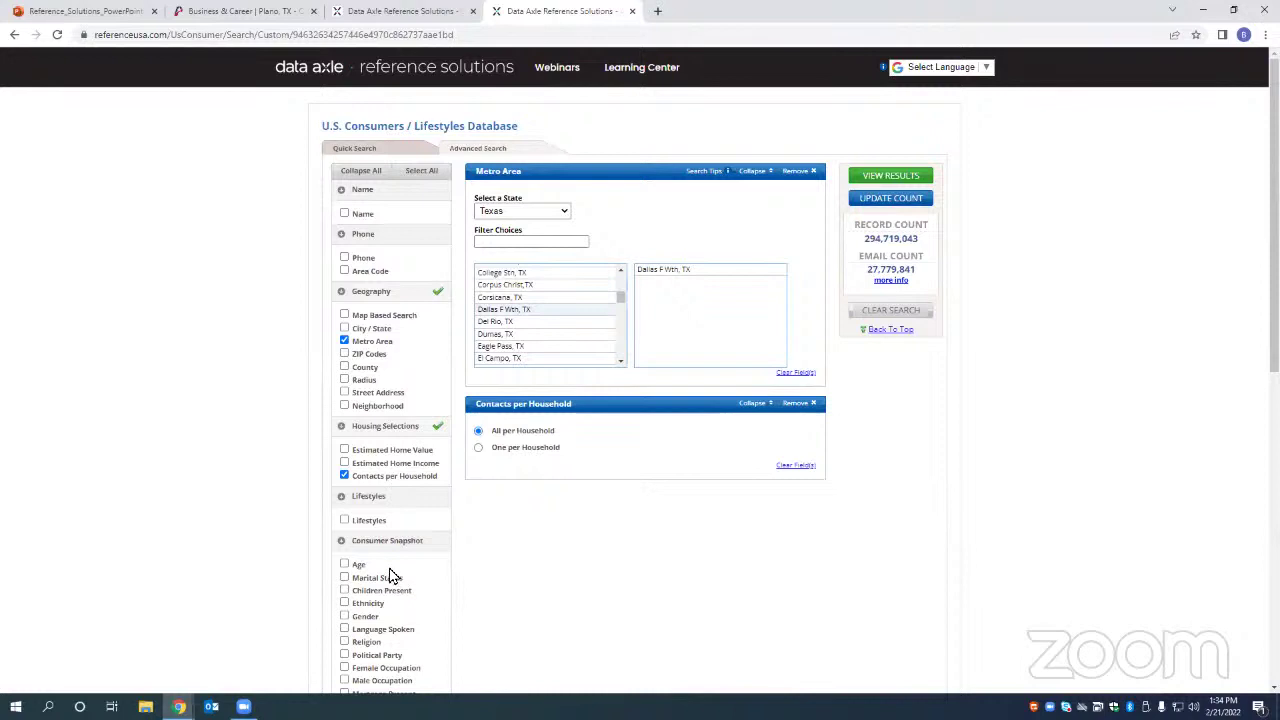
Step: Add an Age filter with the ranges Under 25, 25 - 29 and 30 - 34, and update the record count
{"action": "scroll", "coordinate": [283, 523], "scroll_direction": "down", "scroll_amount": 2}
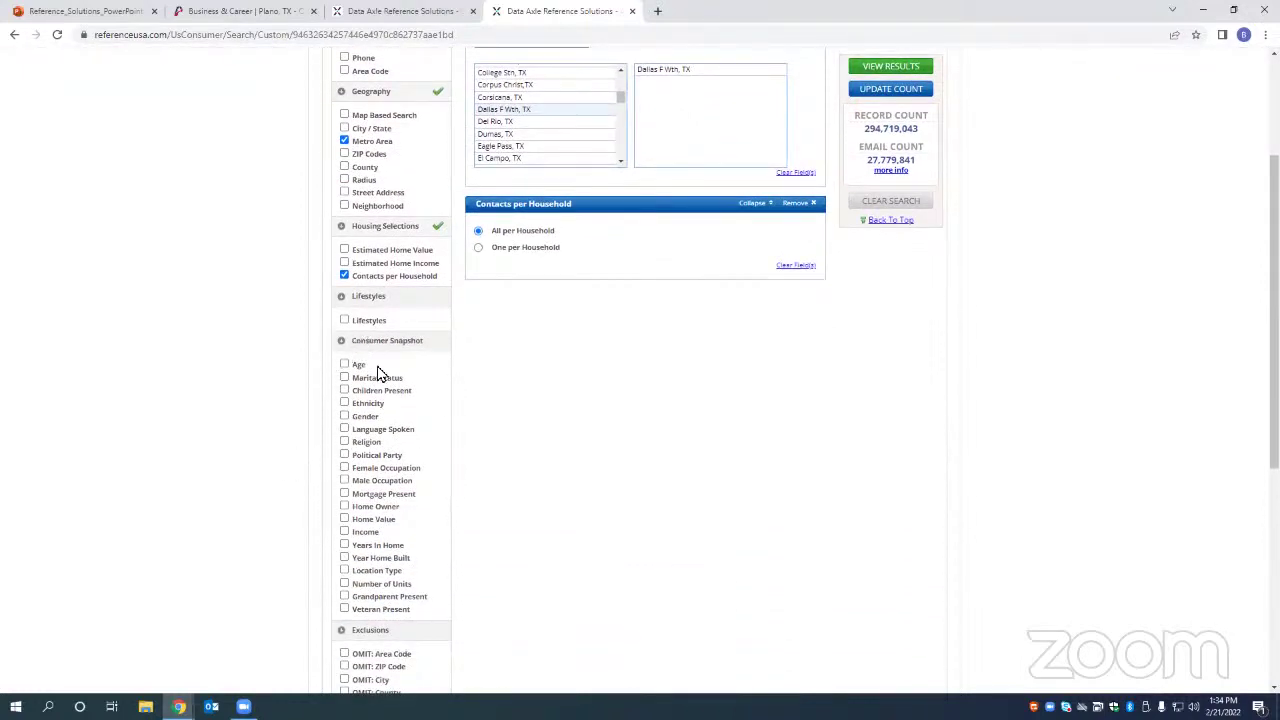
{"action": "scroll", "coordinate": [249, 440], "scroll_direction": "down", "scroll_amount": 1}
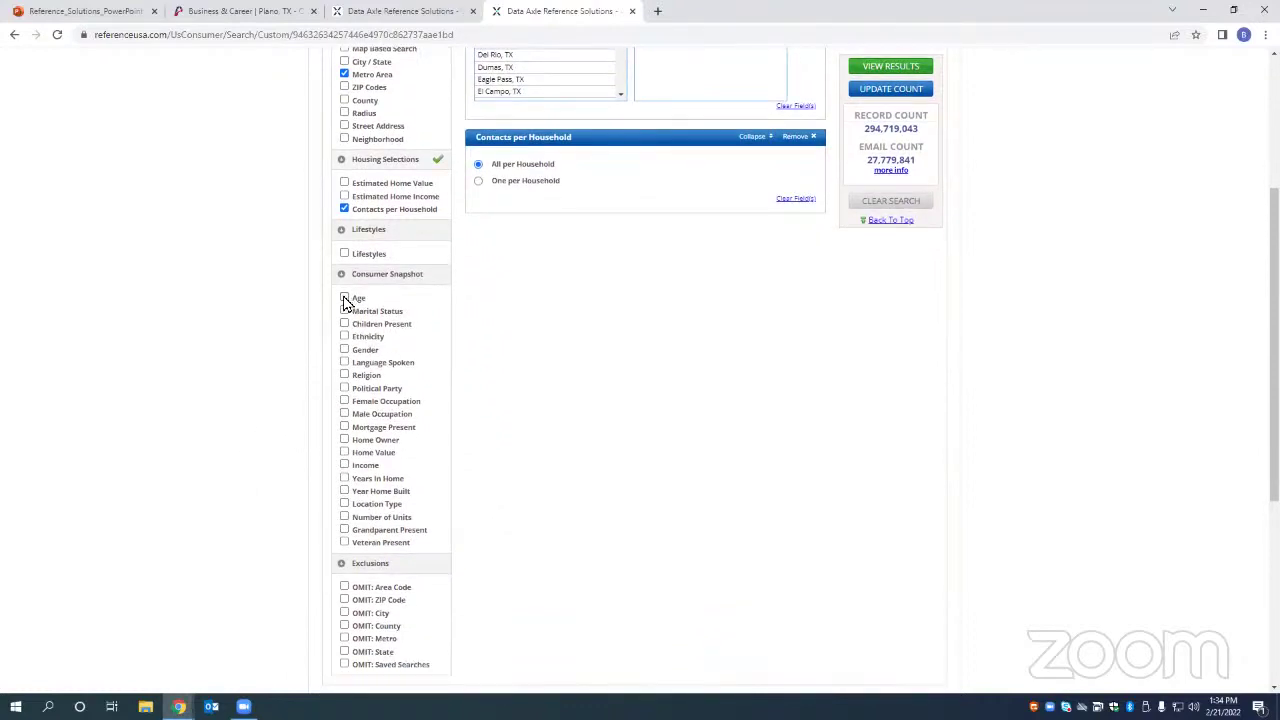
{"action": "left_click", "coordinate": [345, 299]}
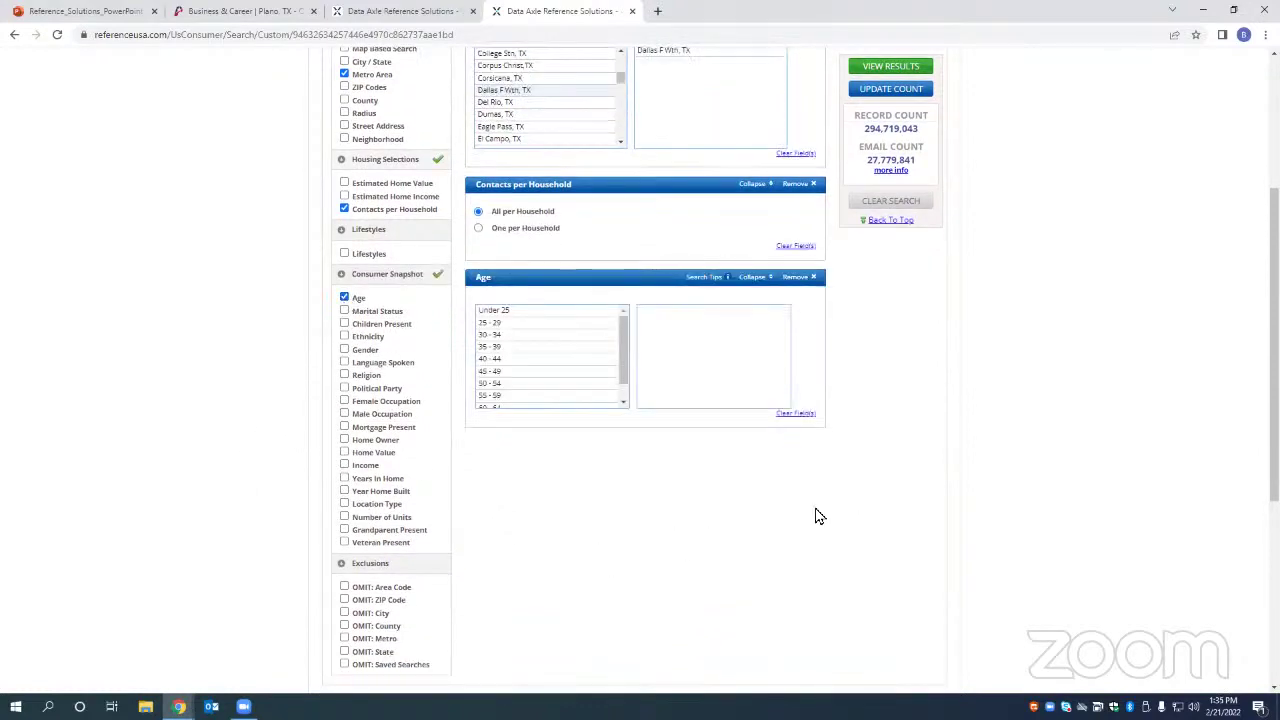
{"action": "left_click", "coordinate": [501, 312]}
{"action": "left_click", "coordinate": [497, 324]}
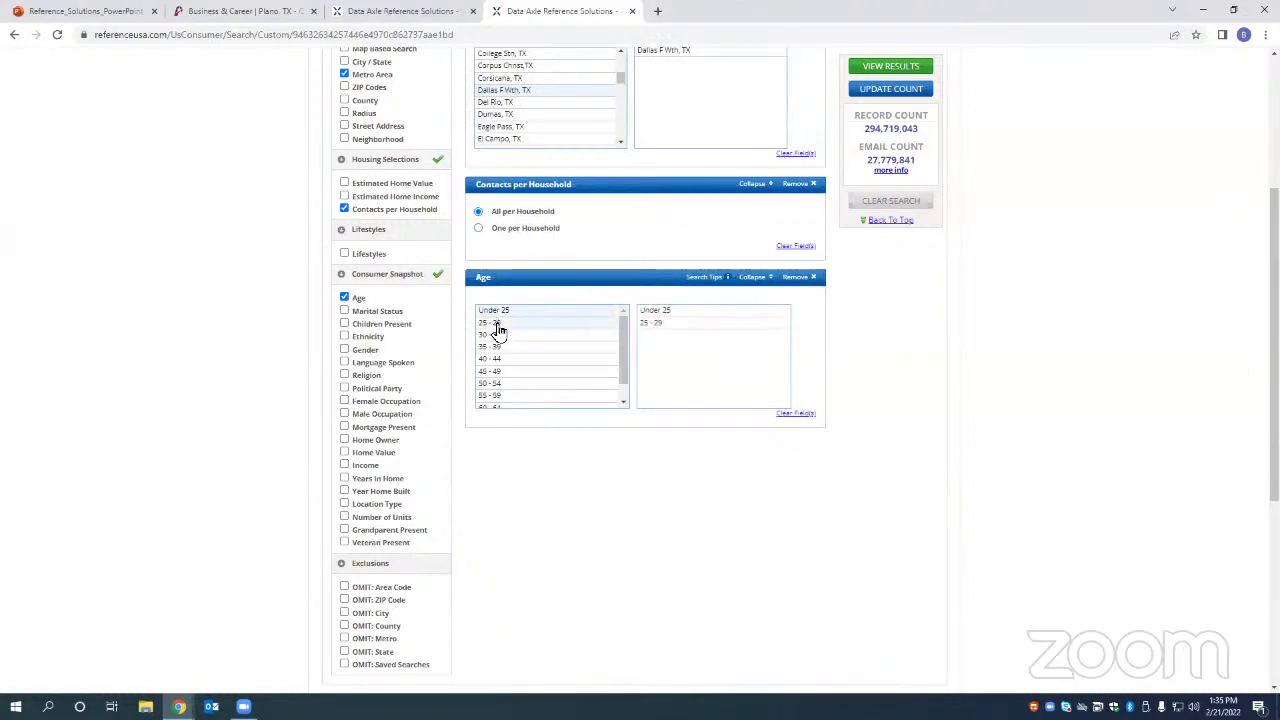
{"action": "left_click", "coordinate": [504, 336]}
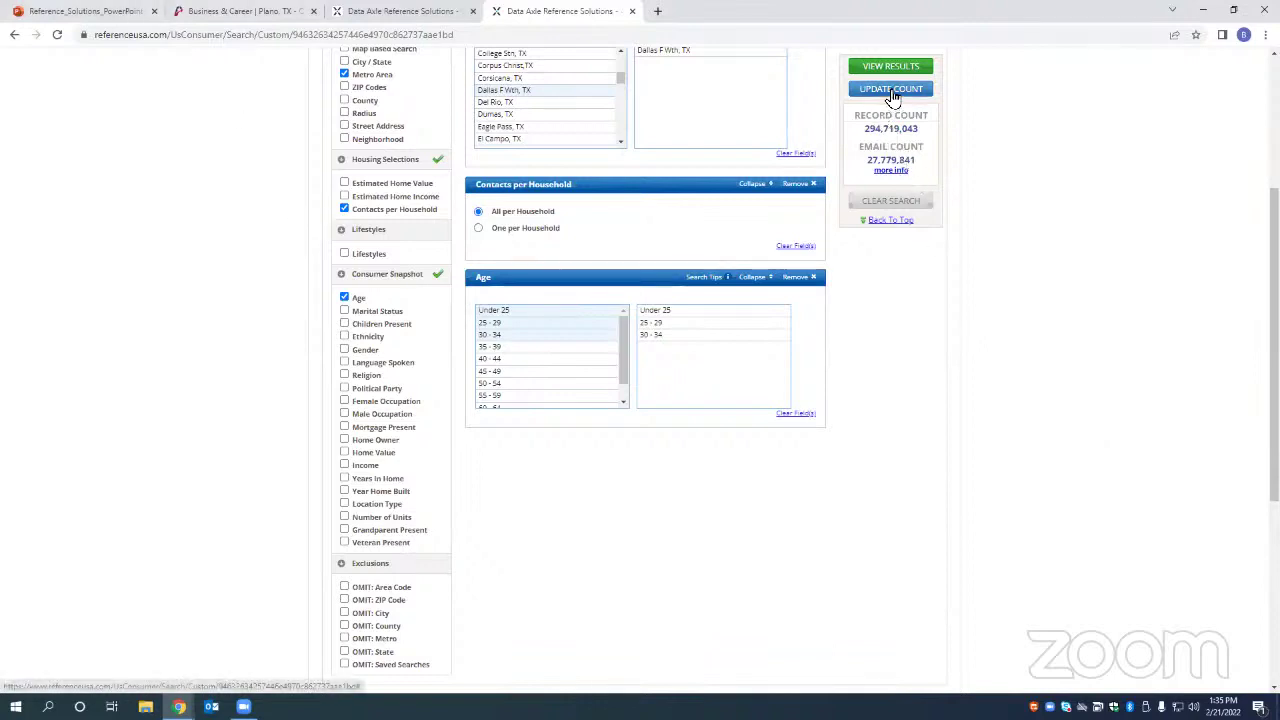
{"action": "left_click", "coordinate": [892, 93]}
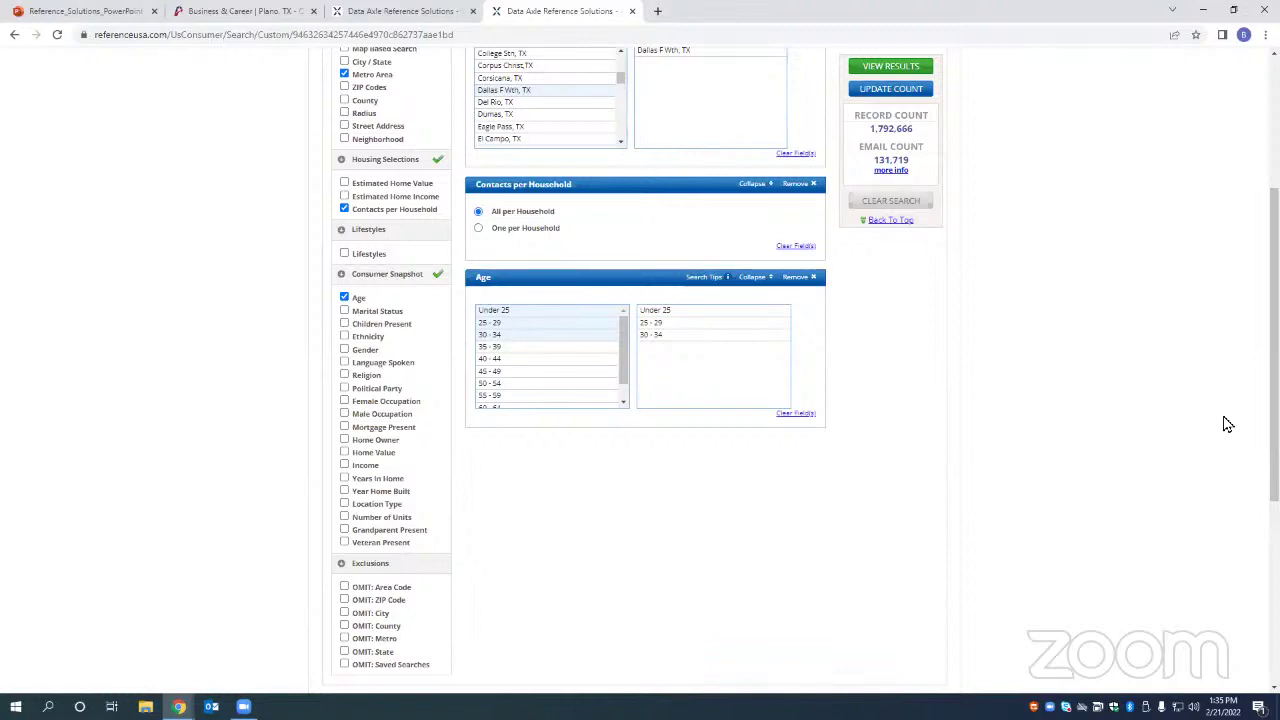
Step: View the results, open their data summary and chart the records by Estimated Home Value as a smooth line
{"action": "left_click", "coordinate": [897, 67]}
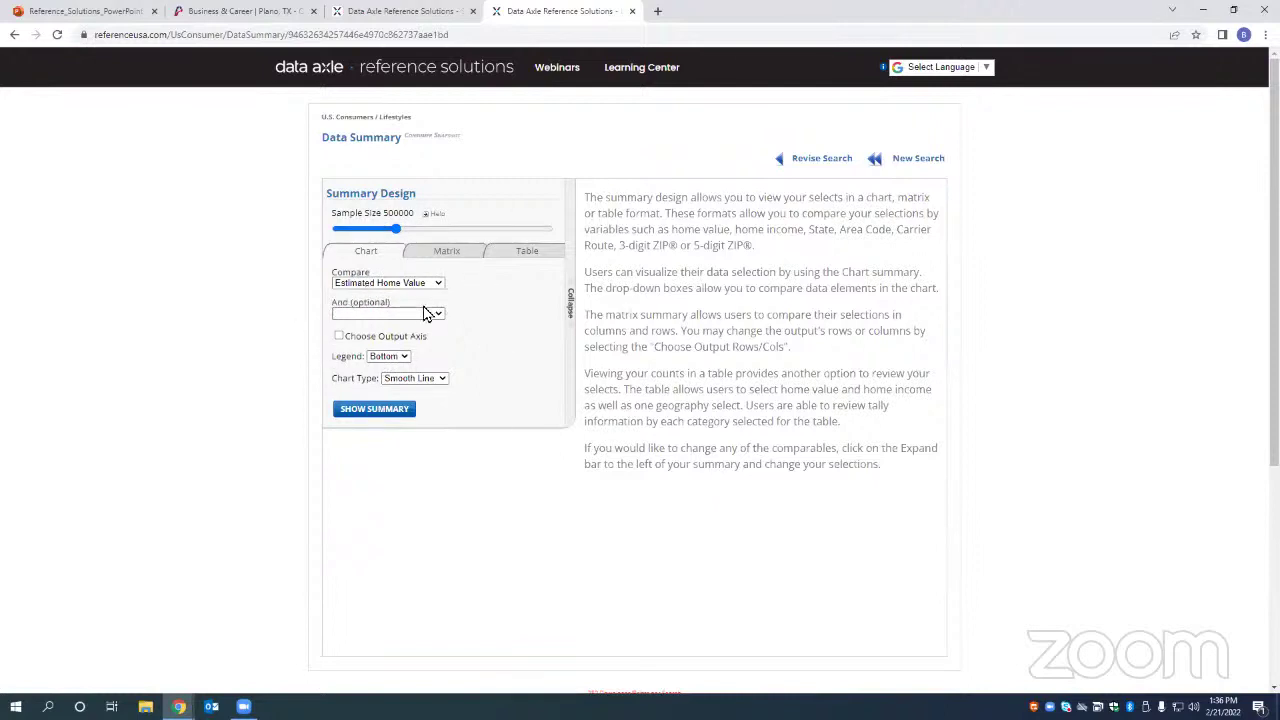
{"action": "left_click", "coordinate": [370, 412]}
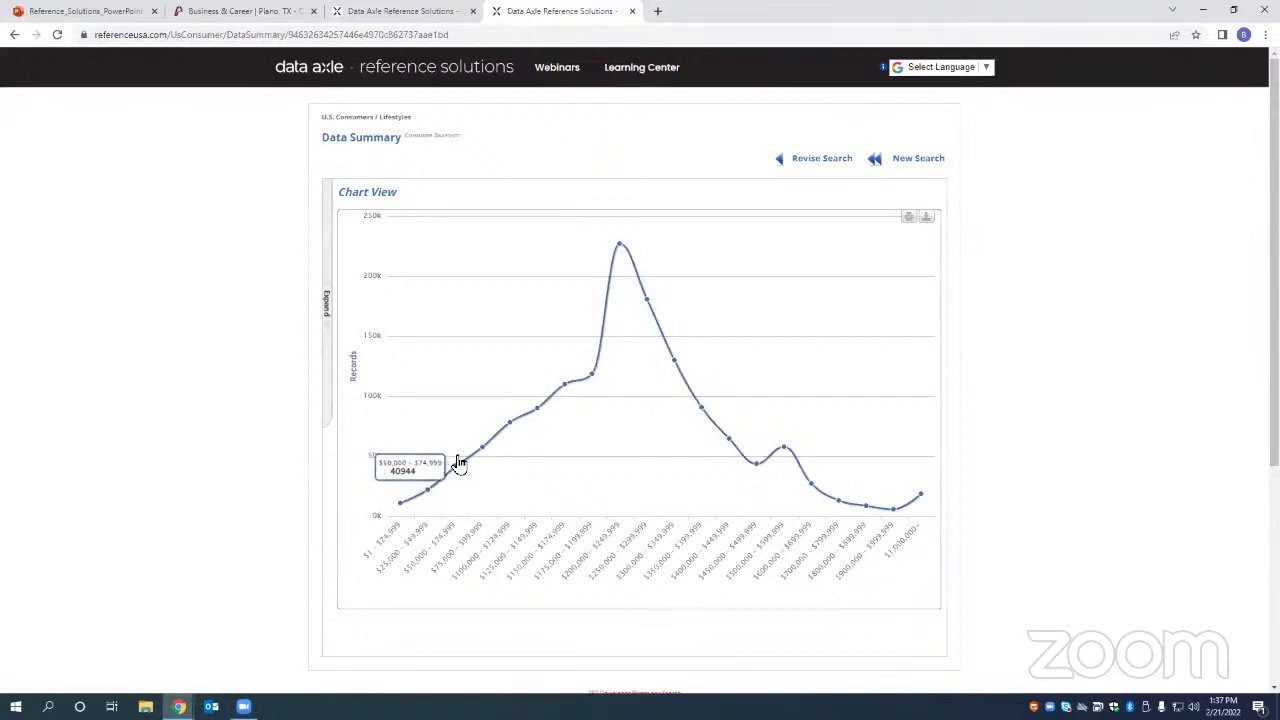
{"action": "mouse_move", "coordinate": [622, 254]}
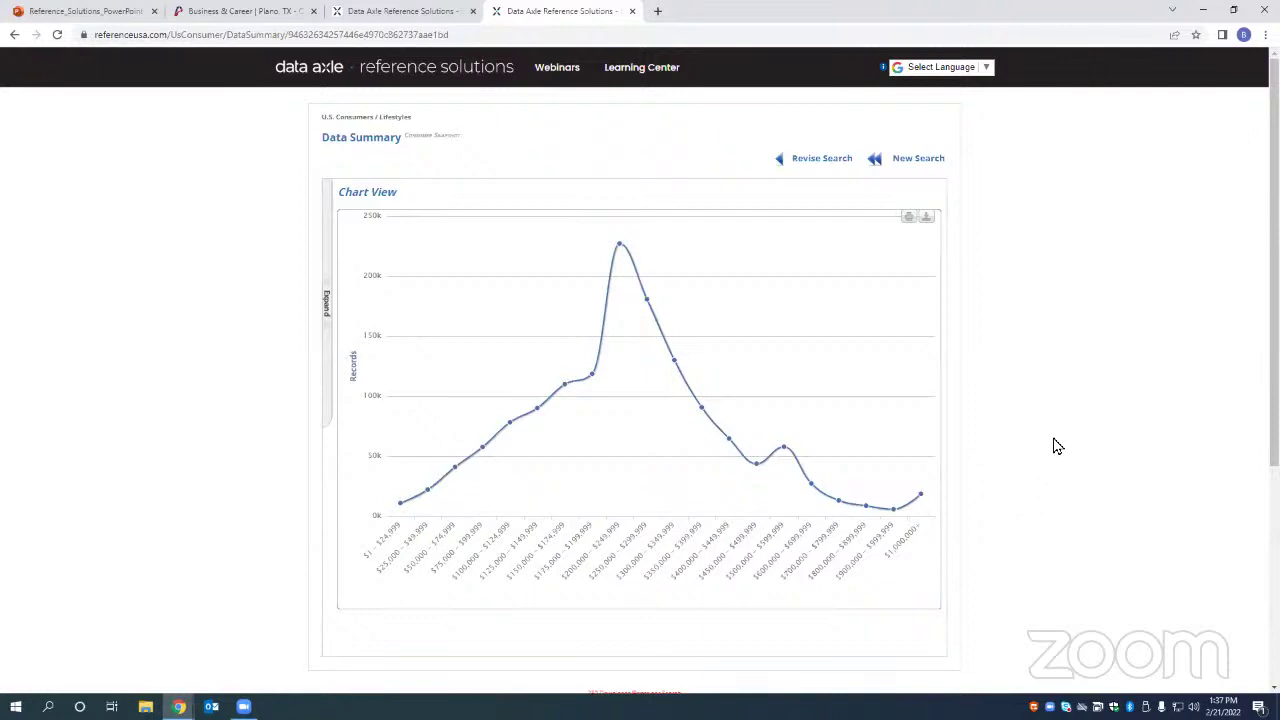
Step: Add Marital Status as the second comparison to Estimated Home Value and show the updated summary chart
{"action": "left_click", "coordinate": [329, 264]}
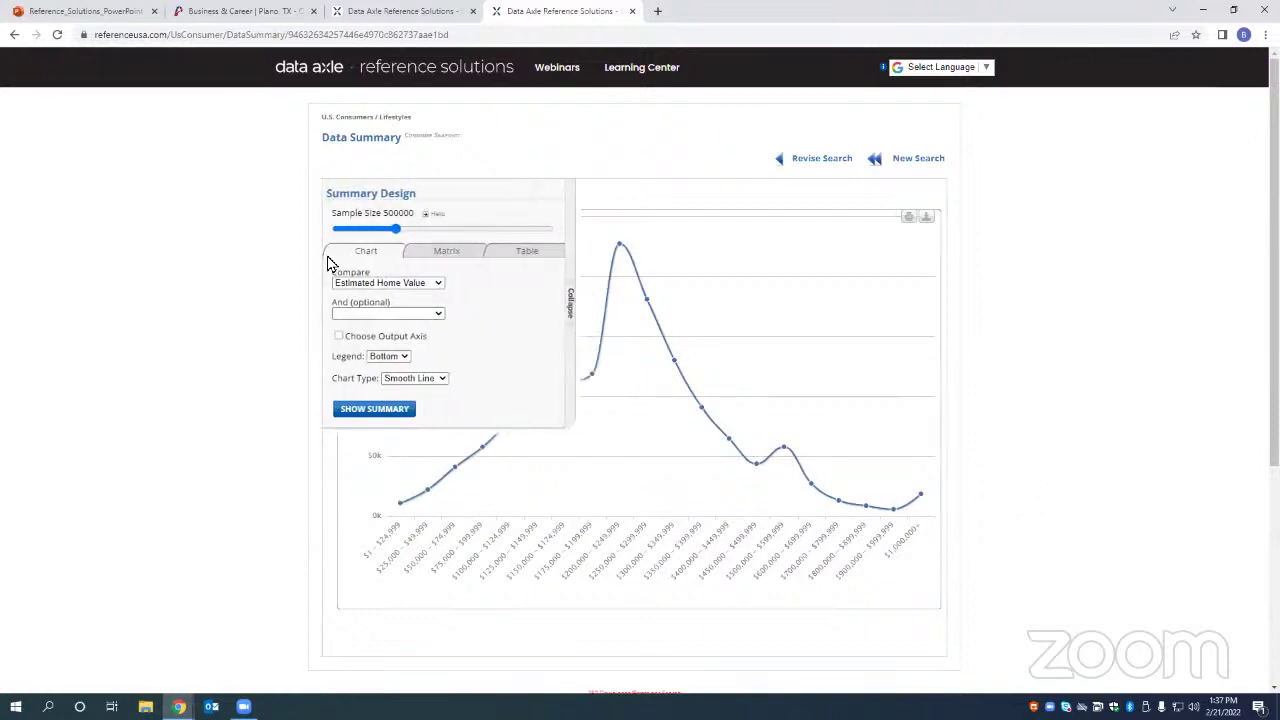
{"action": "left_click", "coordinate": [428, 316]}
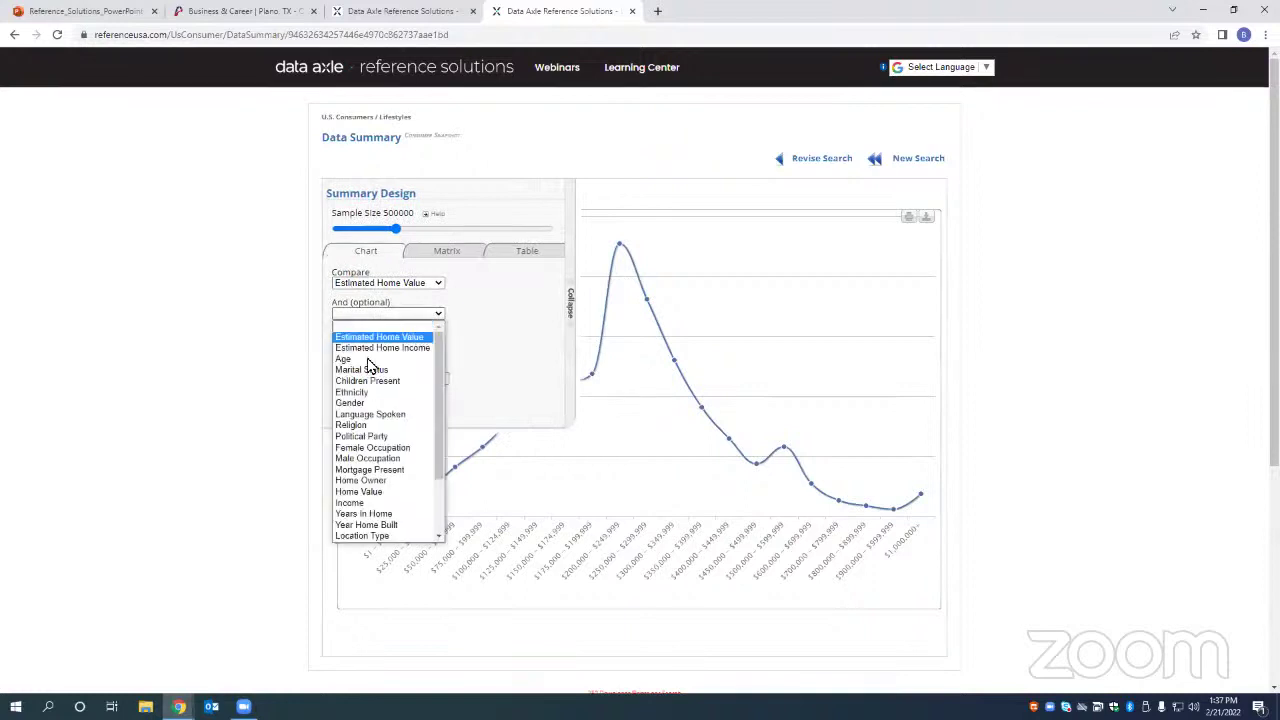
{"action": "left_click", "coordinate": [362, 371]}
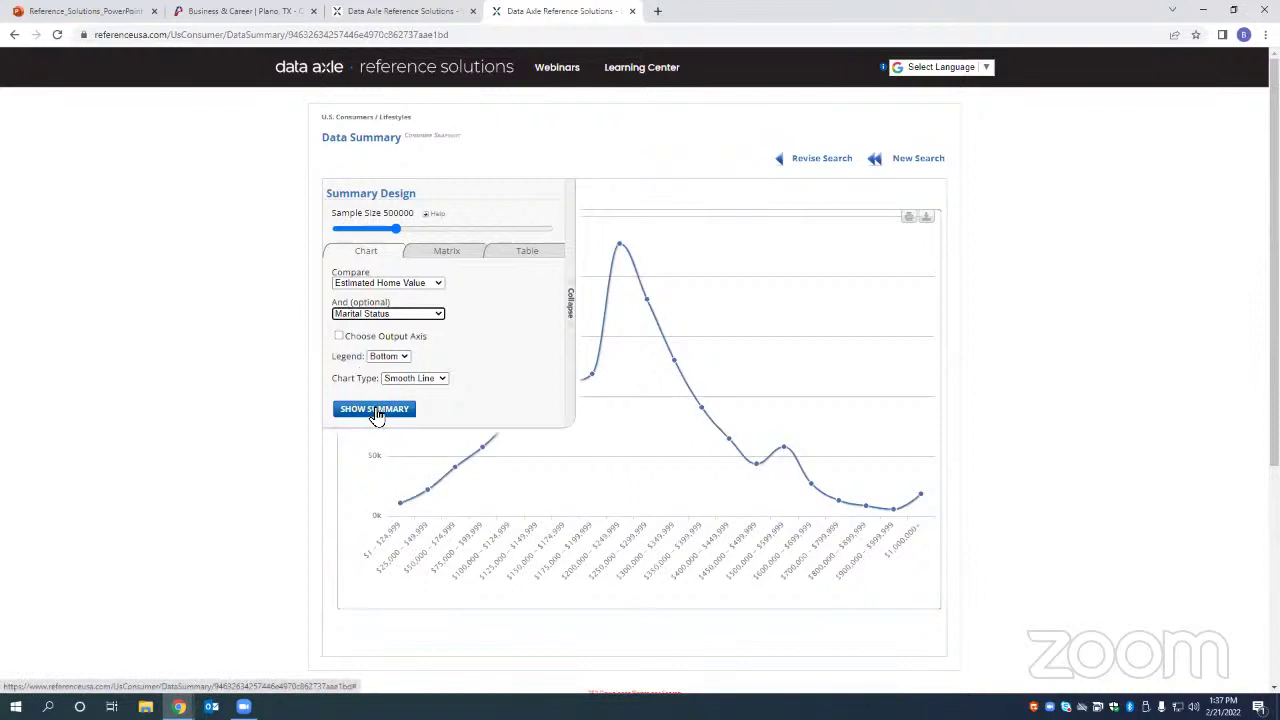
{"action": "left_click", "coordinate": [376, 411]}
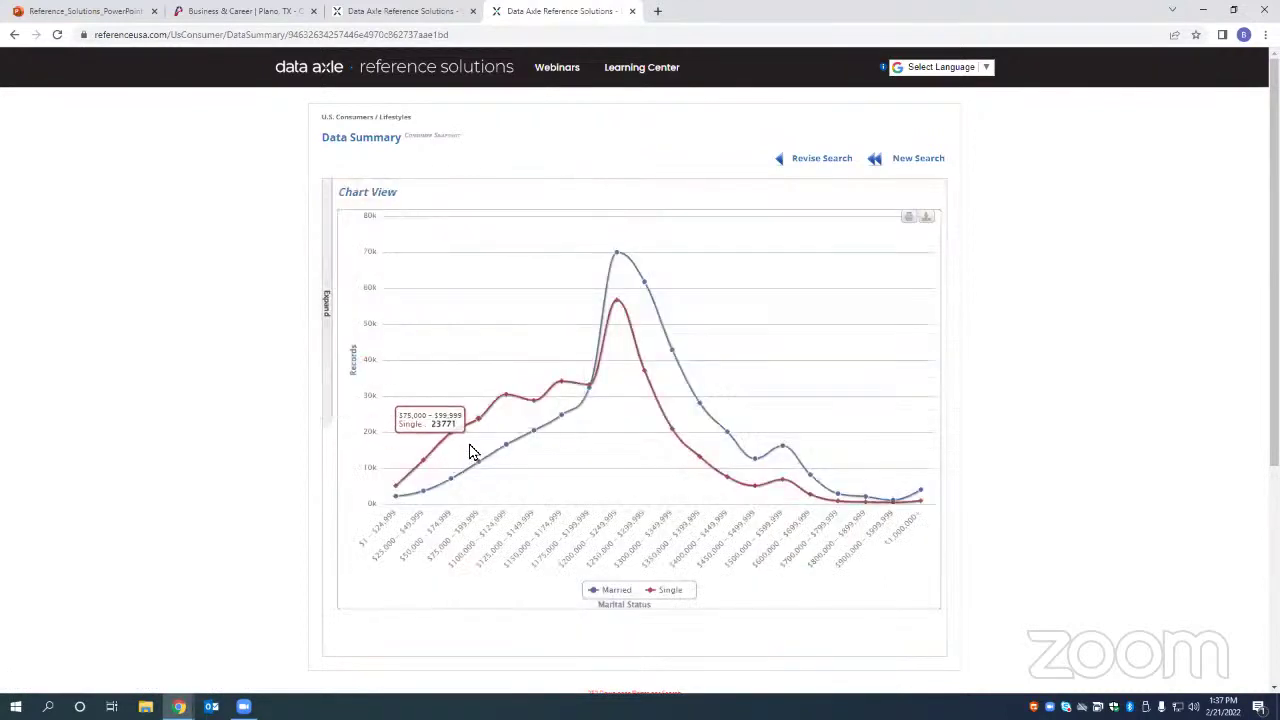
{"action": "mouse_move", "coordinate": [626, 320]}
{"action": "mouse_move", "coordinate": [618, 278]}
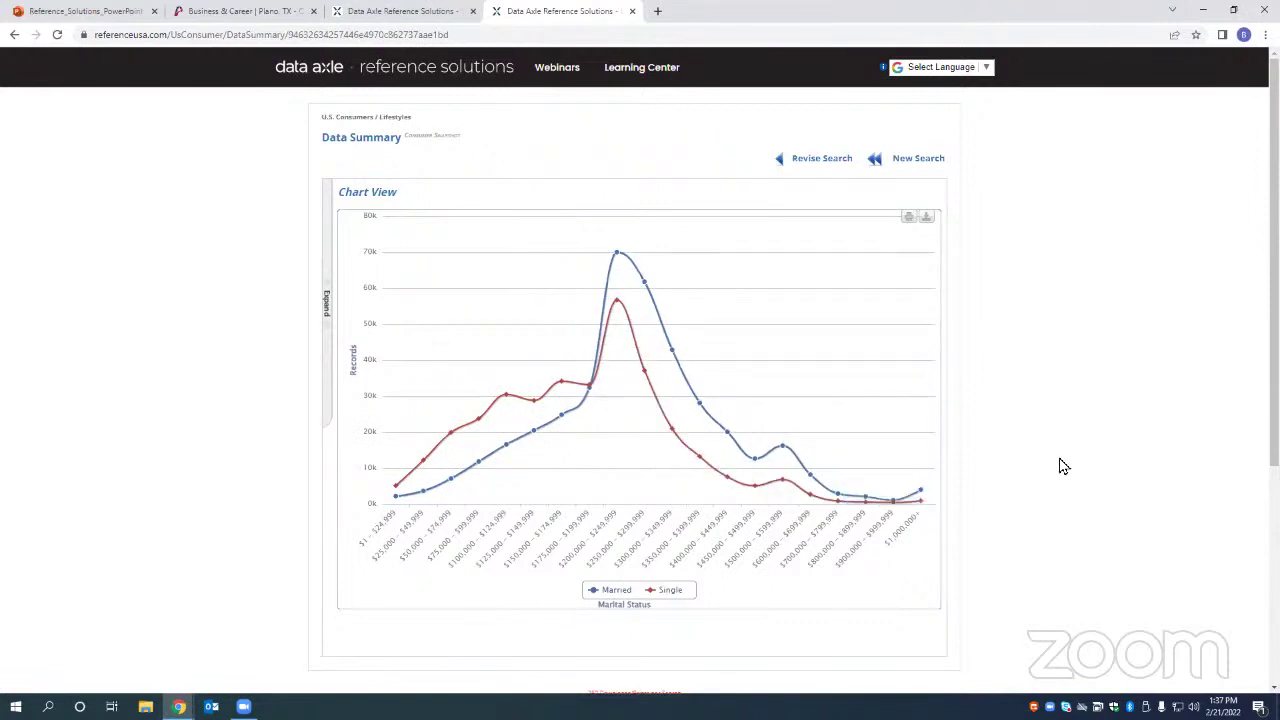
Step: Show the summary as a matrix comparing Estimated Home Value and Marital Status
{"action": "left_click", "coordinate": [328, 246]}
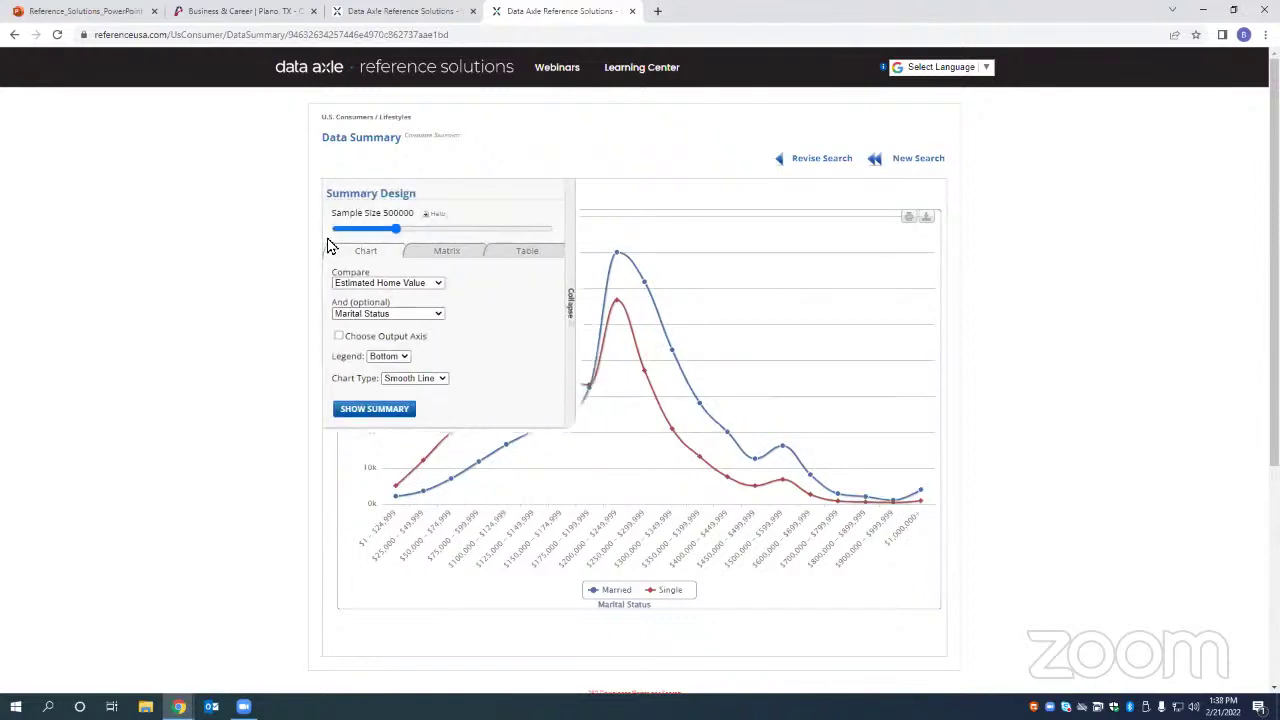
{"action": "left_click", "coordinate": [457, 259]}
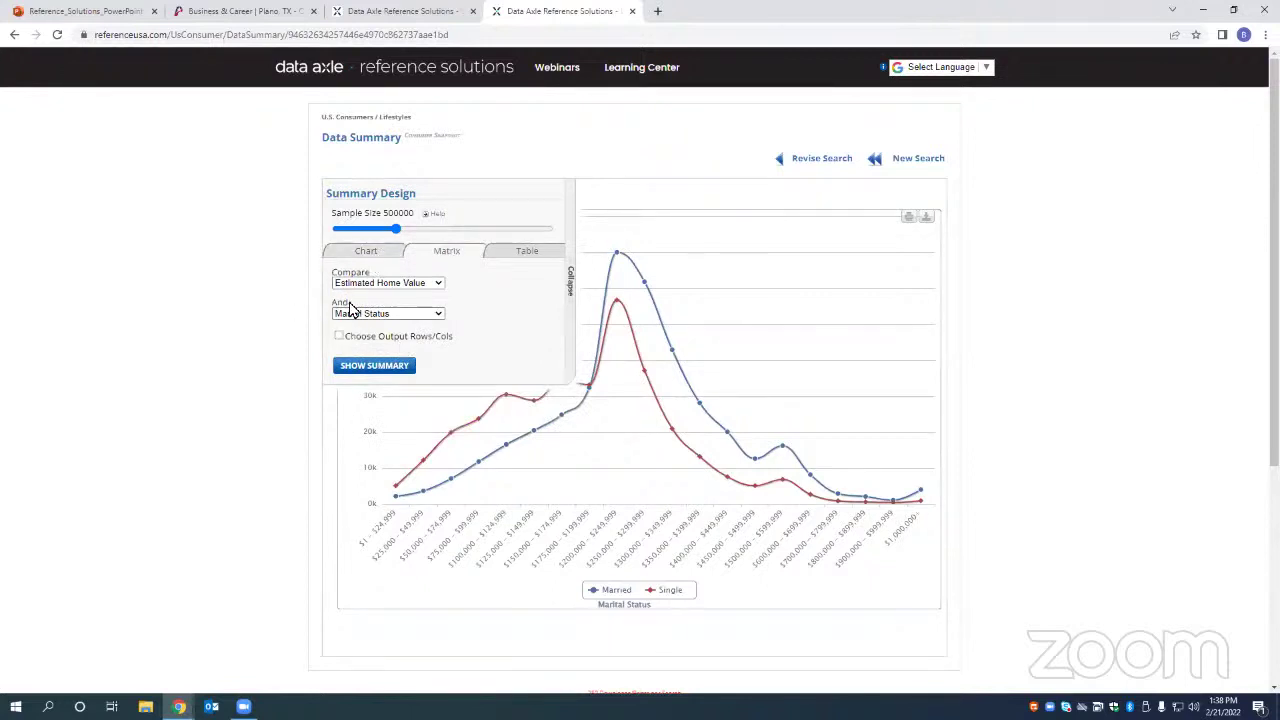
{"action": "left_click", "coordinate": [373, 366]}
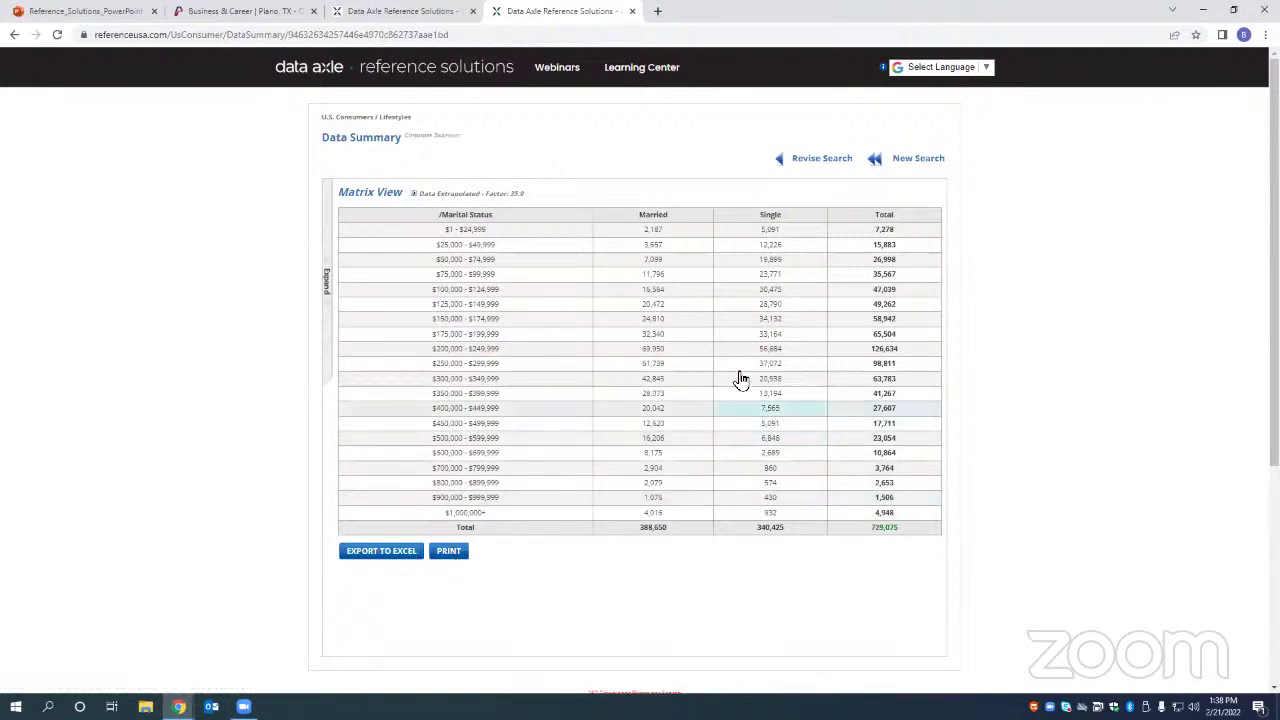
Step: Show a summary table by Estimated Home Value, Marital Status and Income, and look through its rows
{"action": "left_click", "coordinate": [326, 279]}
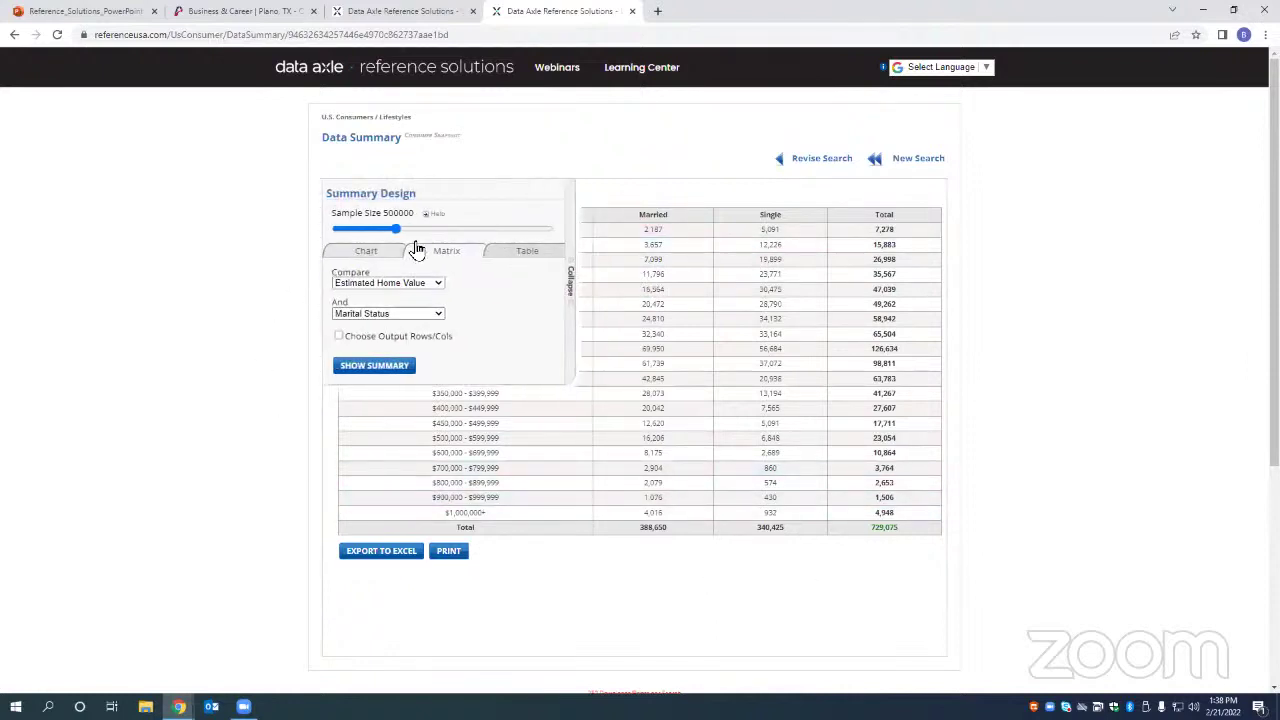
{"action": "left_click", "coordinate": [515, 255]}
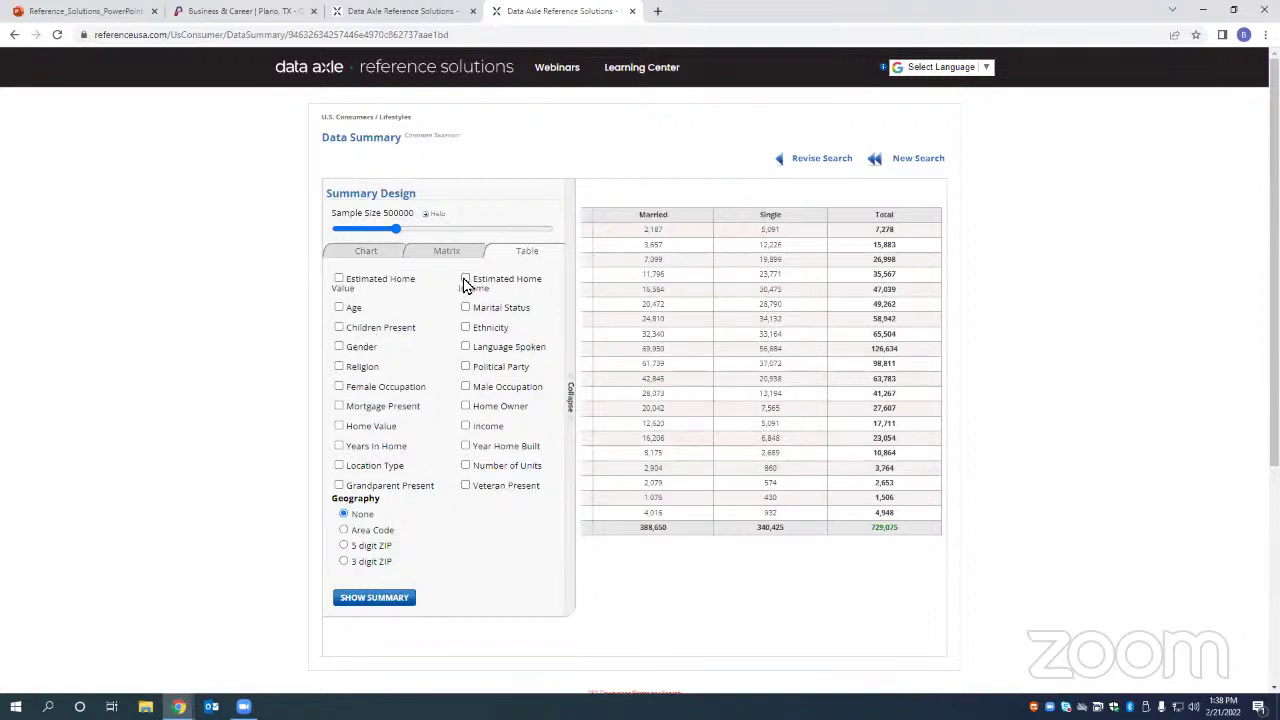
{"action": "left_click", "coordinate": [339, 279]}
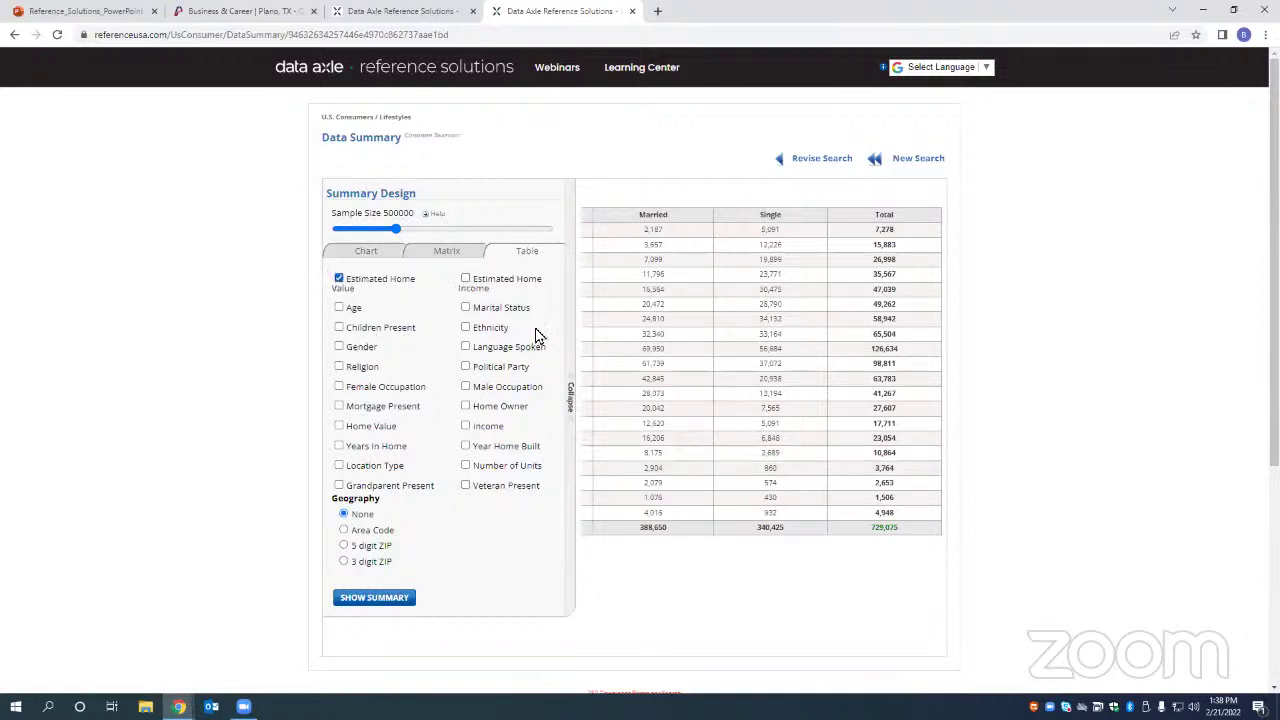
{"action": "left_click", "coordinate": [465, 308]}
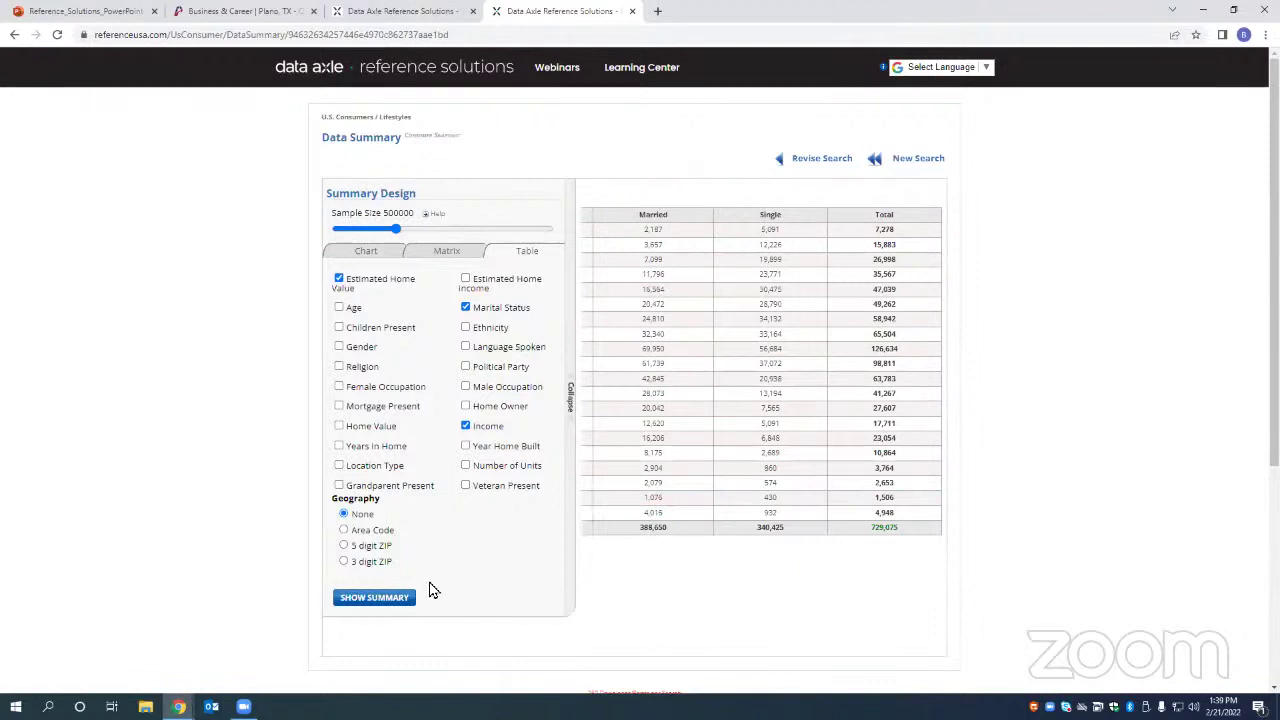
{"action": "left_click", "coordinate": [393, 600]}
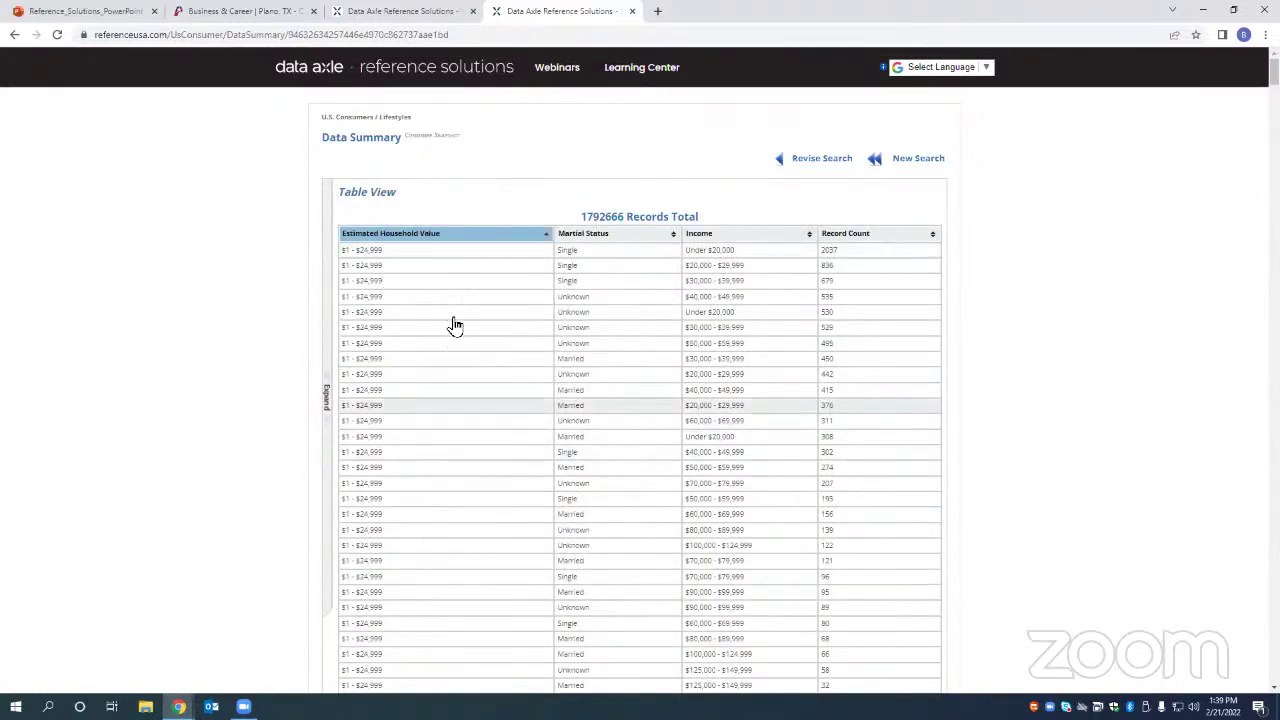
{"action": "scroll", "coordinate": [429, 506], "scroll_direction": "down", "scroll_amount": 5}
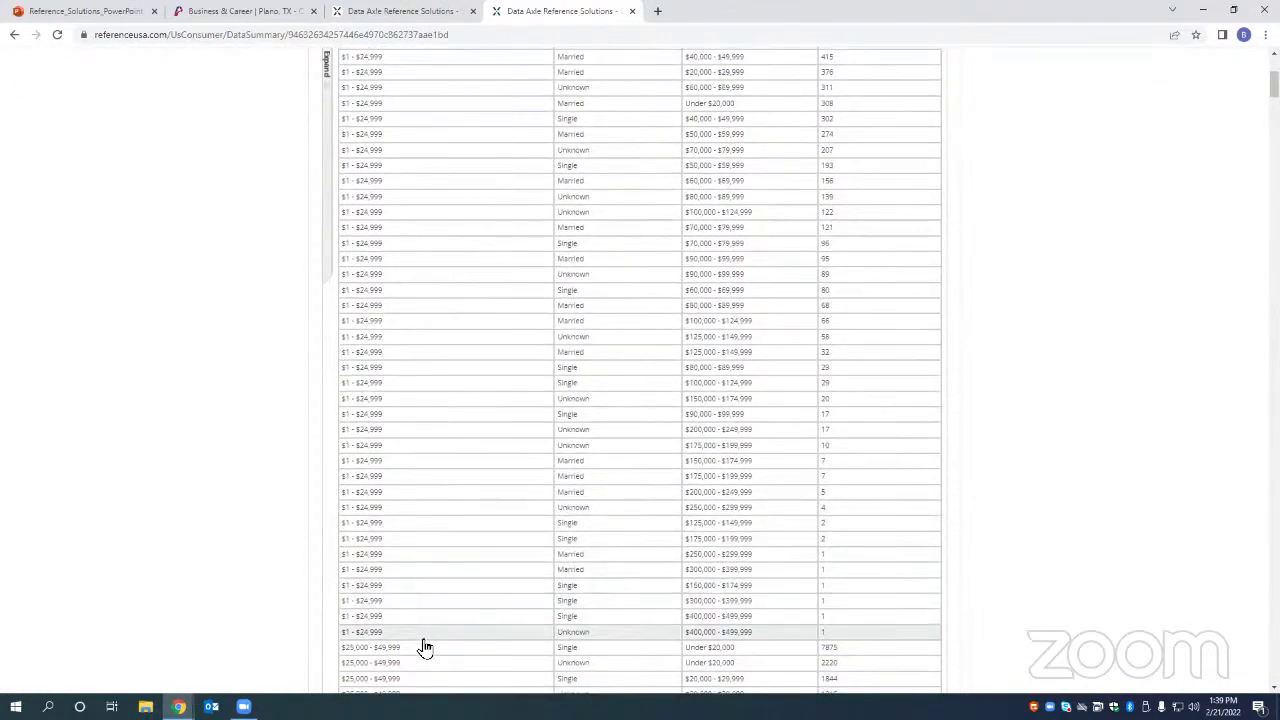
{"action": "scroll", "coordinate": [429, 621], "scroll_direction": "up", "scroll_amount": 5}
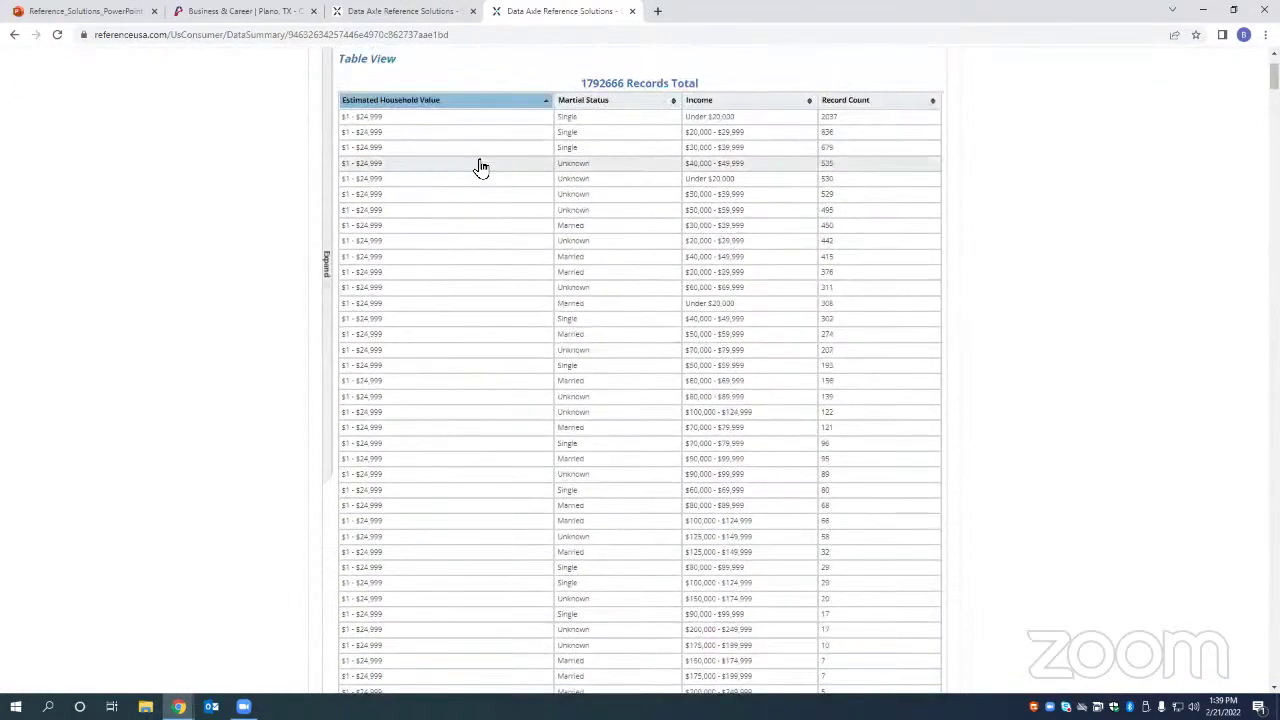
{"action": "scroll", "coordinate": [449, 594], "scroll_direction": "down", "scroll_amount": 3}
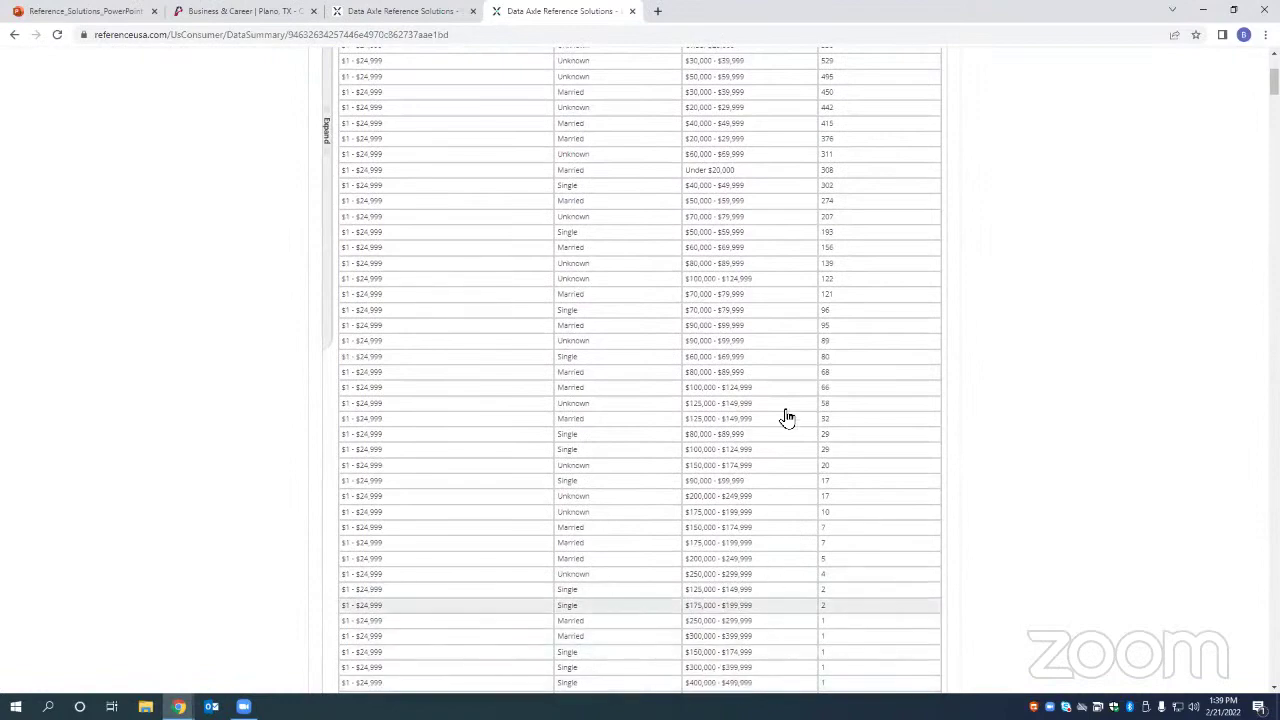
{"action": "scroll", "coordinate": [667, 293], "scroll_direction": "up", "scroll_amount": 2}
{"action": "scroll", "coordinate": [667, 293], "scroll_direction": "up", "scroll_amount": 1}
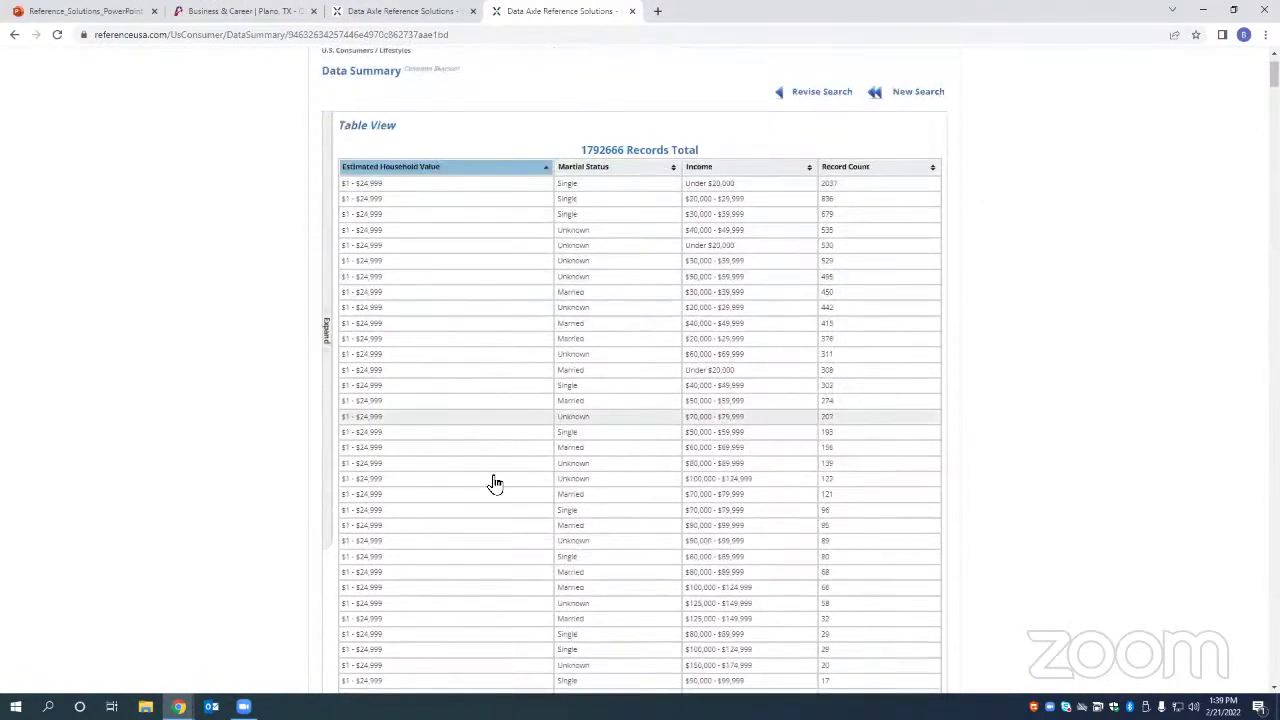
Step: Leave the table summary and go back to the consumer search form with the Metro Area and Age filters
{"action": "left_click", "coordinate": [743, 534]}
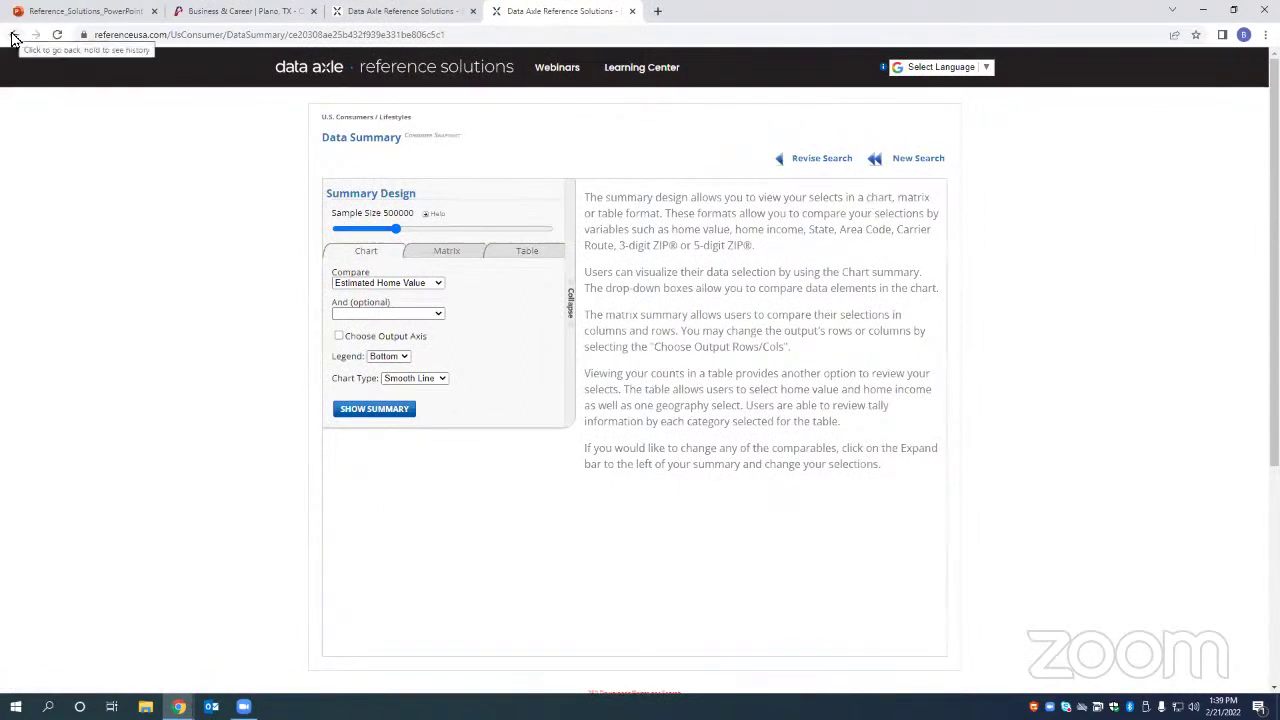
{"action": "left_click", "coordinate": [838, 159]}
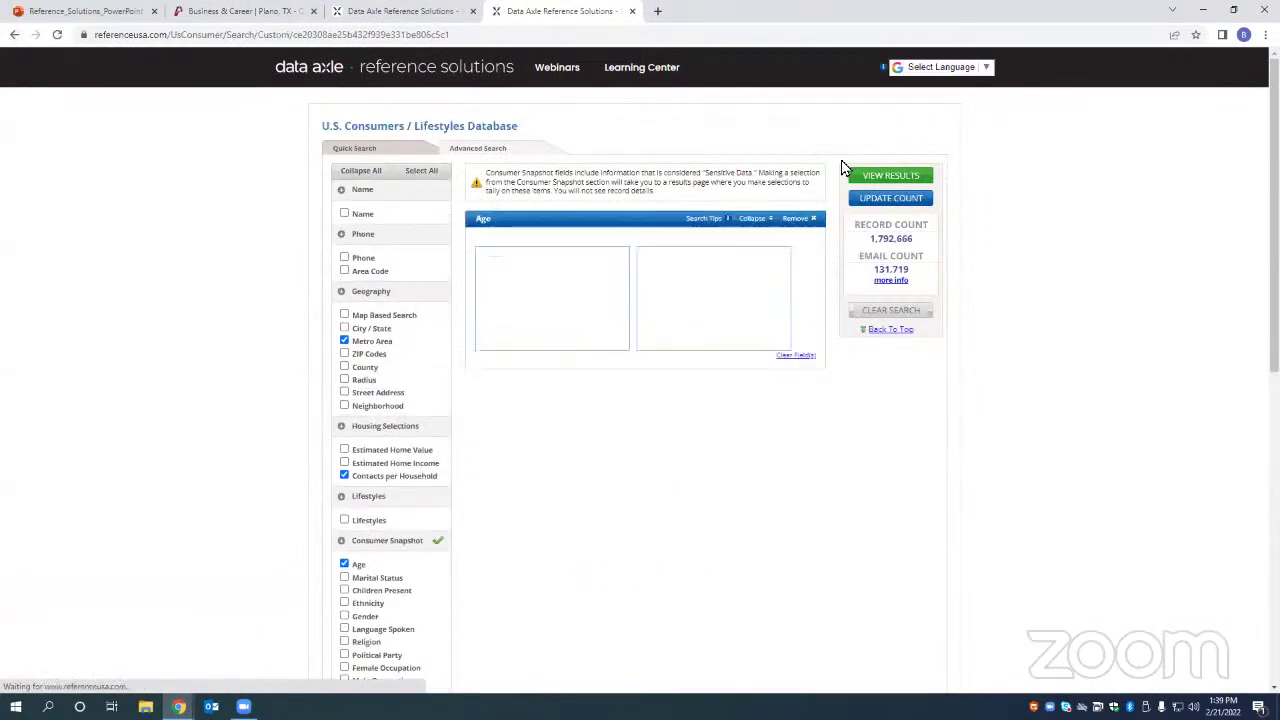
{"action": "left_click", "coordinate": [15, 35]}
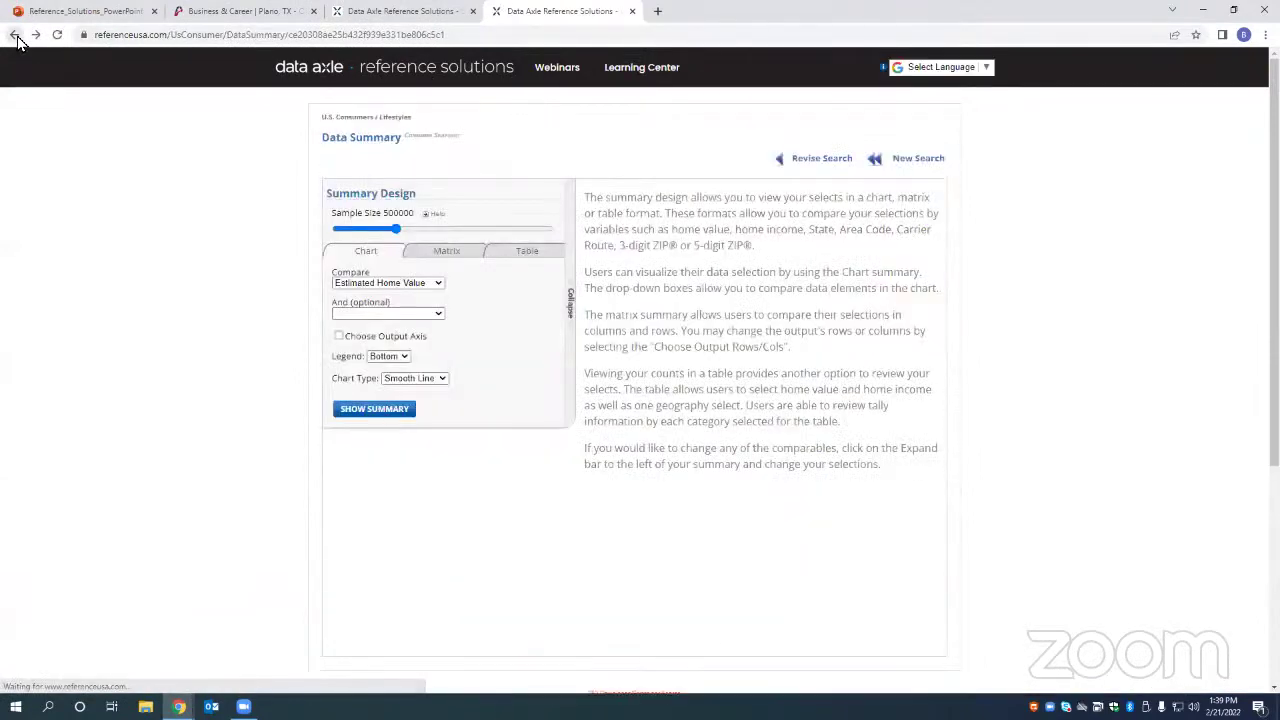
{"action": "left_click", "coordinate": [15, 36]}
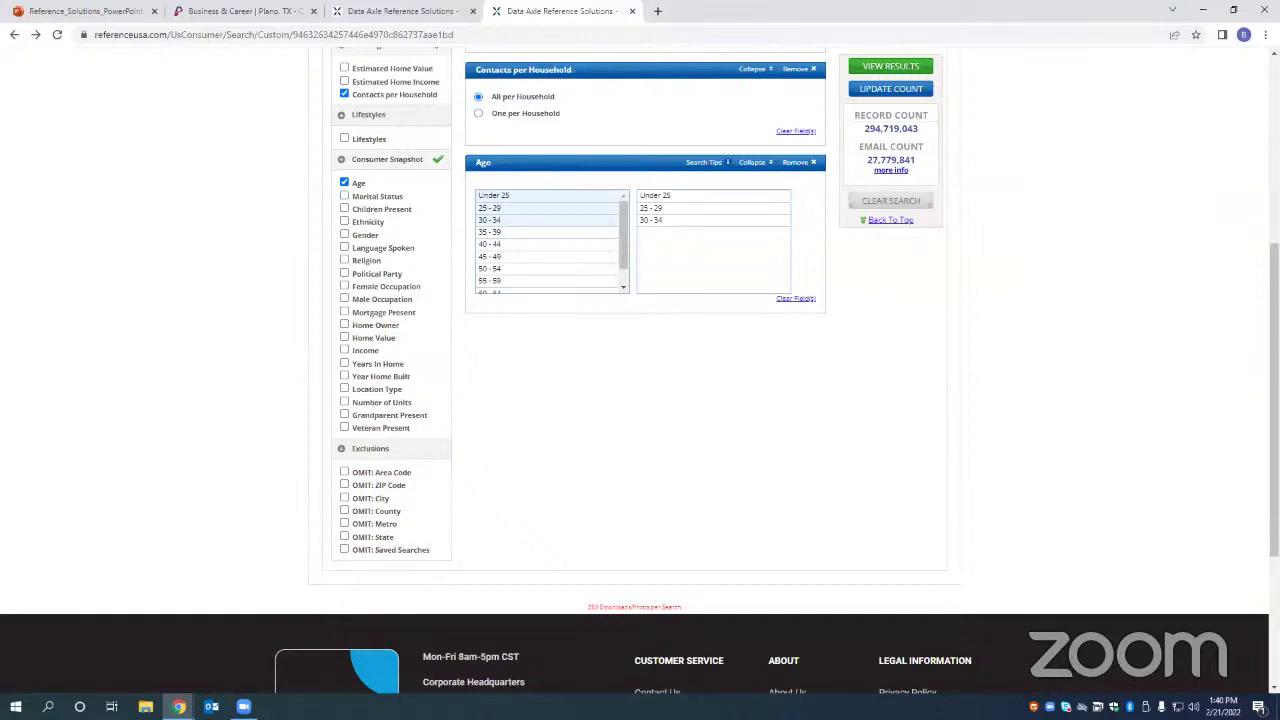
{"action": "scroll", "coordinate": [1035, 376], "scroll_direction": "up", "scroll_amount": 4}
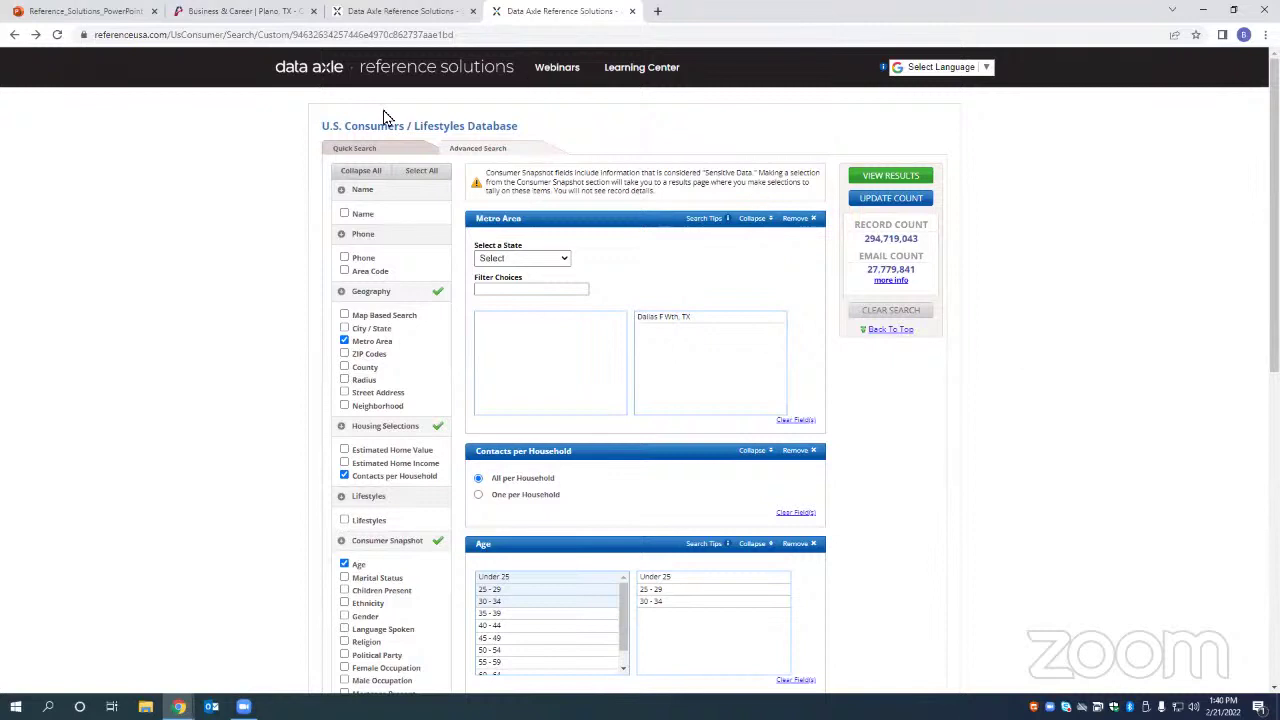
Step: Return to the list of available databases and open the U.S. Jobs / Internships database
{"action": "left_click", "coordinate": [296, 70]}
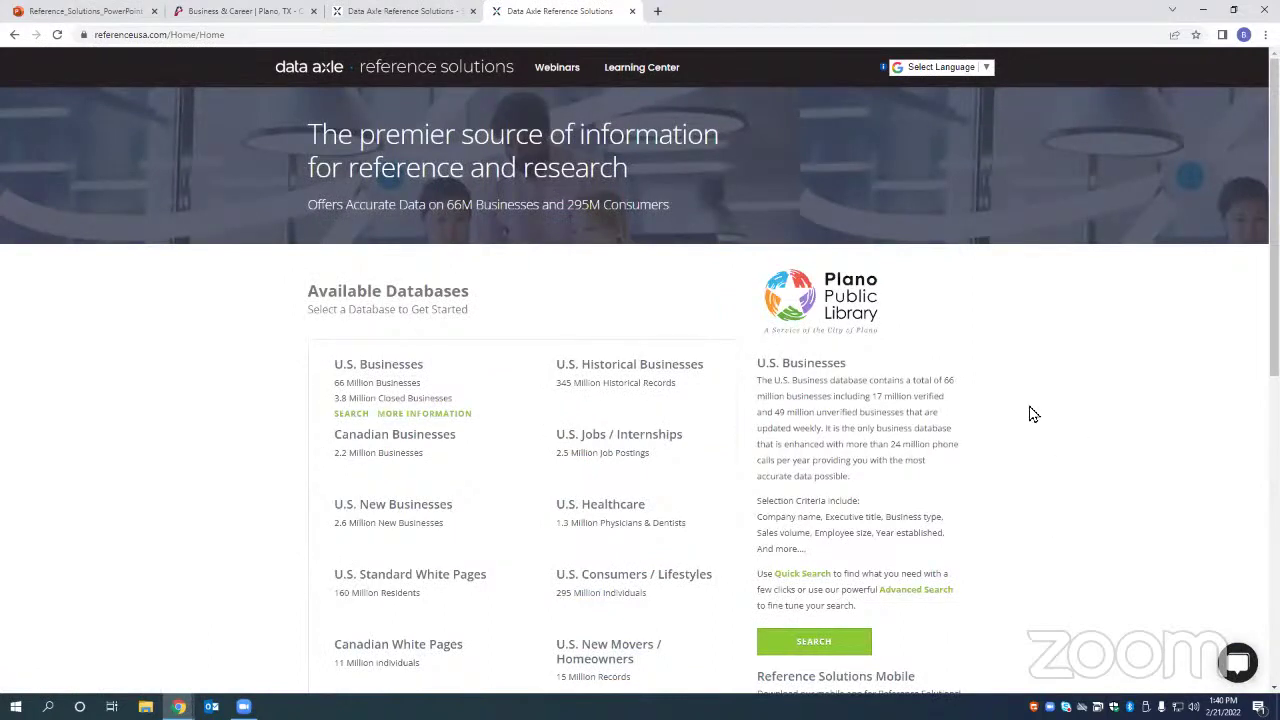
{"action": "mouse_move", "coordinate": [705, 441]}
{"action": "scroll", "coordinate": [466, 486], "scroll_direction": "down", "scroll_amount": 2}
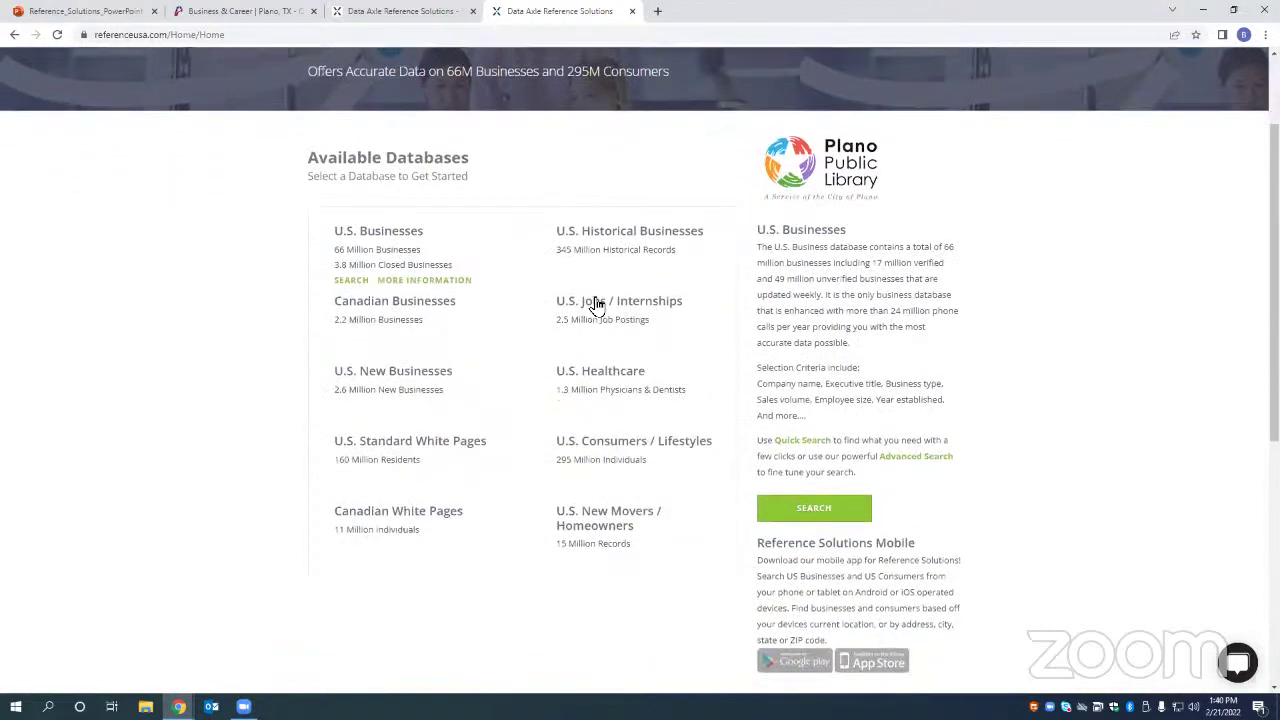
{"action": "left_click", "coordinate": [590, 325]}
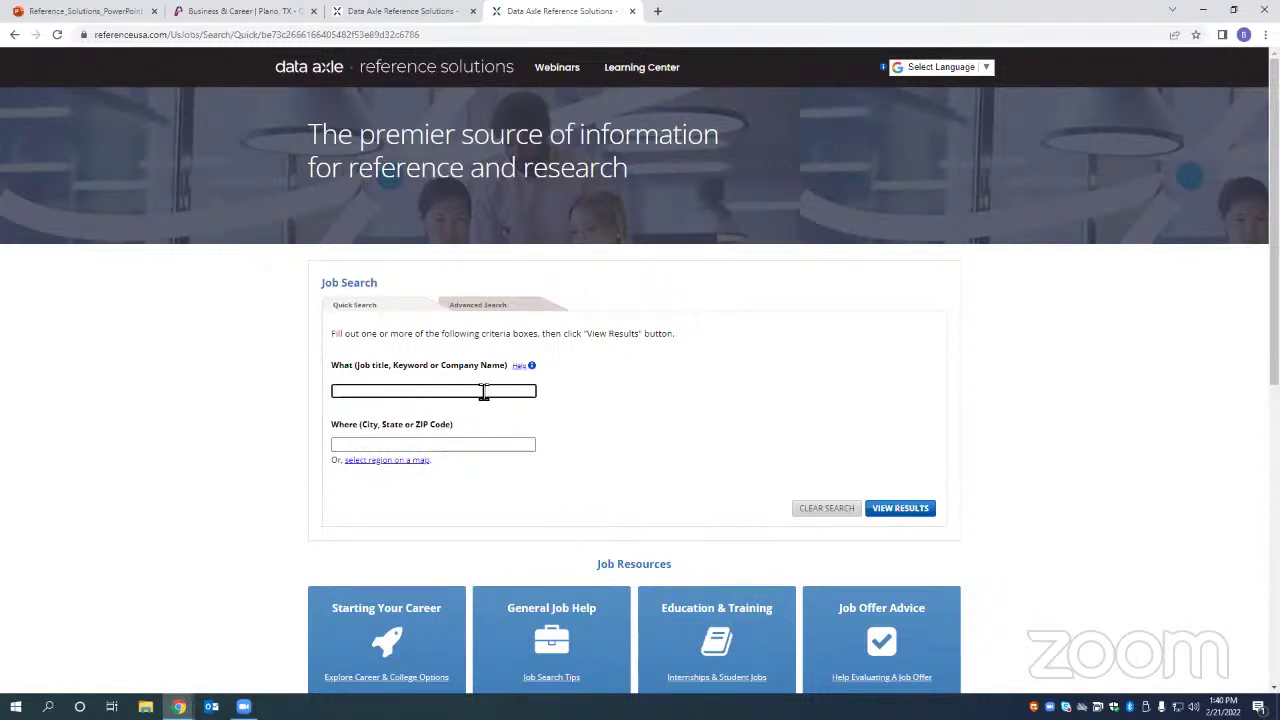
Step: Run a quick job search for teacher in Texas and view the results
{"action": "type", "text": "teacher"}
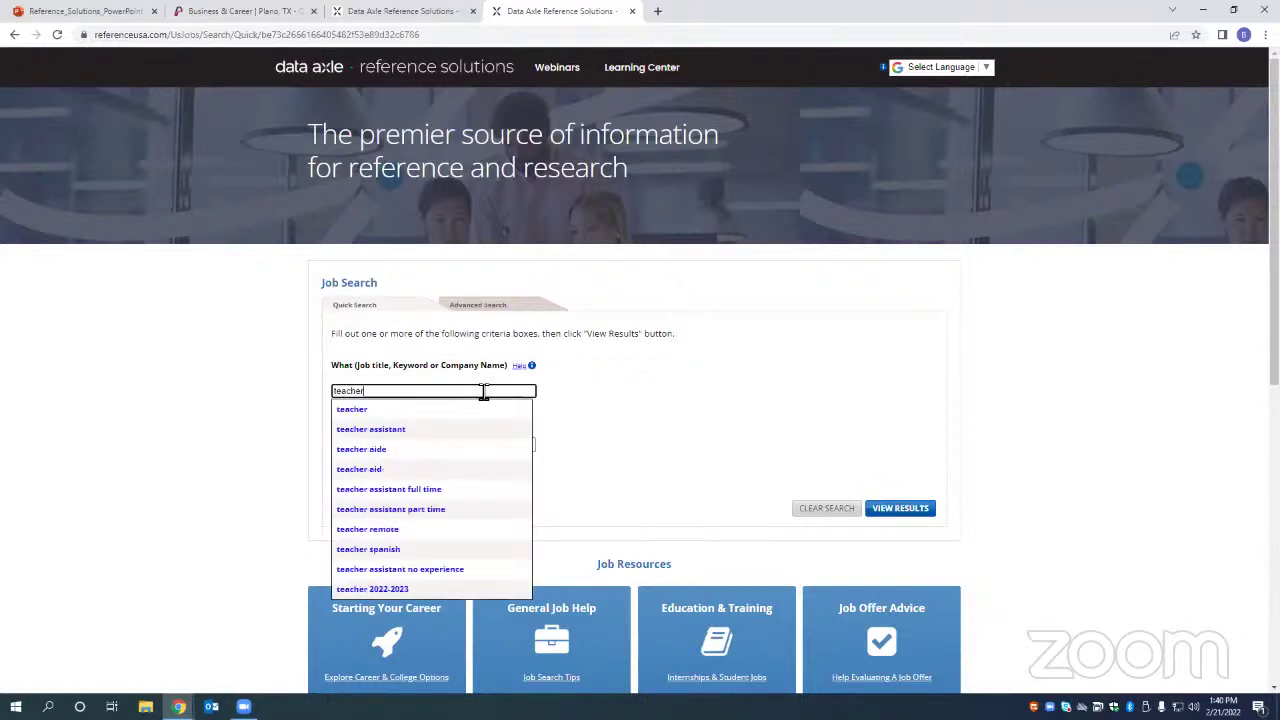
{"action": "left_click", "coordinate": [585, 415]}
{"action": "left_click", "coordinate": [489, 444]}
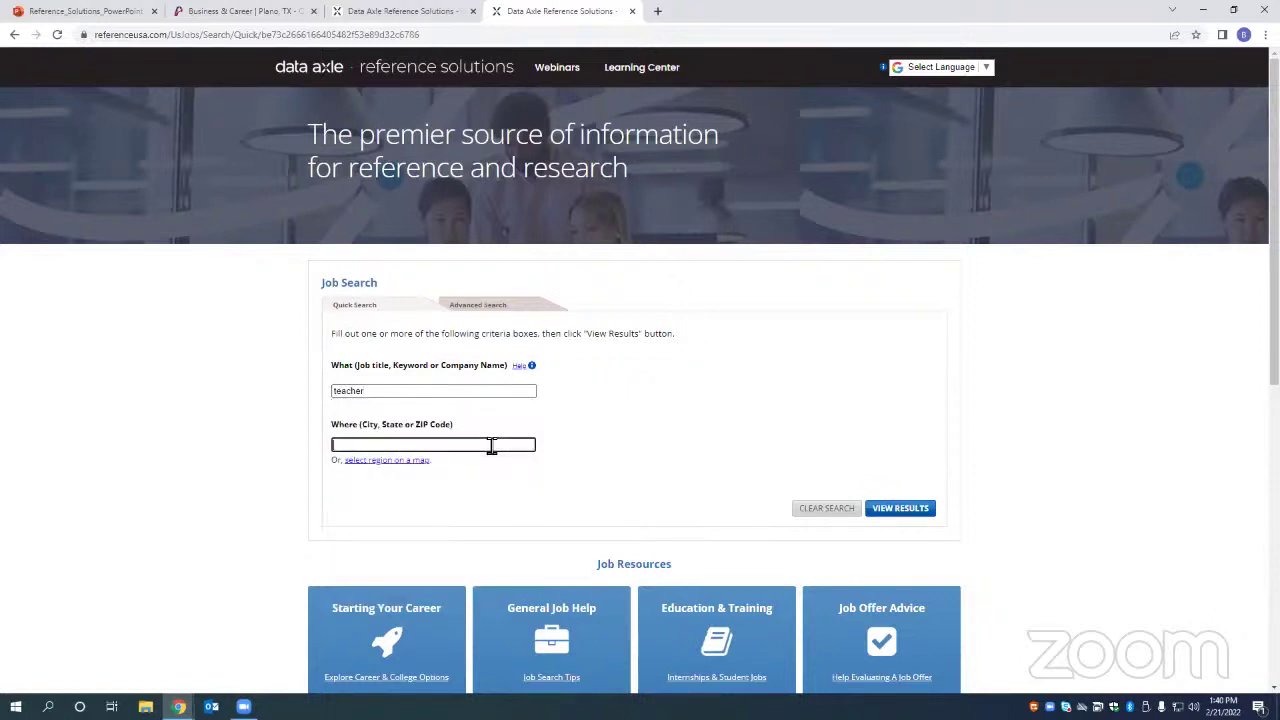
{"action": "type", "text": "Texas"}
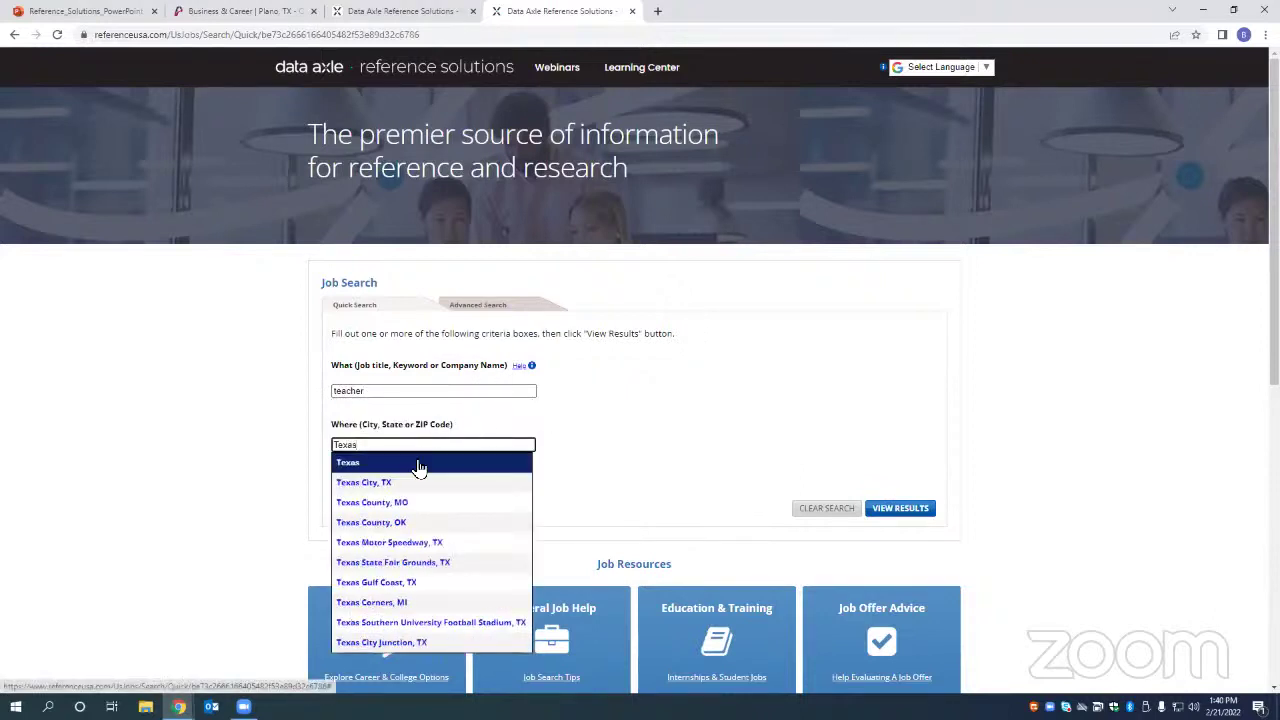
{"action": "left_click", "coordinate": [420, 464]}
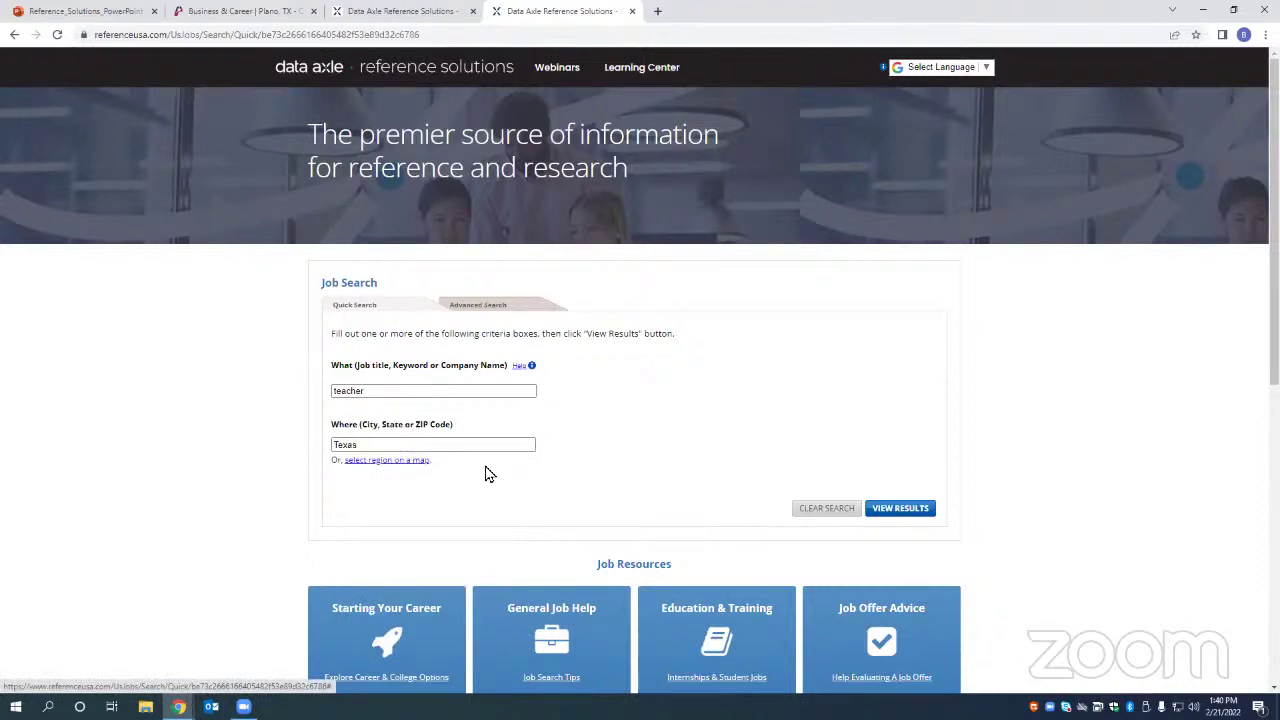
{"action": "left_click", "coordinate": [913, 509]}
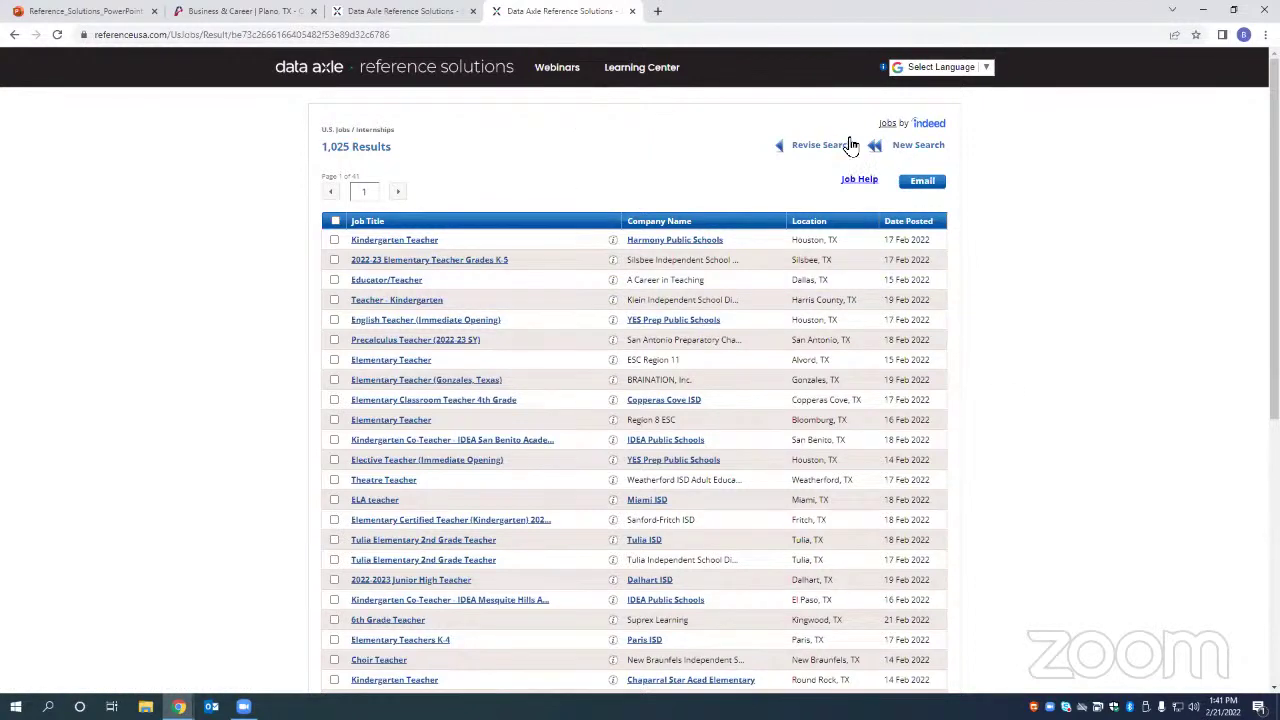
Step: Start a new advanced job search for postings containing all of the words human resources
{"action": "left_click", "coordinate": [900, 150]}
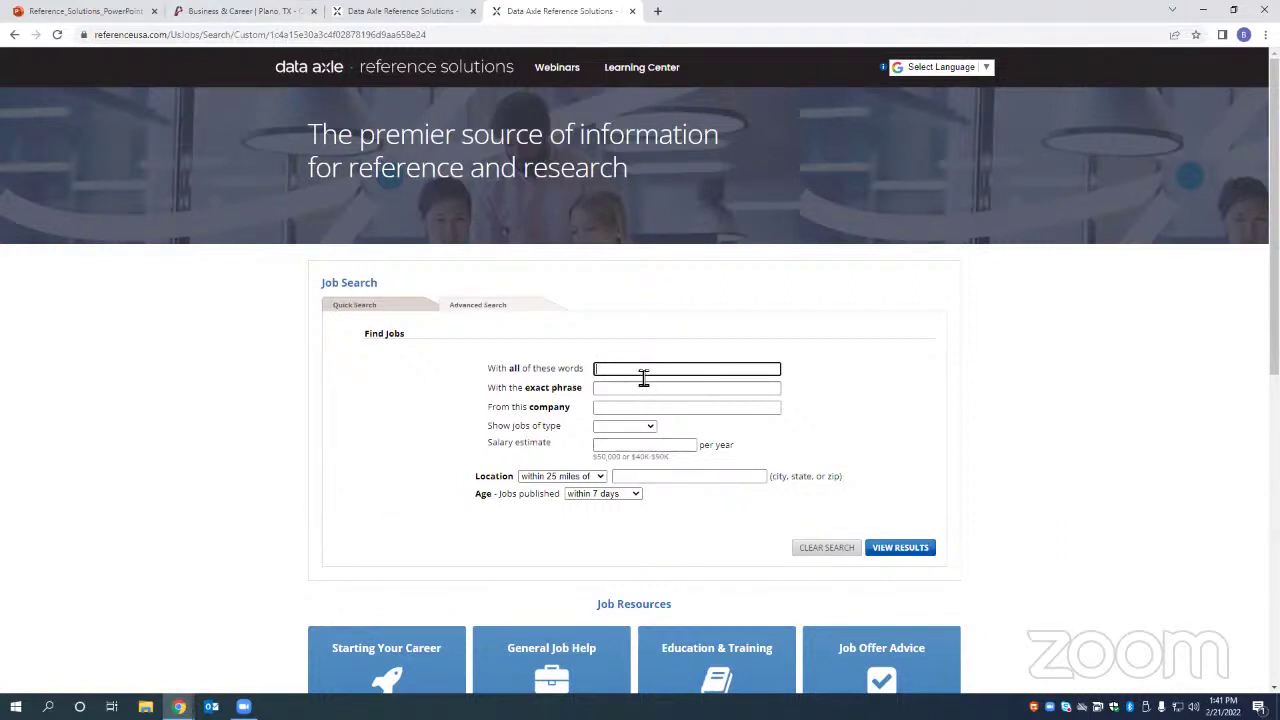
{"action": "type", "text": "uman"}
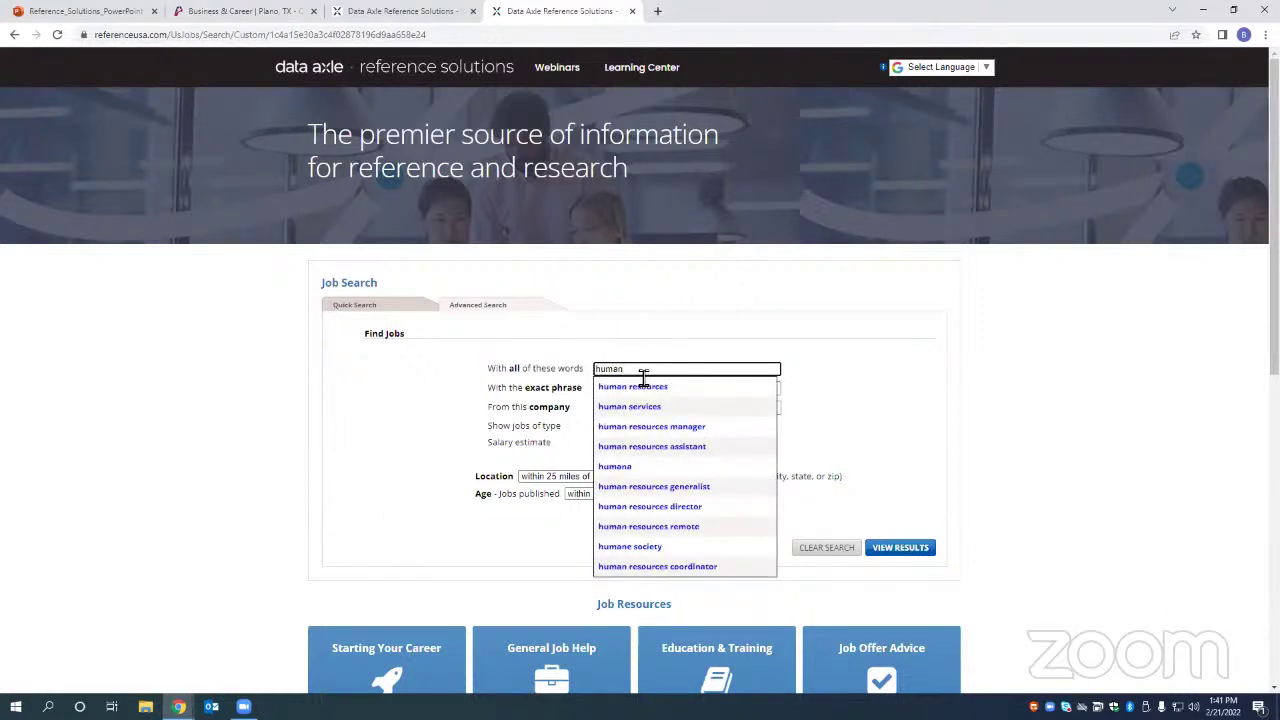
{"action": "left_click", "coordinate": [645, 387]}
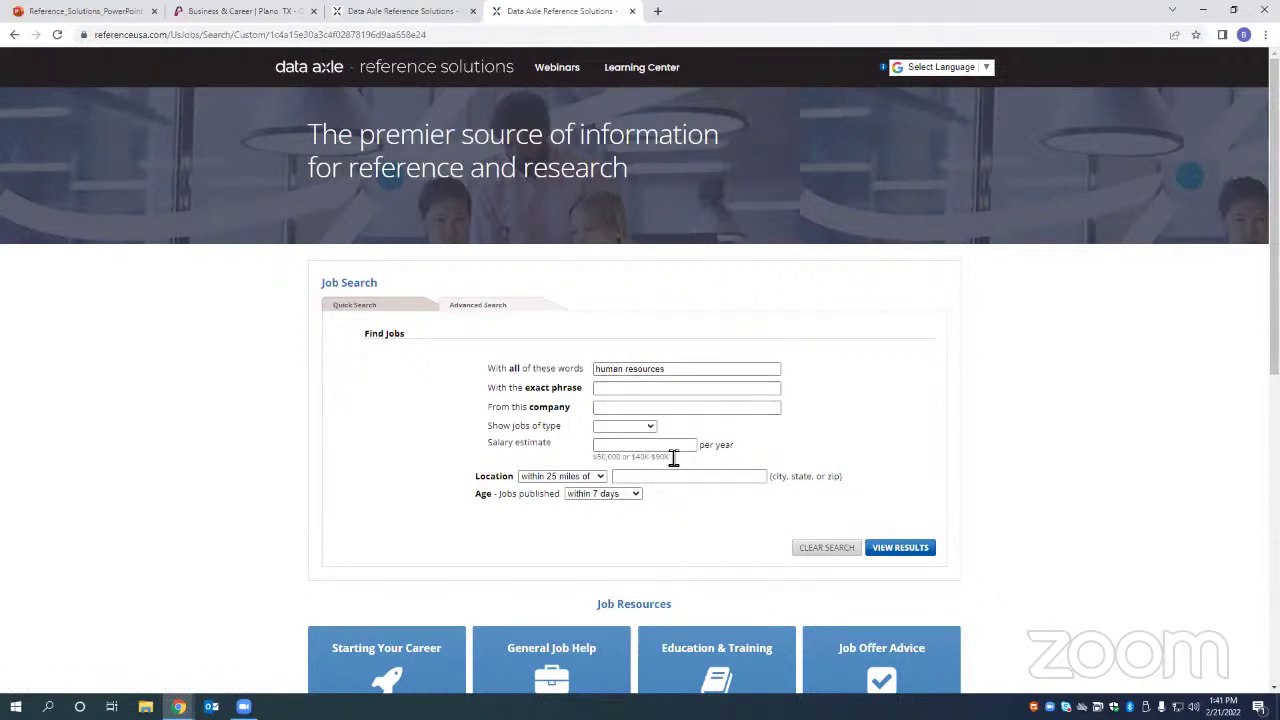
{"action": "left_click", "coordinate": [635, 411]}
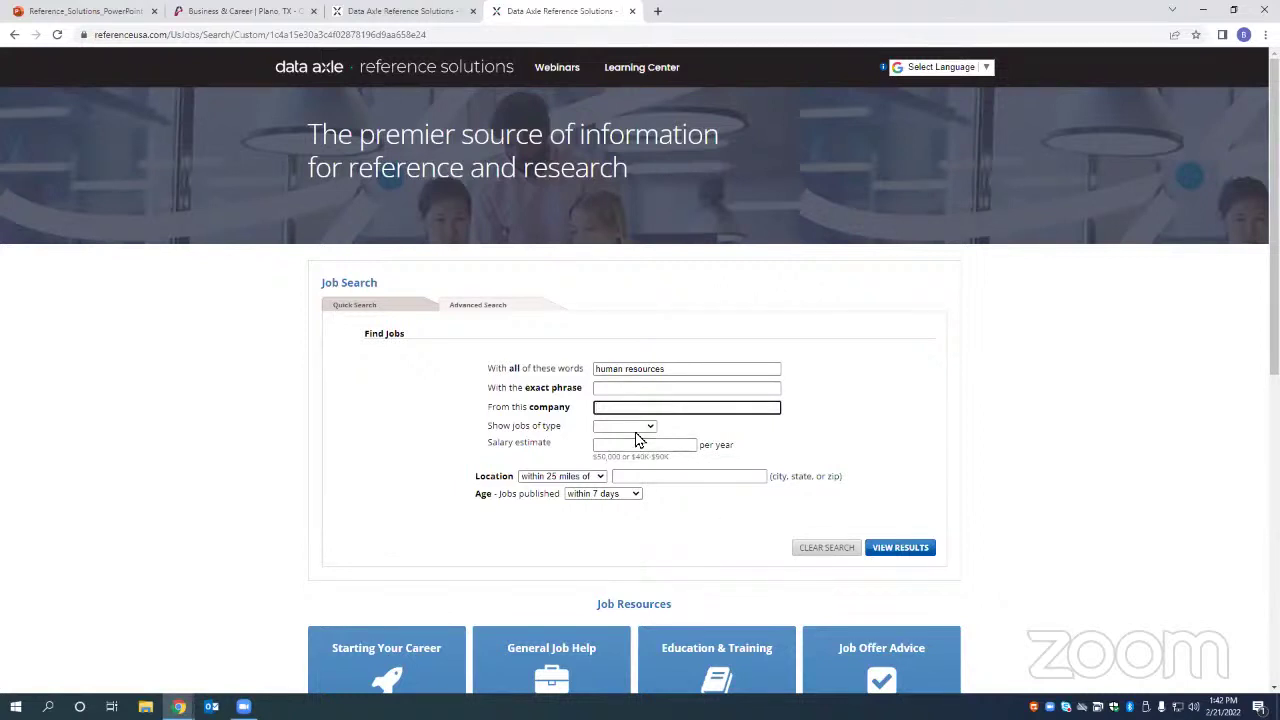
{"action": "left_click", "coordinate": [620, 407]}
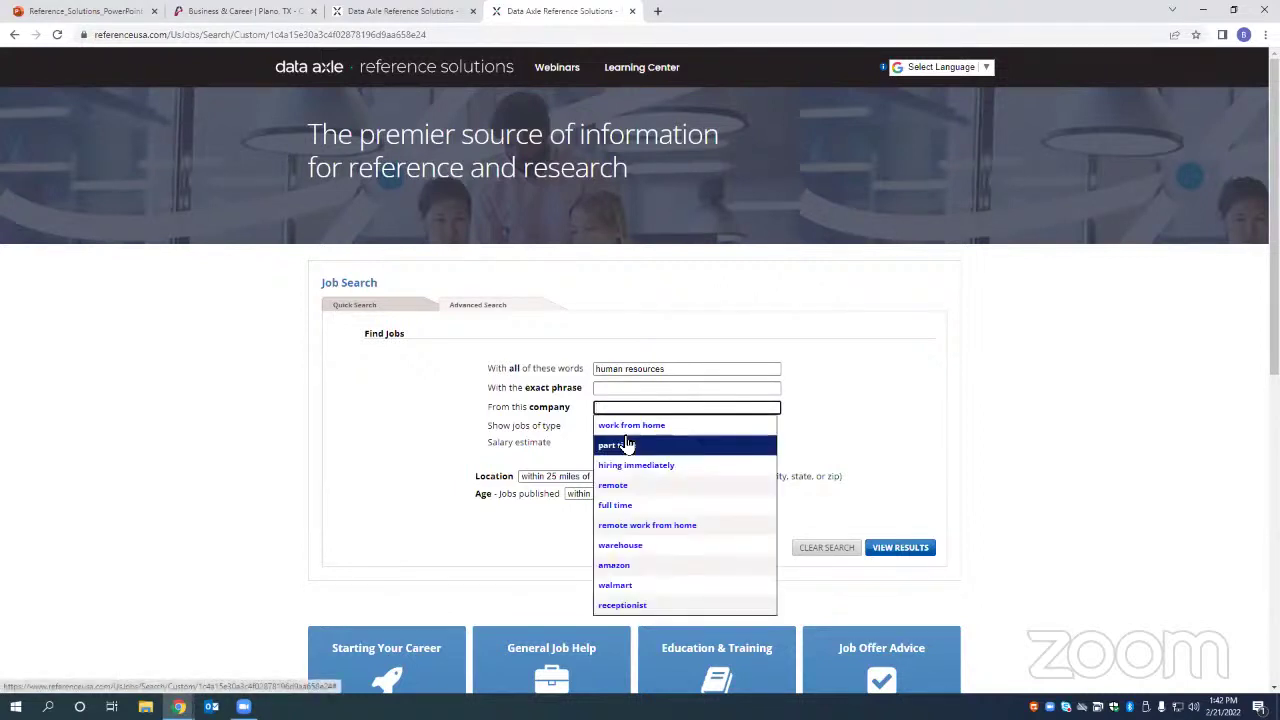
{"action": "left_click", "coordinate": [981, 434]}
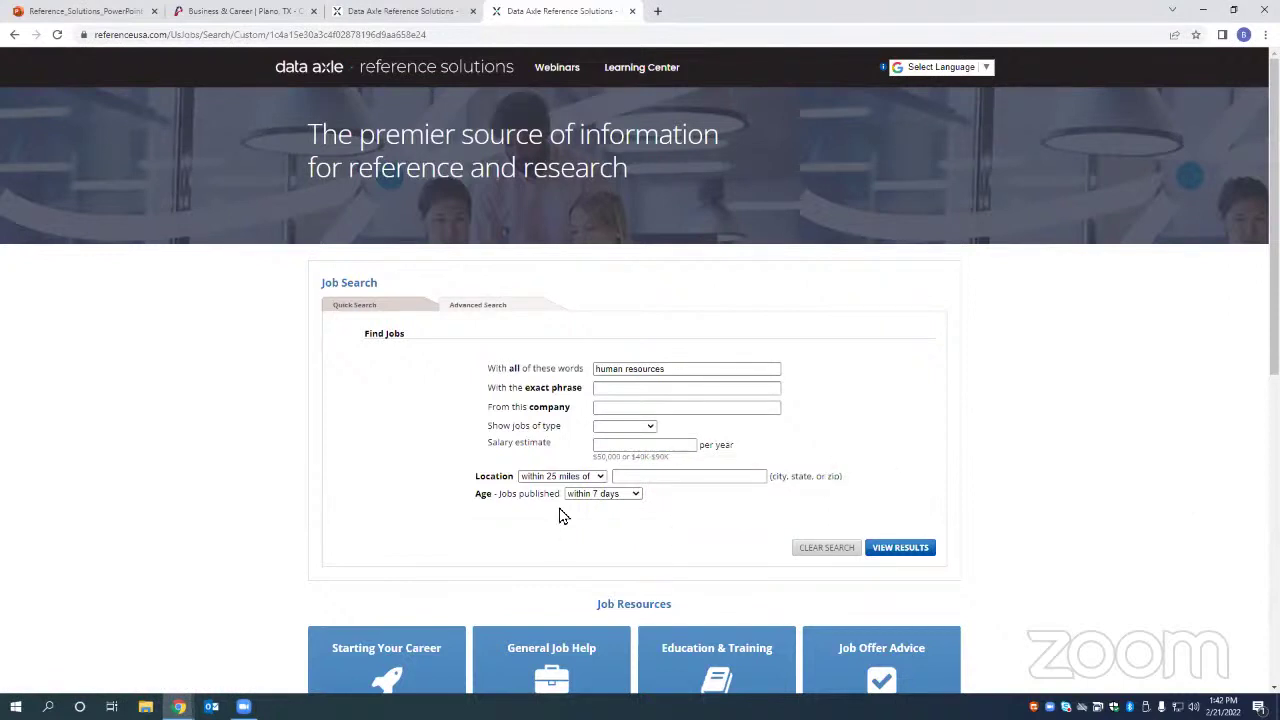
Step: Limit the advanced job search to Full-time jobs with a salary estimate of 100K per year
{"action": "left_click", "coordinate": [630, 428]}
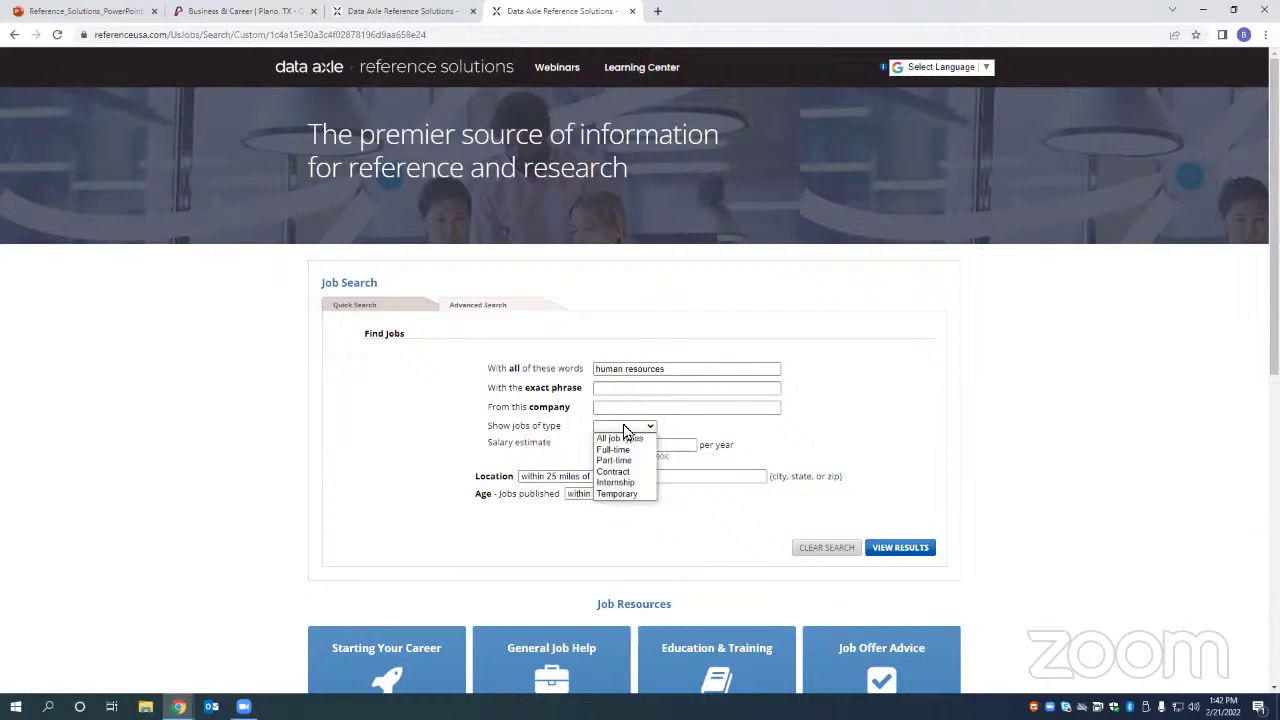
{"action": "left_click", "coordinate": [620, 449]}
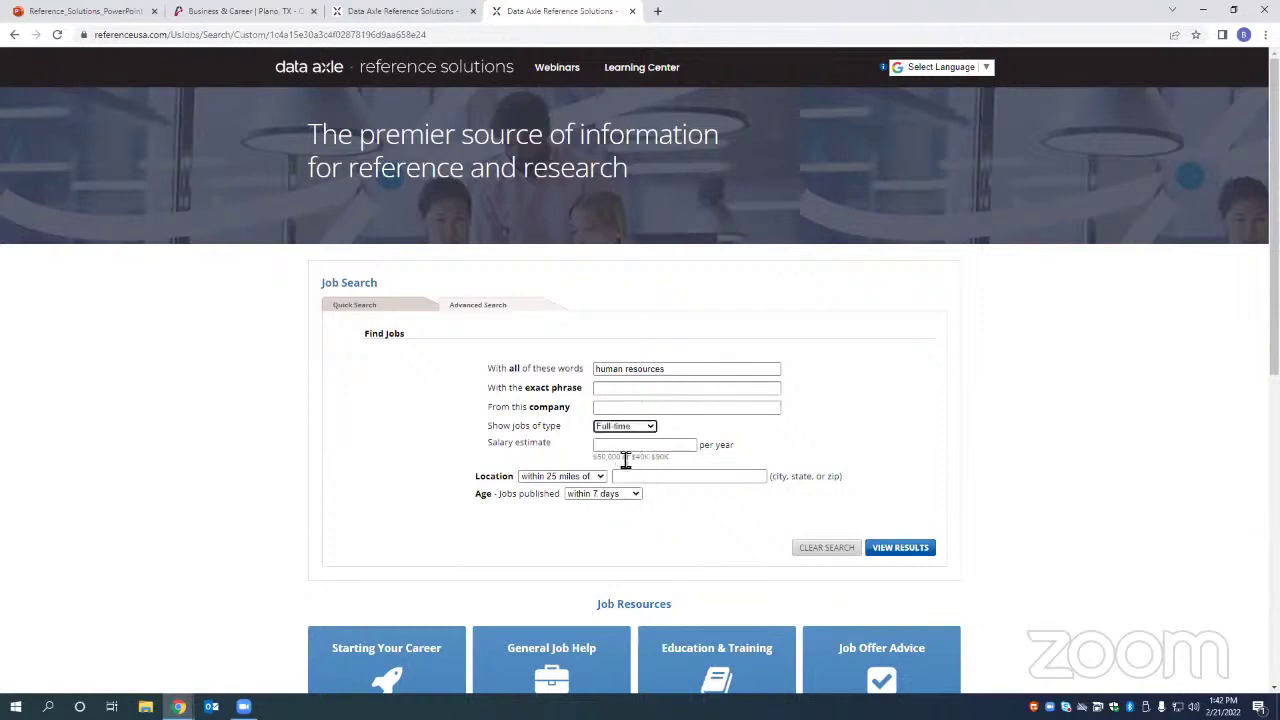
{"action": "left_click", "coordinate": [631, 448]}
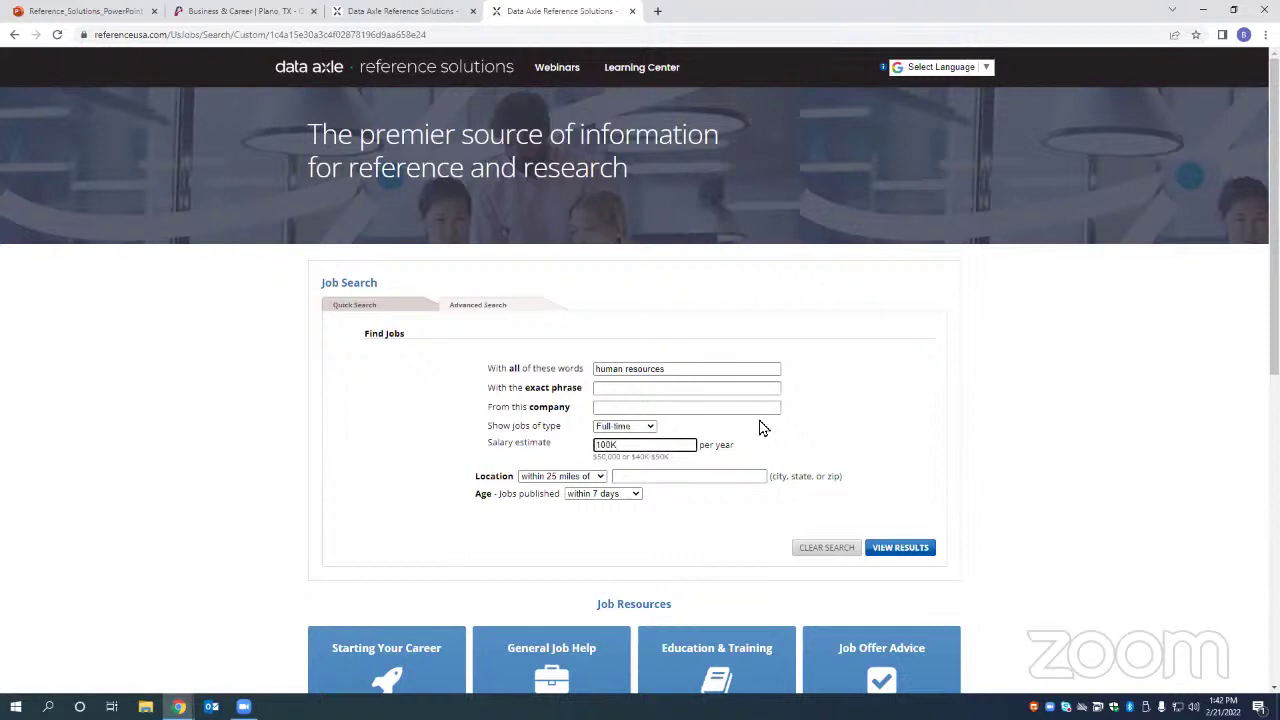
{"action": "type", "text": "100K"}
{"action": "scroll", "coordinate": [951, 486], "scroll_direction": "down", "scroll_amount": 1}
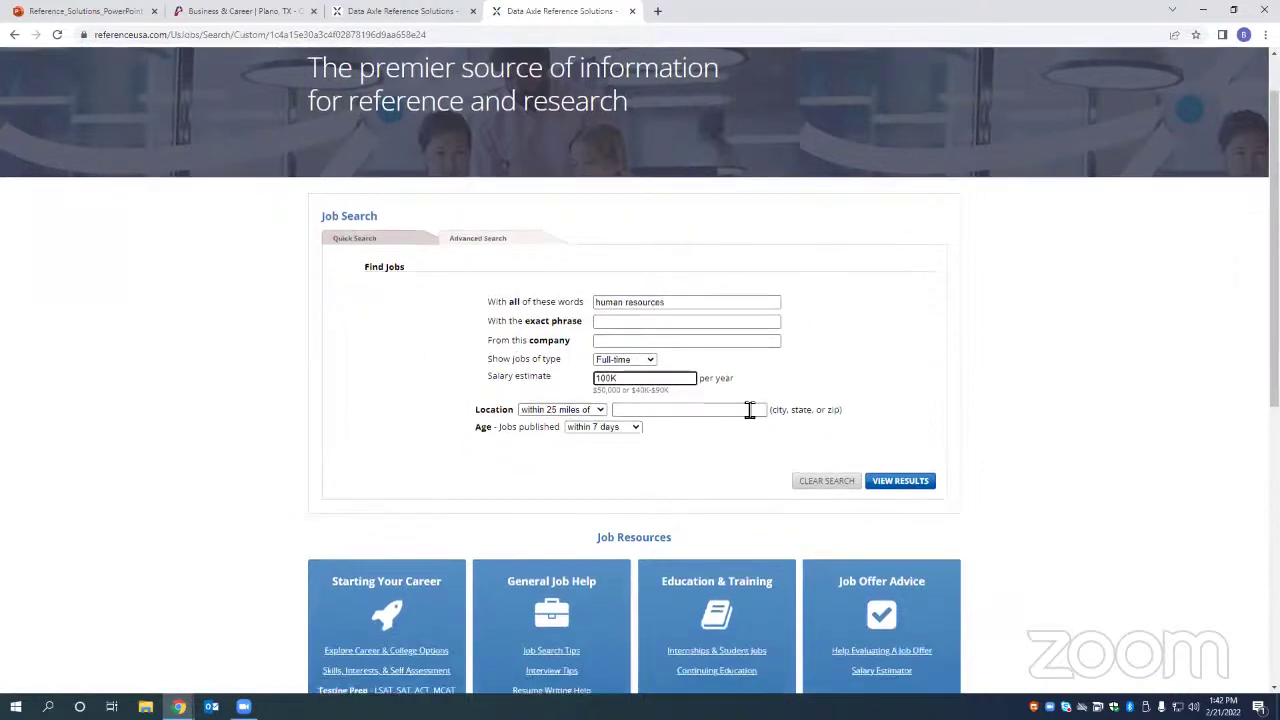
Step: Set the advanced job search location to within 15 miles of Plano, TX
{"action": "left_click", "coordinate": [590, 410]}
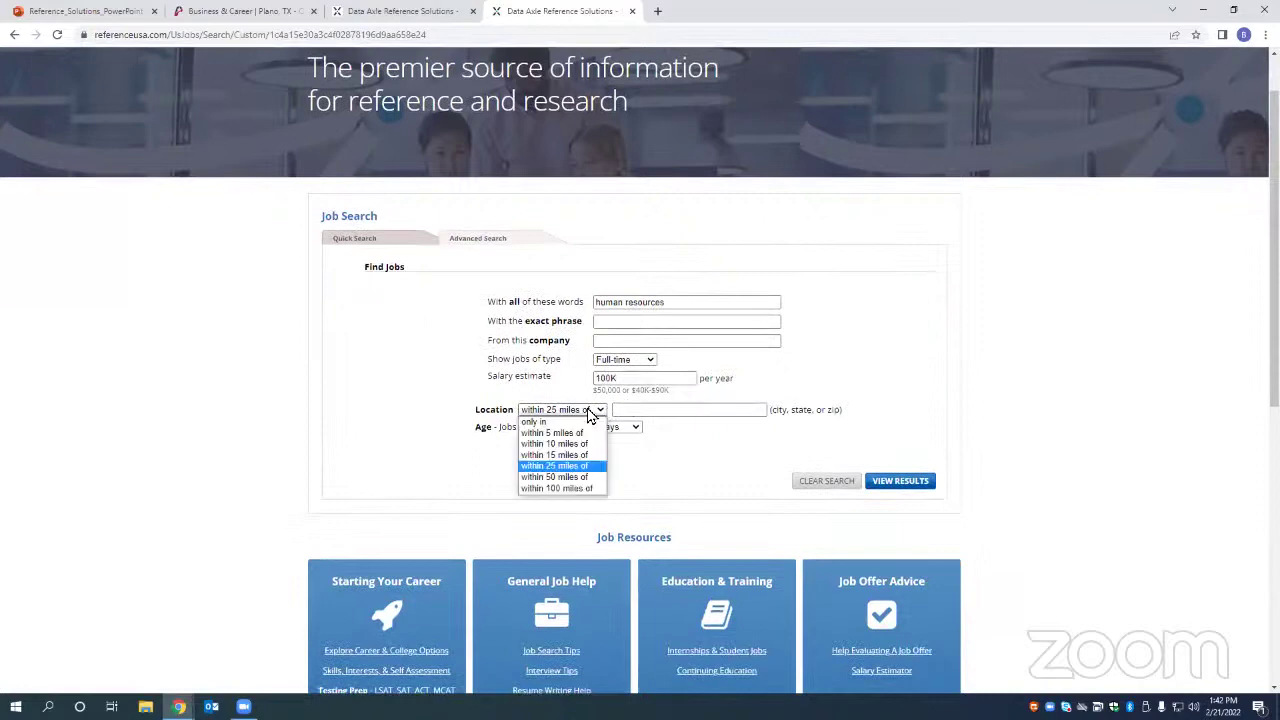
{"action": "left_click", "coordinate": [572, 451]}
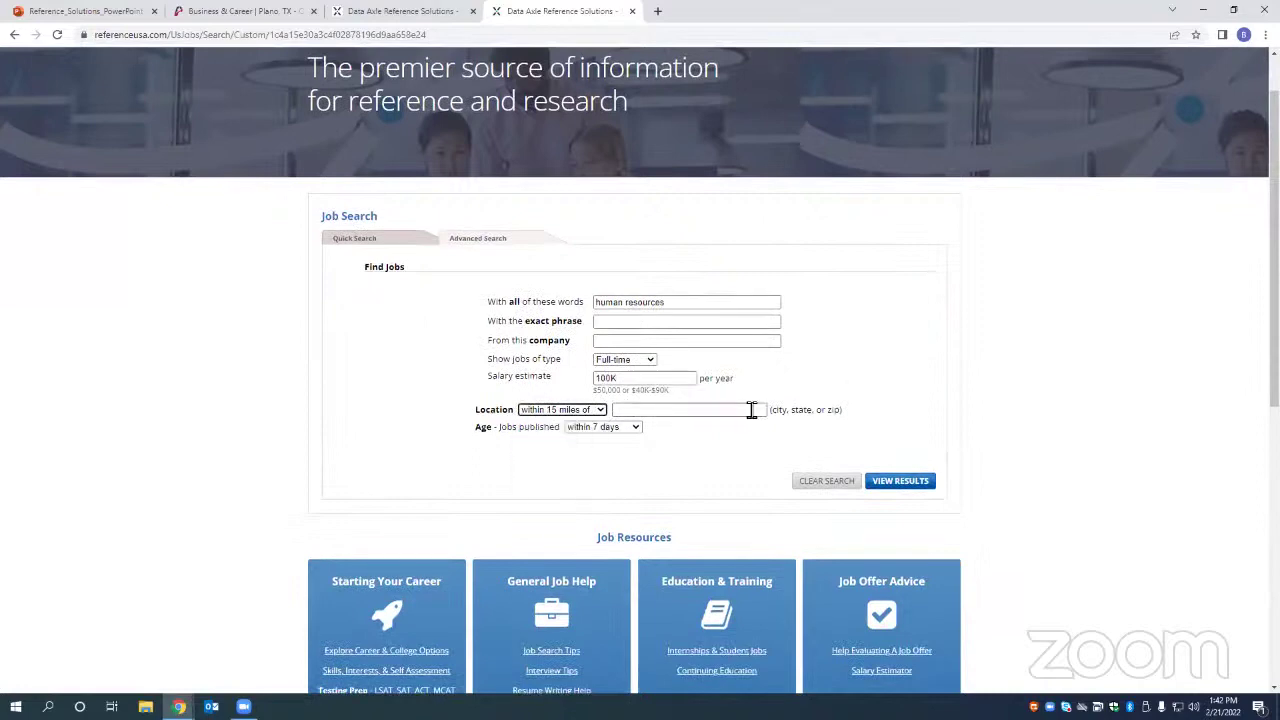
{"action": "left_click", "coordinate": [710, 409]}
{"action": "type", "text": "Plano"}
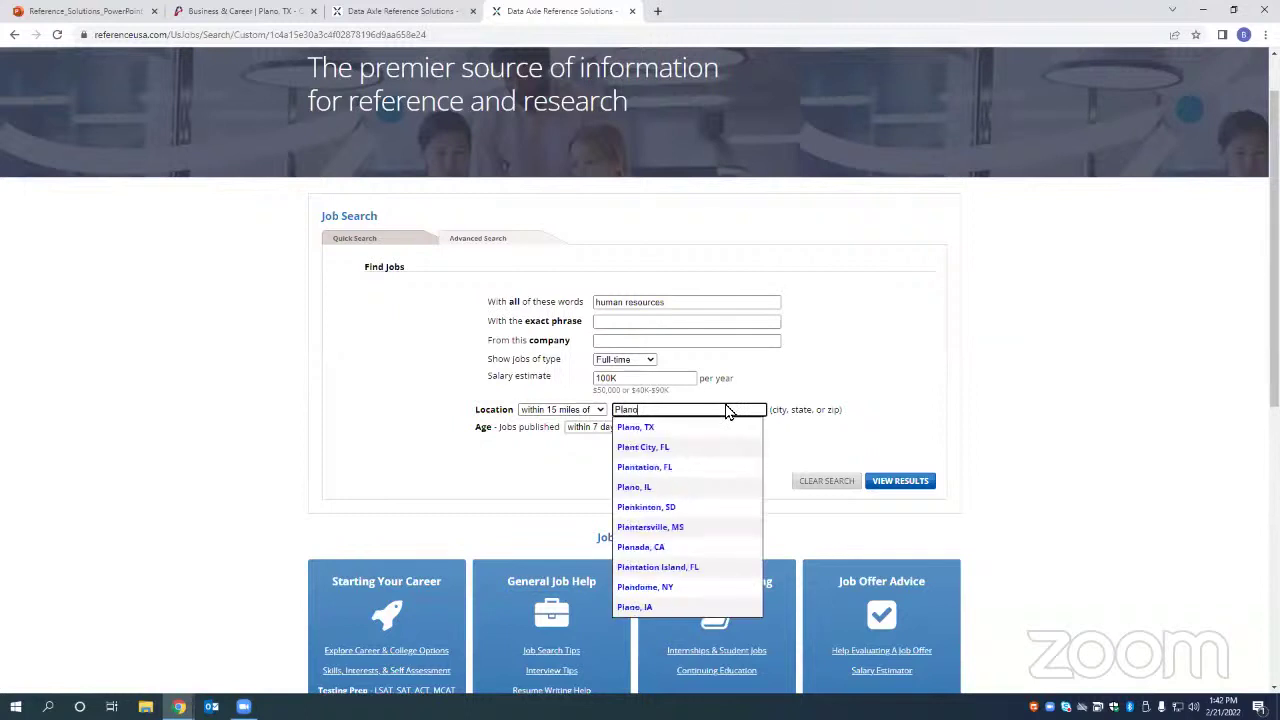
{"action": "left_click", "coordinate": [667, 428]}
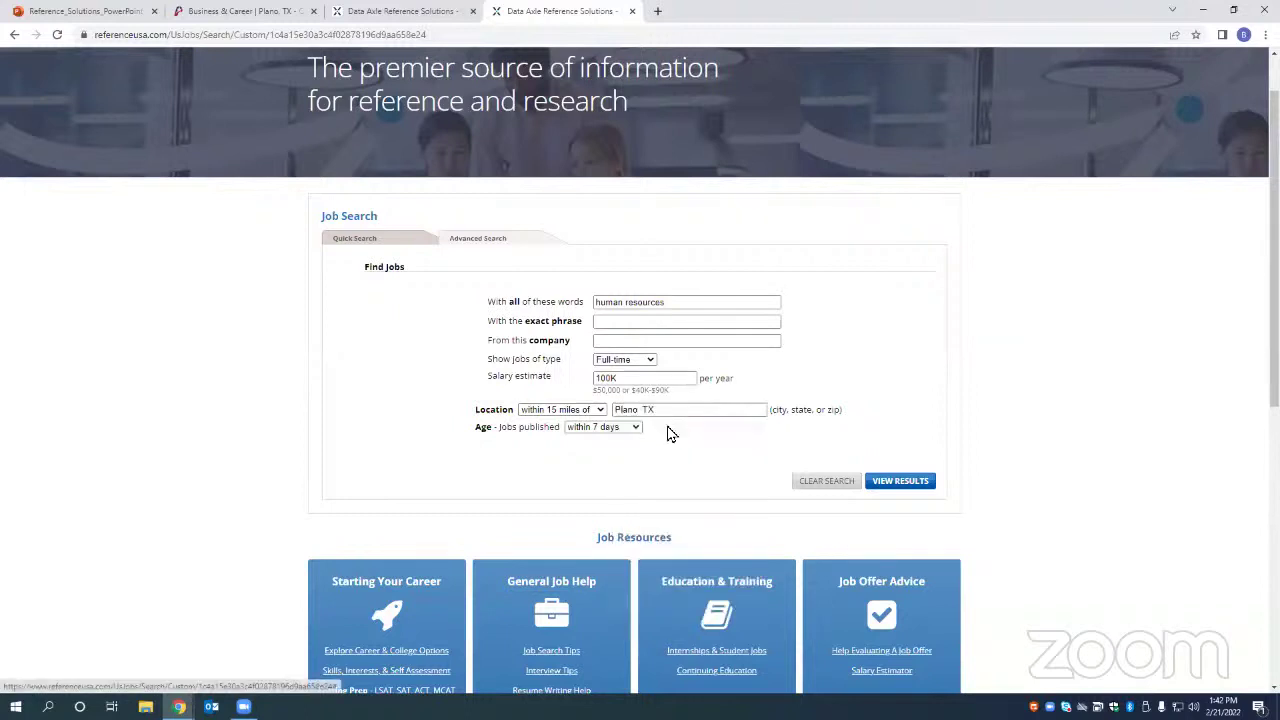
Step: Include jobs published anytime, then run the advanced search and look through the first page of job results
{"action": "left_click", "coordinate": [605, 427]}
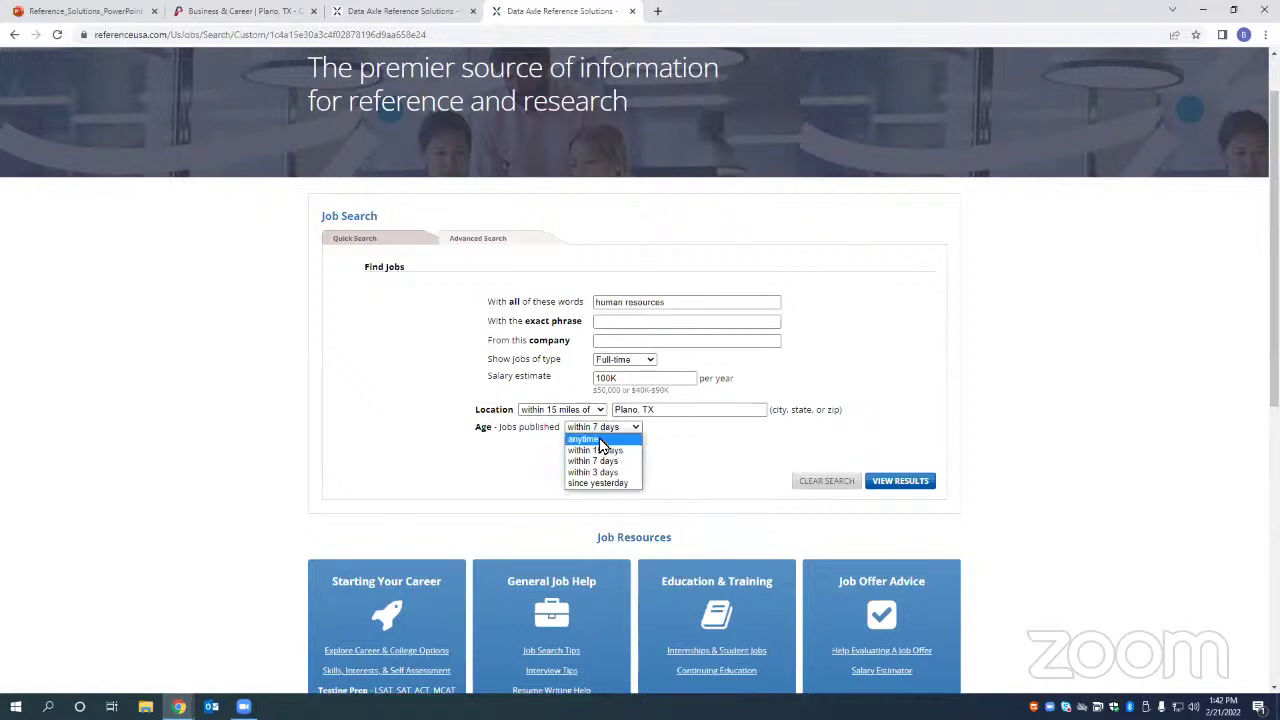
{"action": "left_click", "coordinate": [600, 440]}
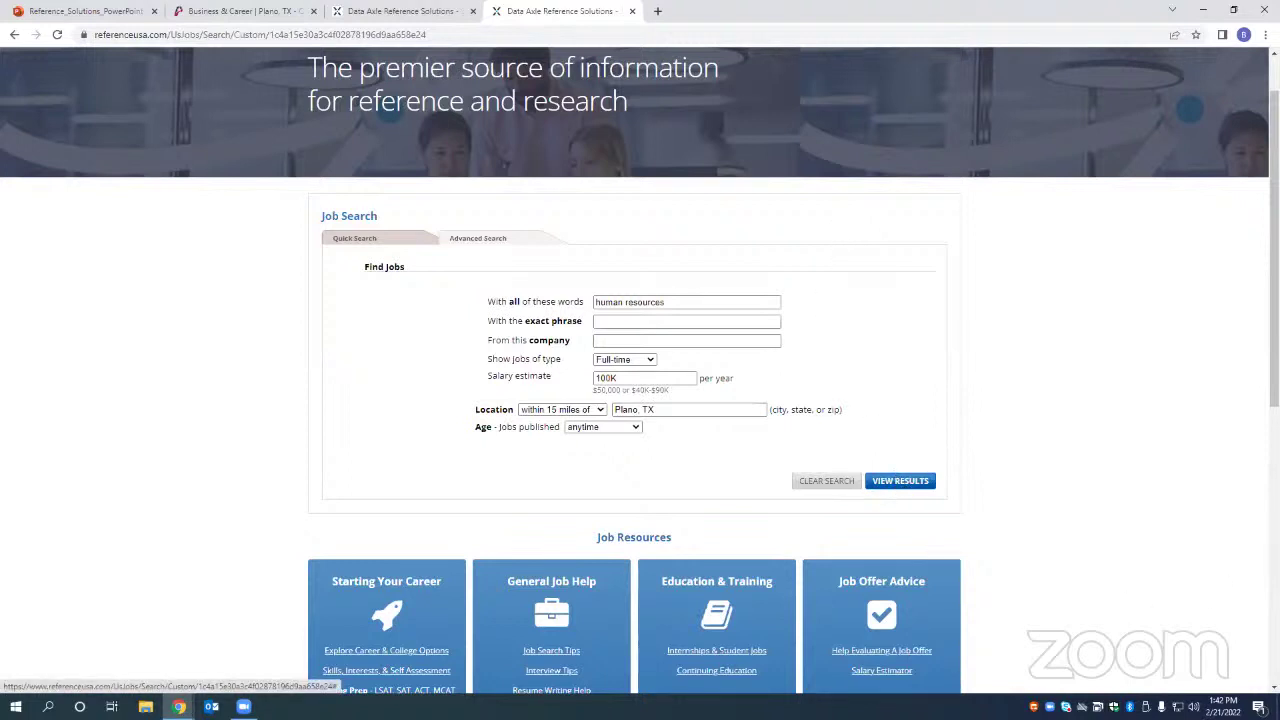
{"action": "scroll", "coordinate": [397, 461], "scroll_direction": "down", "scroll_amount": 1}
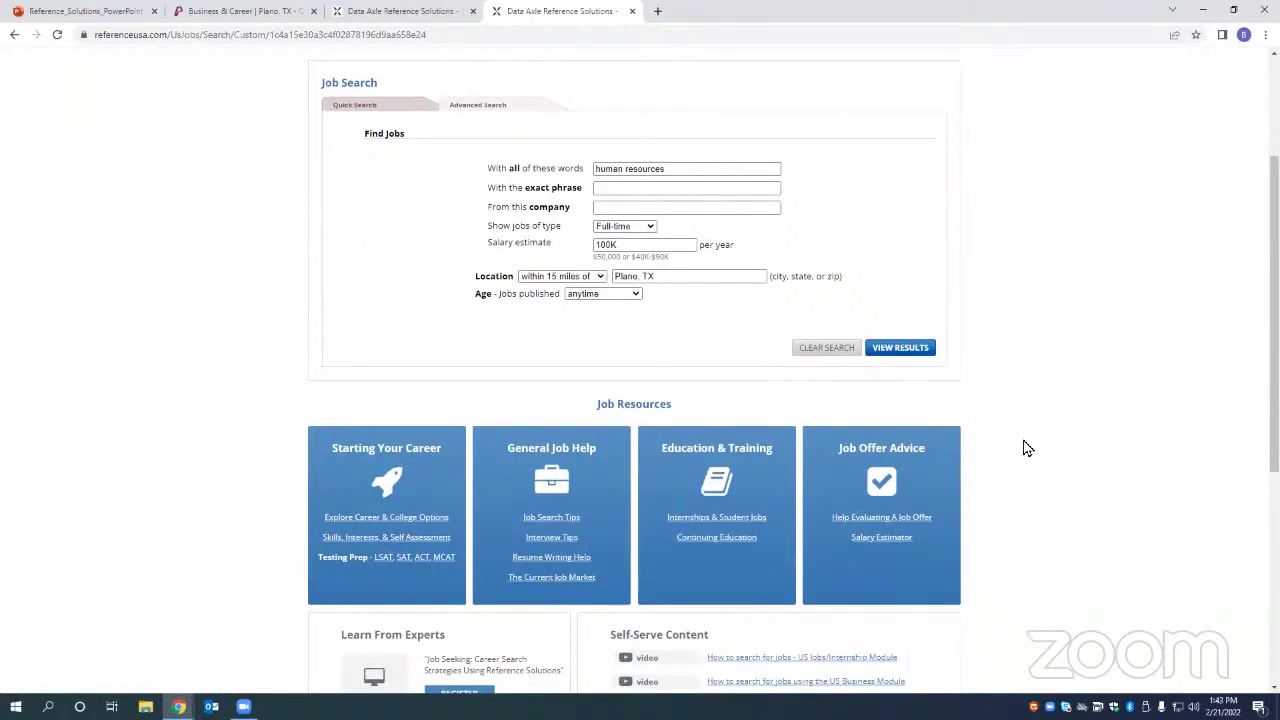
{"action": "left_click", "coordinate": [912, 349]}
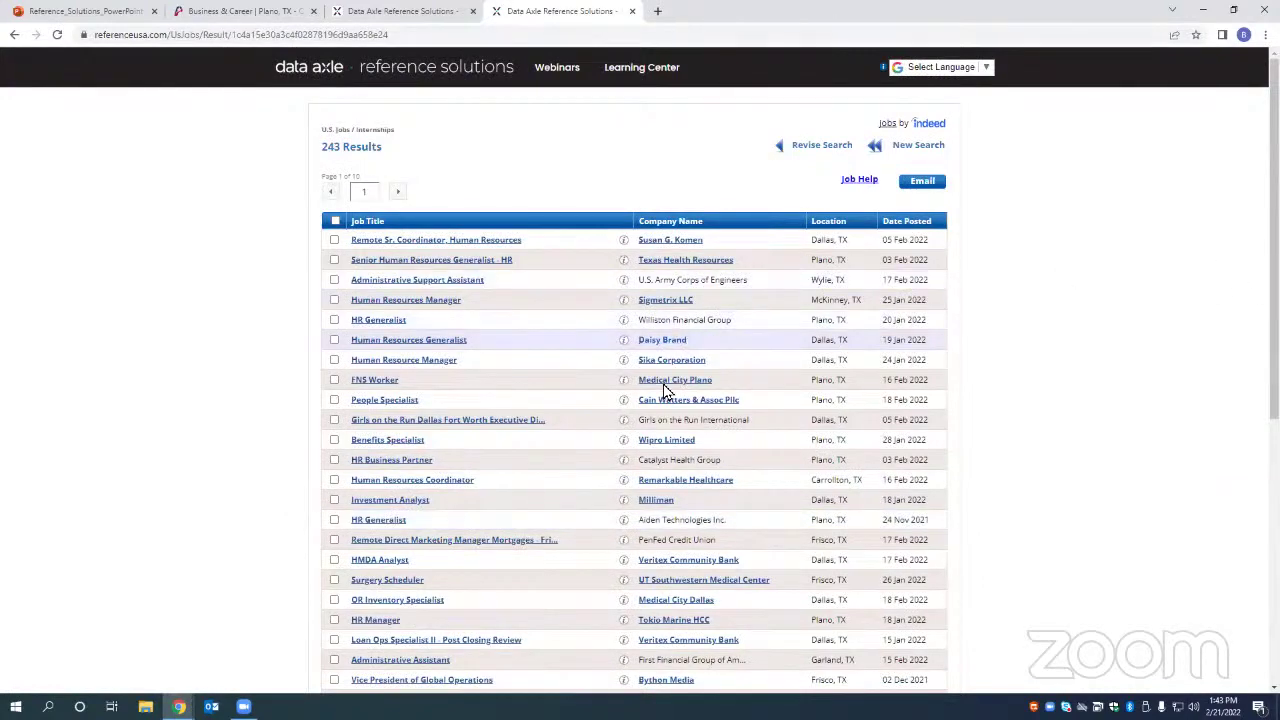
{"action": "scroll", "coordinate": [707, 450], "scroll_direction": "down", "scroll_amount": 1}
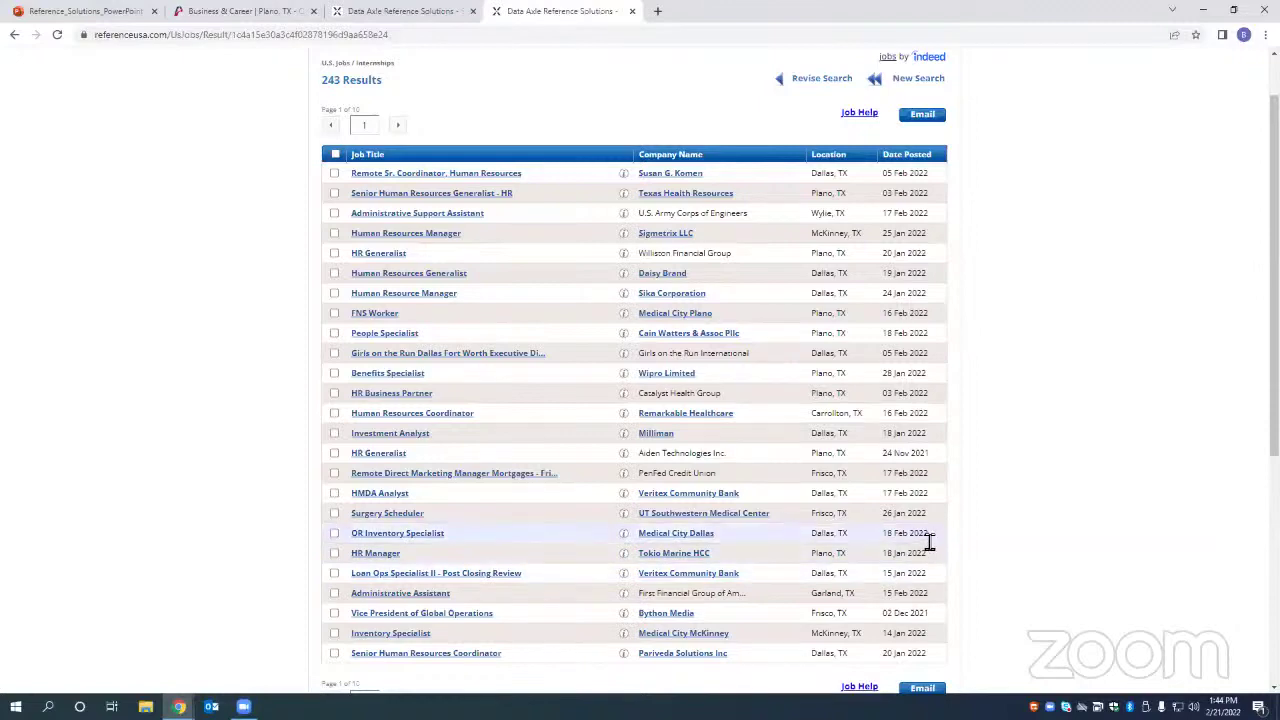
{"action": "scroll", "coordinate": [925, 538], "scroll_direction": "down", "scroll_amount": 2}
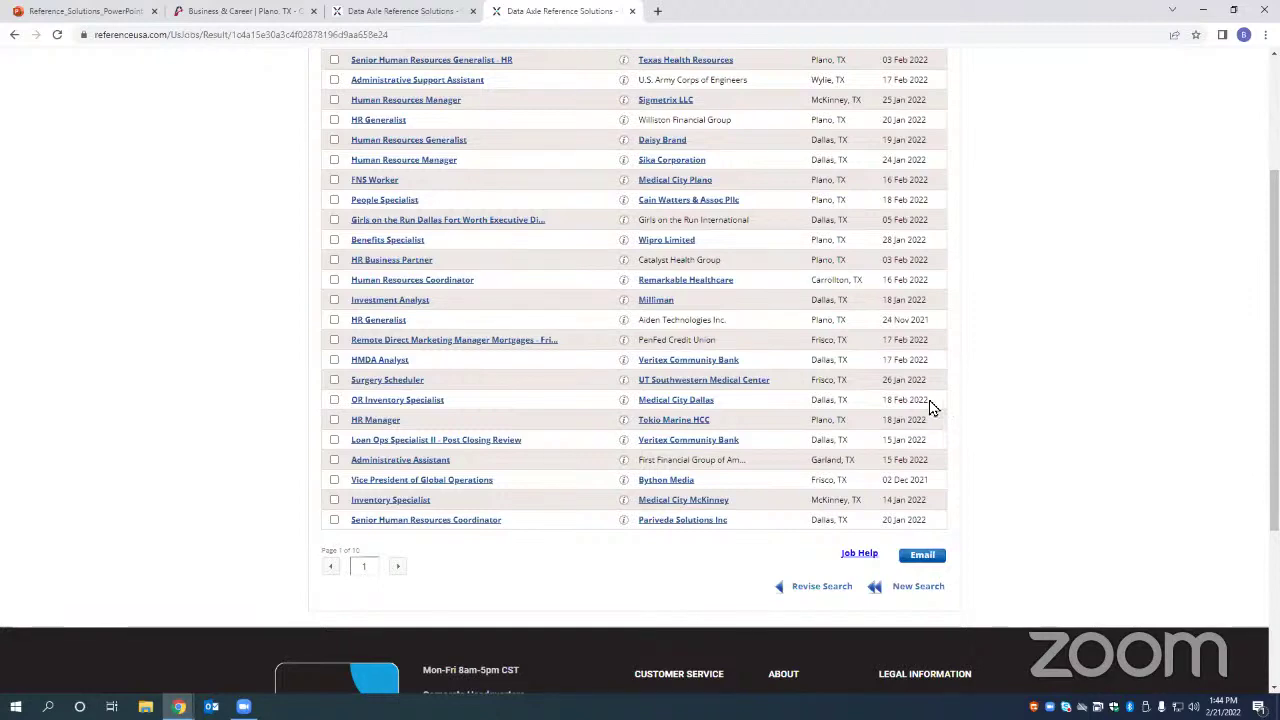
{"action": "scroll", "coordinate": [238, 480], "scroll_direction": "up", "scroll_amount": 3}
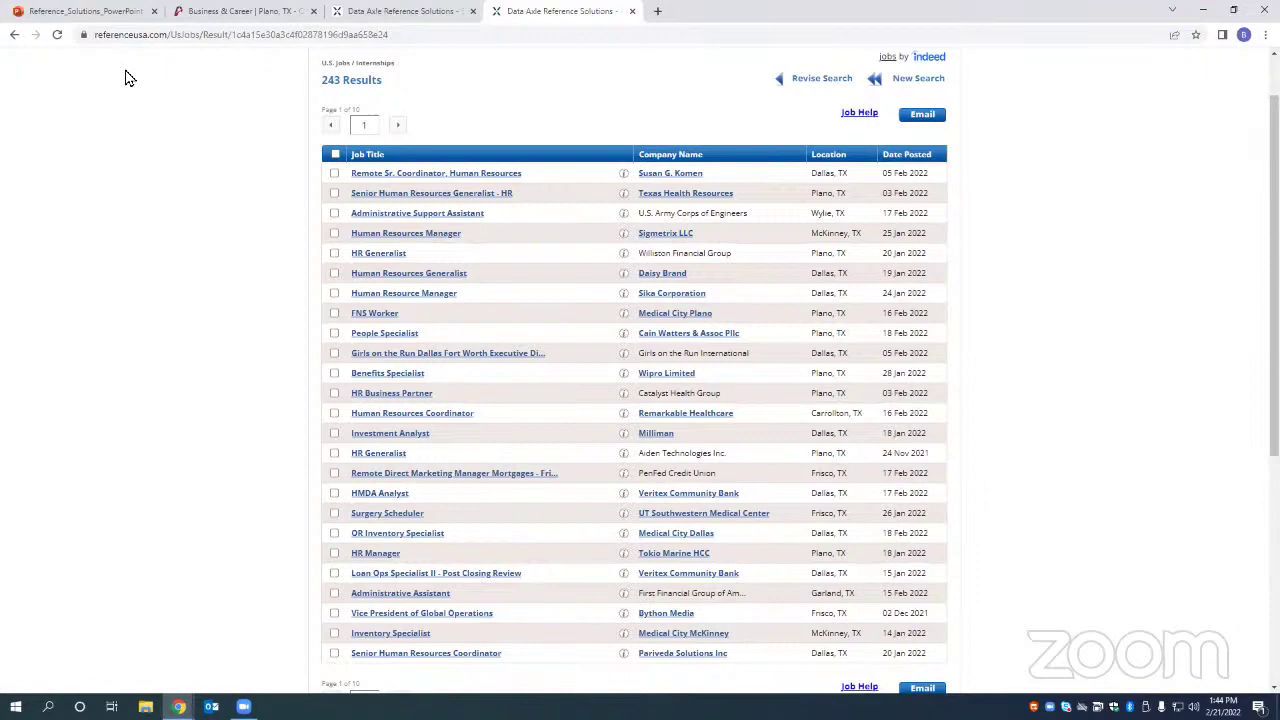
Step: Switch to the Reference_Solutions_PowerPoint presentation and start the slide show from the Upcoming Programs and Additional Resources slide
{"action": "left_click", "coordinate": [138, 11]}
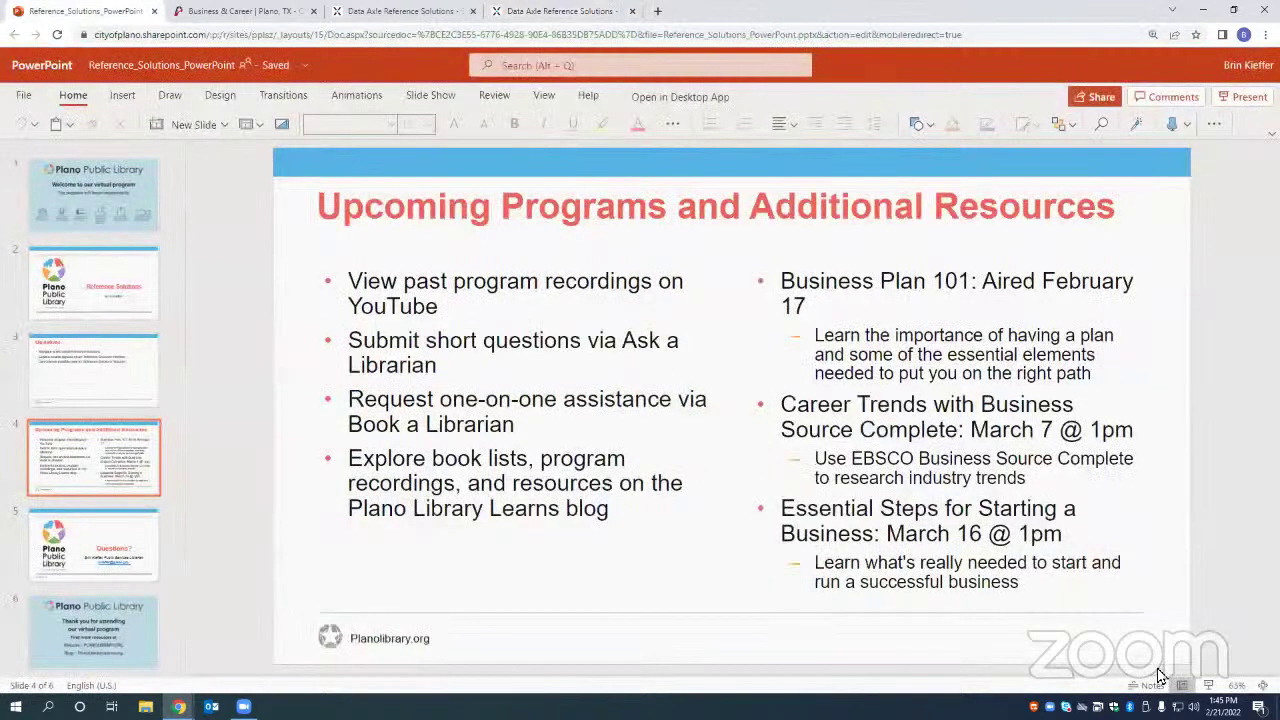
{"action": "left_click", "coordinate": [1209, 686]}
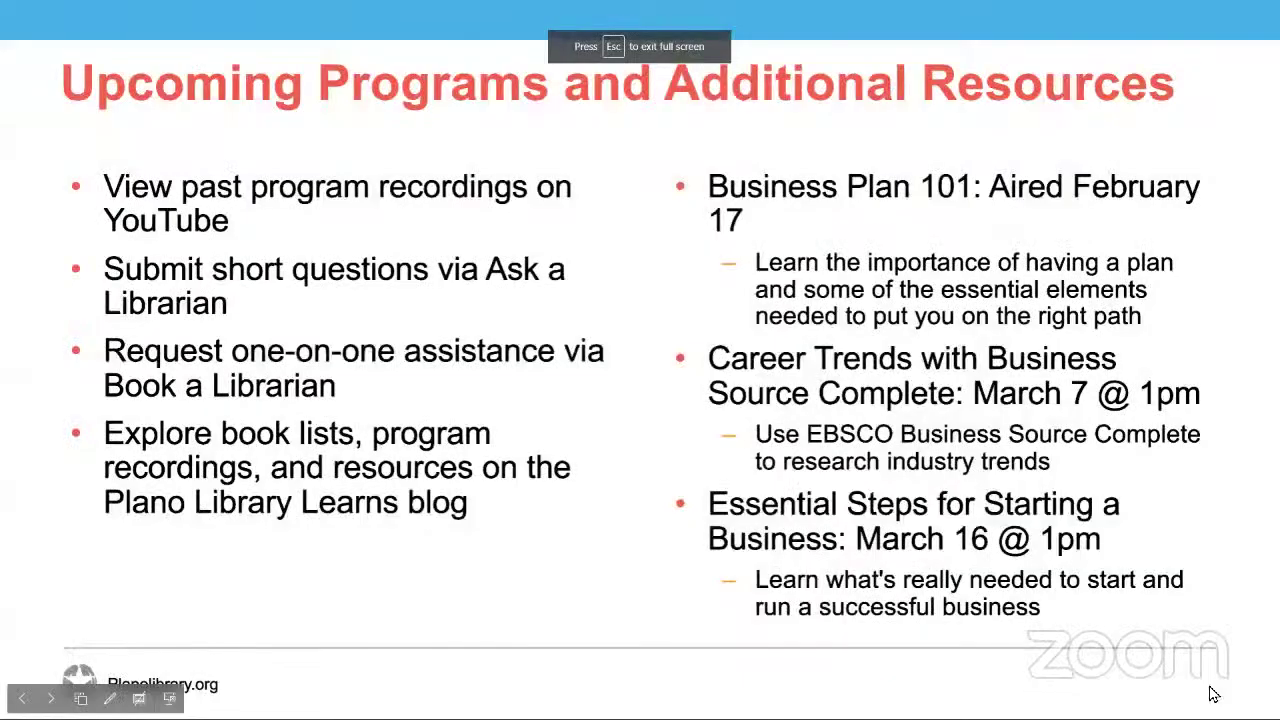